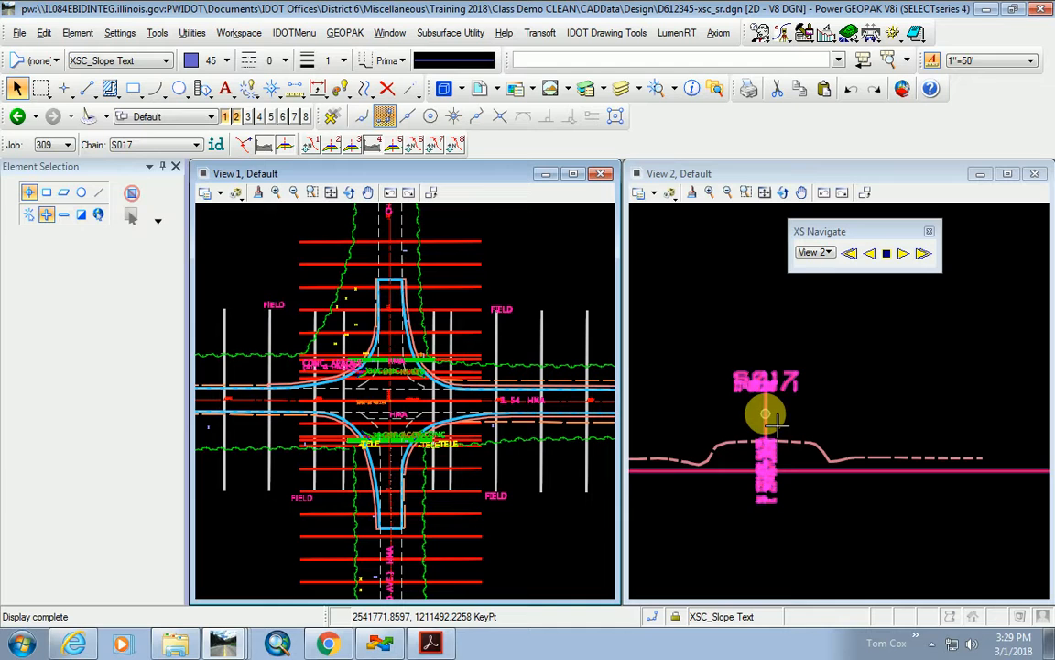
Move the XS Navigate dialog aside and open the Design.prj road project manager for job 309.
scroll(871, 487, down, 1)
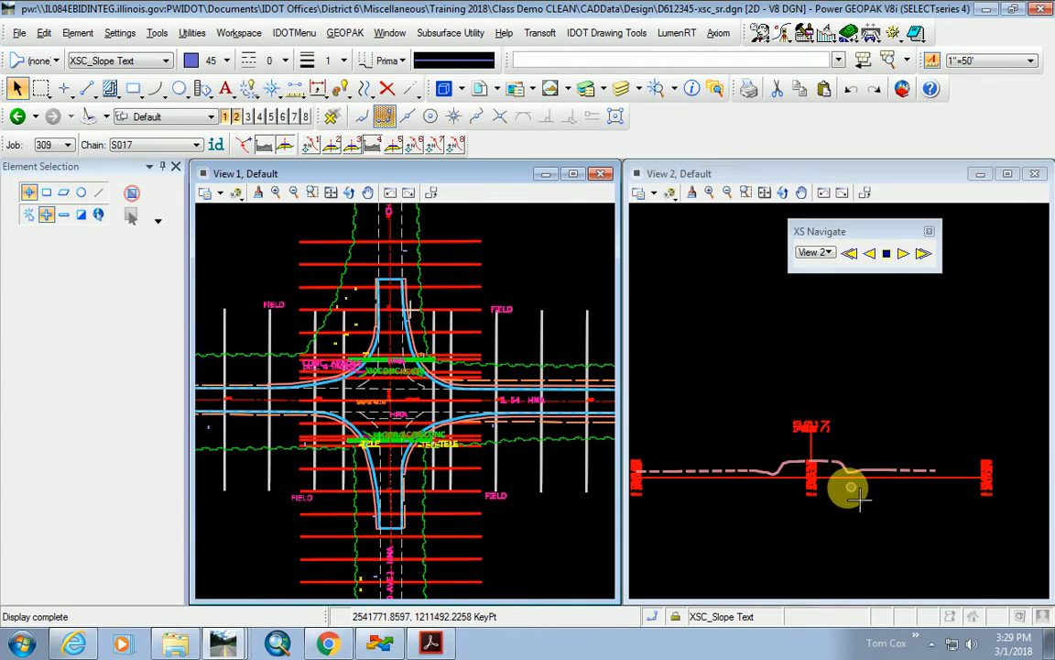
scroll(847, 485, up, 2)
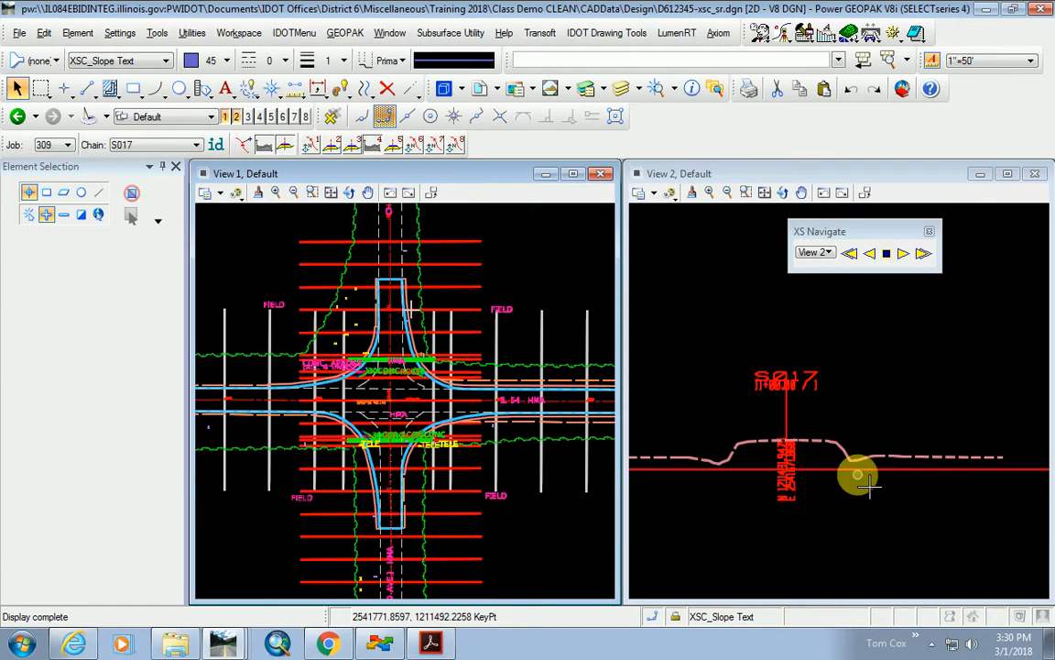
drag(852, 233, 702, 223)
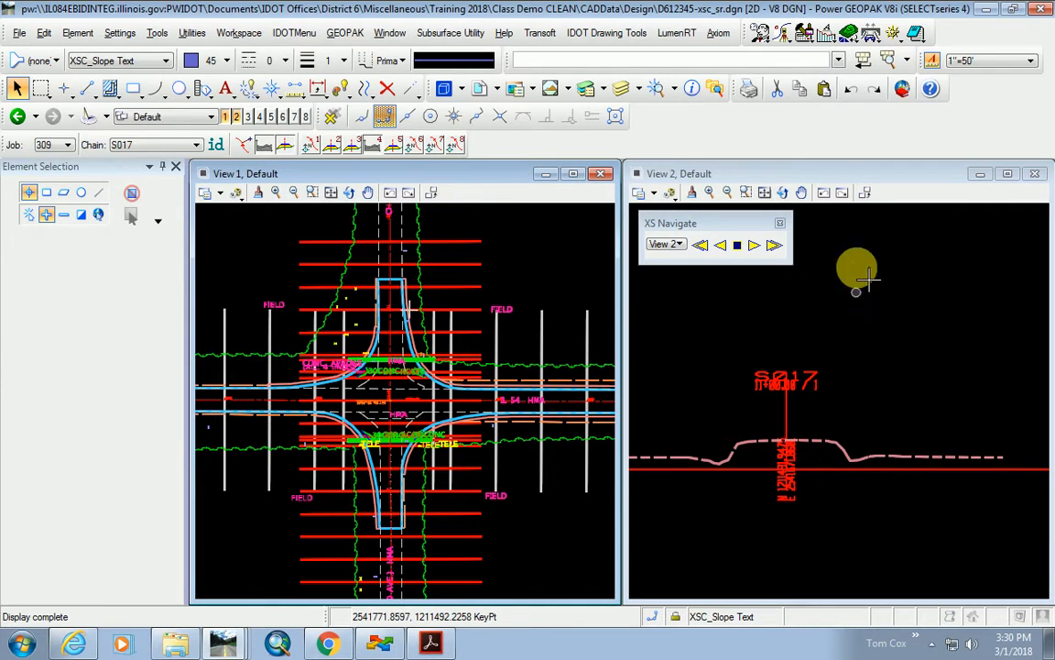
click(761, 35)
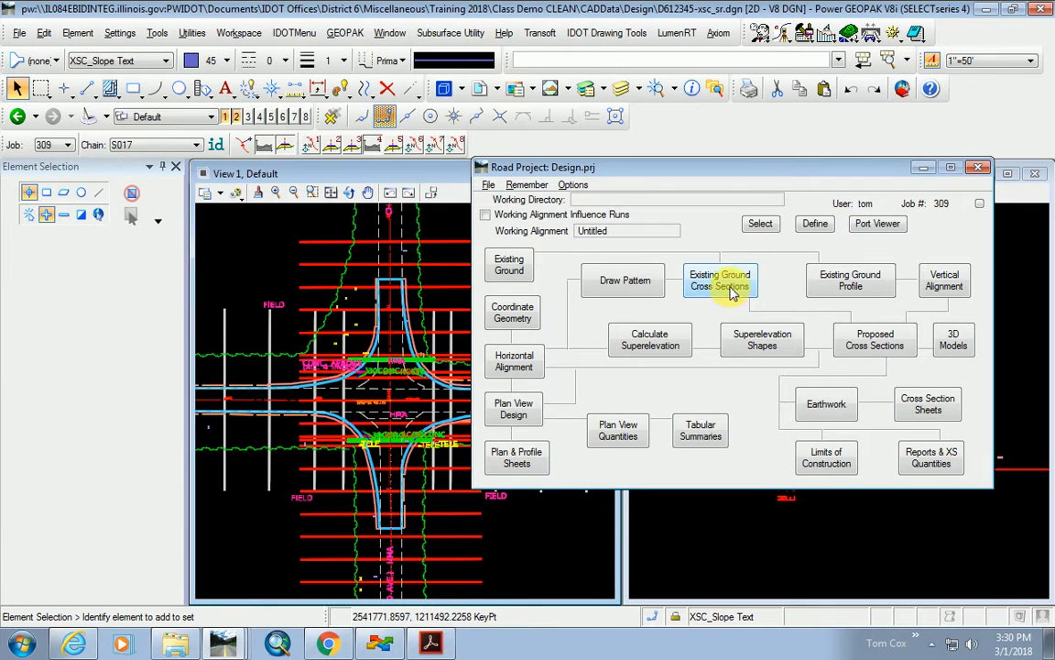
Rename the Untitled Proposed Cross Sections run to Exist, open its settings, and close the project manager.
click(881, 347)
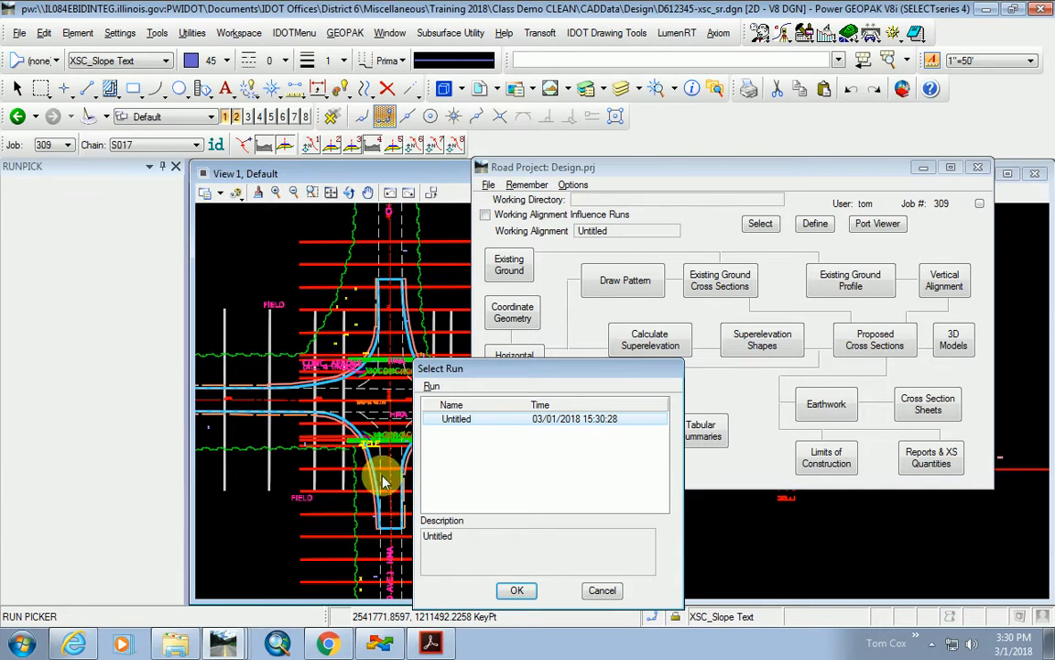
click(432, 385)
click(444, 438)
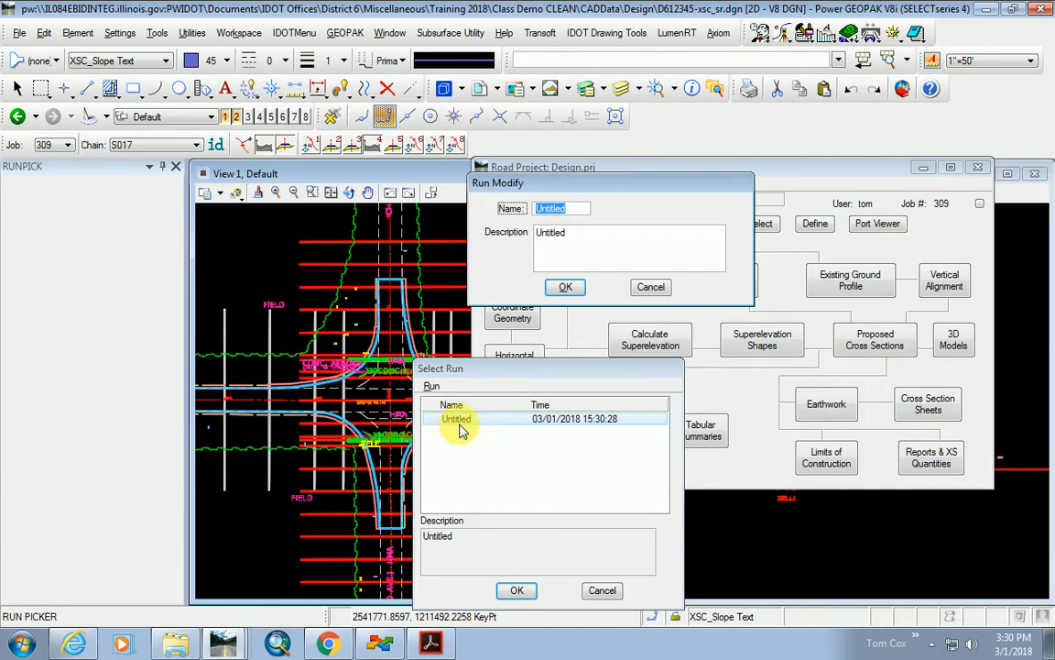
text(Exist)
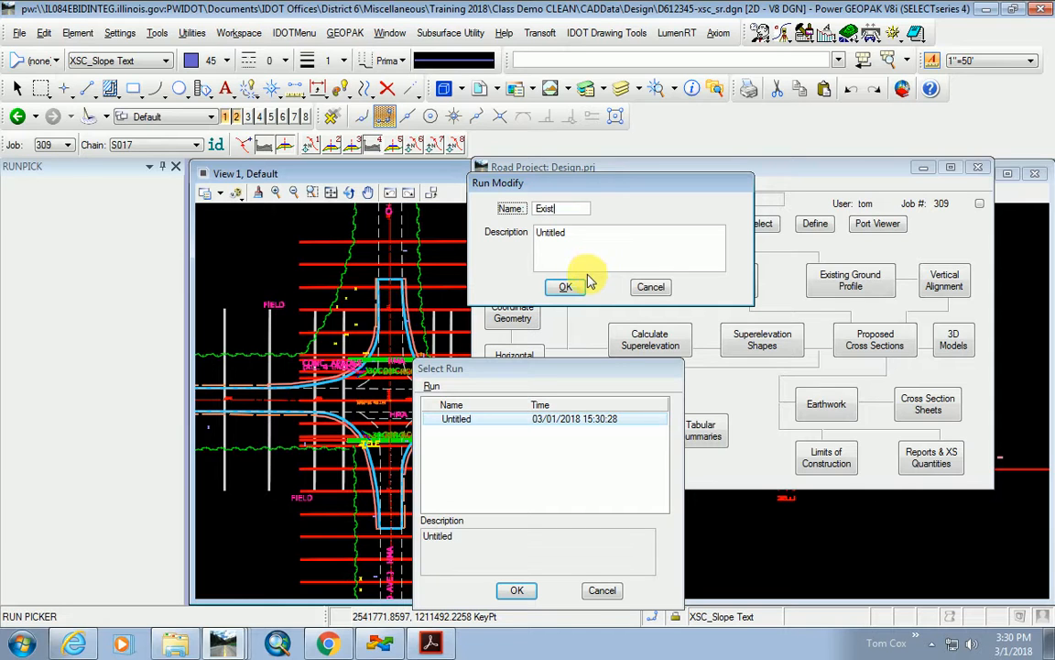
click(567, 287)
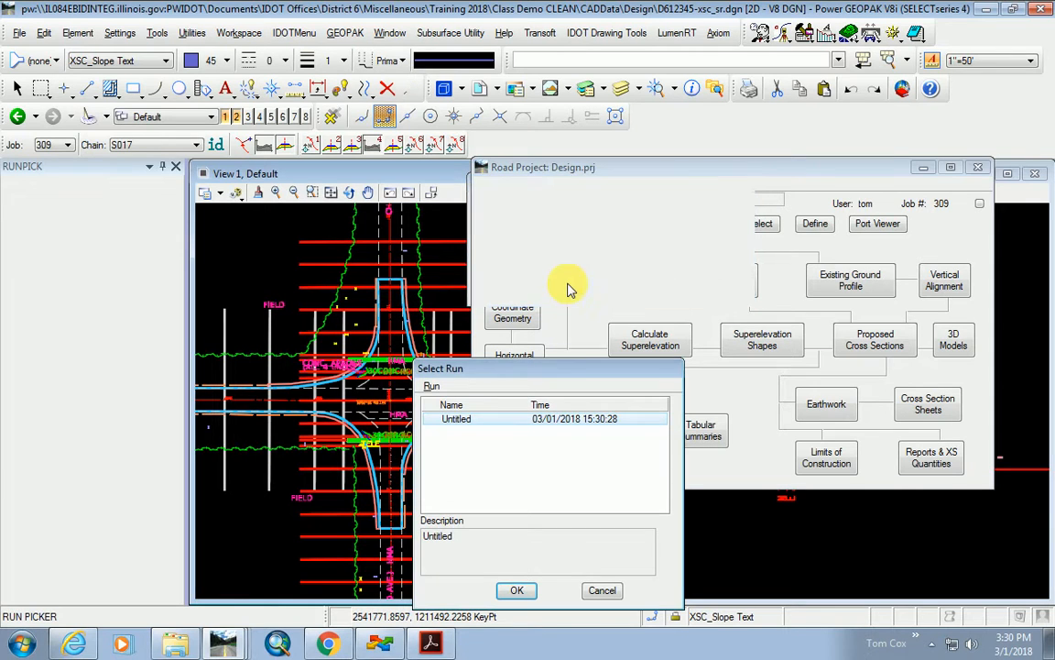
click(516, 591)
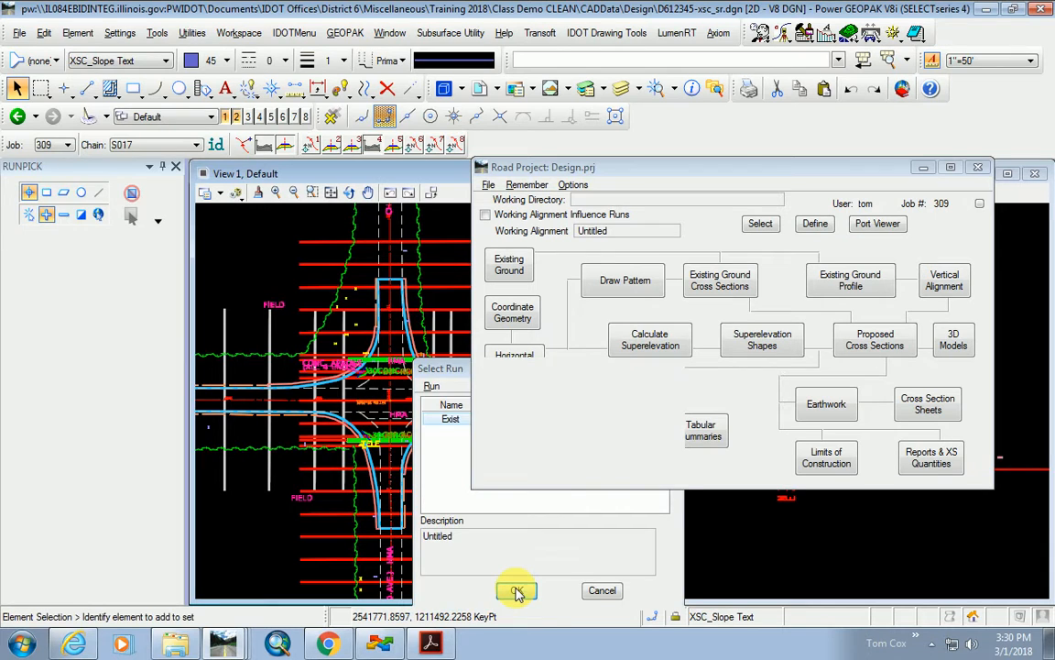
click(922, 168)
Set the run's XS DGN File to D612345-xsc_ml.dgn.
drag(296, 204, 862, 148)
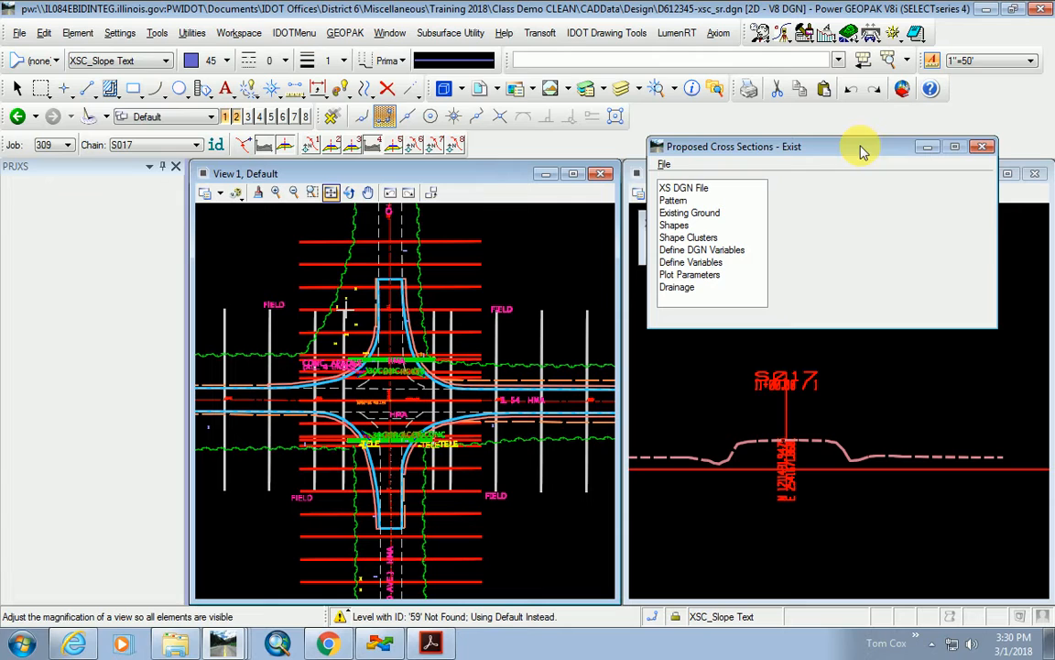
click(692, 189)
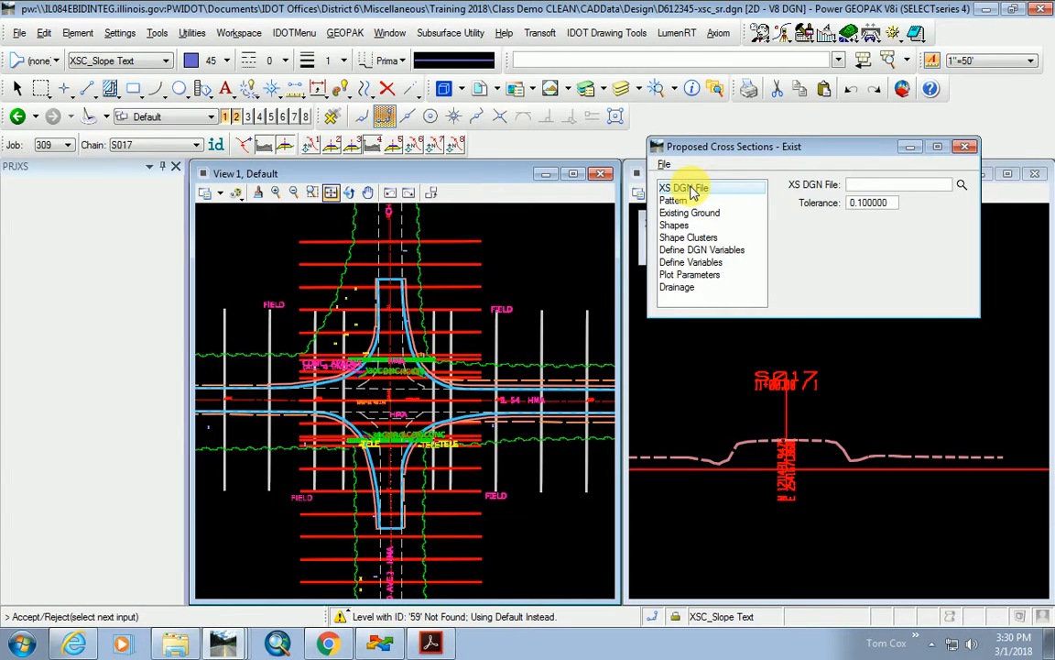
click(871, 185)
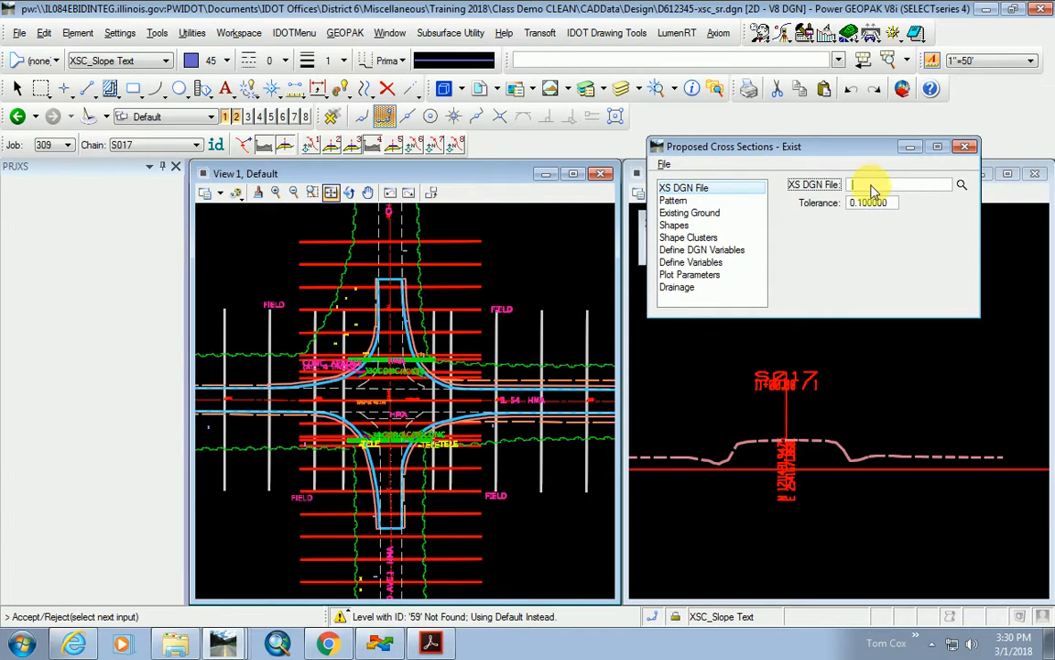
click(961, 186)
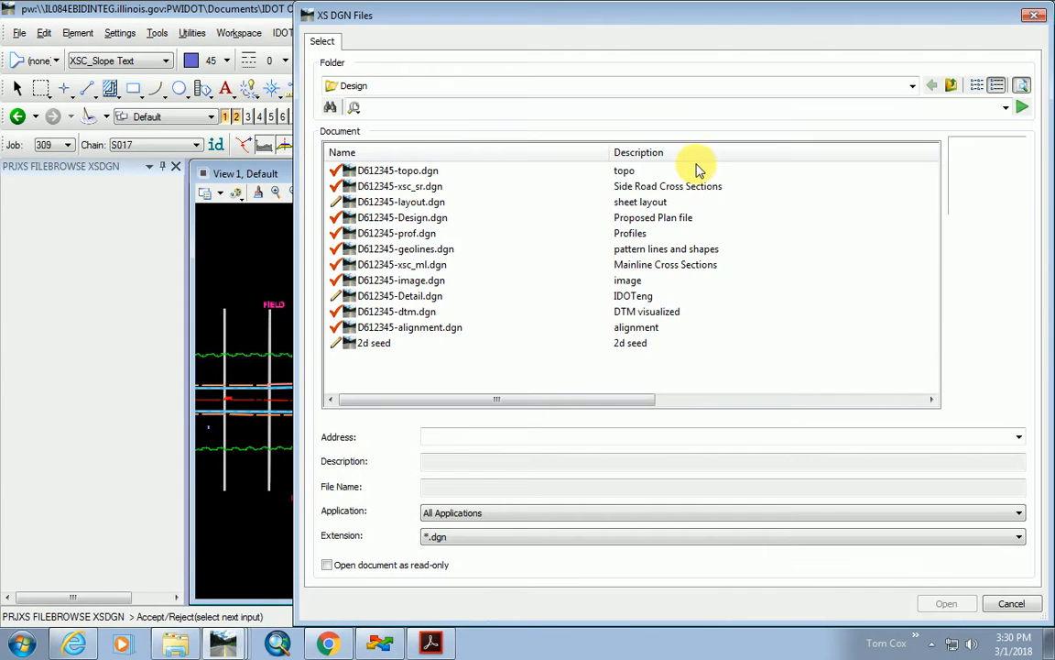
double_click(424, 265)
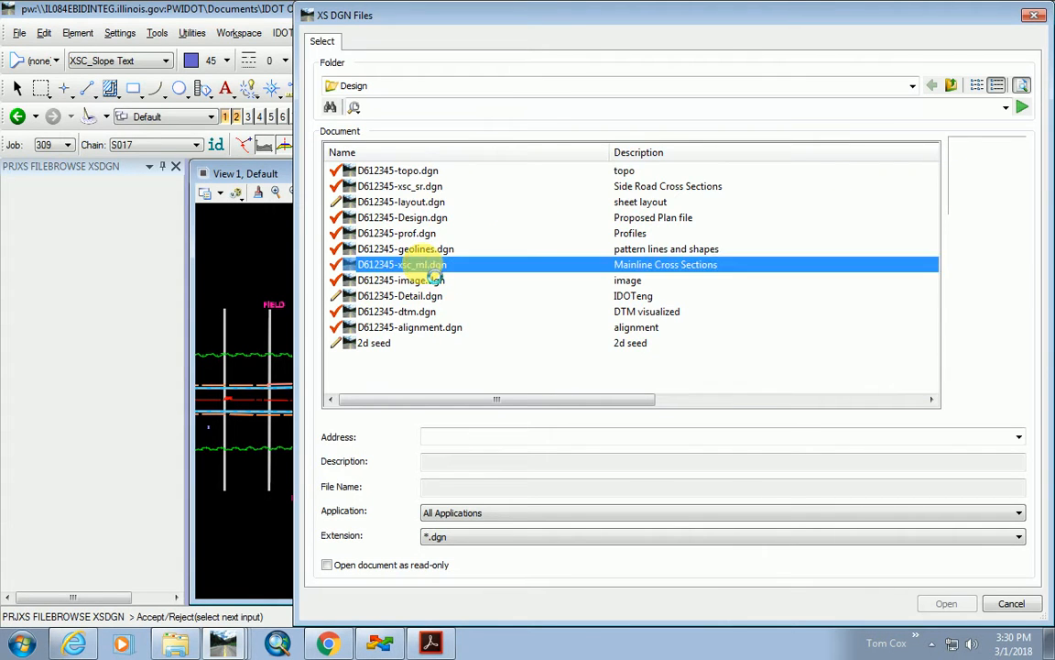
Change the cross section tolerance to 0.01.
double_click(861, 204)
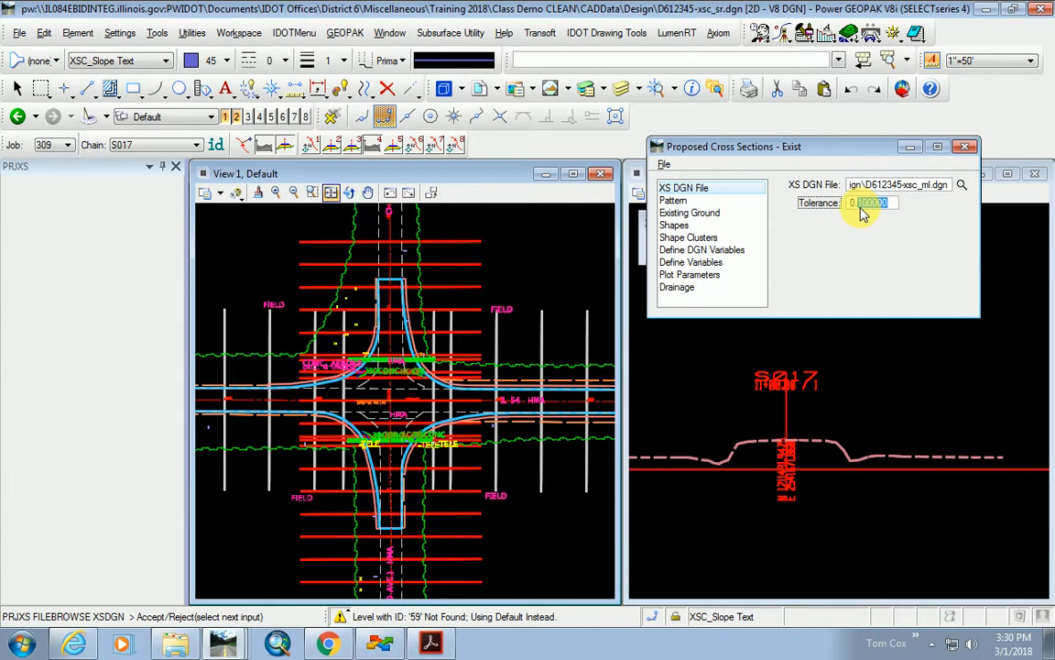
text(01)
key(Tab)
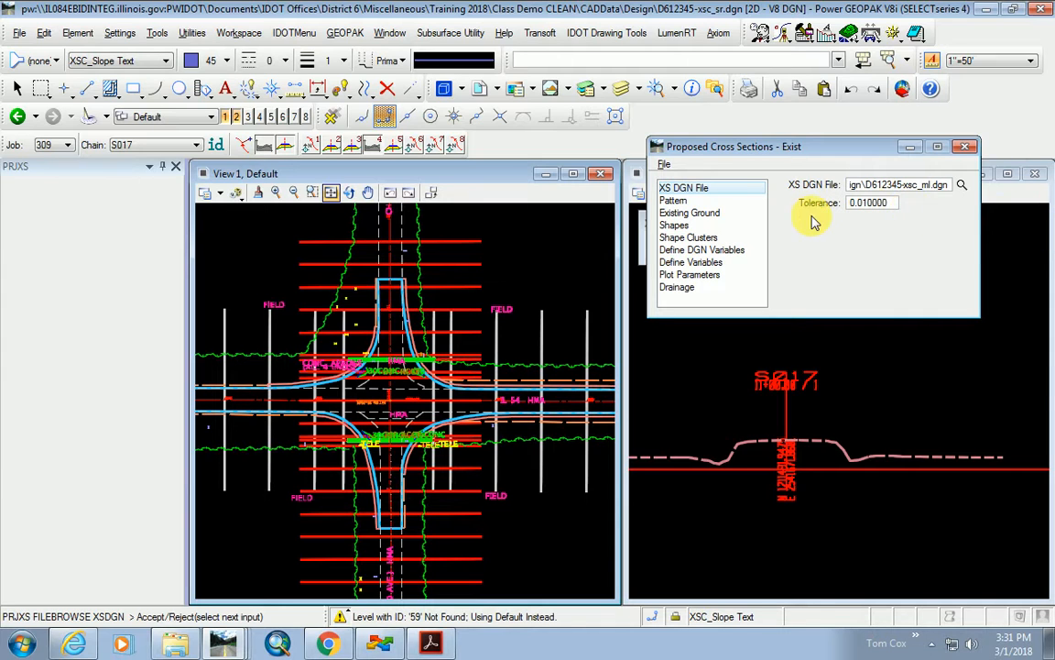
Set the pattern to chain E001 with horizontal scale 2 and vertical scale 1.
click(681, 202)
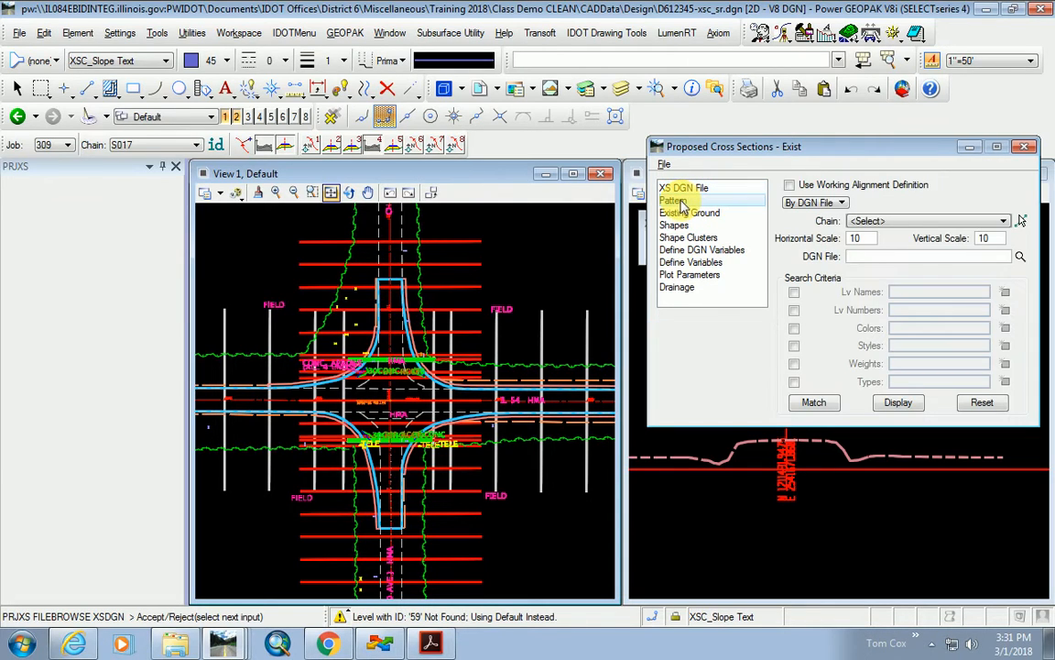
click(919, 222)
click(861, 263)
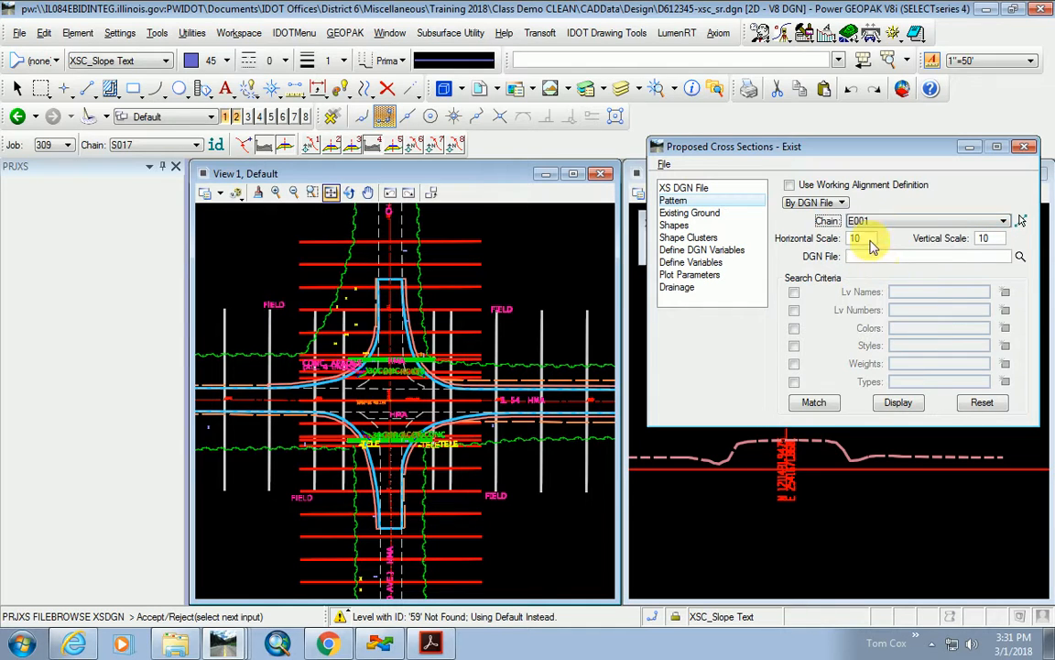
drag(864, 240, 833, 240)
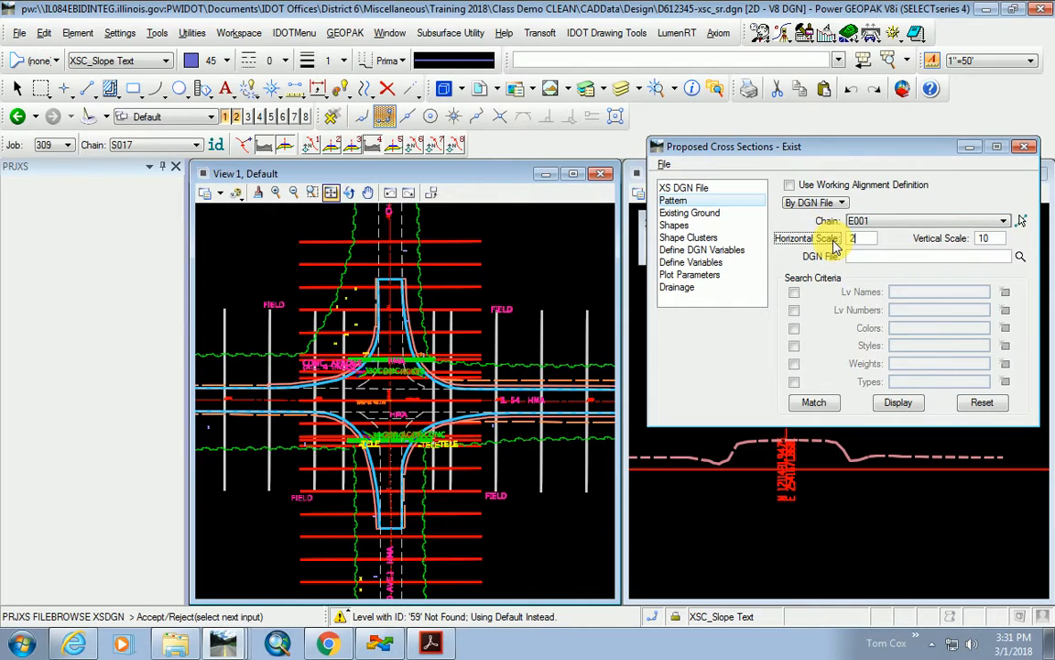
key(Tab)
text(1)
key(Tab)
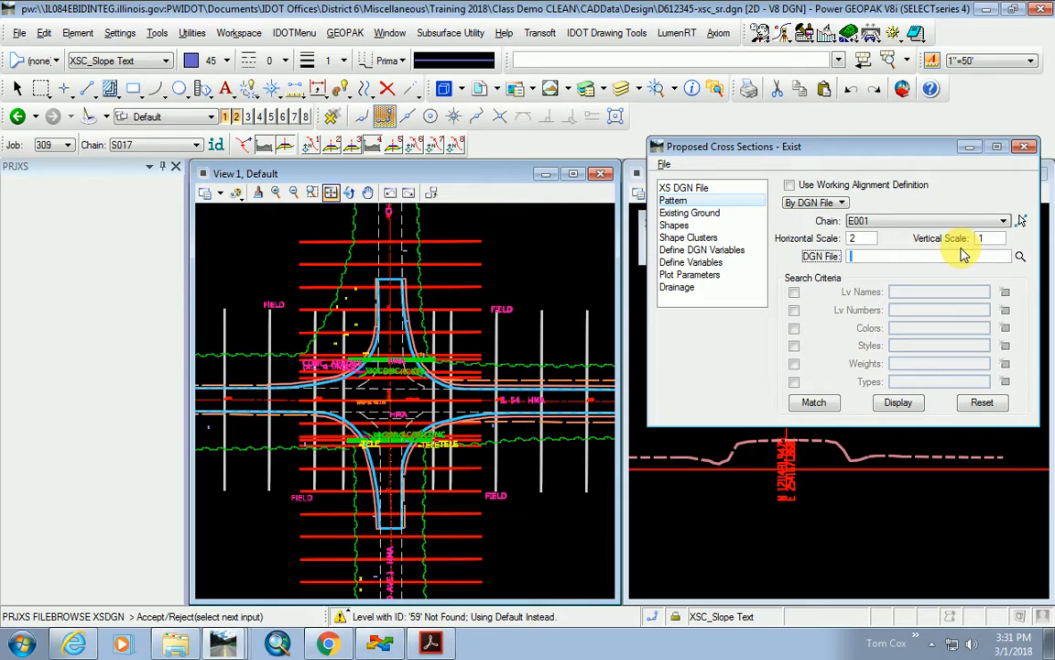
Use D612345-geolines.dgn as the pattern file, matching level, colour and style to the mainline pattern line.
click(1019, 256)
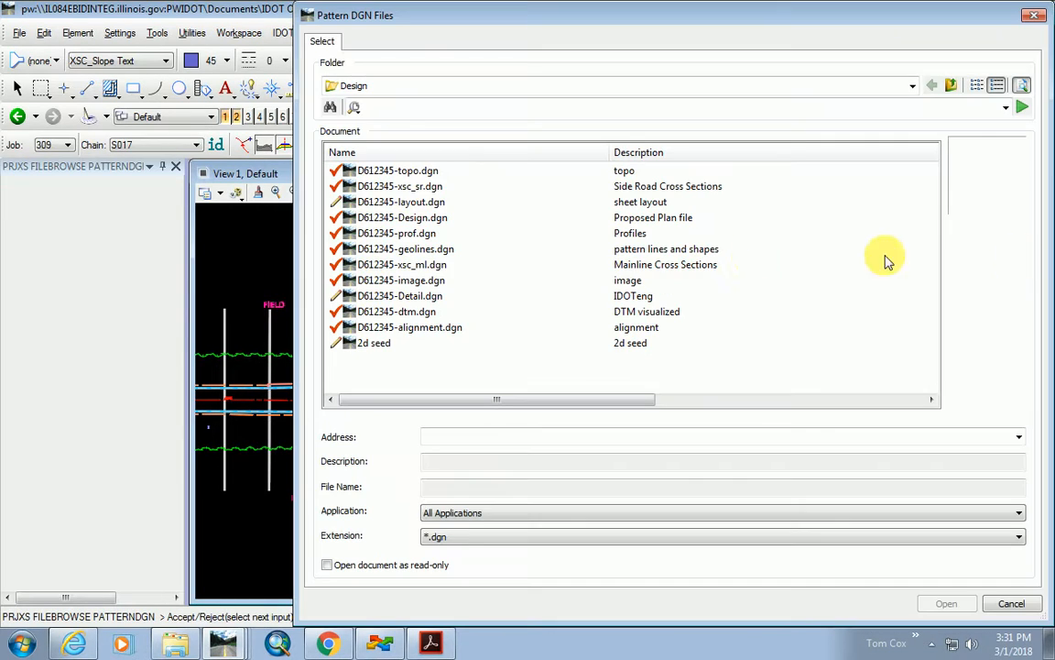
double_click(413, 248)
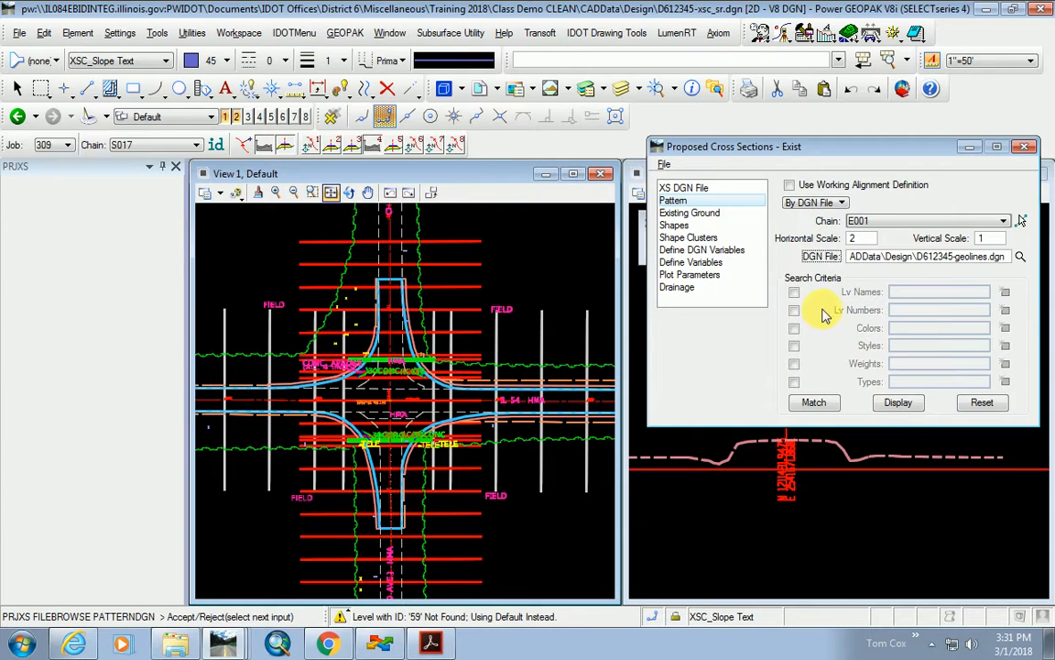
click(793, 292)
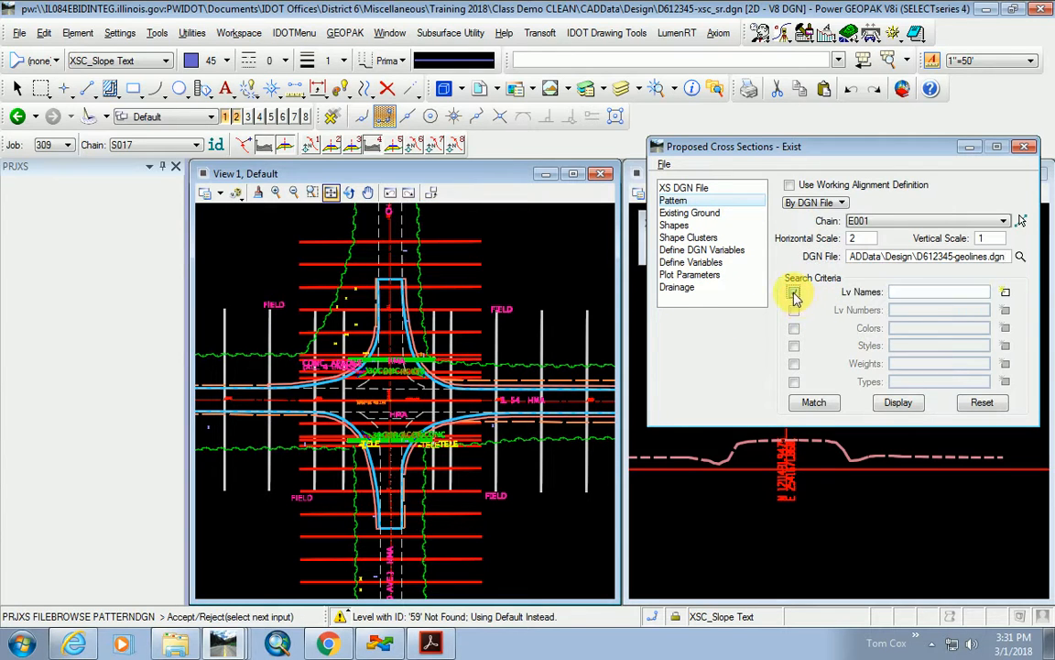
click(794, 328)
click(794, 345)
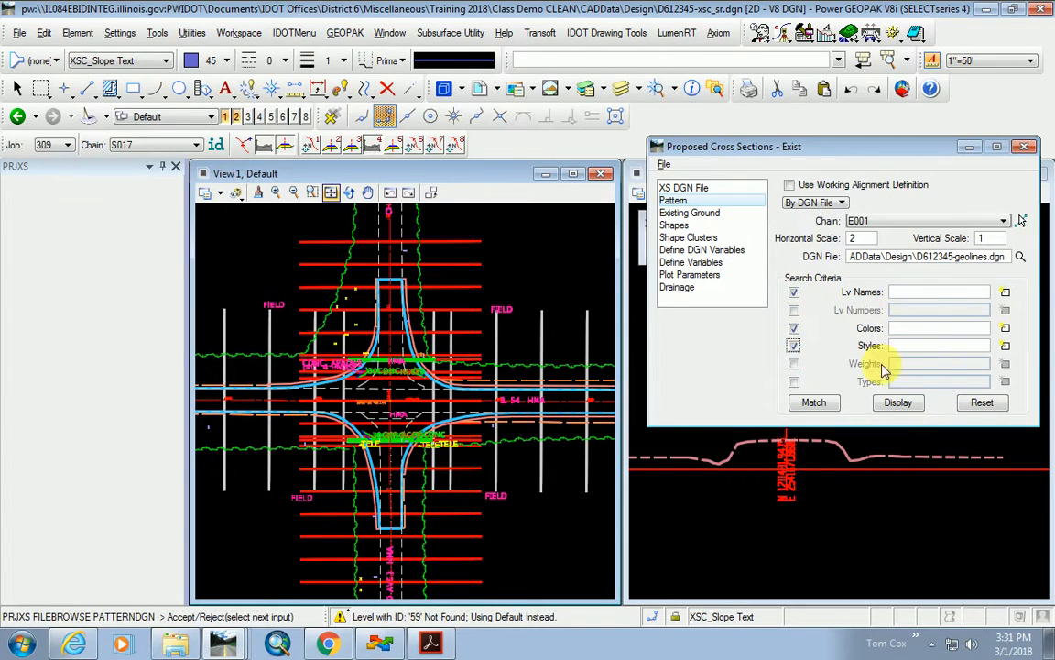
click(815, 401)
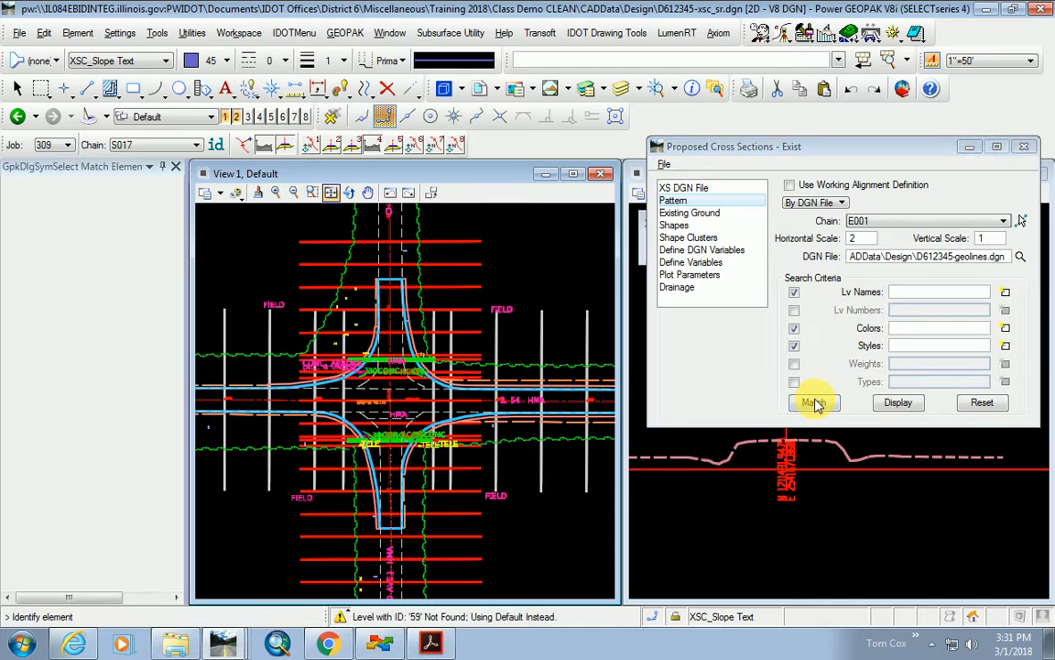
click(229, 486)
click(584, 401)
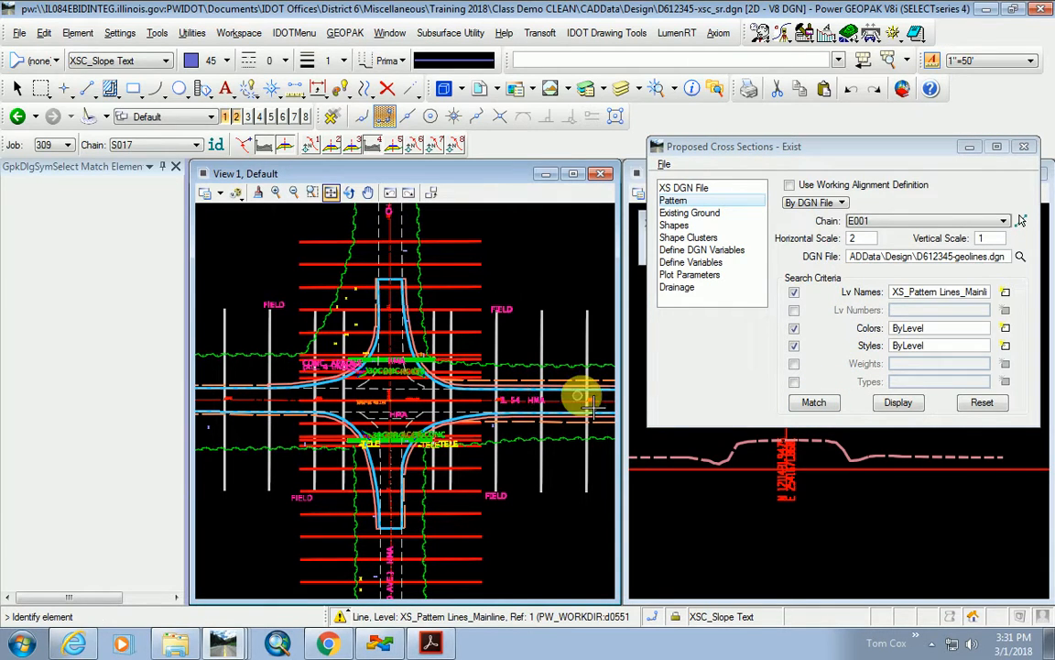
click(715, 214)
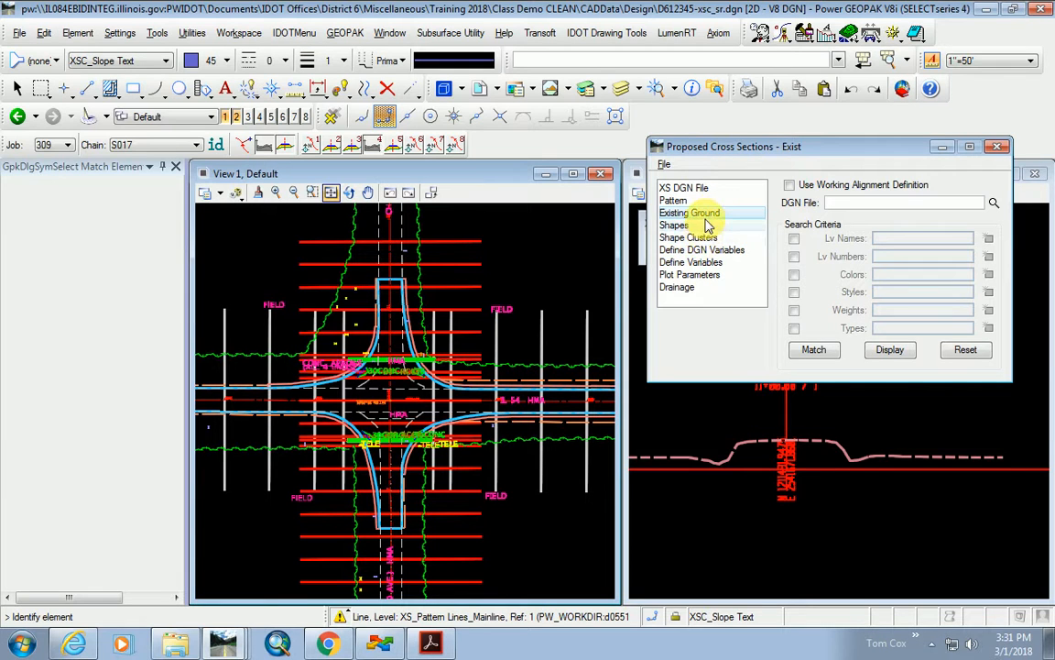
Choose D612345-xsc_ml.dgn as the Existing Ground DGN file.
click(866, 206)
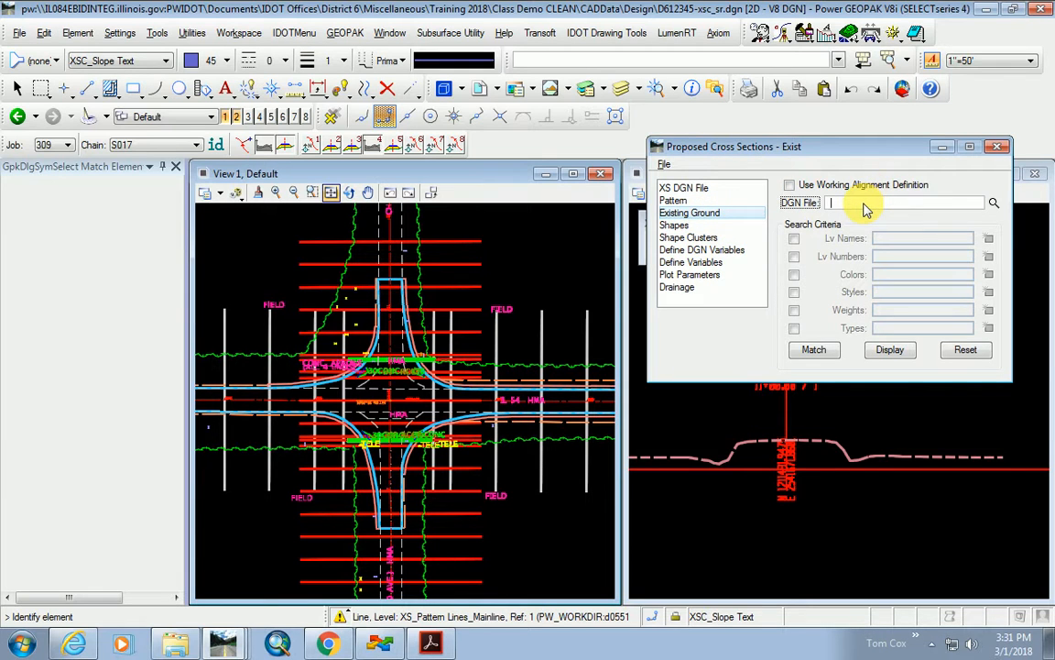
click(994, 205)
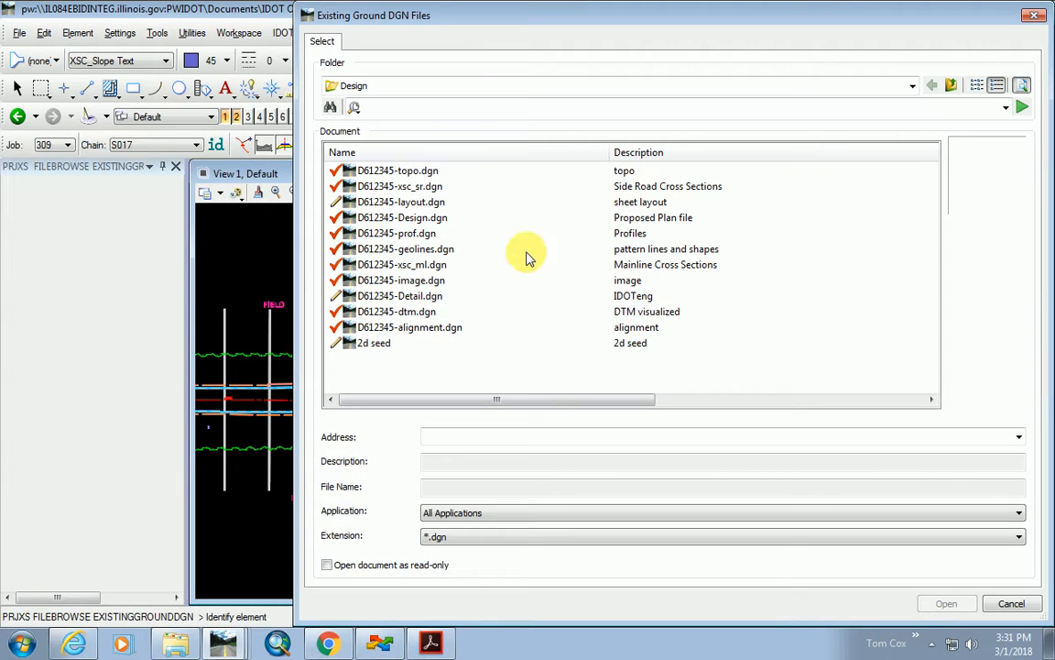
double_click(431, 265)
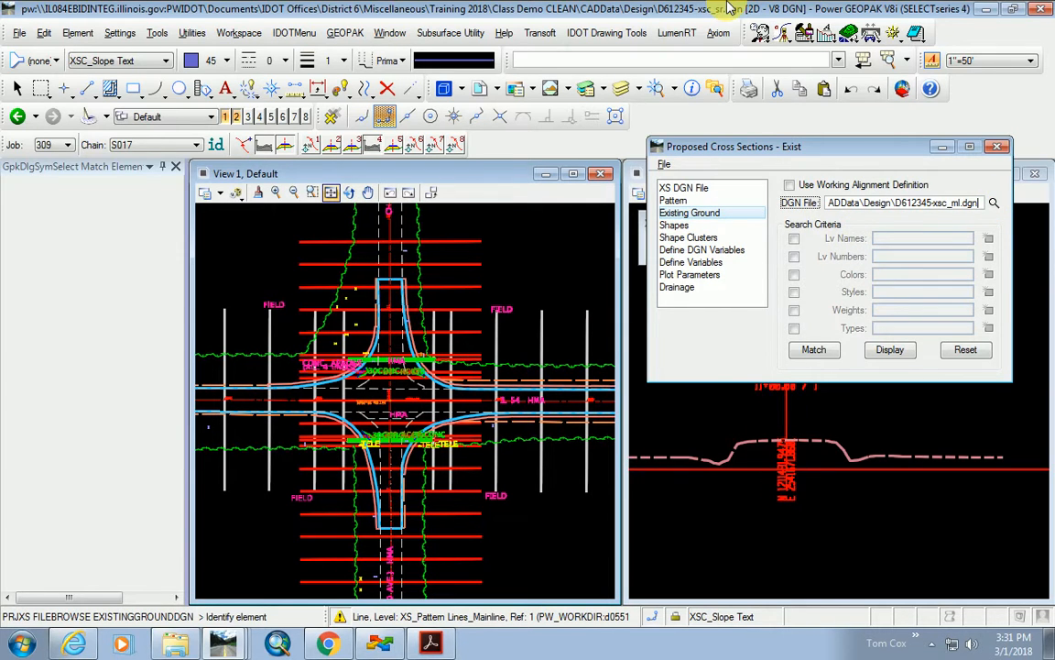
click(383, 644)
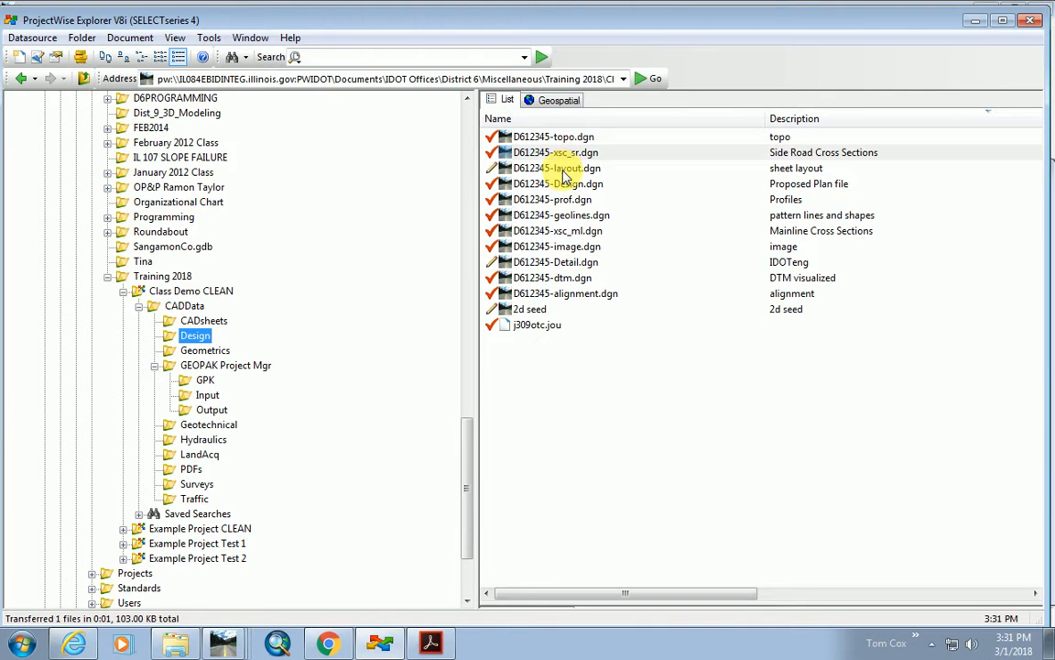
Open D612345-xsc_ml.dgn from ProjectWise's Design folder as the active MicroStation drawing.
double_click(577, 231)
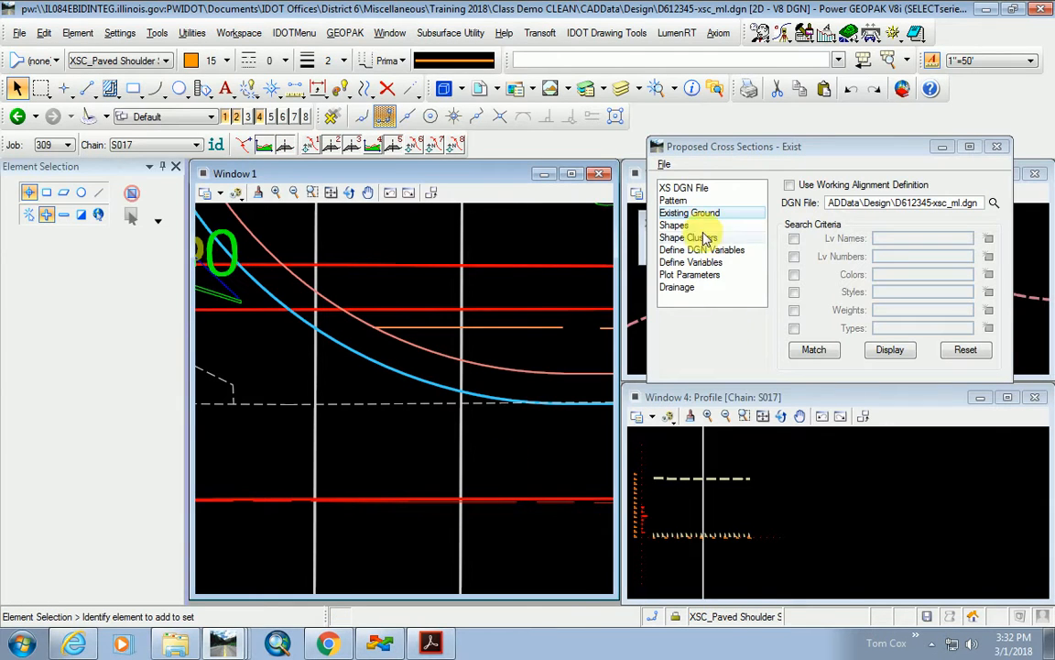
Match the ground search criteria to the View 2 ground line: level XS_Exist Ground, ByLevel colour and style.
drag(744, 152, 346, 203)
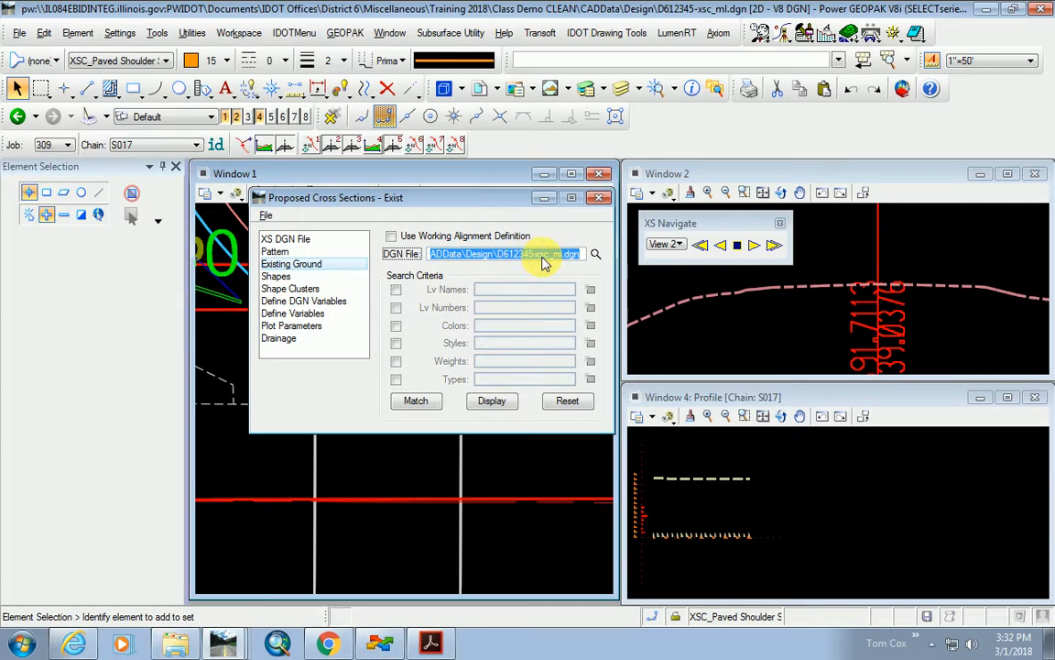
drag(456, 257, 407, 256)
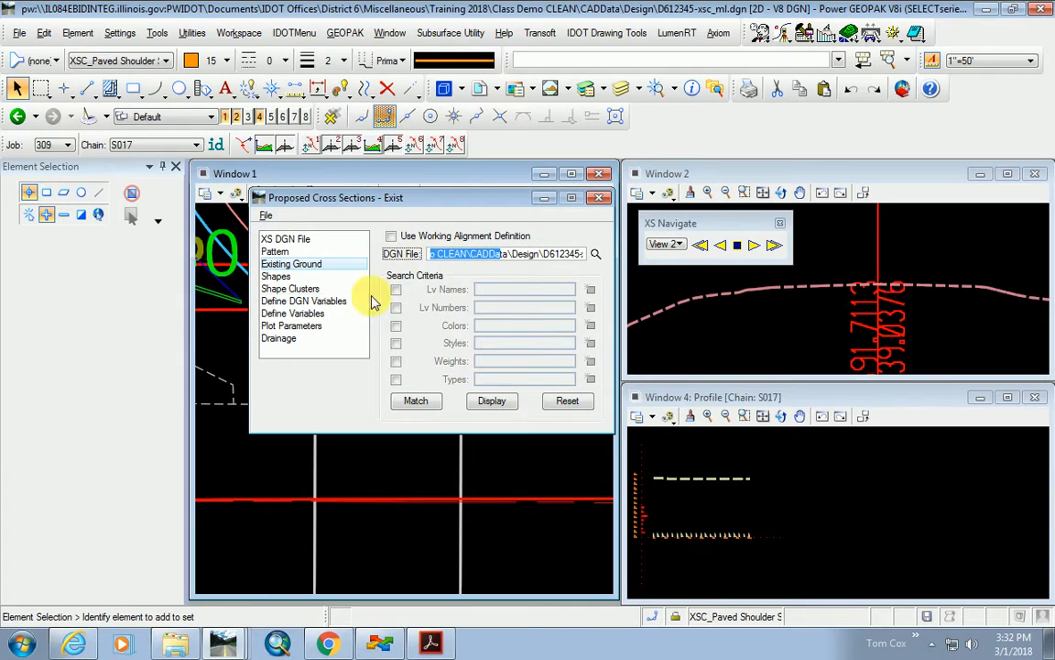
click(396, 290)
click(395, 326)
click(396, 343)
click(417, 400)
click(699, 301)
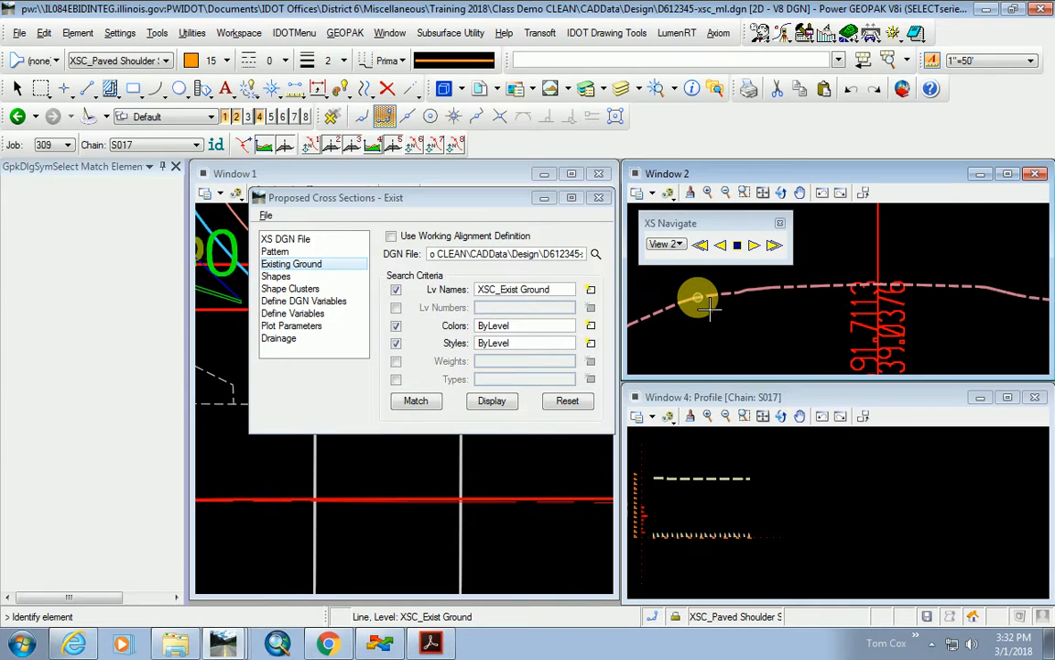
click(277, 276)
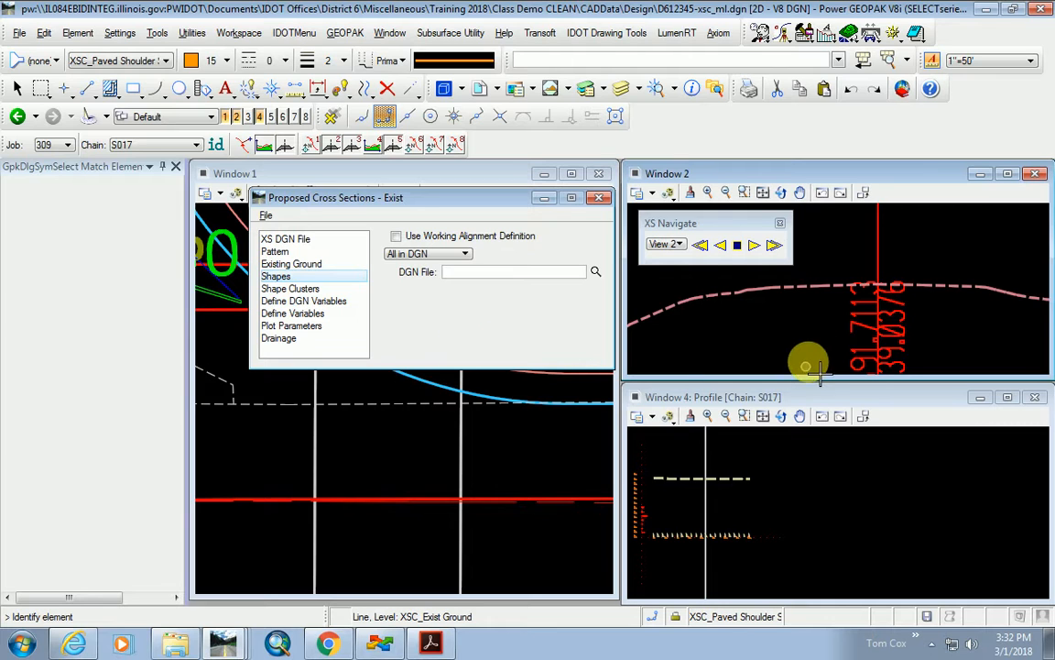
Choose Shapeless as the Exist run's shape source.
scroll(772, 299, down, 2)
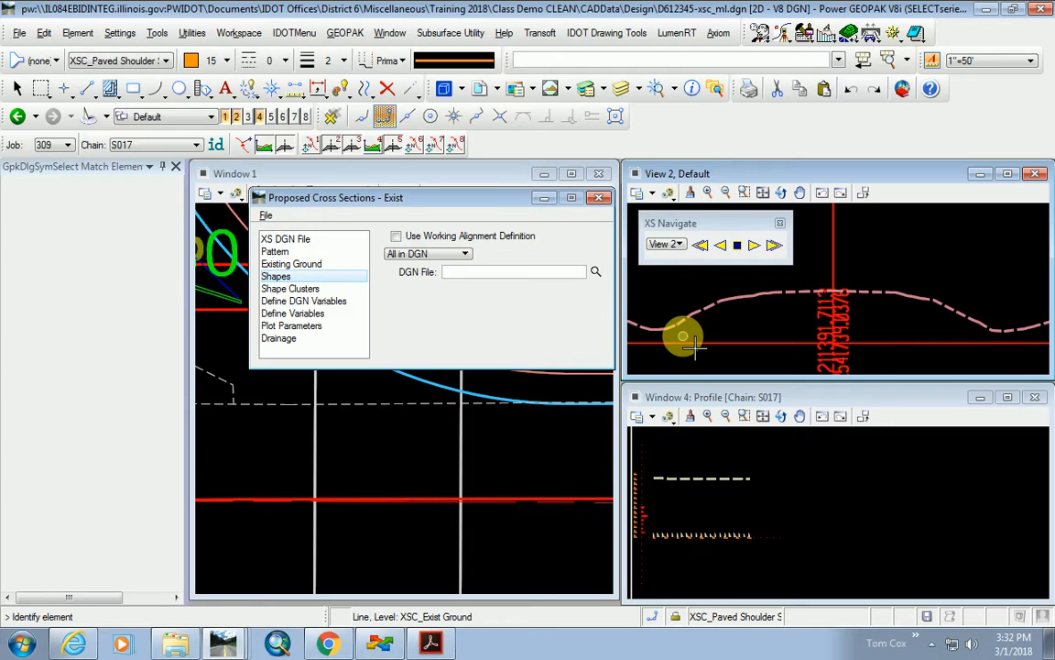
click(426, 255)
click(432, 282)
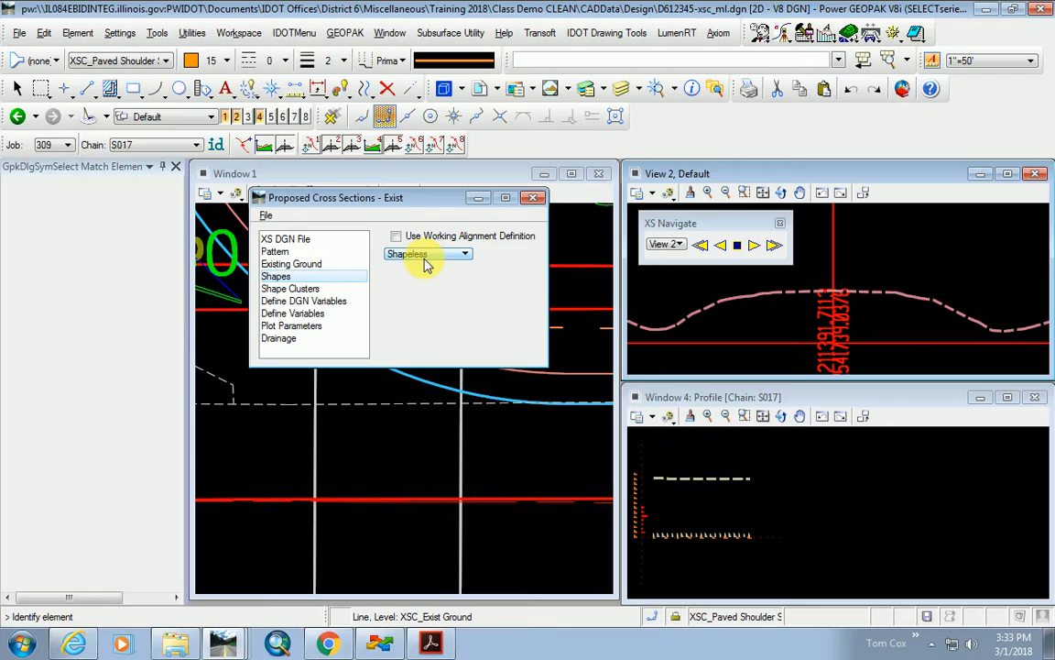
click(291, 289)
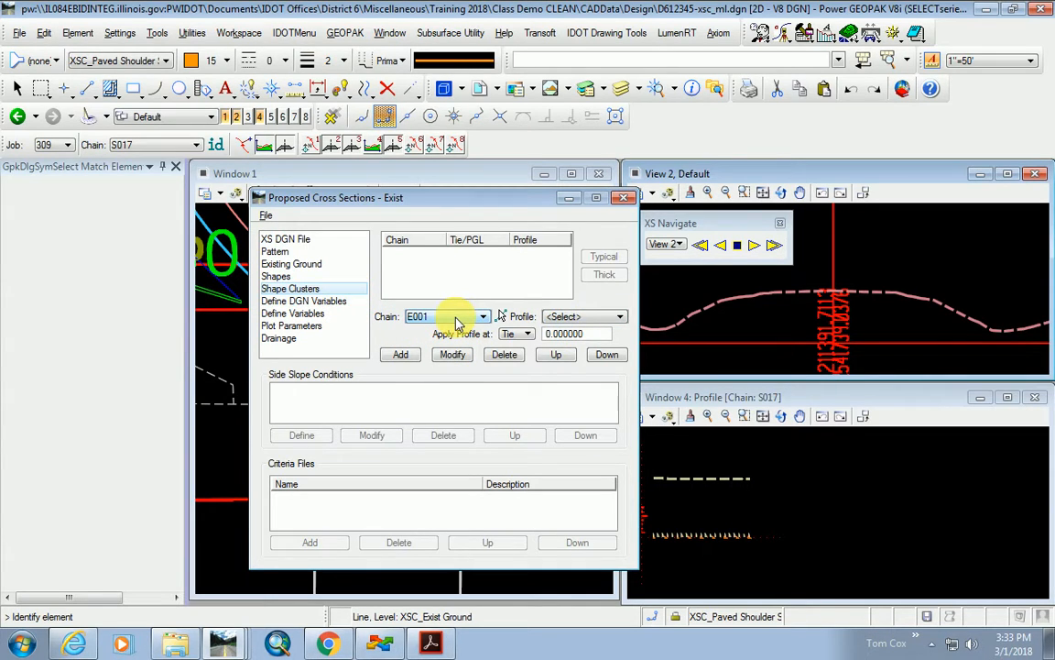
Add cluster E001 with profile EXISTIL54, select it, and open the Typical Sections library.
click(563, 317)
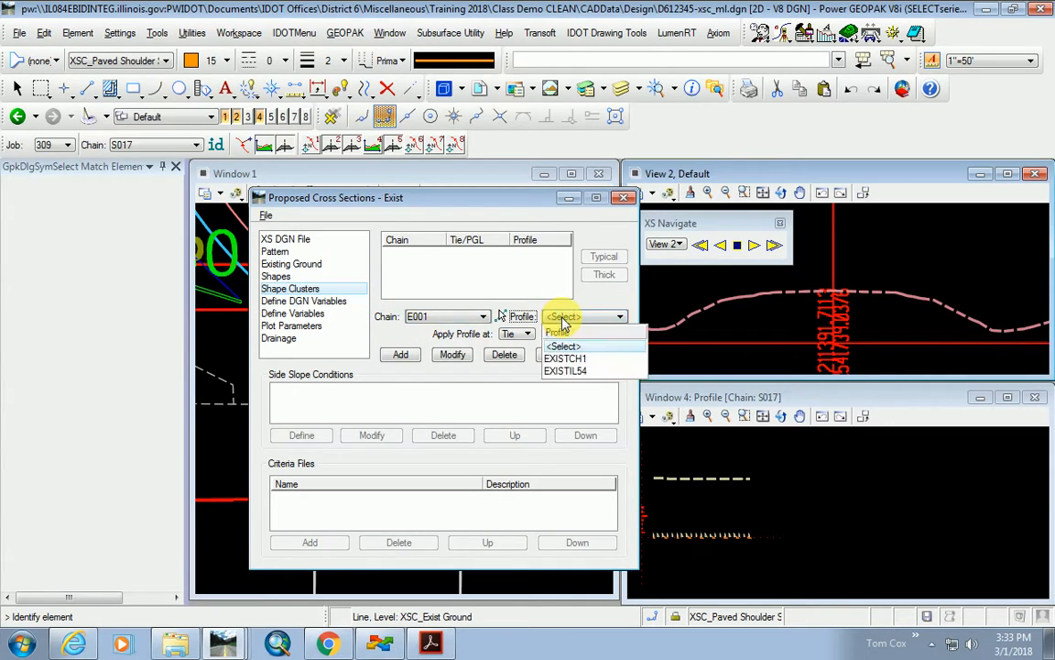
click(591, 370)
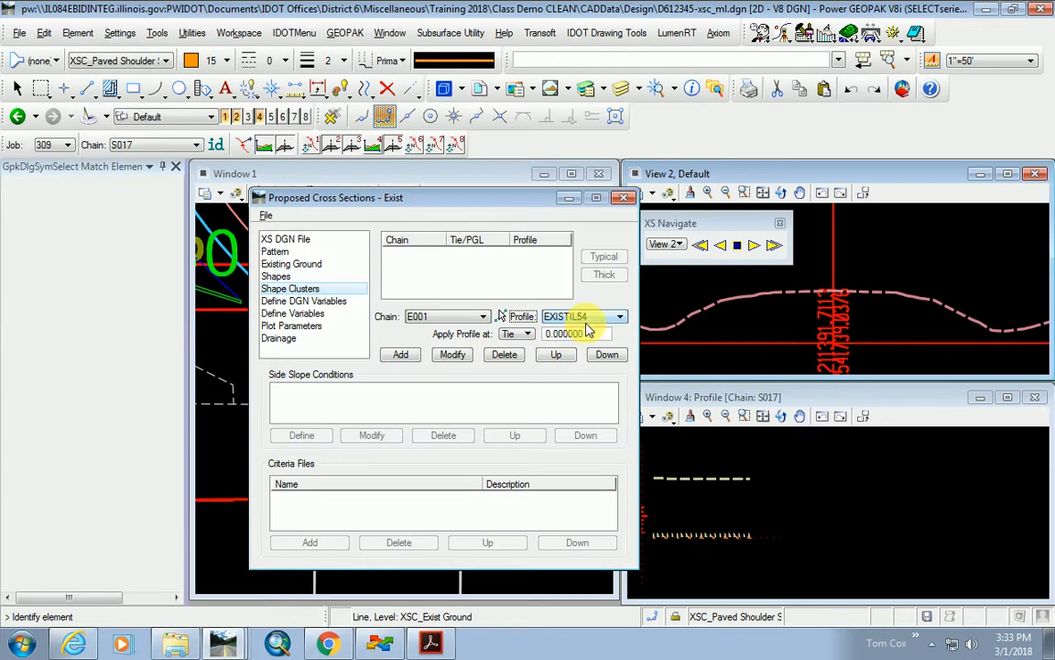
click(401, 354)
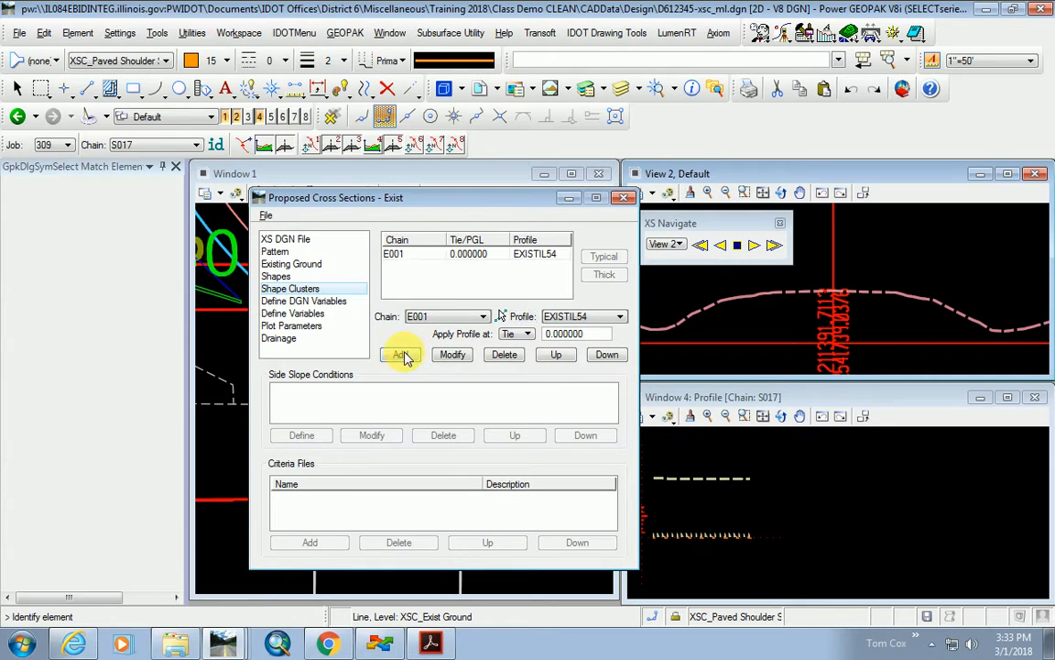
click(401, 255)
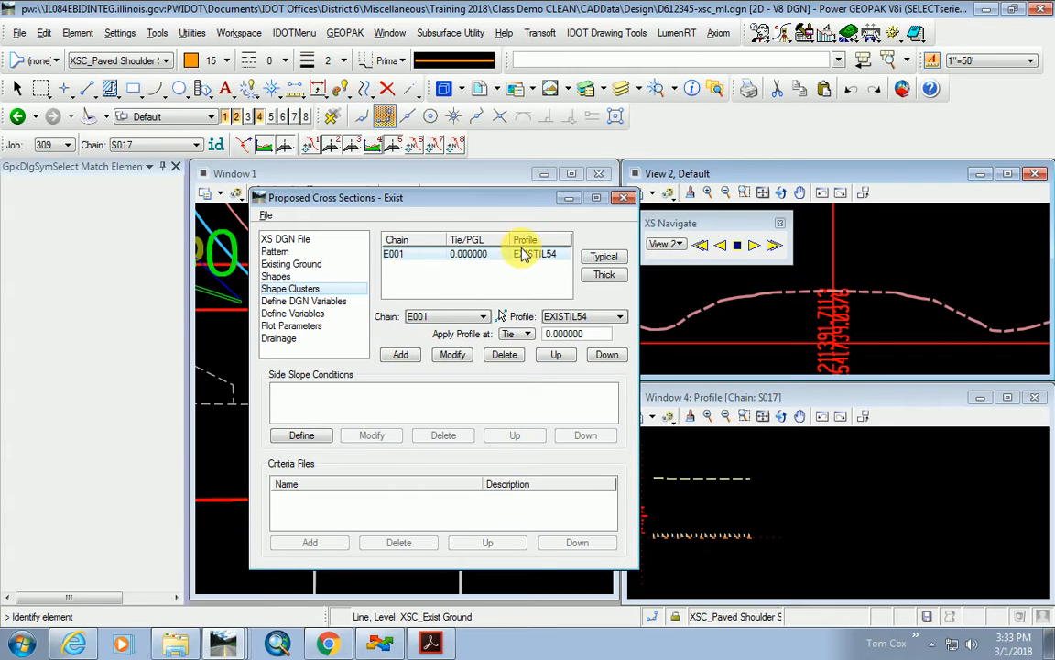
click(603, 260)
mouse_move(584, 102)
mouse_down()
mouse_move(539, 108)
mouse_move(510, 156)
mouse_up()
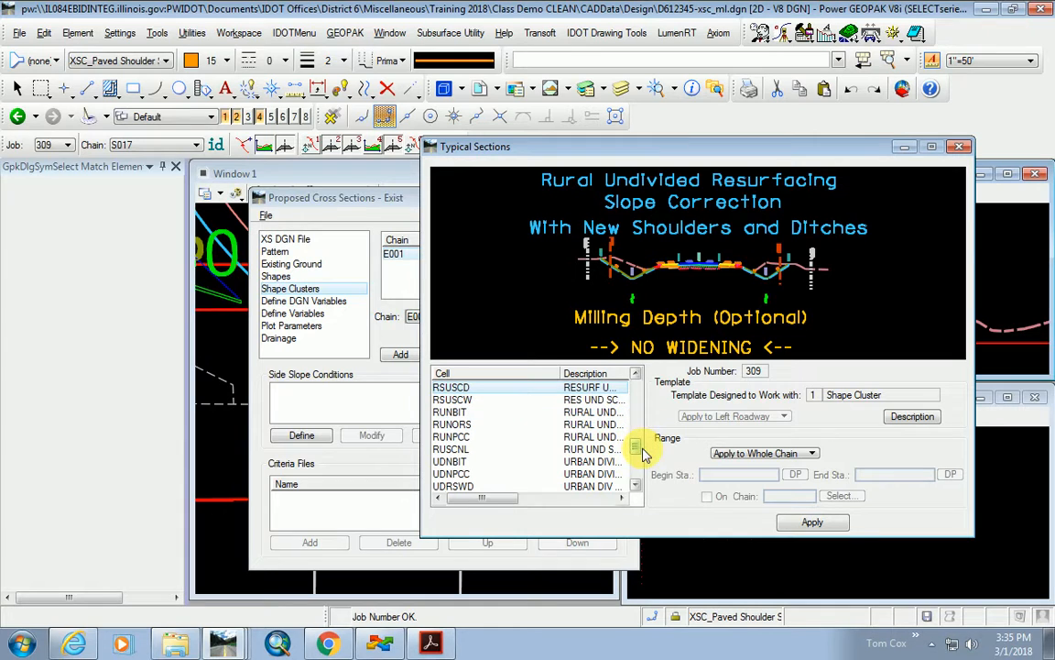
After previewing EX9691 and EX9692, apply the EXPAVT existing pavement typical to the E001 cluster.
drag(634, 447, 630, 390)
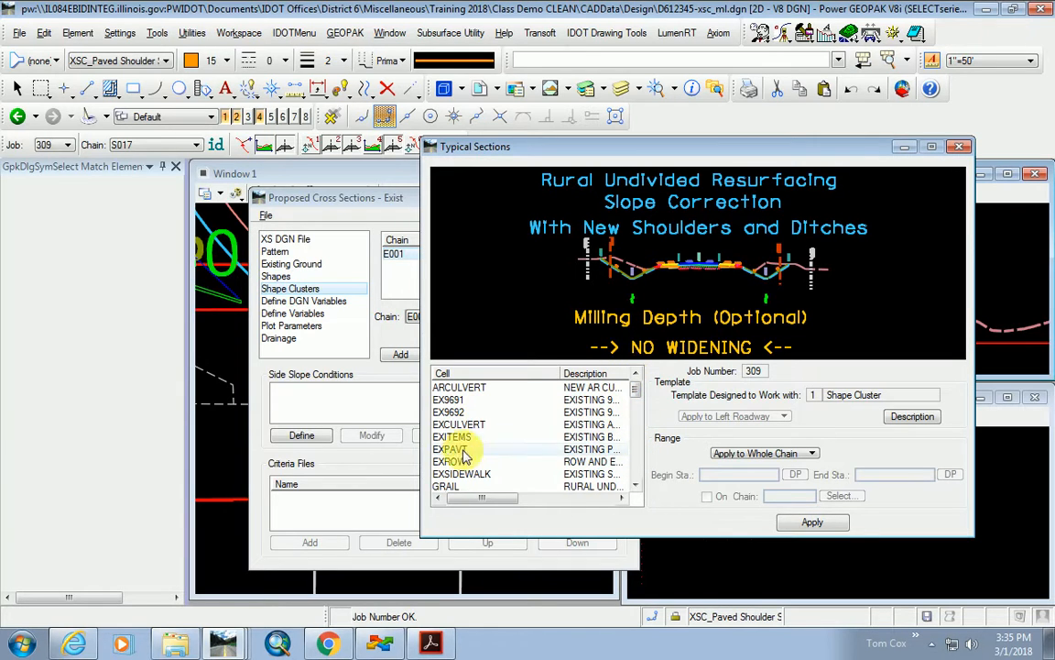
click(451, 401)
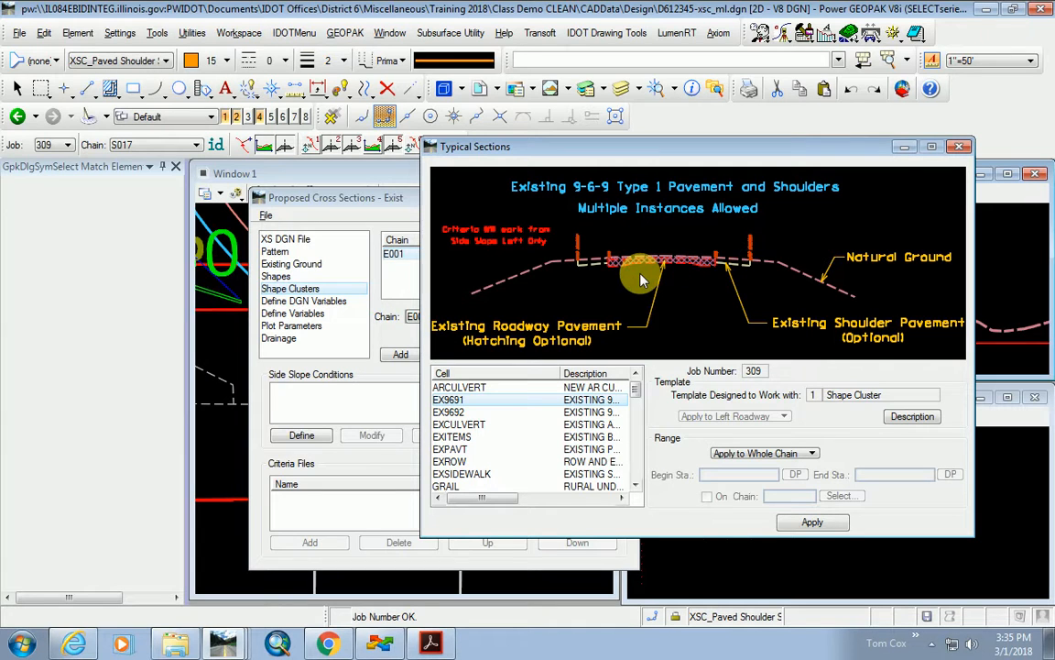
click(452, 414)
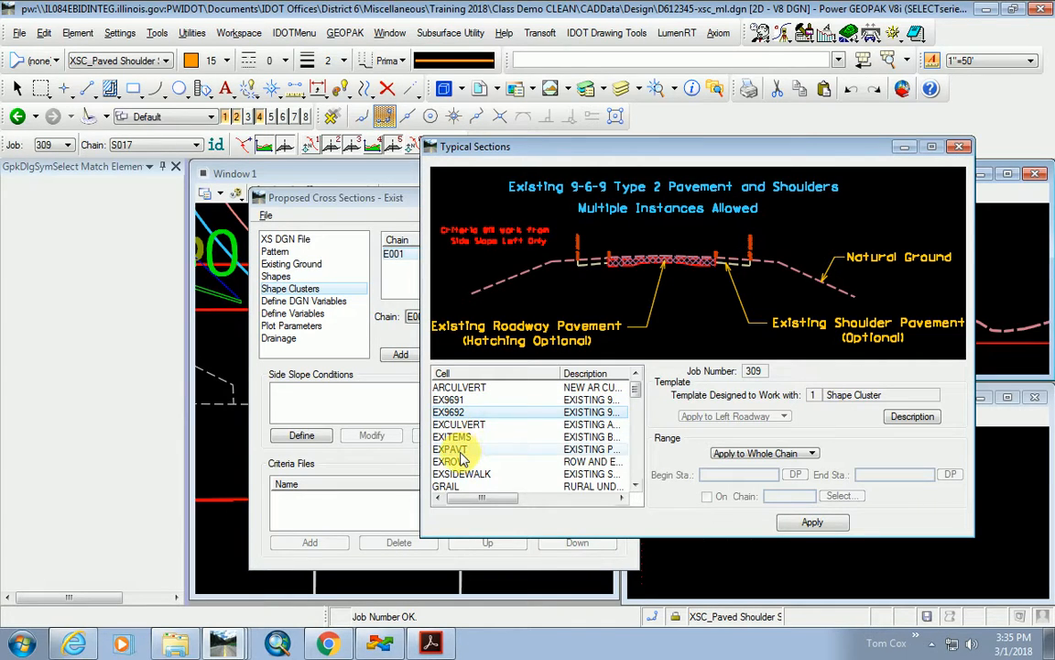
click(453, 450)
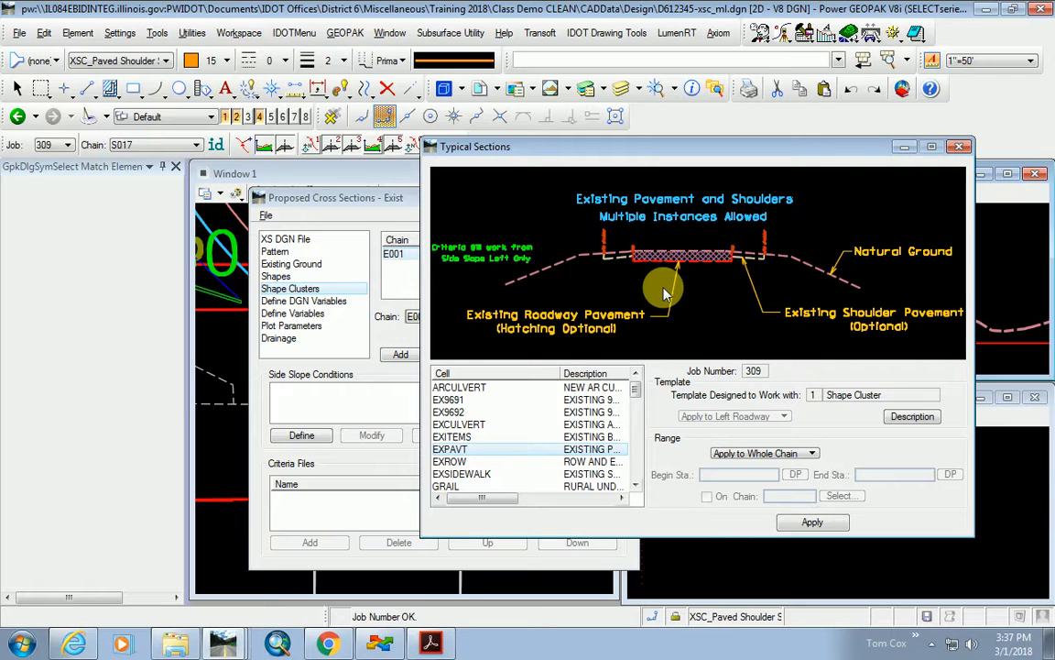
click(449, 400)
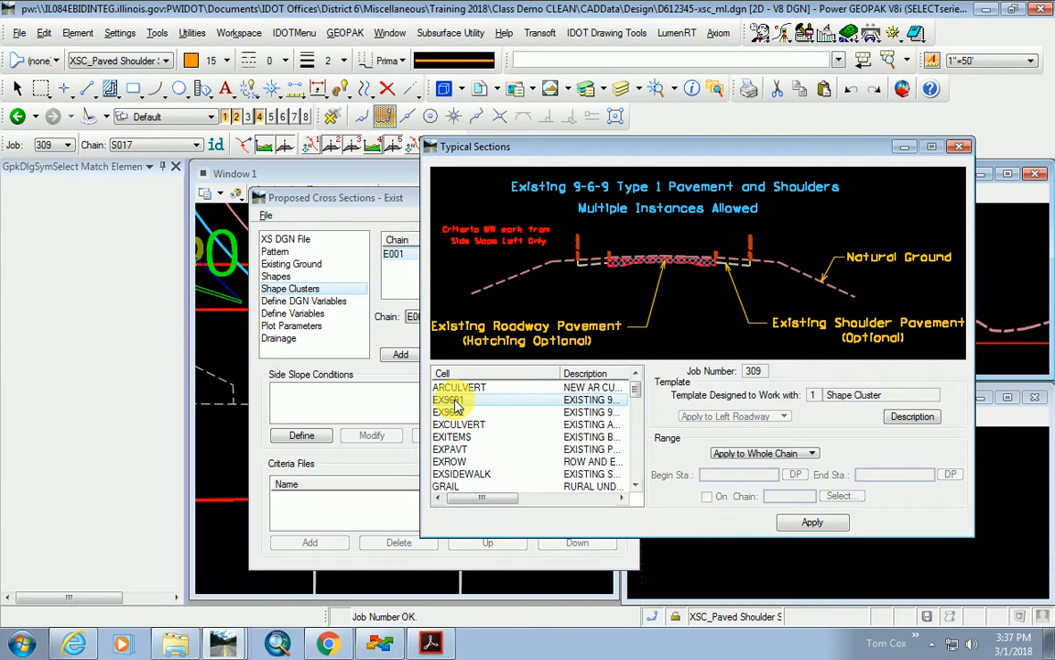
click(451, 449)
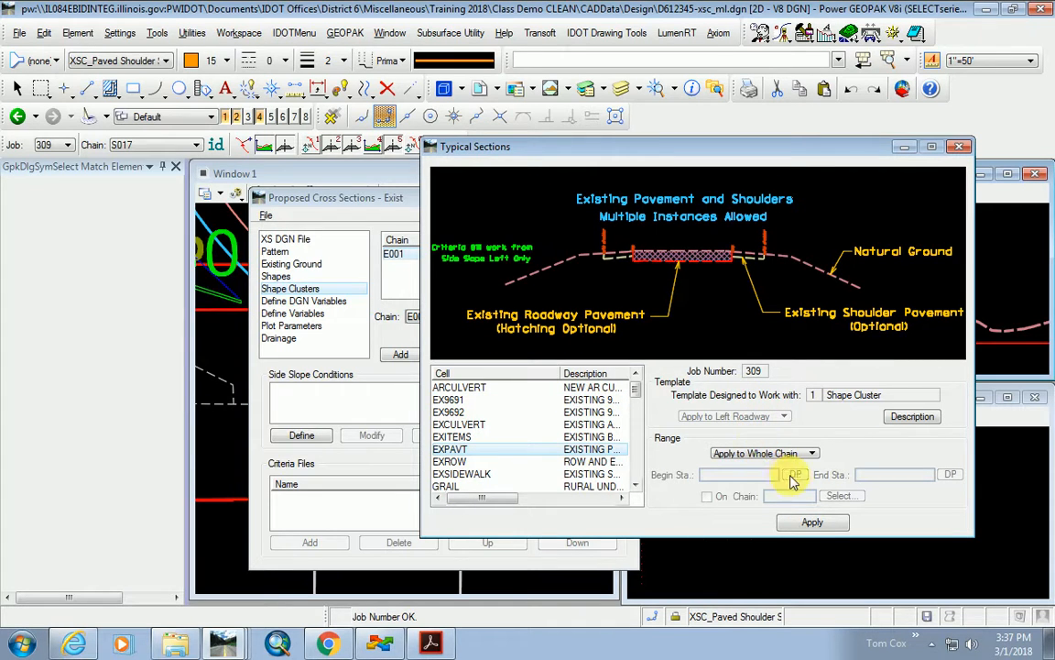
click(811, 522)
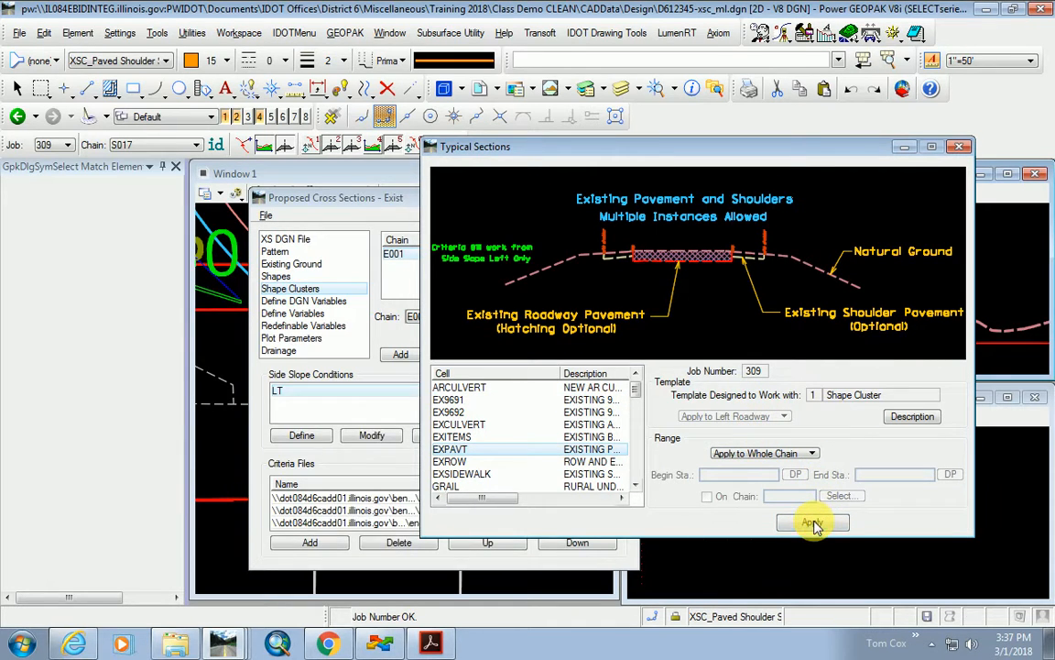
drag(423, 203, 538, 131)
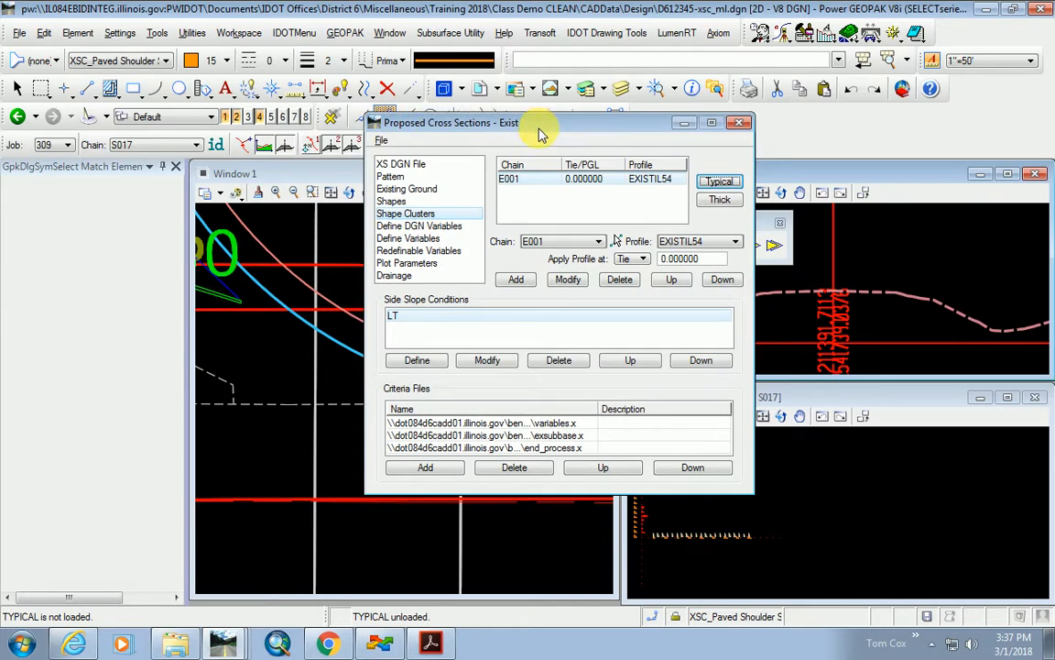
Set the Cross Section DGN variable to D612345-xsc_ml.dgn.
click(408, 238)
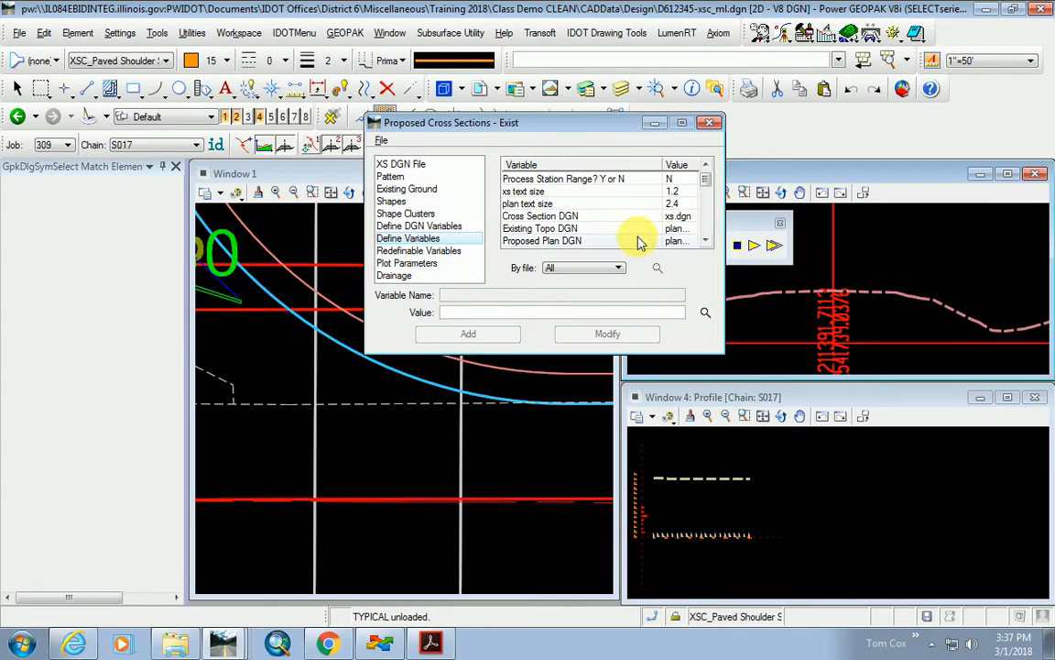
click(564, 216)
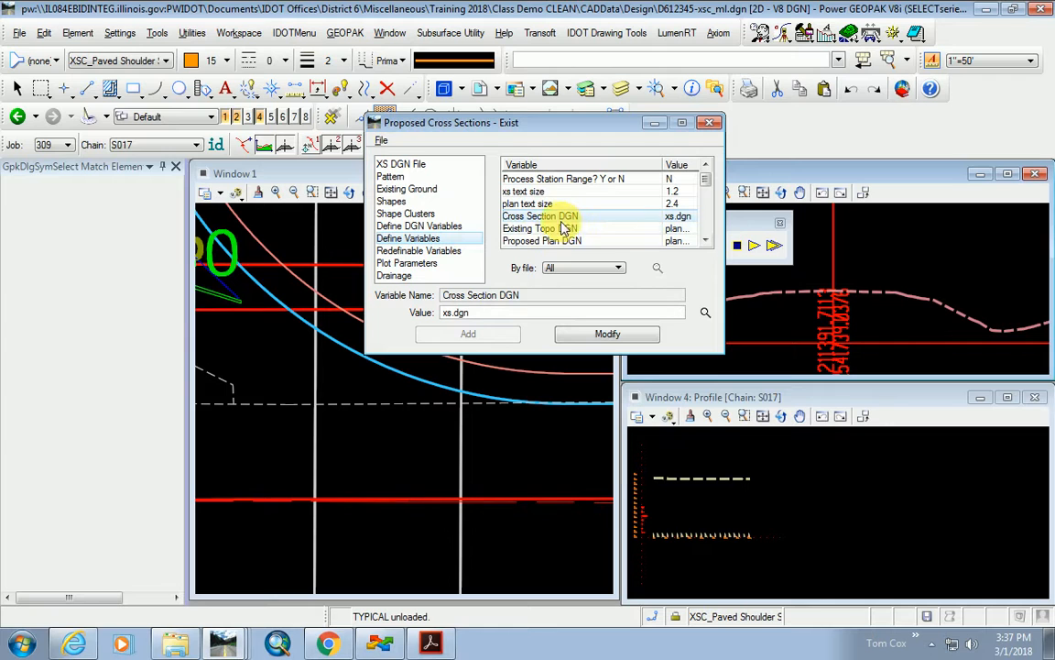
click(706, 312)
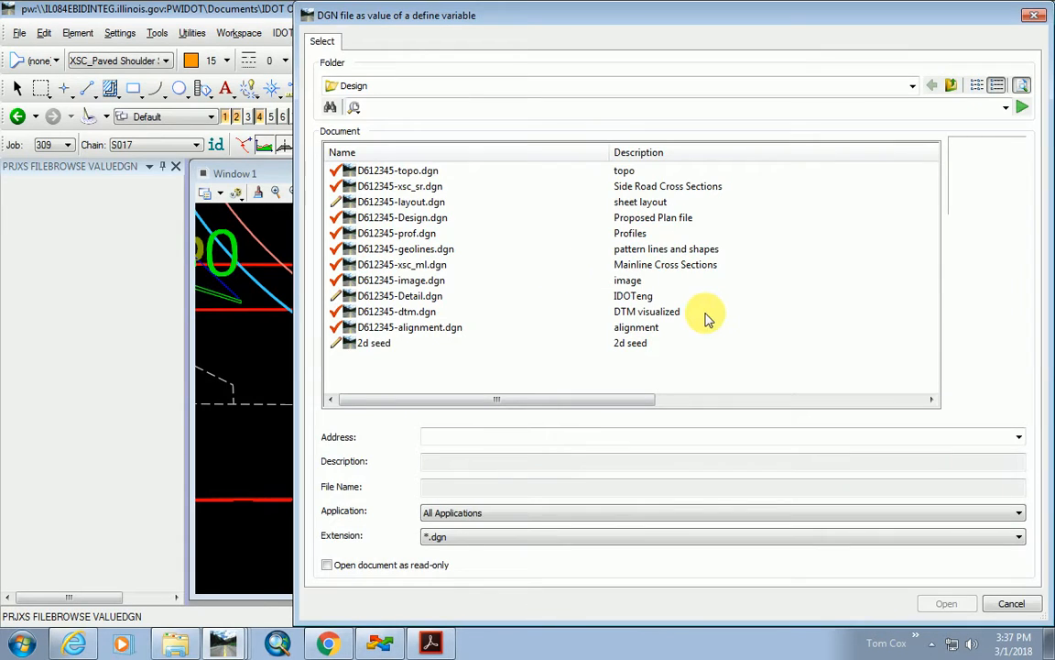
click(430, 266)
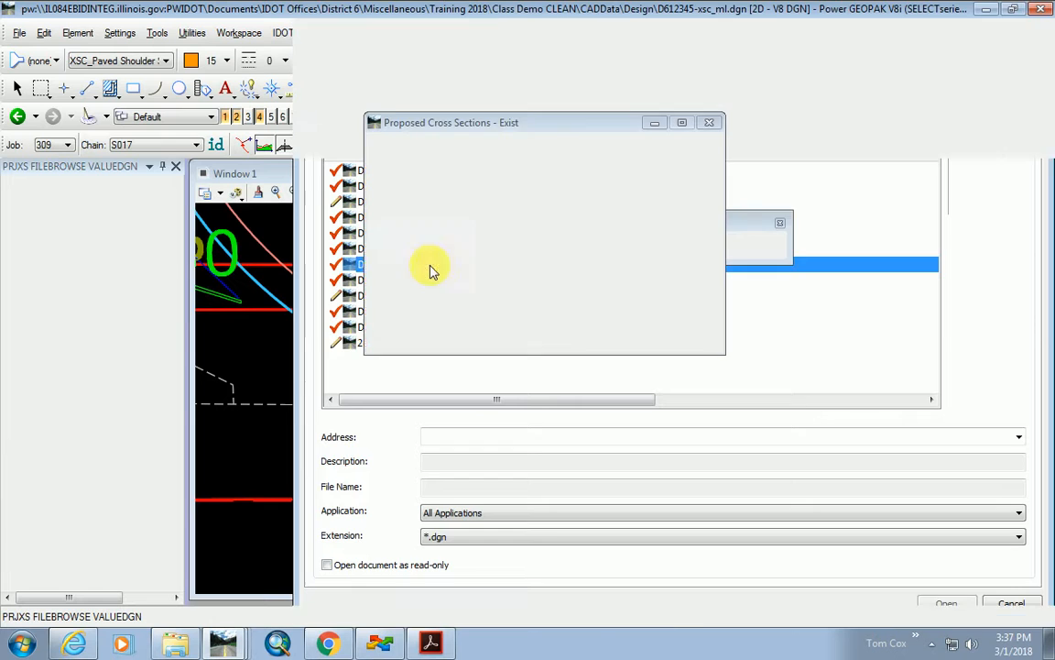
double_click(430, 266)
click(619, 335)
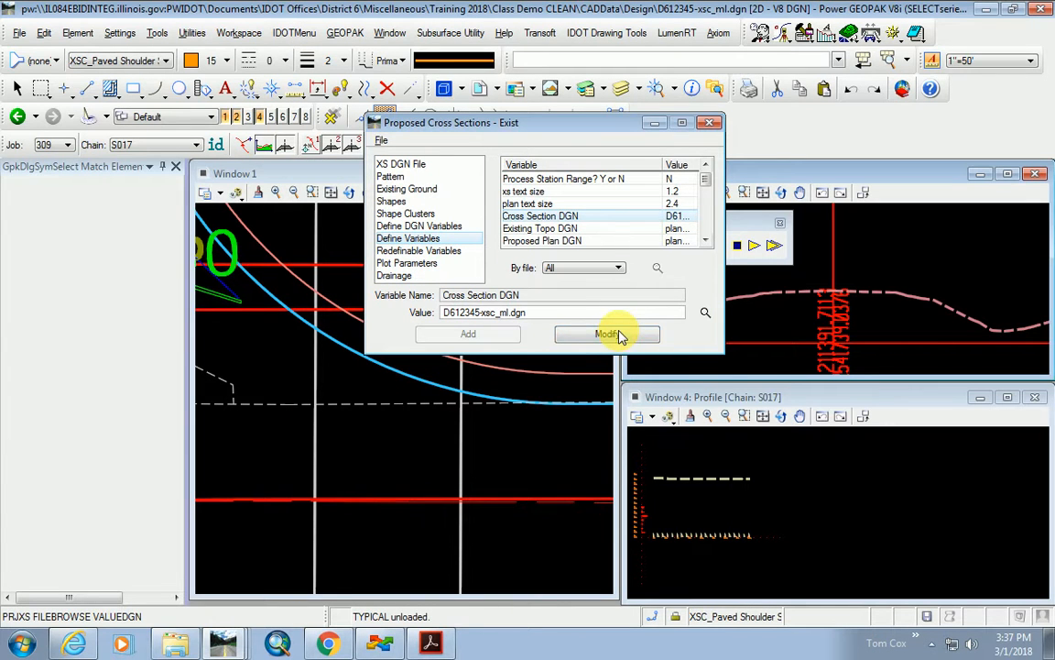
Point the Existing Topo DGN variable at D612345-topo.dgn.
click(563, 228)
click(705, 312)
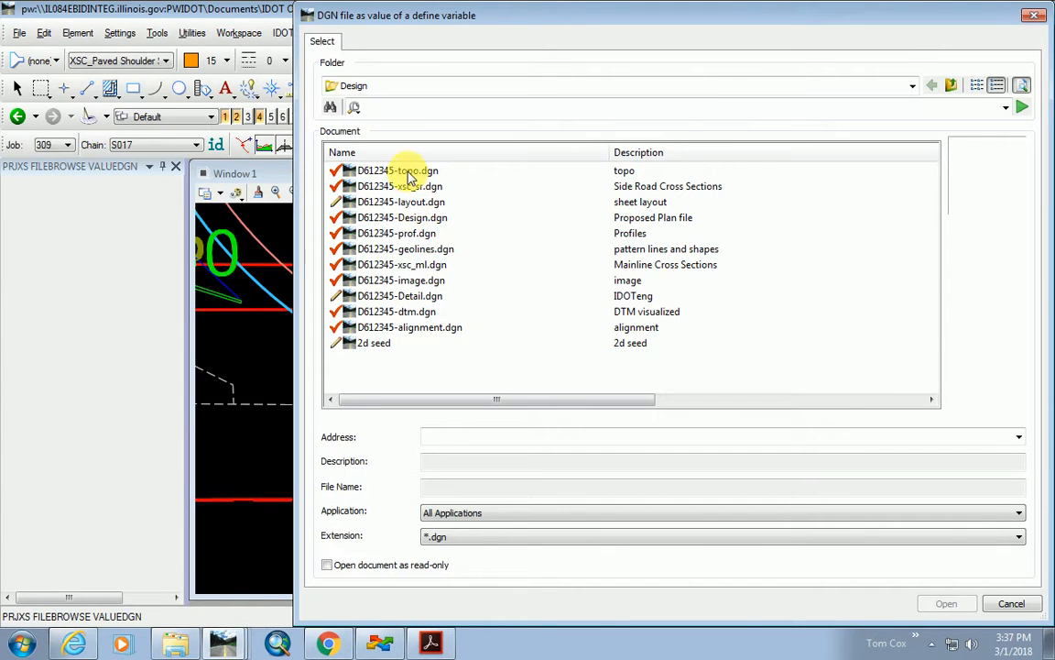
double_click(410, 178)
click(606, 333)
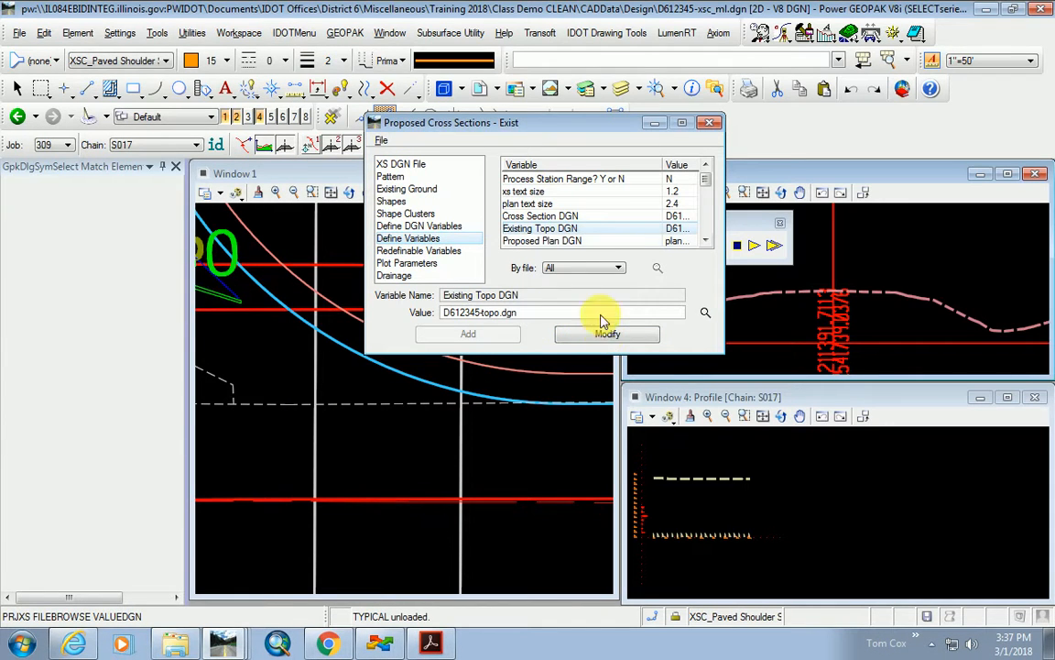
click(550, 241)
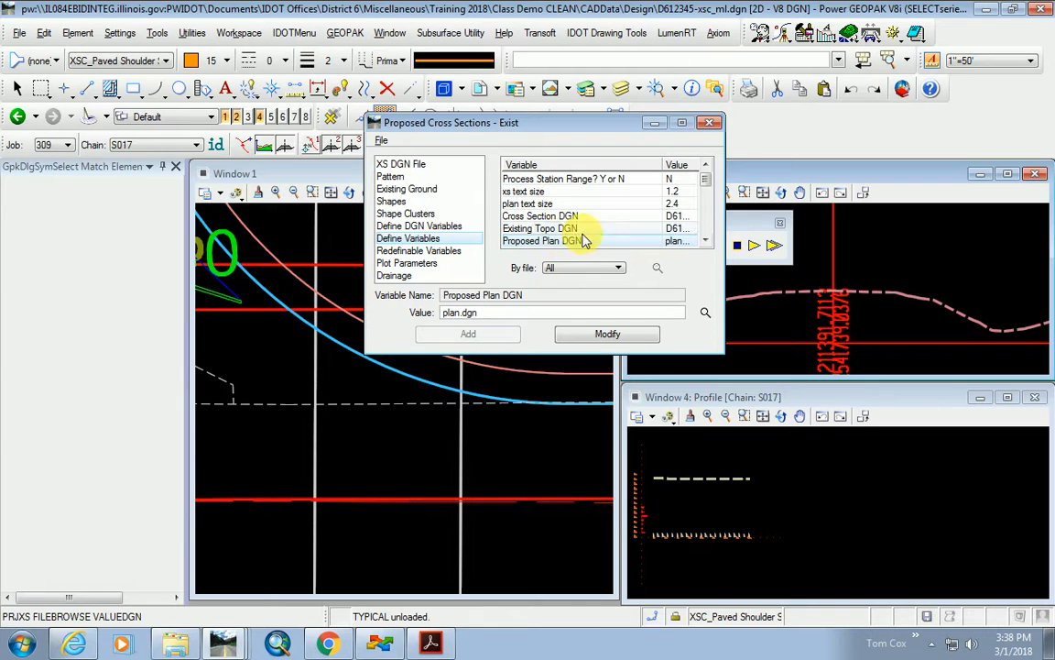
Set Proposed Plan DGN to D612345-Design.dgn.
click(570, 228)
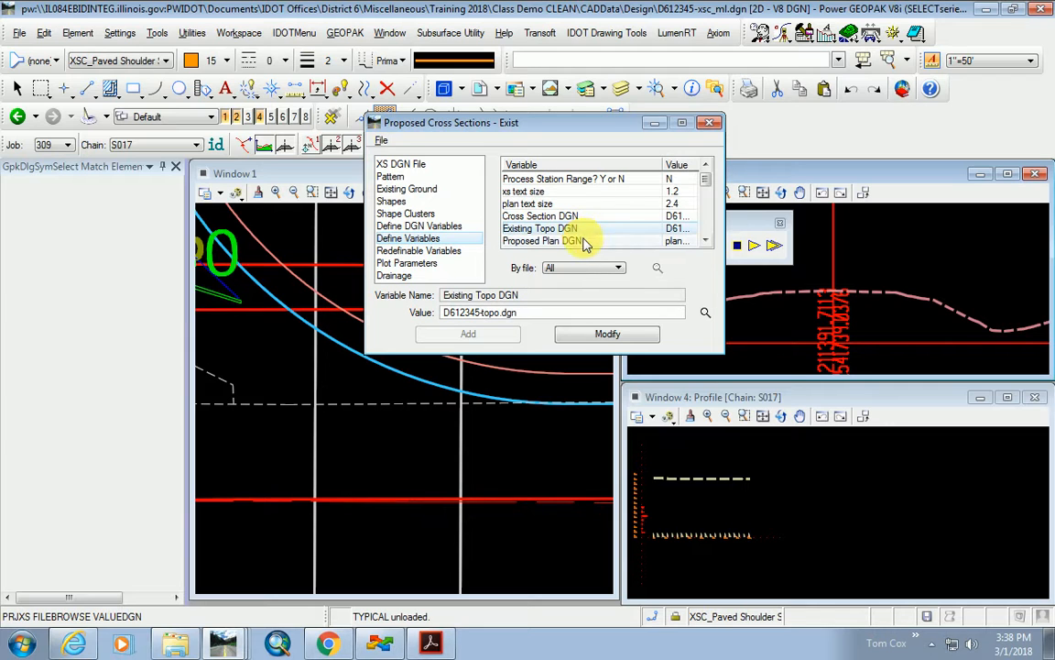
click(587, 240)
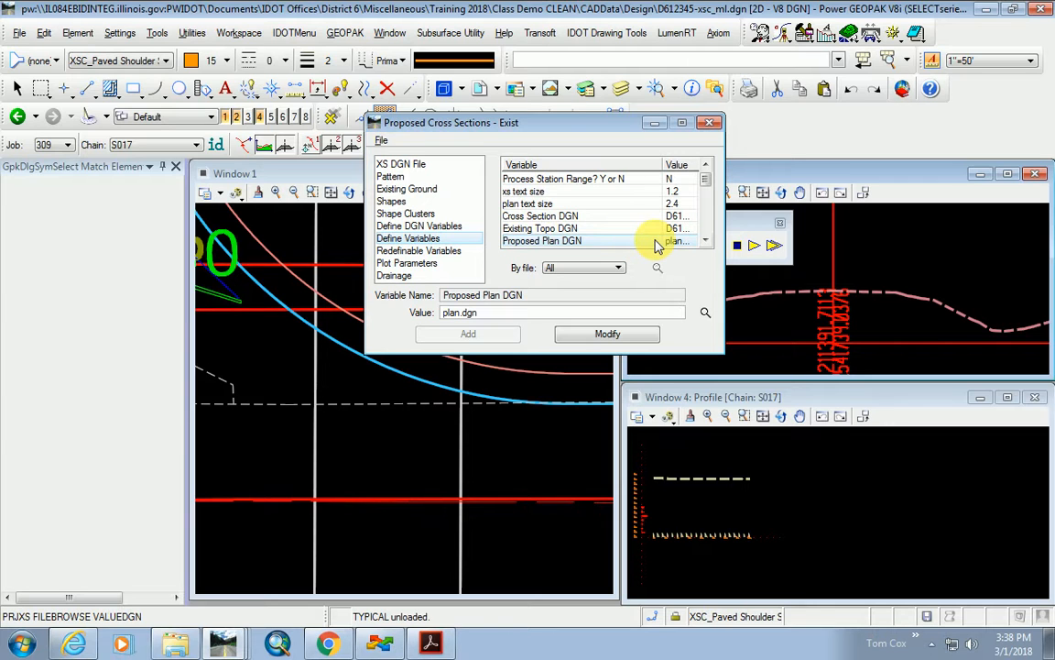
click(705, 315)
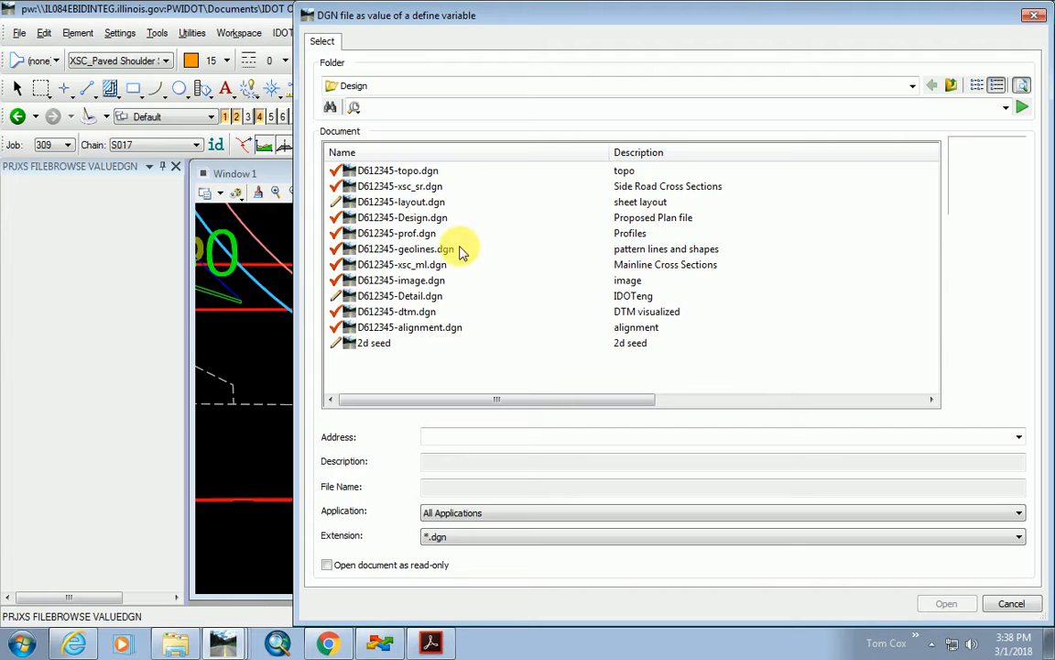
double_click(424, 206)
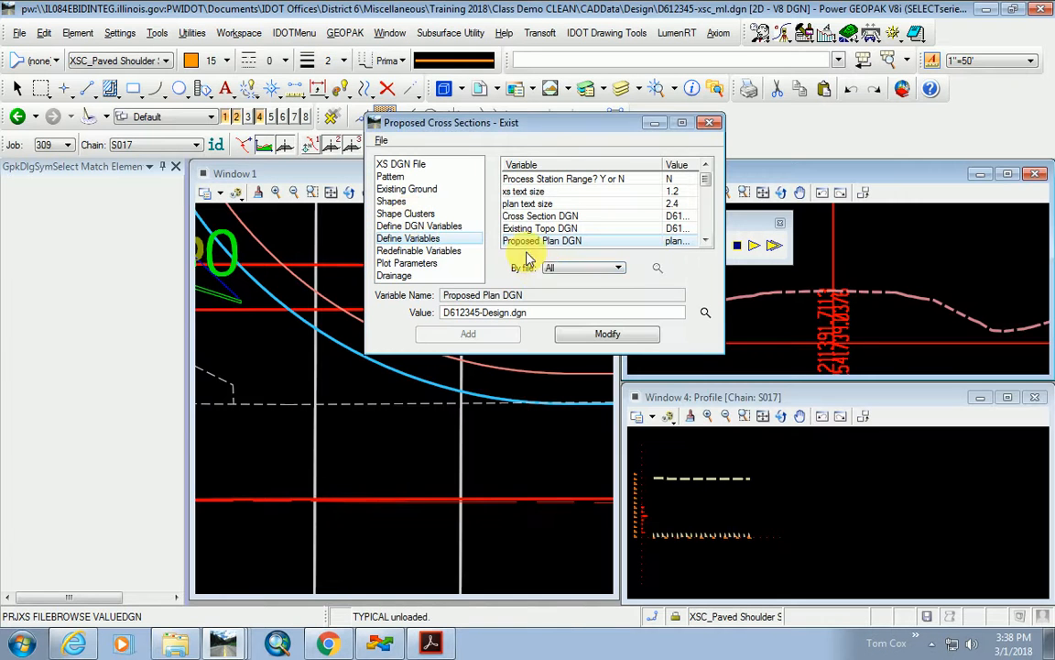
click(606, 336)
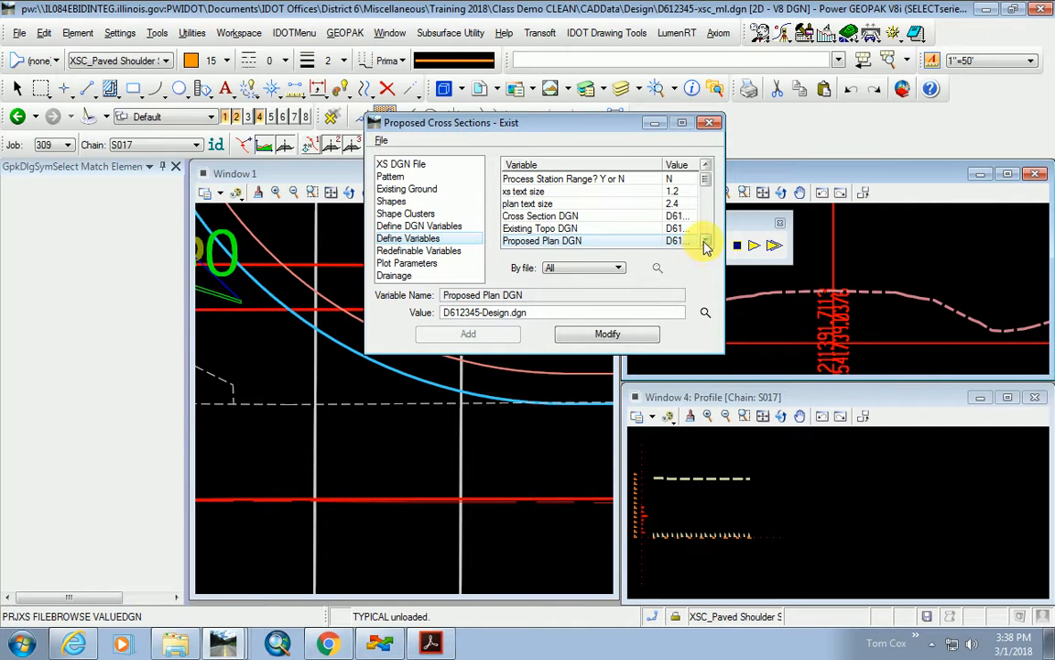
click(705, 244)
click(705, 244)
click(706, 243)
Choose D612345-LA_row.dgn from CADData > LandAcq for Right of Way DGN.
click(569, 217)
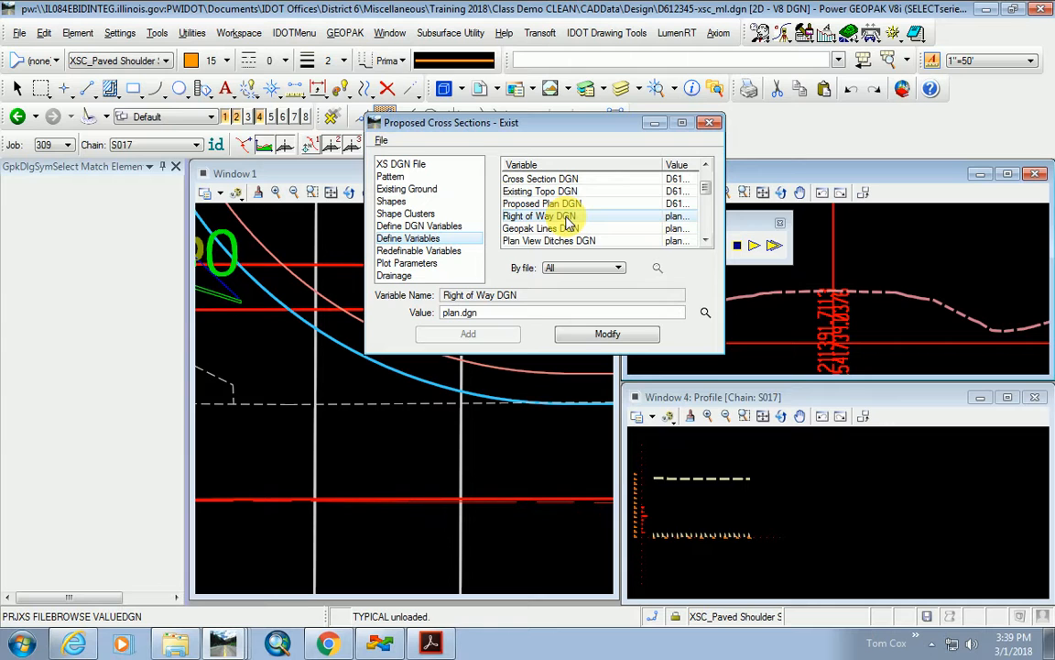
click(706, 312)
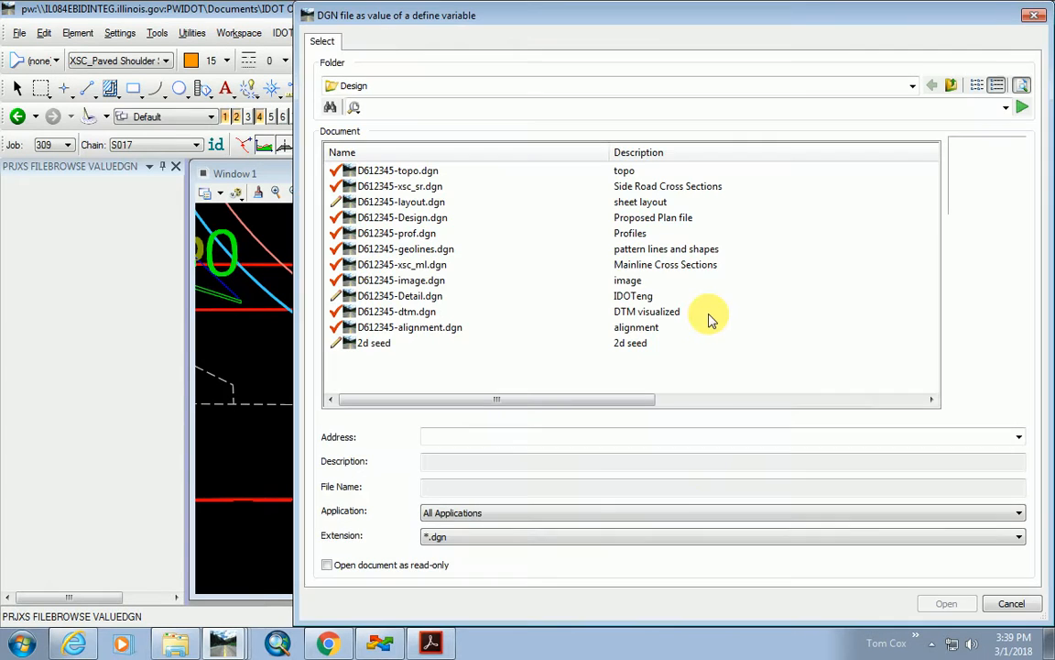
click(951, 85)
double_click(396, 265)
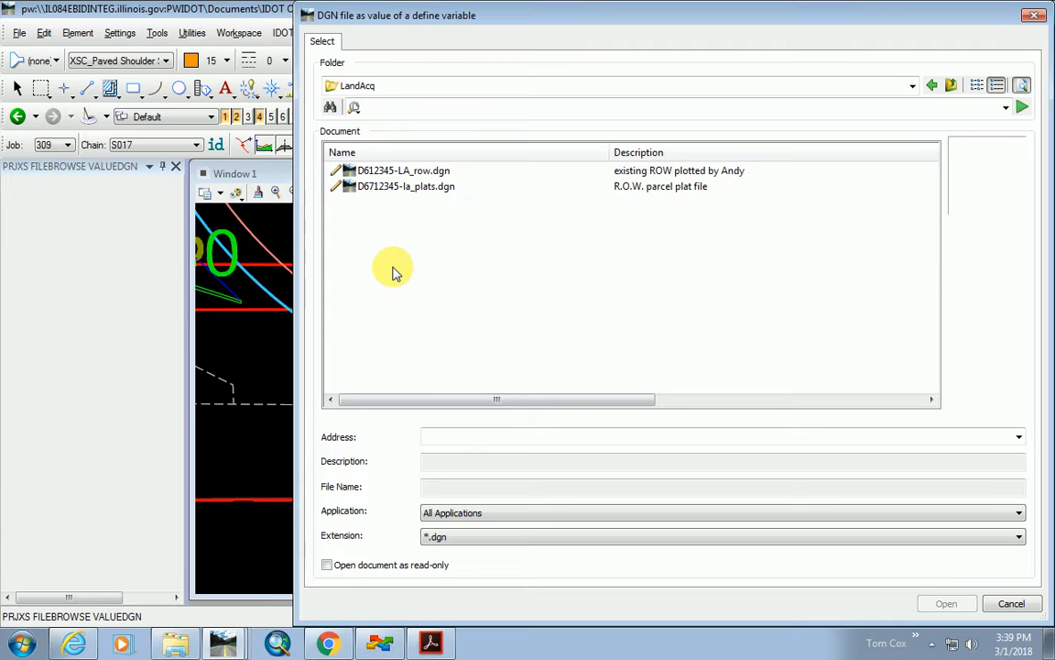
double_click(440, 172)
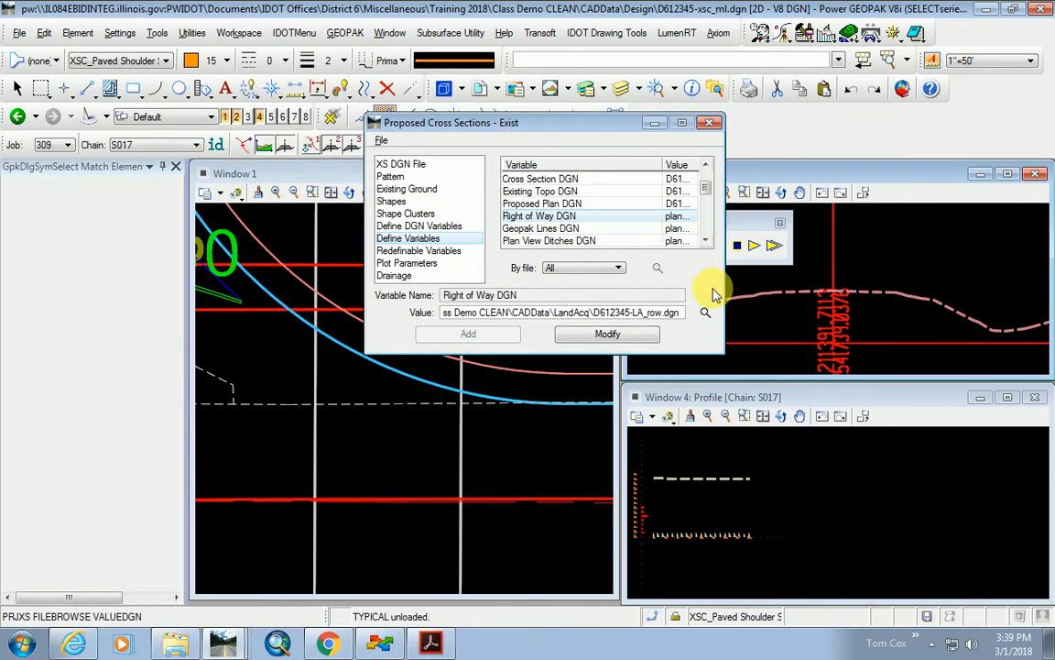
Apply the right-of-way file and set Geopak Lines DGN to D612345-geolines.dgn.
click(608, 333)
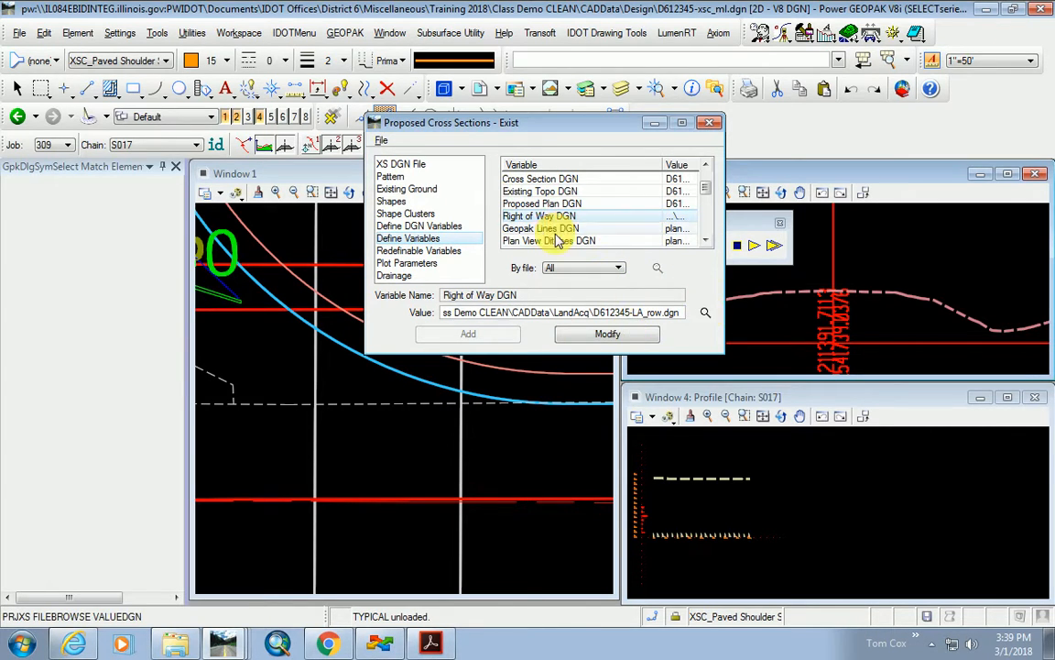
click(550, 228)
click(706, 313)
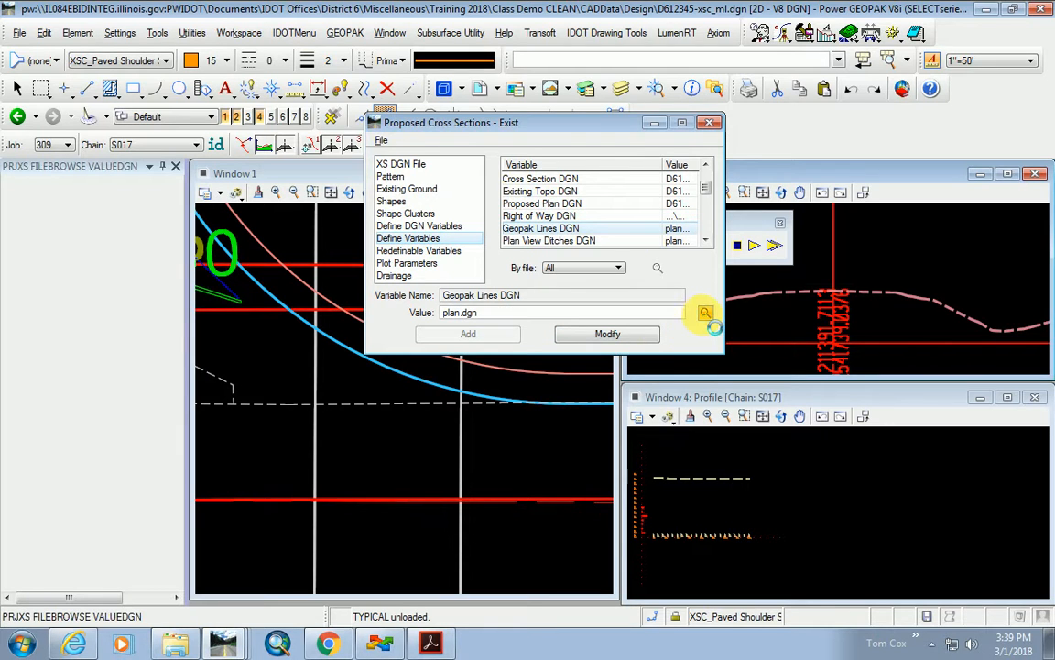
double_click(412, 246)
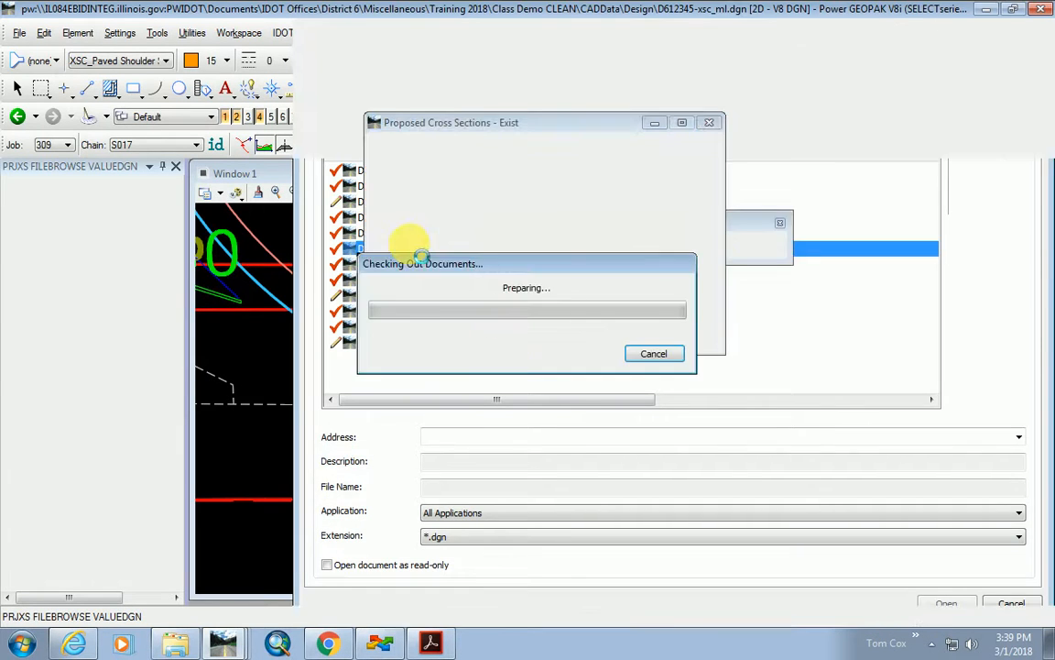
click(609, 334)
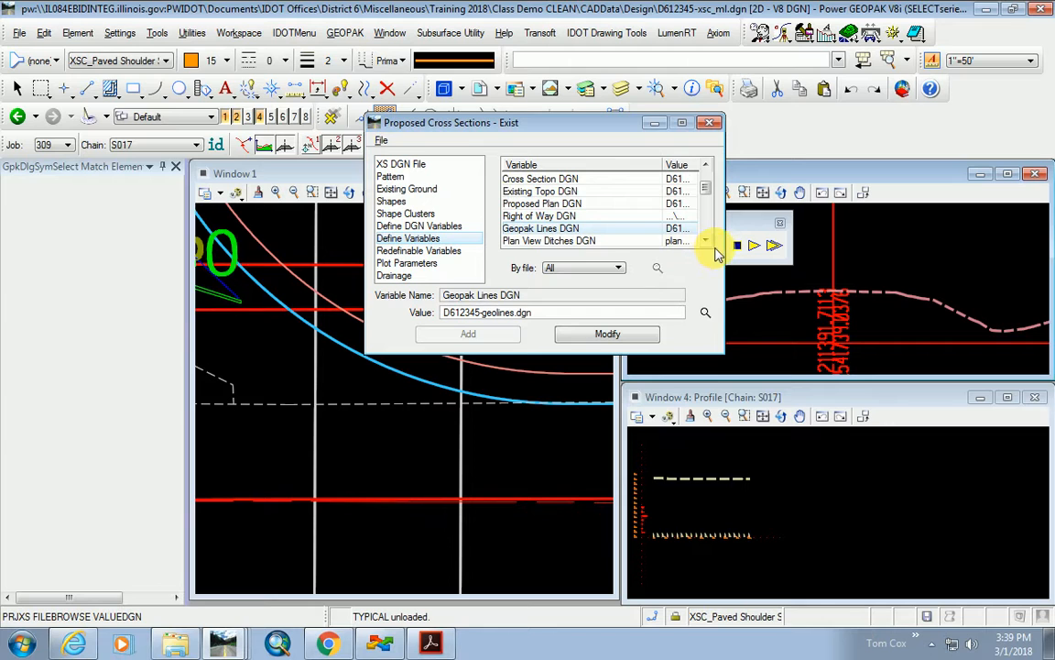
Look through the remaining variables, then bring up the Redefinable Variables list.
scroll(711, 240, down, 2)
click(575, 217)
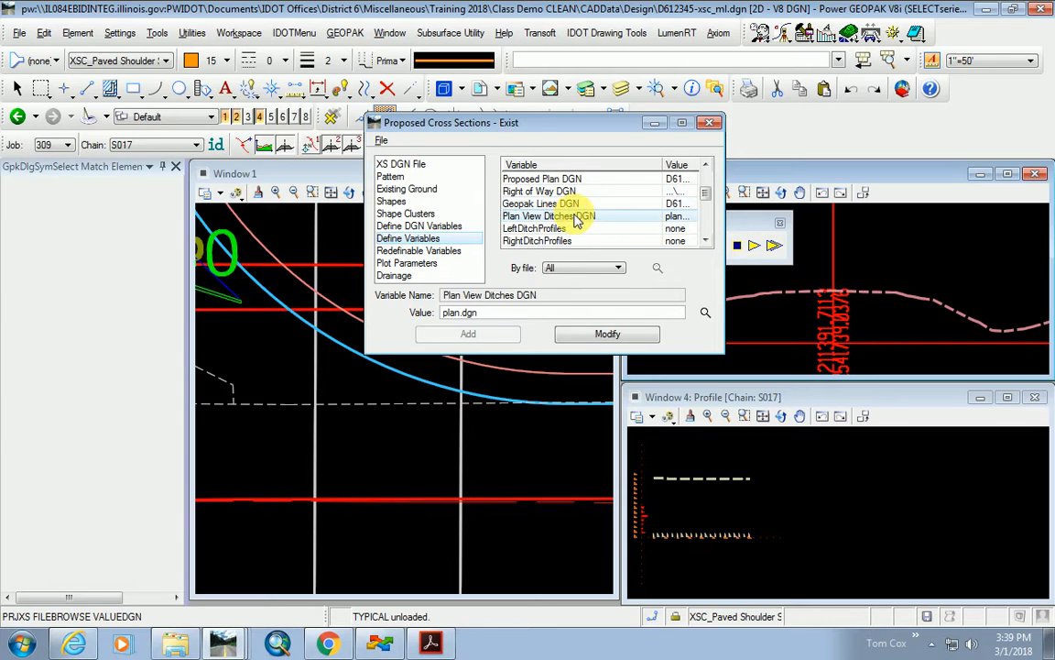
scroll(579, 226, down, 2)
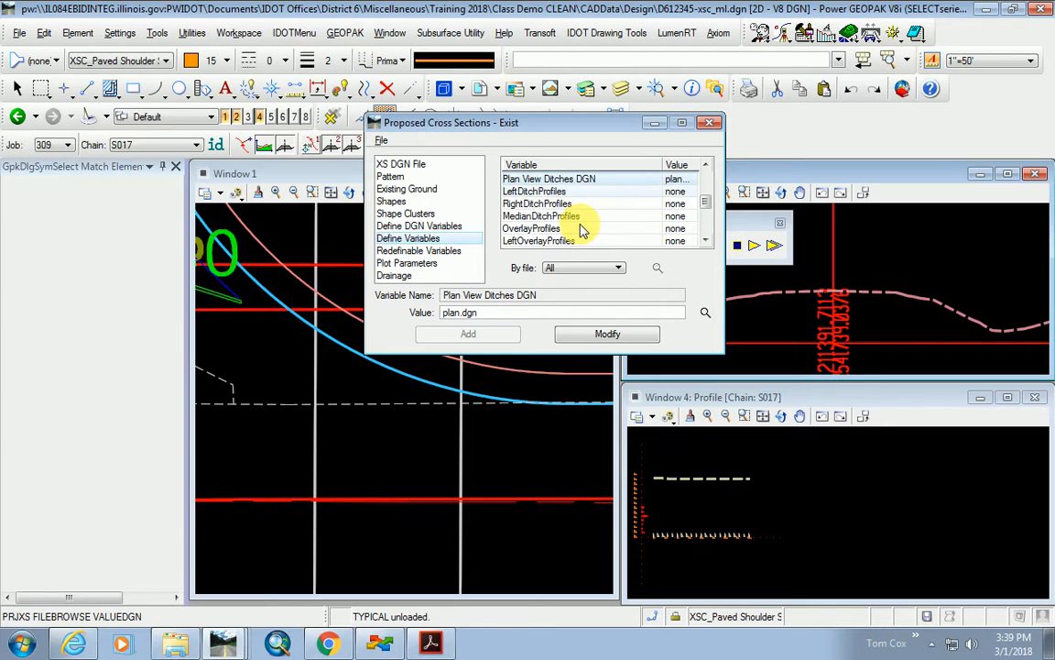
scroll(579, 229, up, 2)
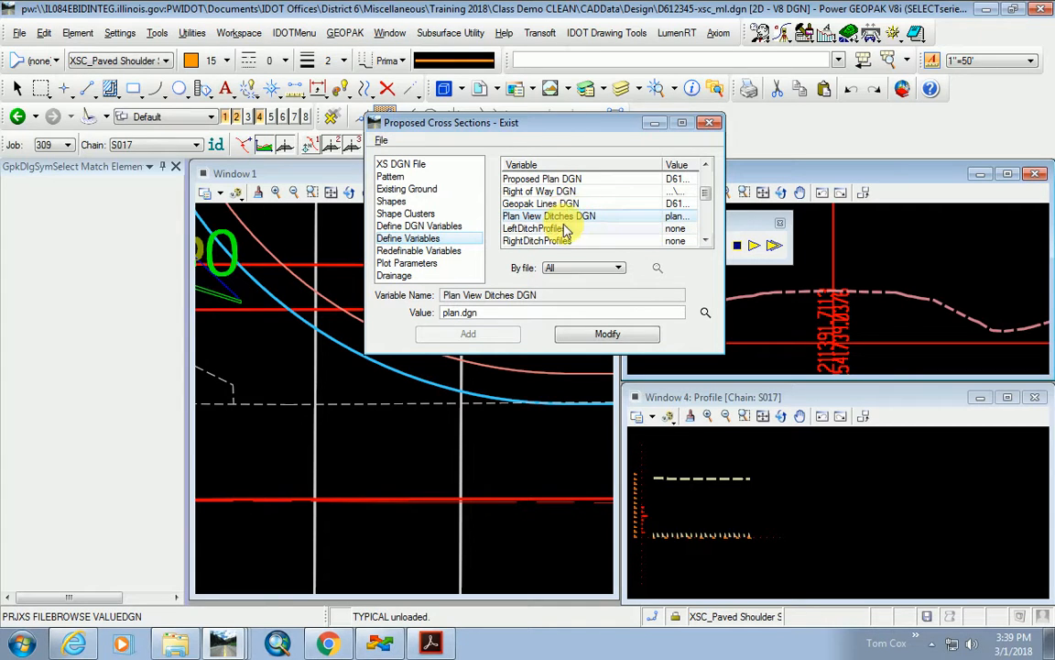
scroll(601, 229, down, 3)
scroll(600, 230, down, 1)
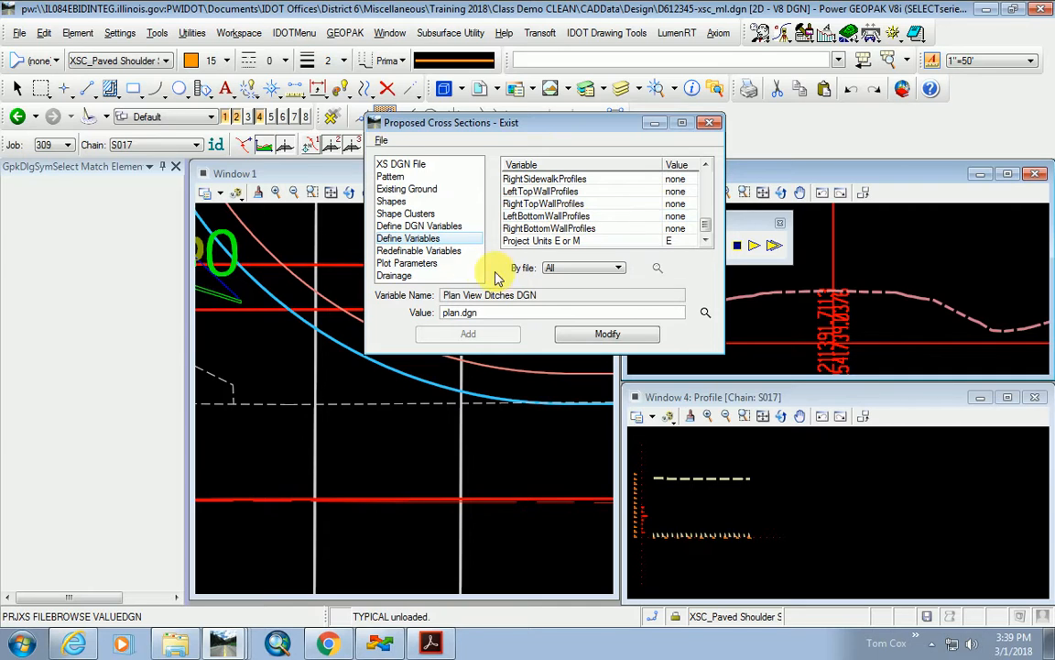
scroll(594, 206, up, 2)
scroll(500, 207, up, 1)
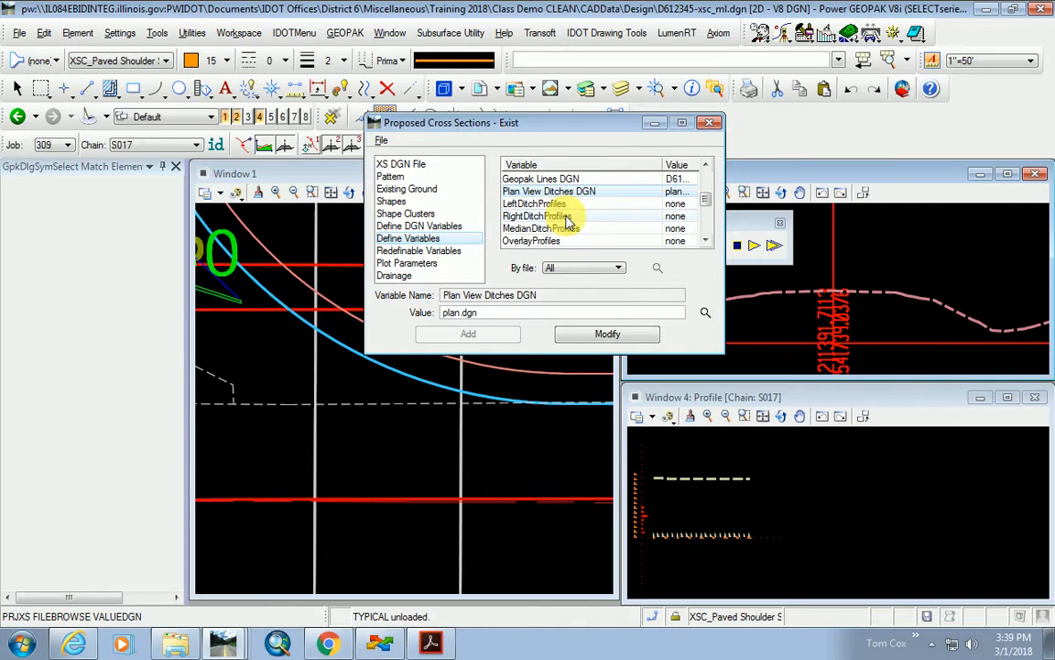
click(437, 253)
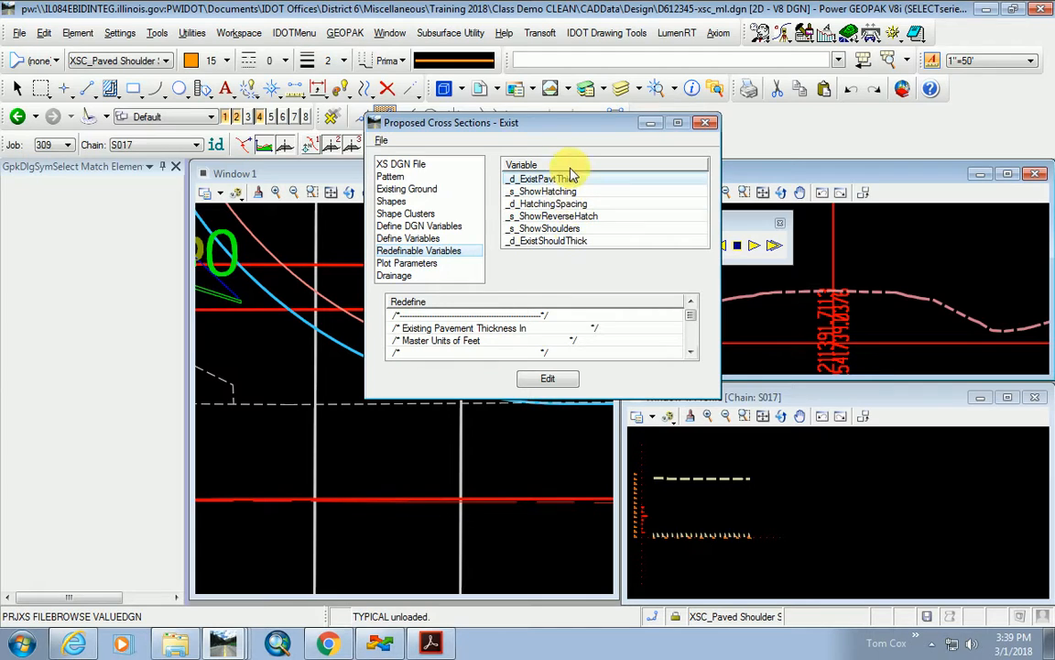
click(551, 381)
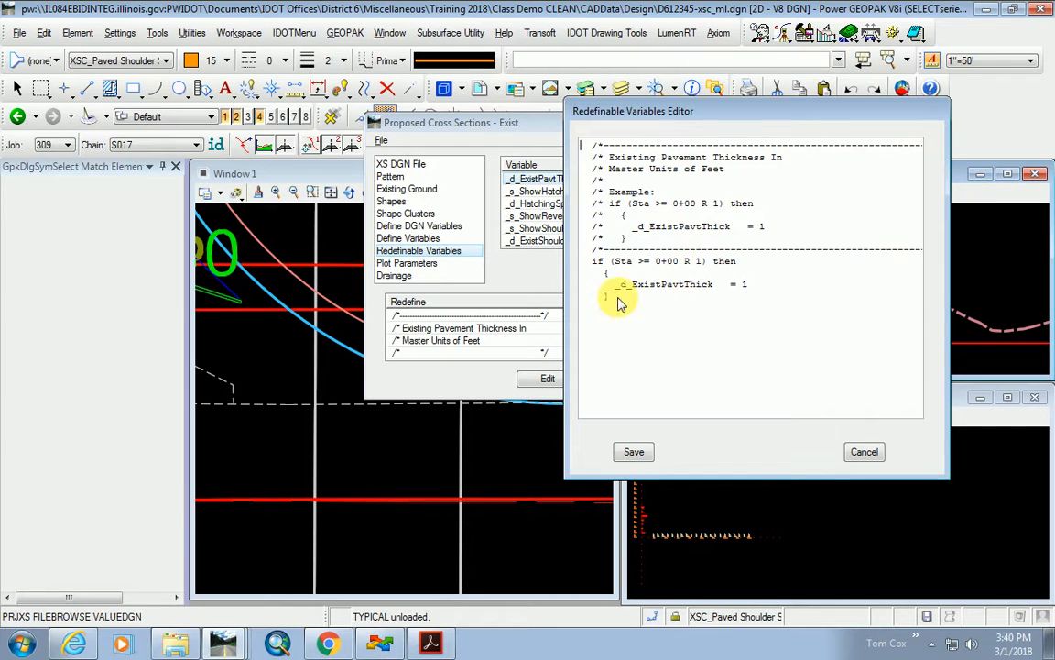
click(747, 284)
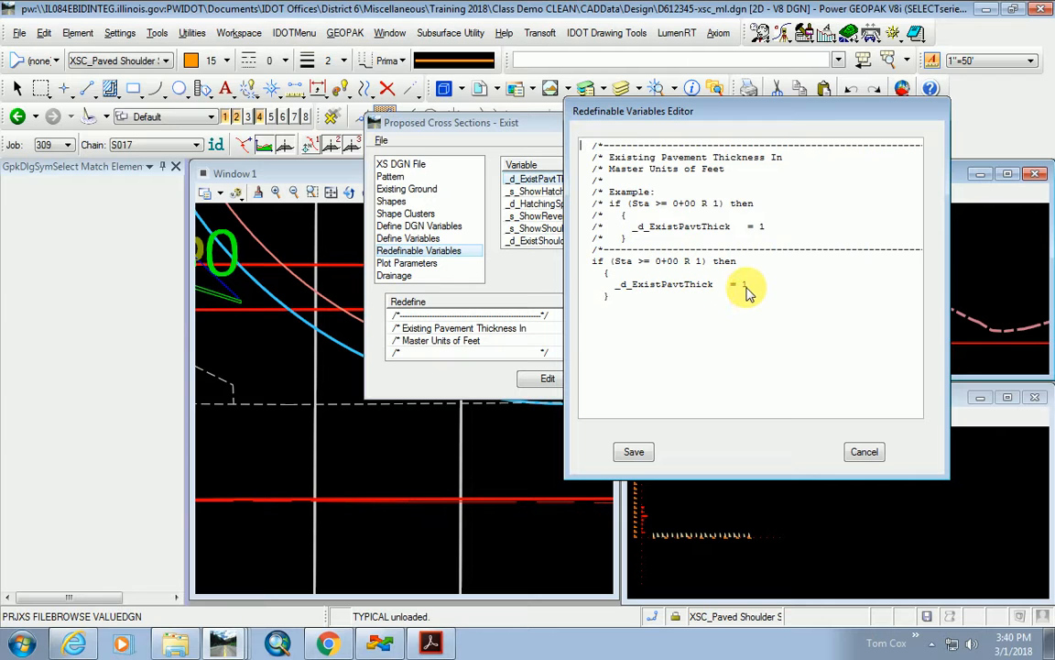
drag(636, 111, 727, 129)
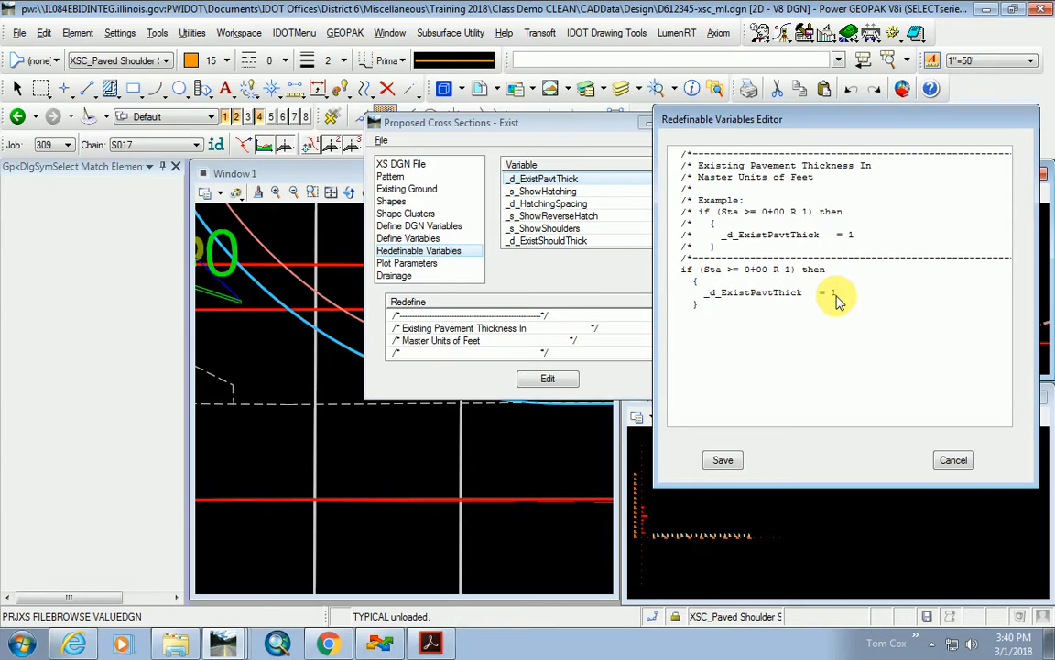
click(721, 458)
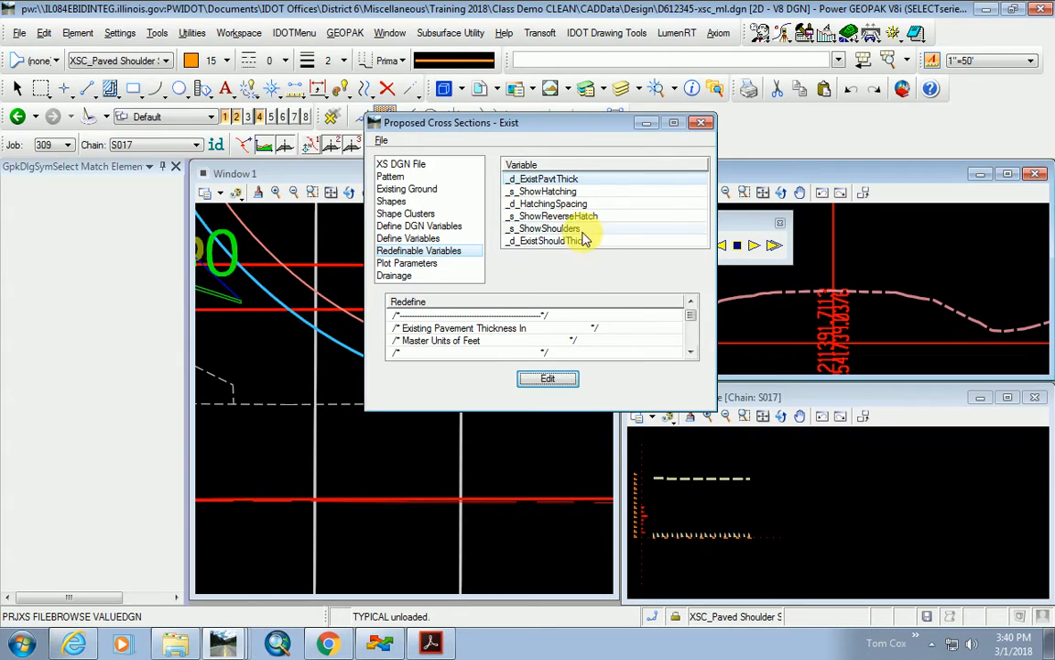
Edit the _s_ShowHatching value and save the pavement removal hatching definition.
click(553, 192)
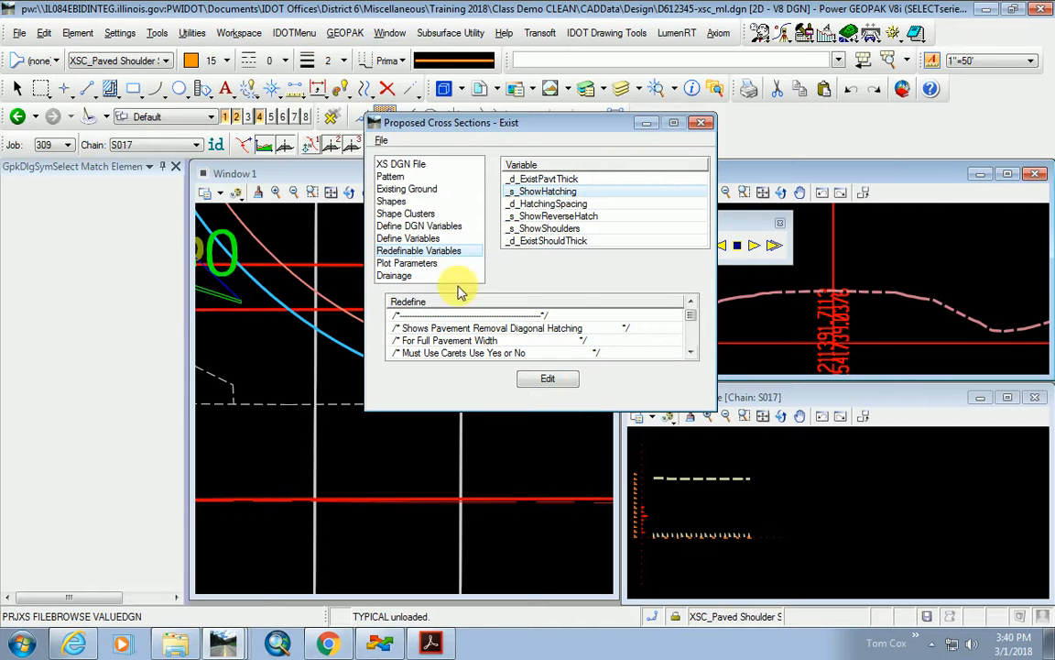
click(541, 382)
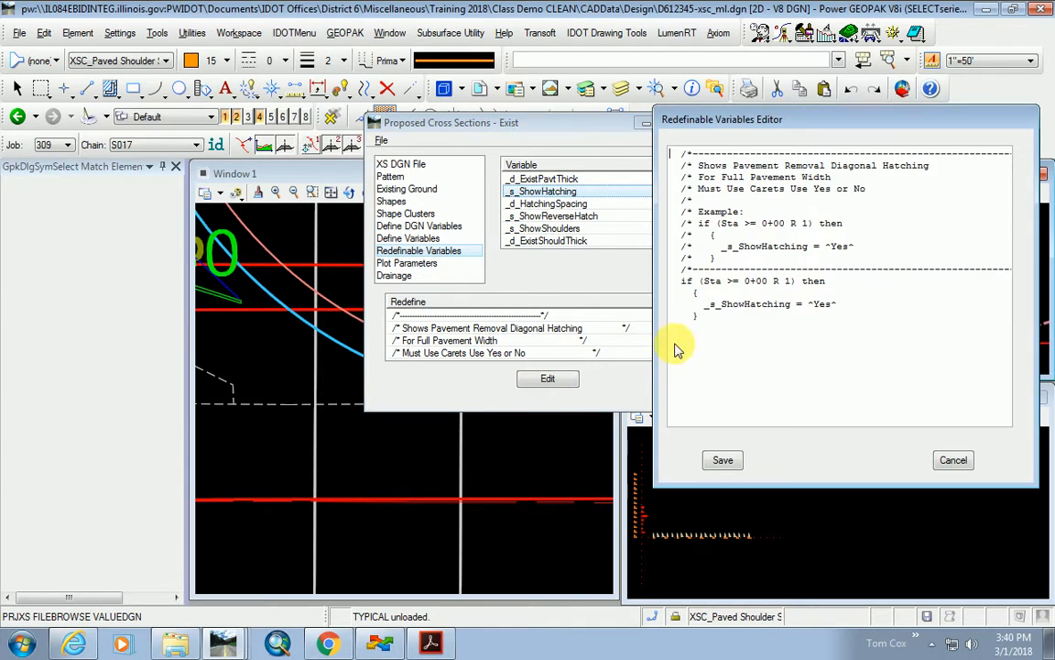
click(834, 305)
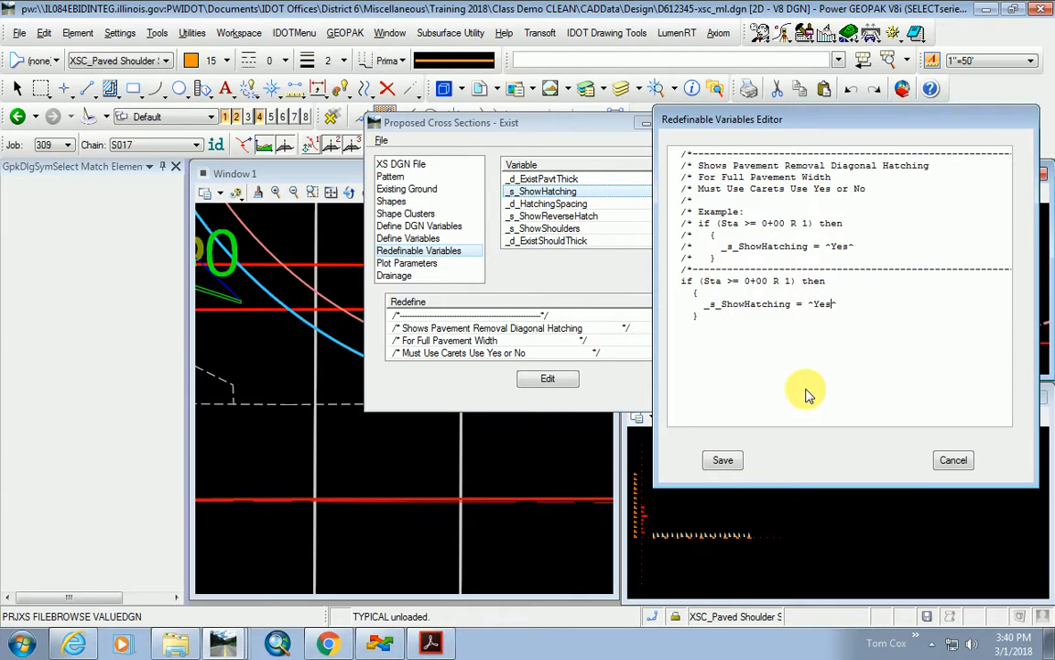
key(BackSpace)
key(BackSpace)
key(BackSpace)
click(724, 464)
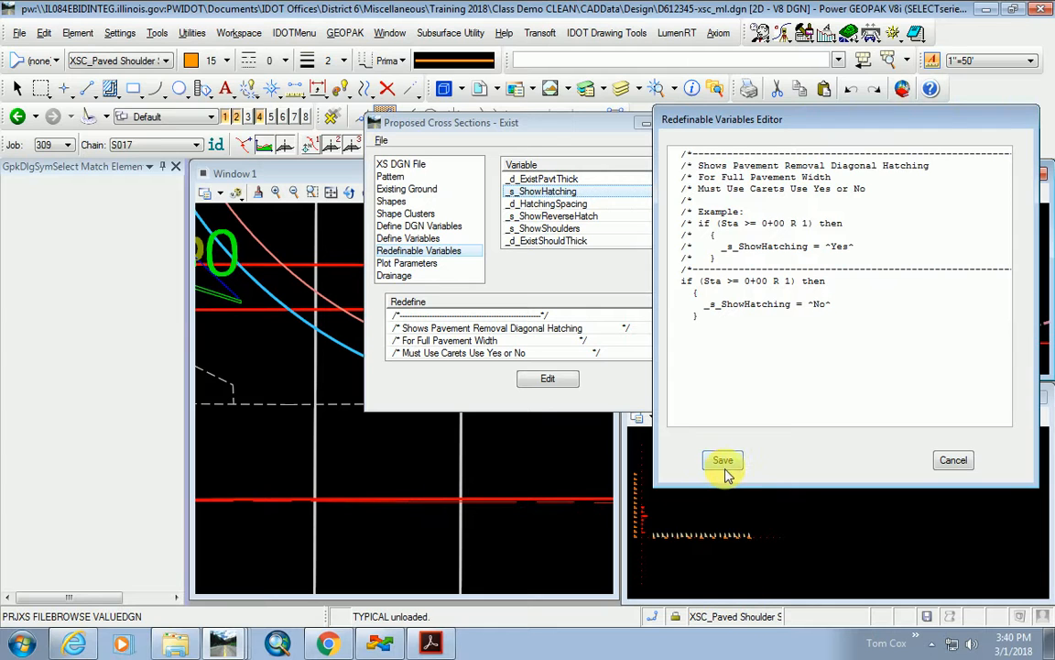
Save the _s_ShowShoulders definition and _d_ExistShouldThick with existing shoulder thickness .5.
click(554, 203)
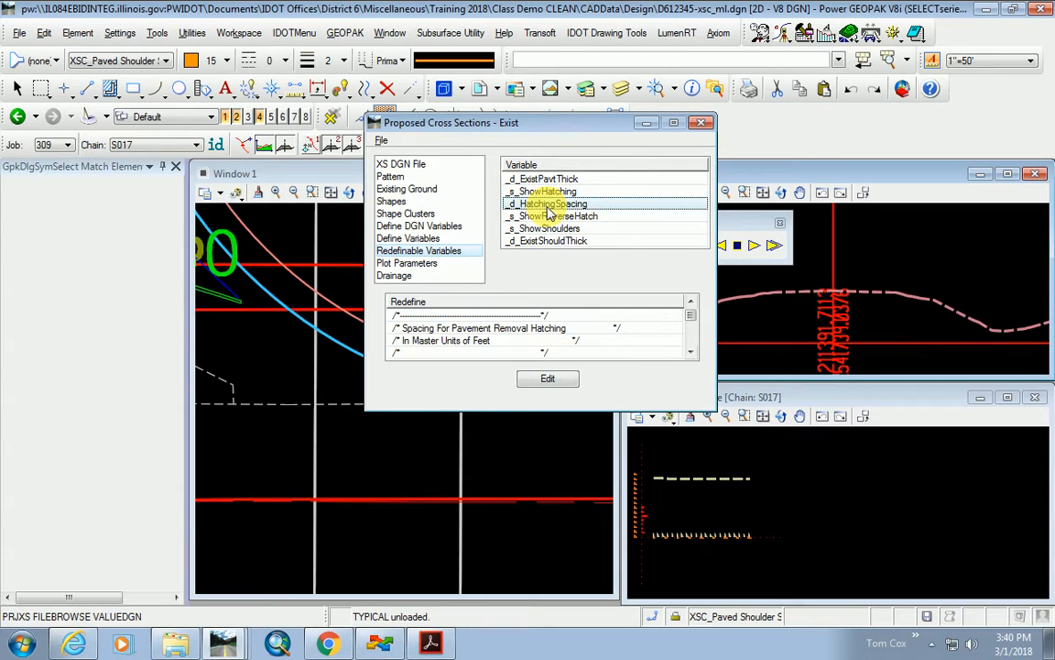
click(575, 217)
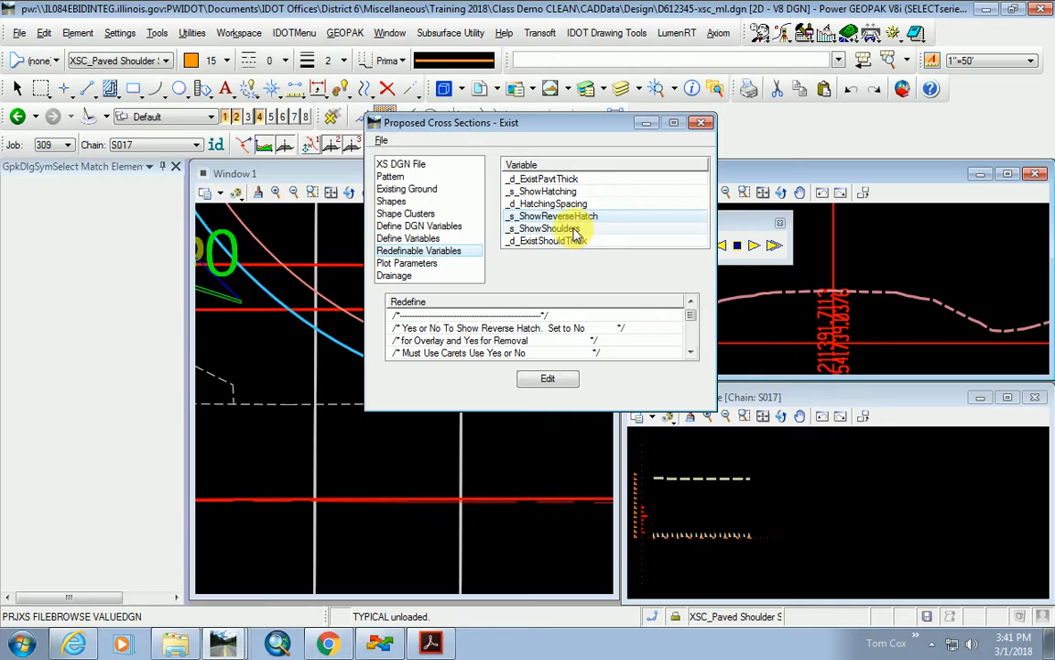
click(574, 229)
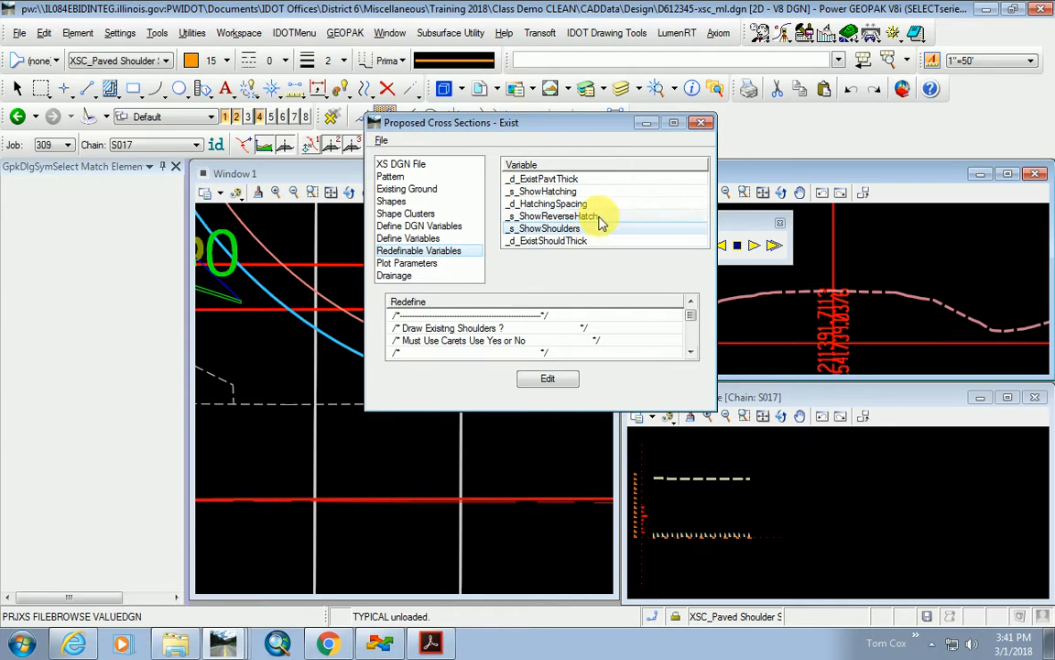
click(549, 378)
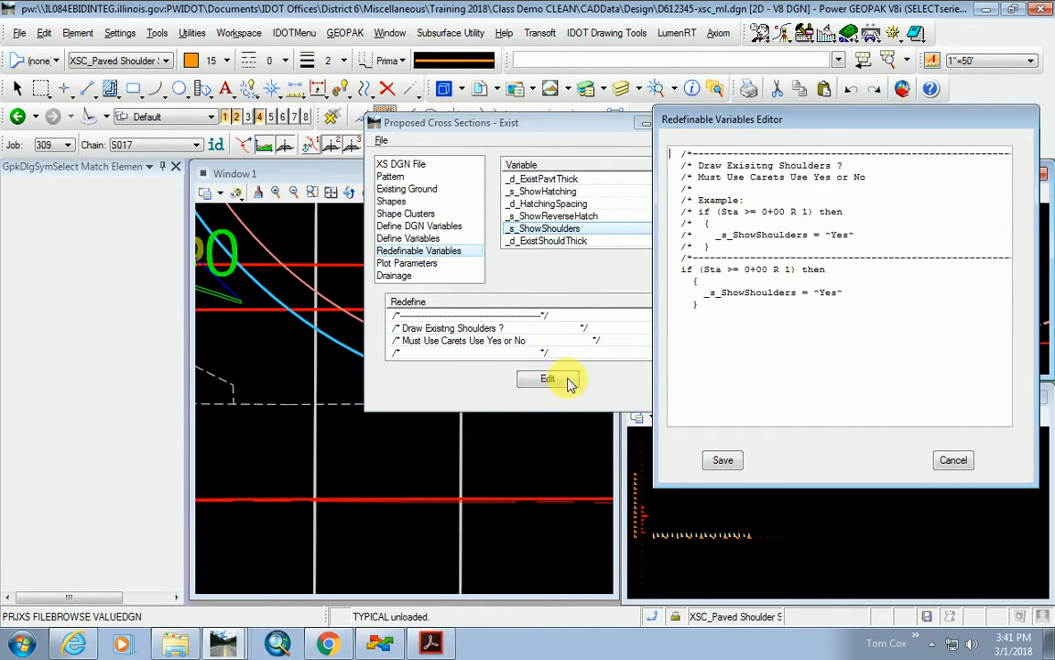
click(730, 459)
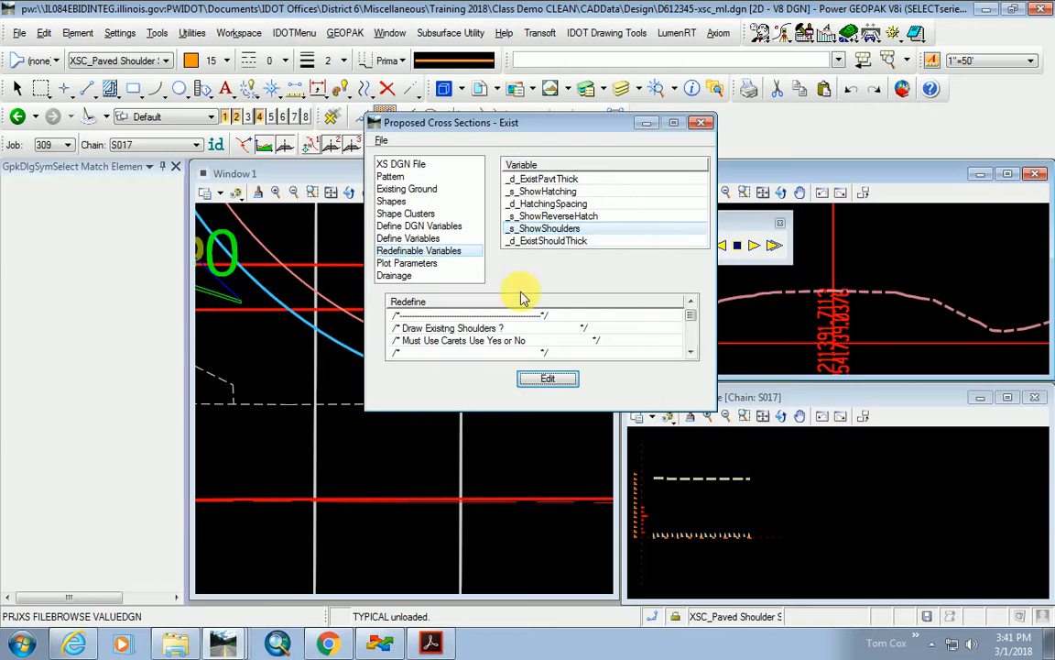
click(554, 240)
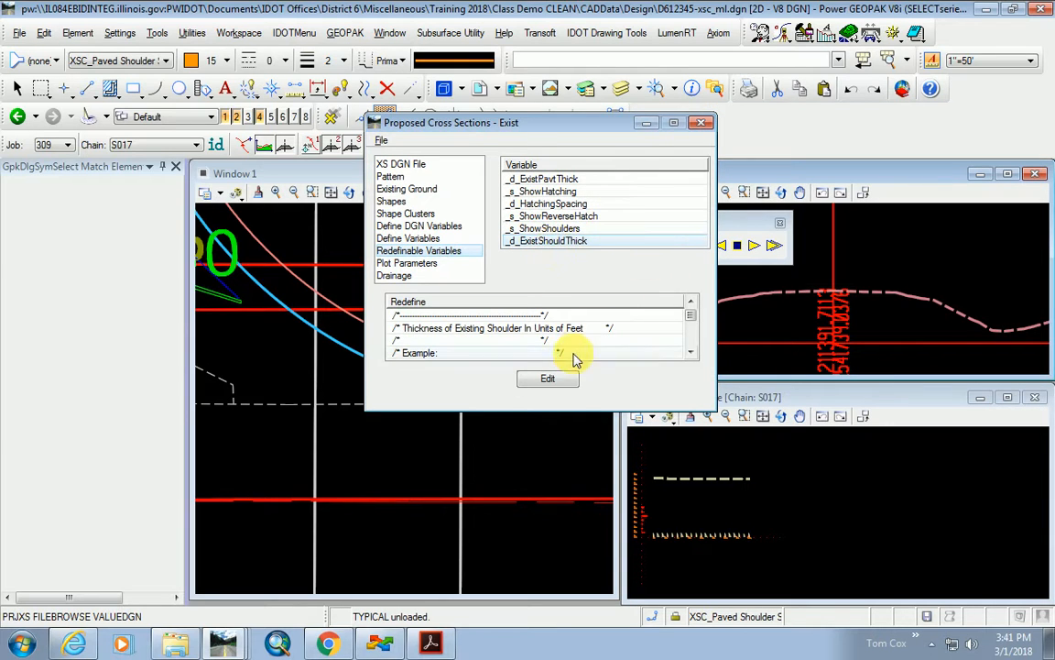
click(565, 379)
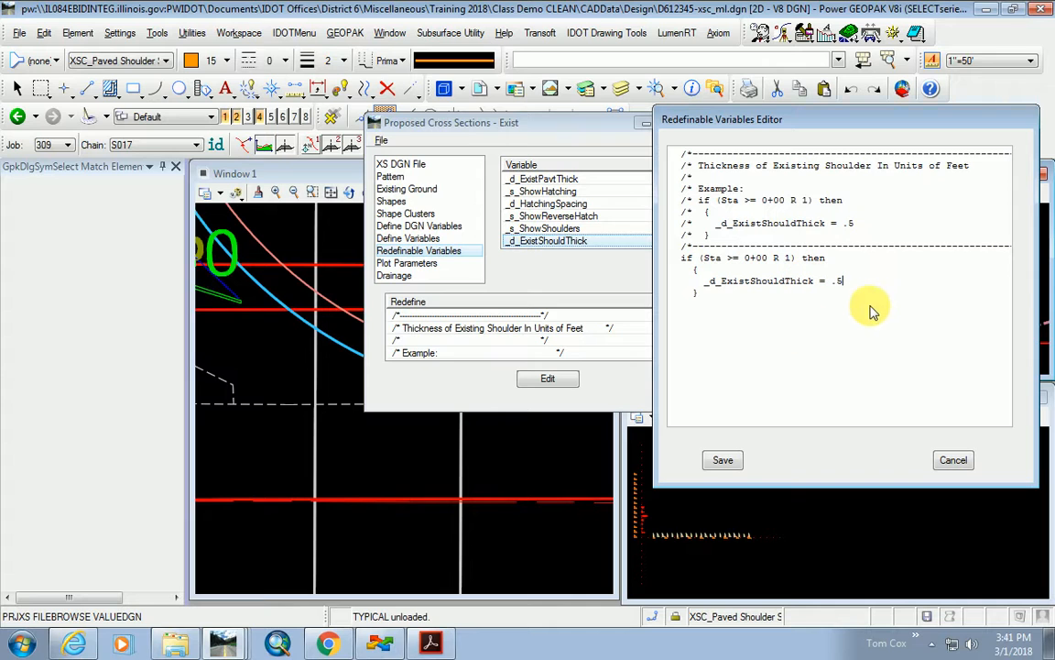
click(726, 460)
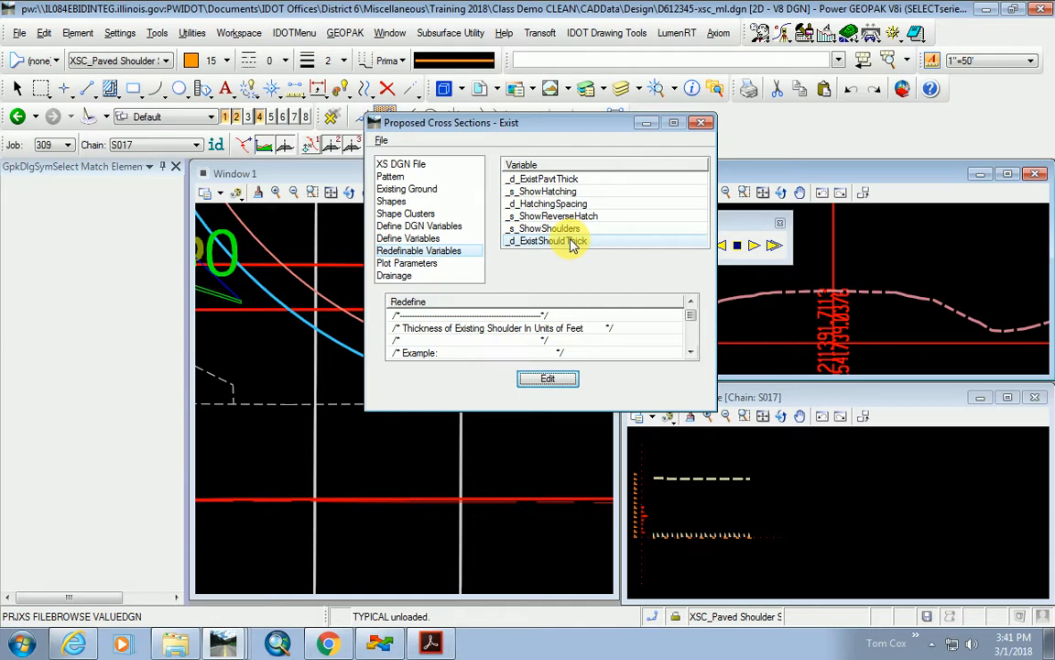
Uncheck Pavement Shapes, Intersect, Transition, Fill Gaps and Pavement Thickness plot parameters.
click(419, 263)
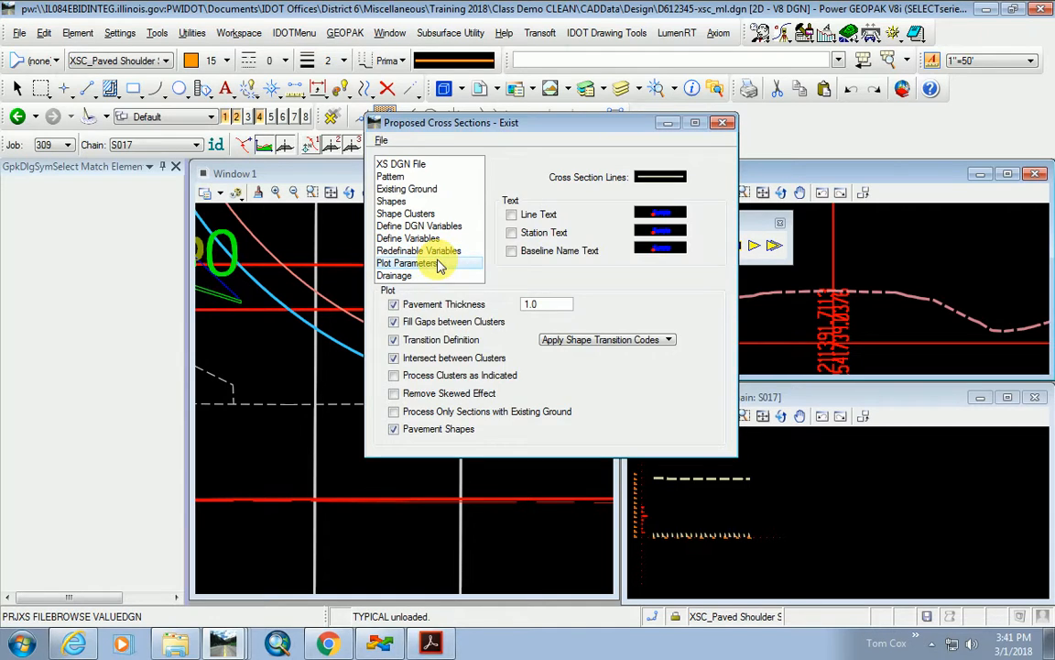
click(400, 429)
click(400, 357)
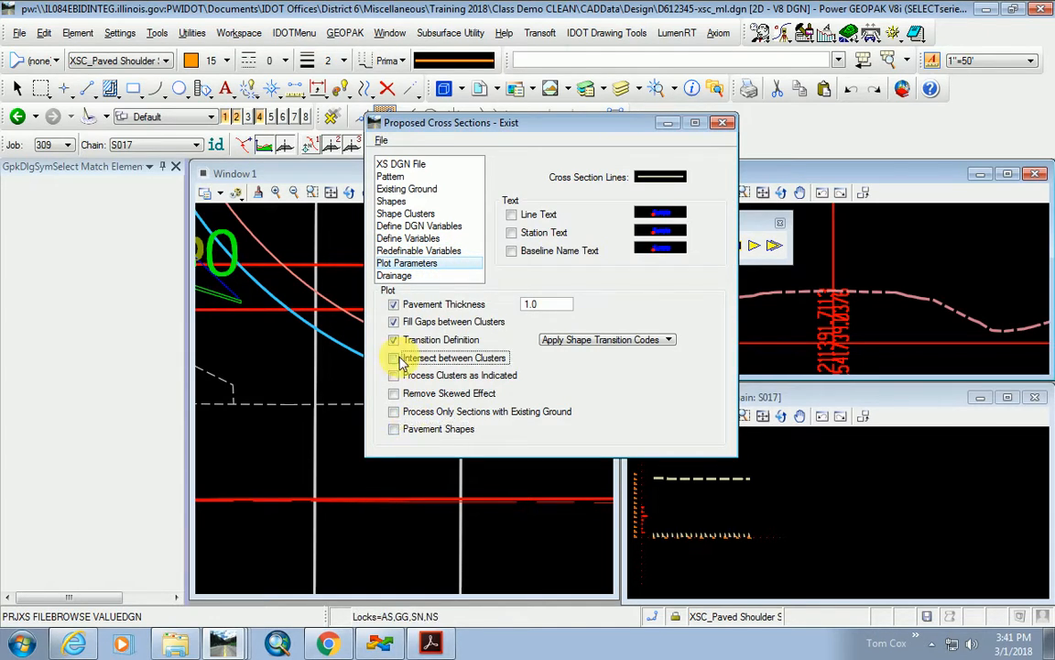
click(395, 341)
click(394, 322)
click(393, 304)
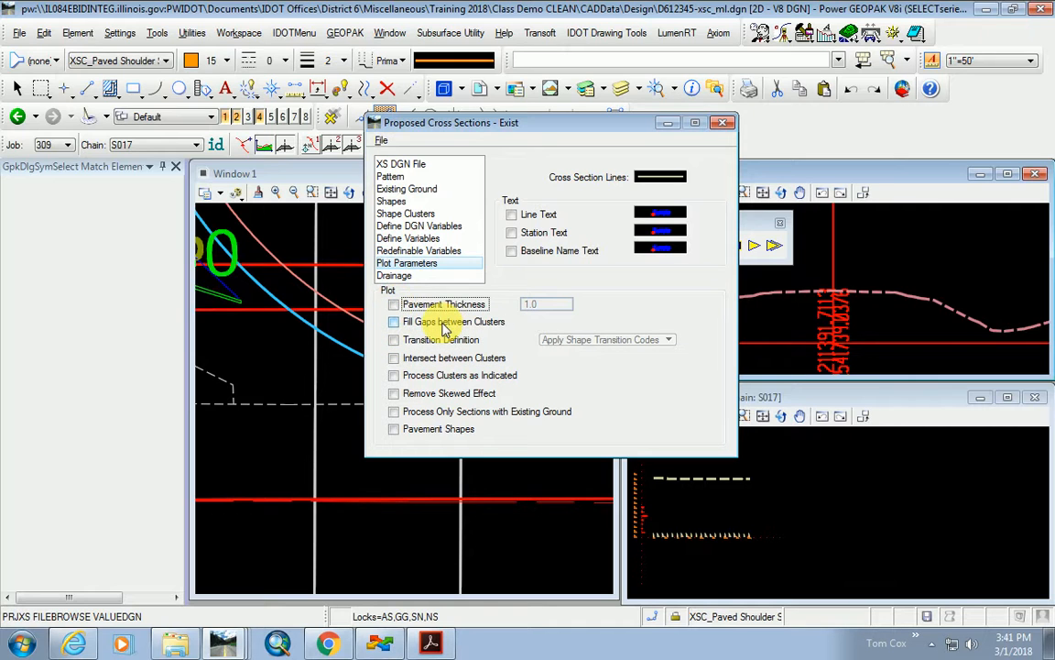
Save the settings and run the proposed cross sections through 865+00.00.
click(381, 140)
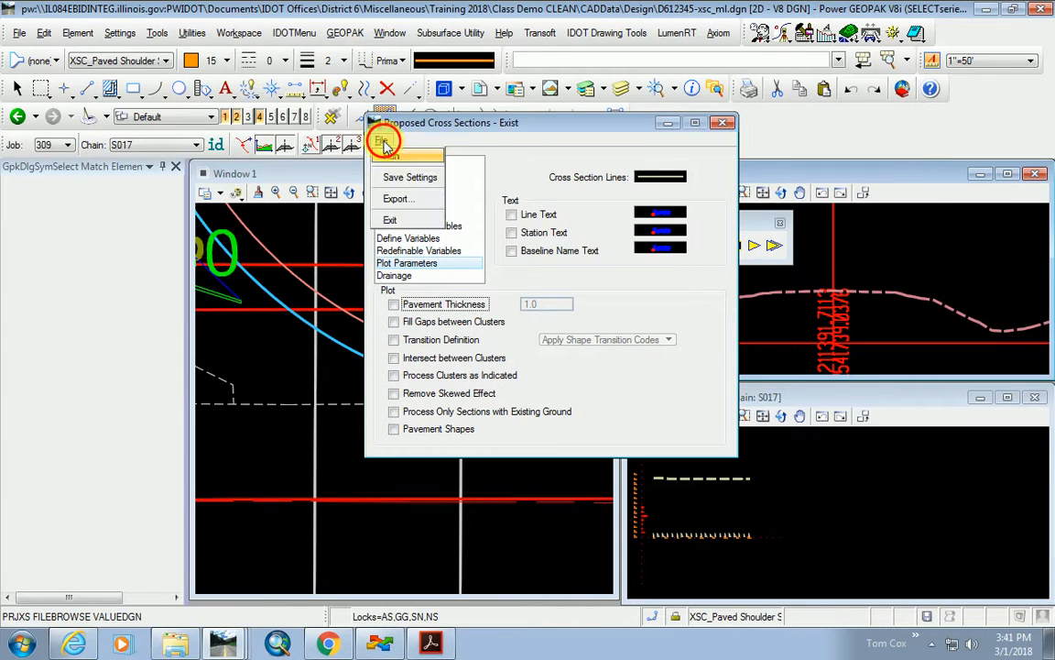
click(412, 180)
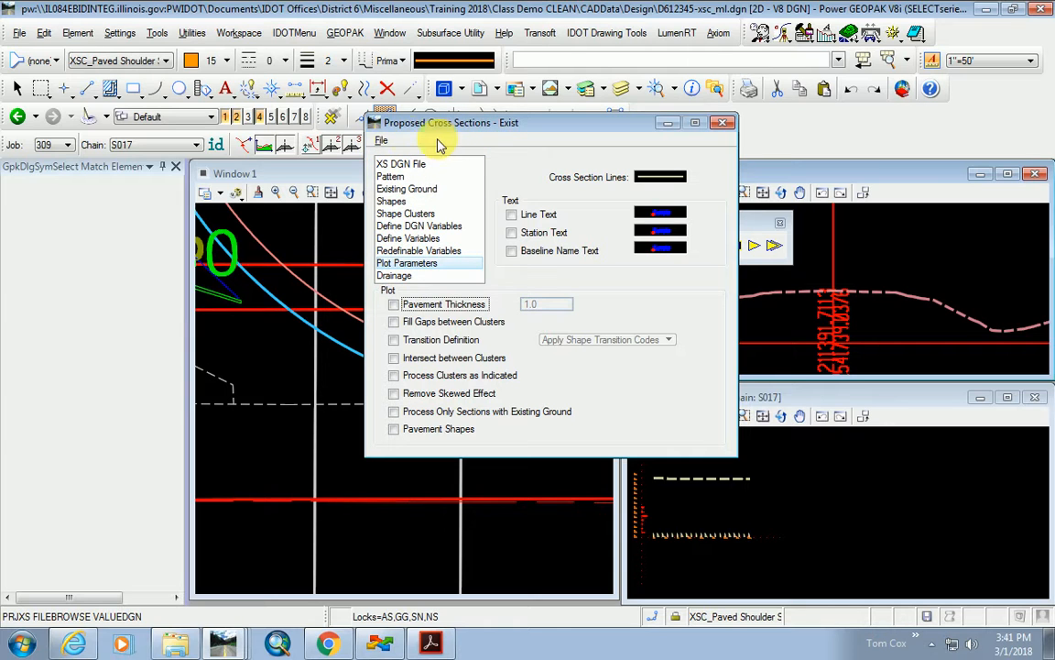
click(382, 140)
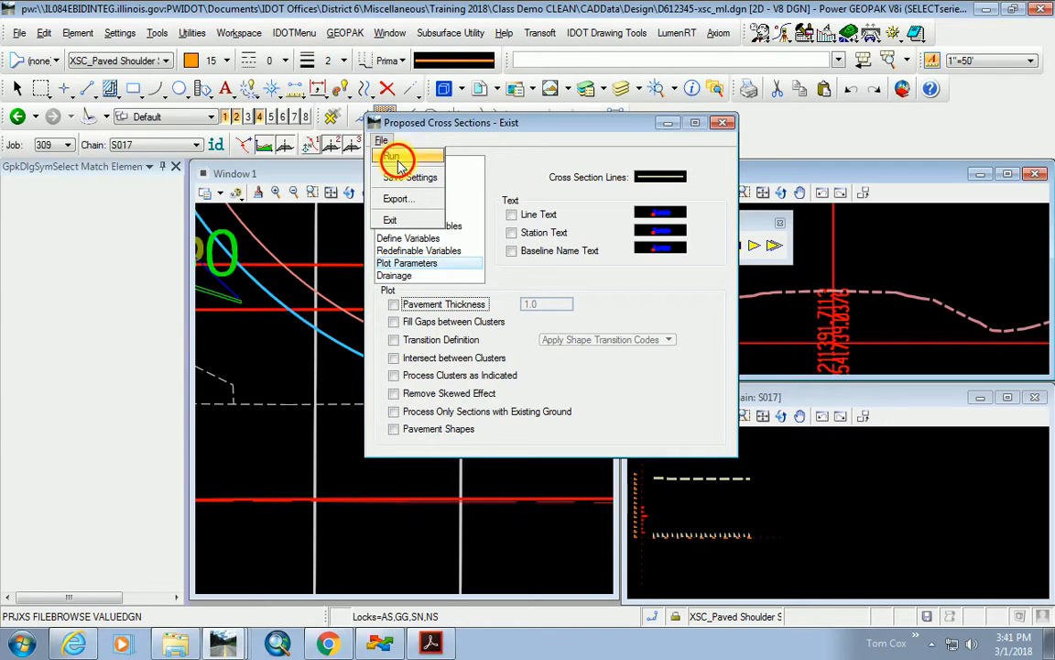
click(393, 158)
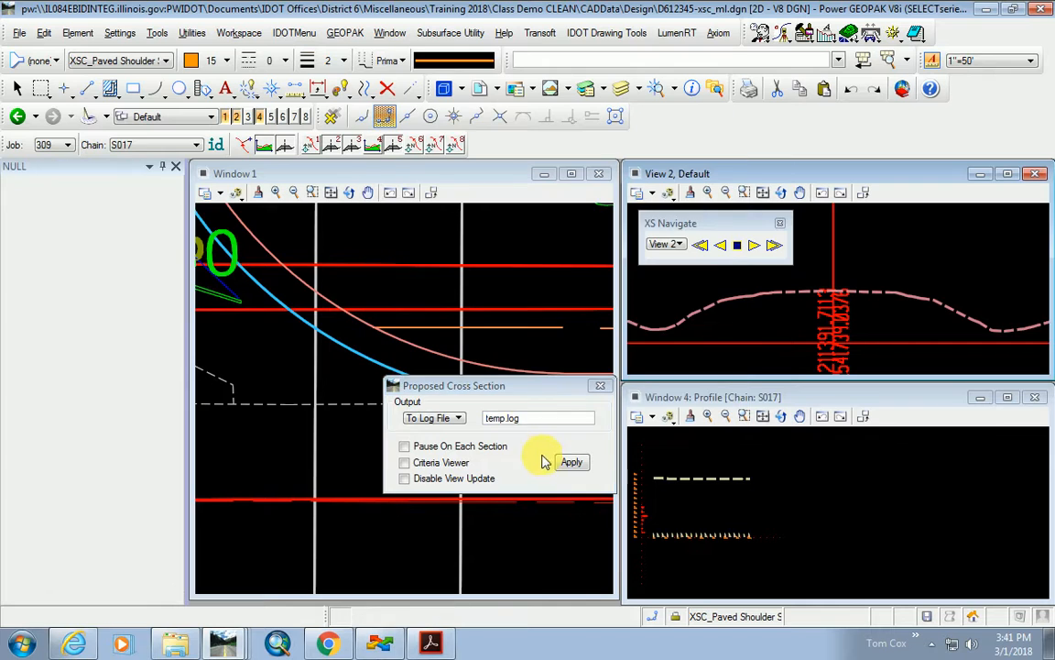
click(570, 461)
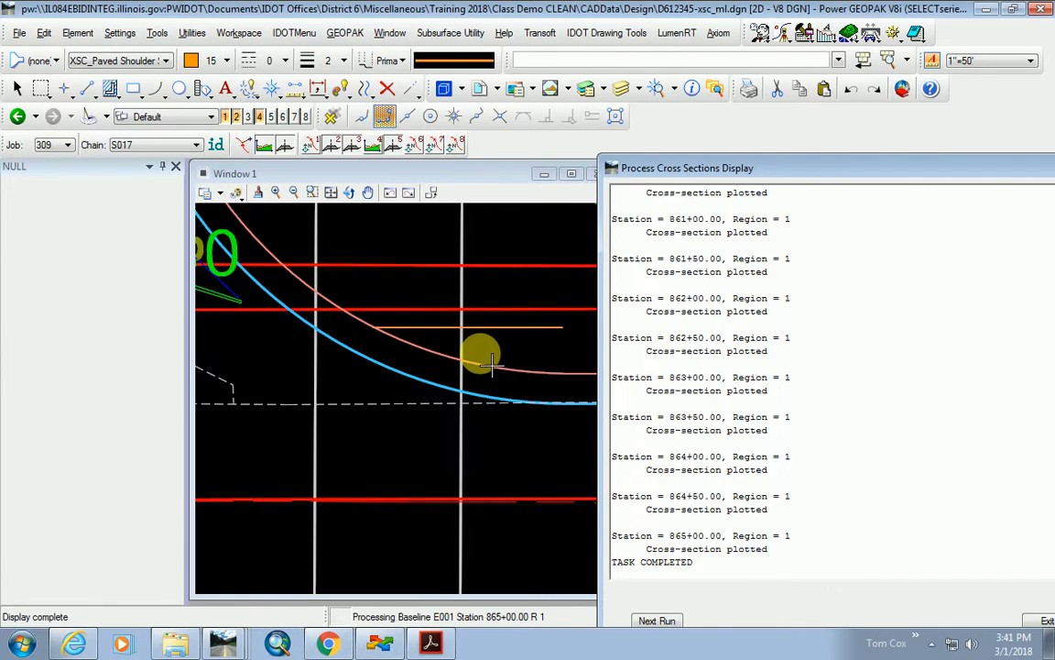
click(1038, 623)
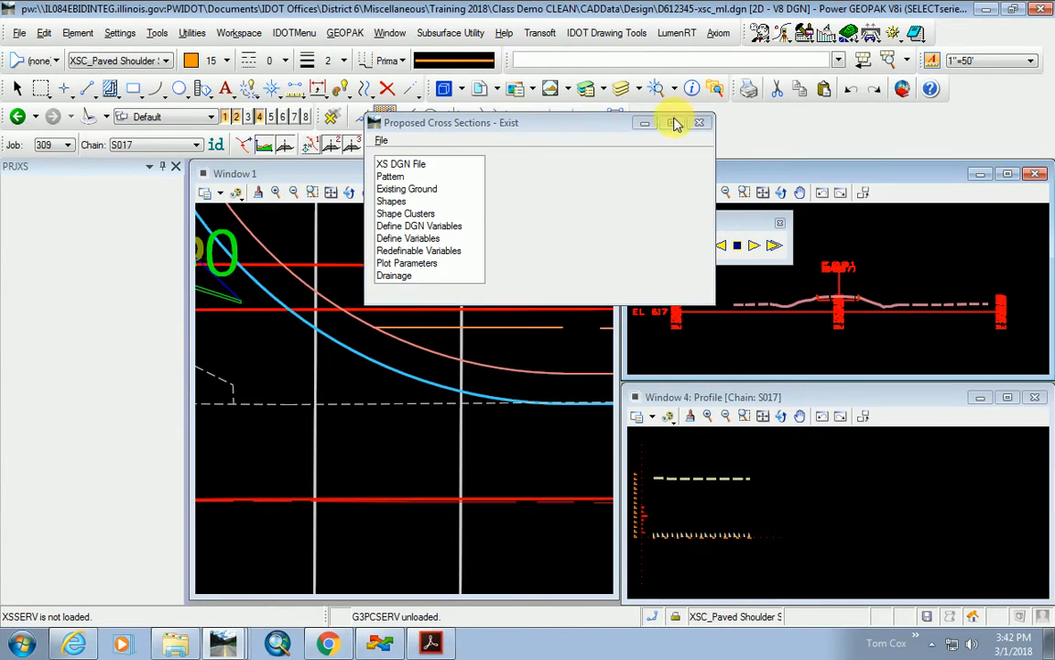
Close the settings, profile and plan views and maximize the cross-section view.
click(645, 122)
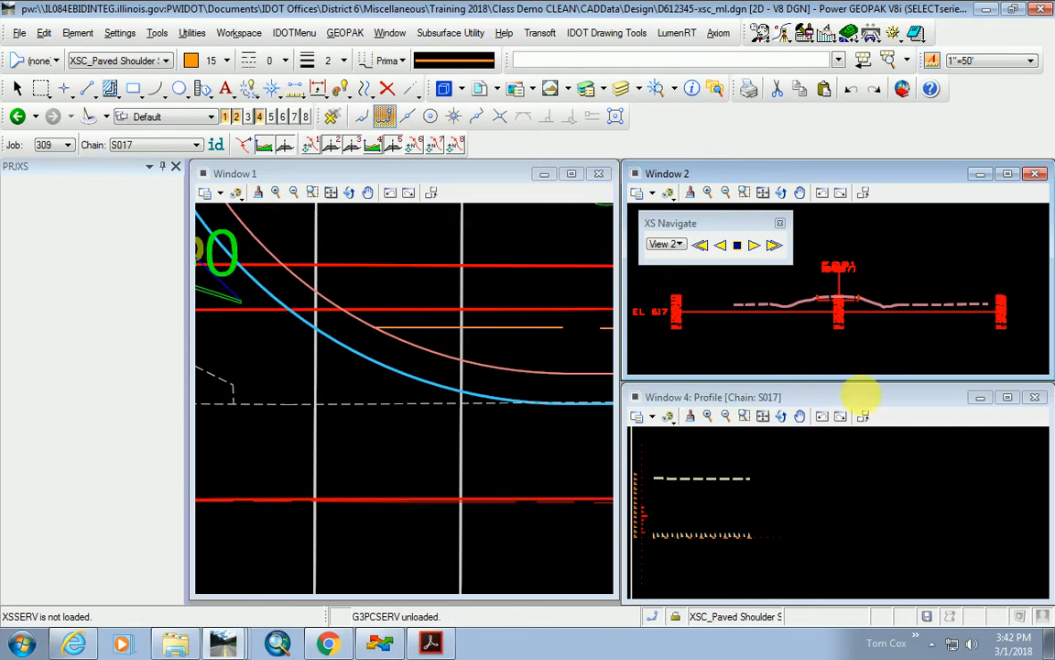
click(1036, 397)
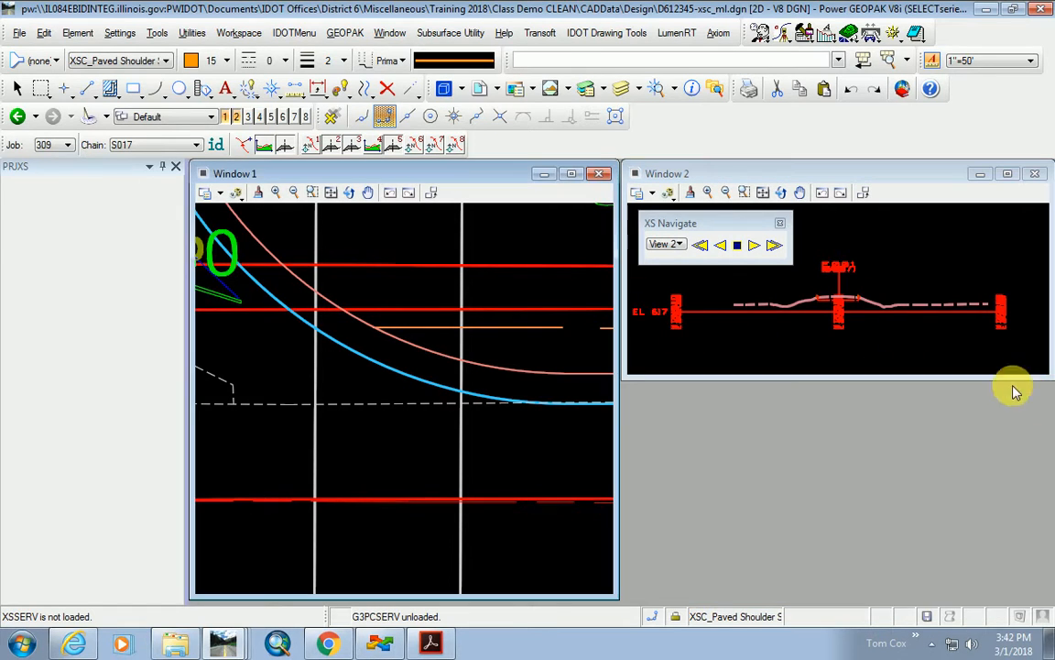
click(602, 174)
click(1008, 175)
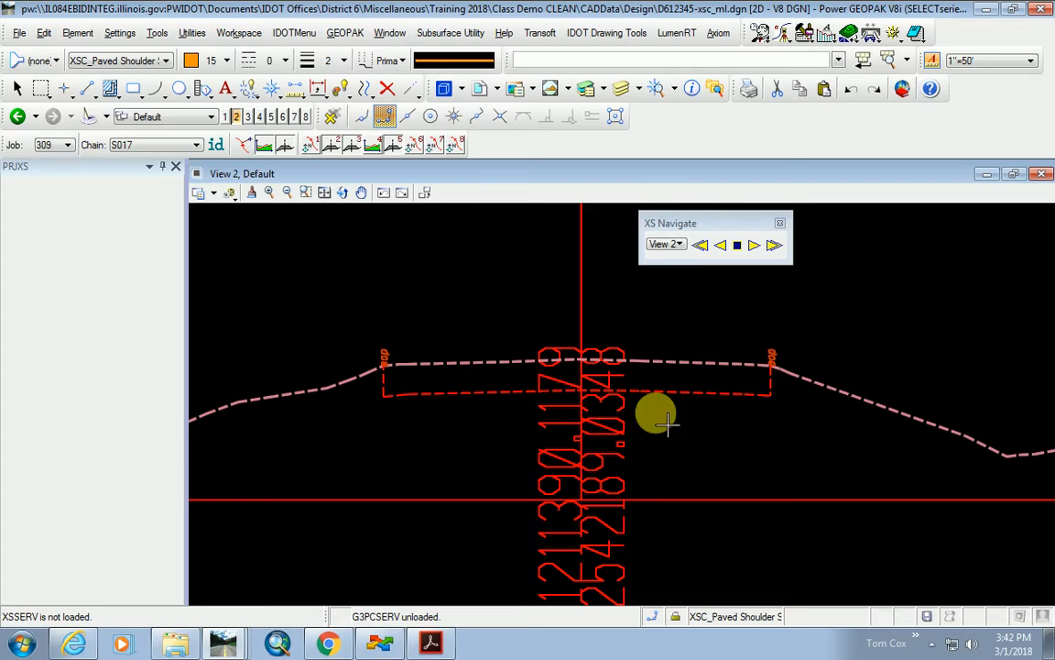
scroll(495, 438, down, 2)
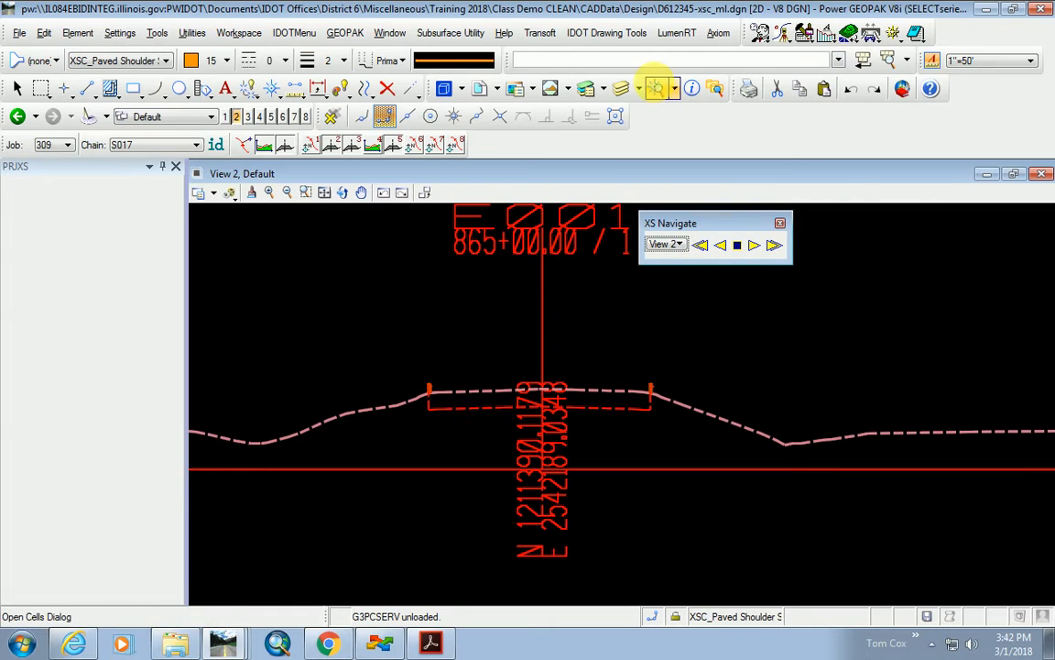
Open the Cross Section Navigator and step to the 856+50.00 section, zooming on the pavement.
click(805, 34)
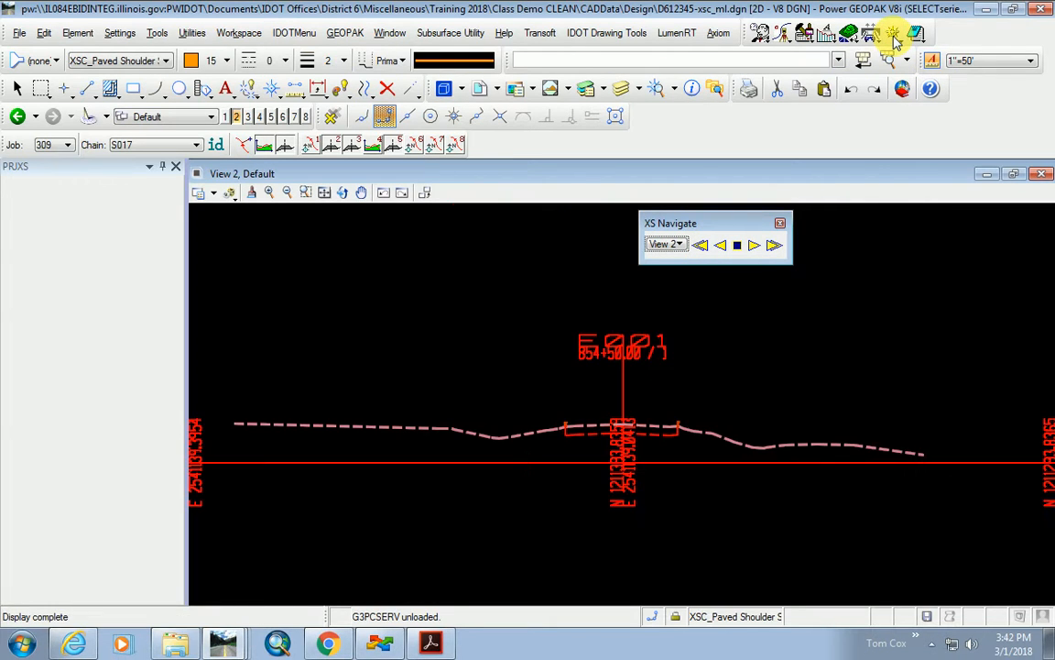
drag(701, 205, 490, 212)
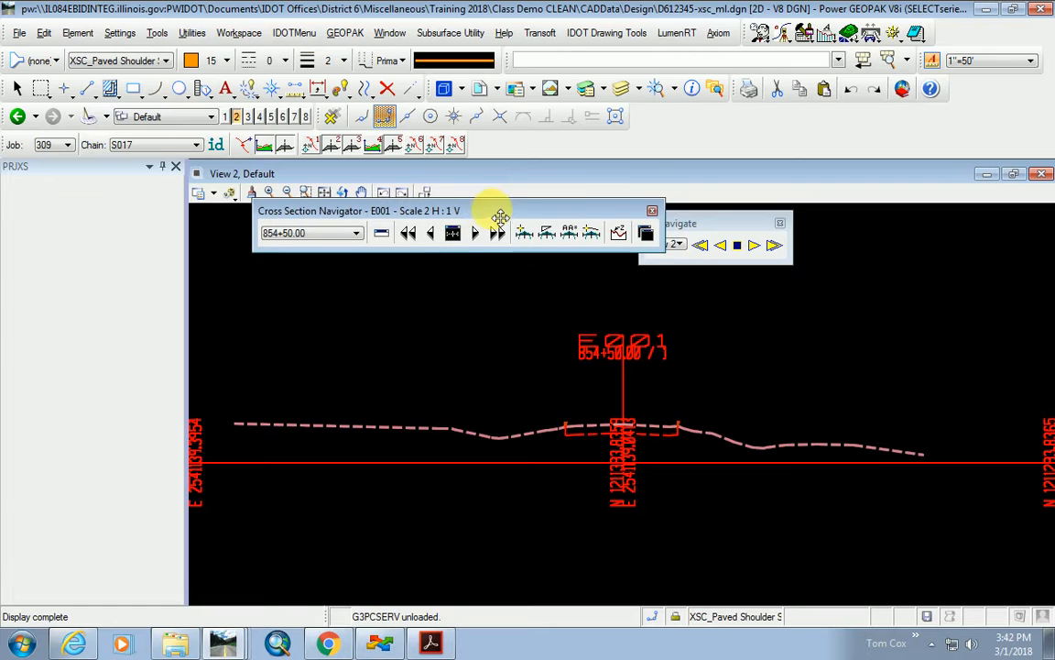
drag(733, 219, 839, 232)
click(453, 234)
click(476, 235)
click(476, 234)
click(476, 235)
click(477, 235)
scroll(623, 357, up, 6)
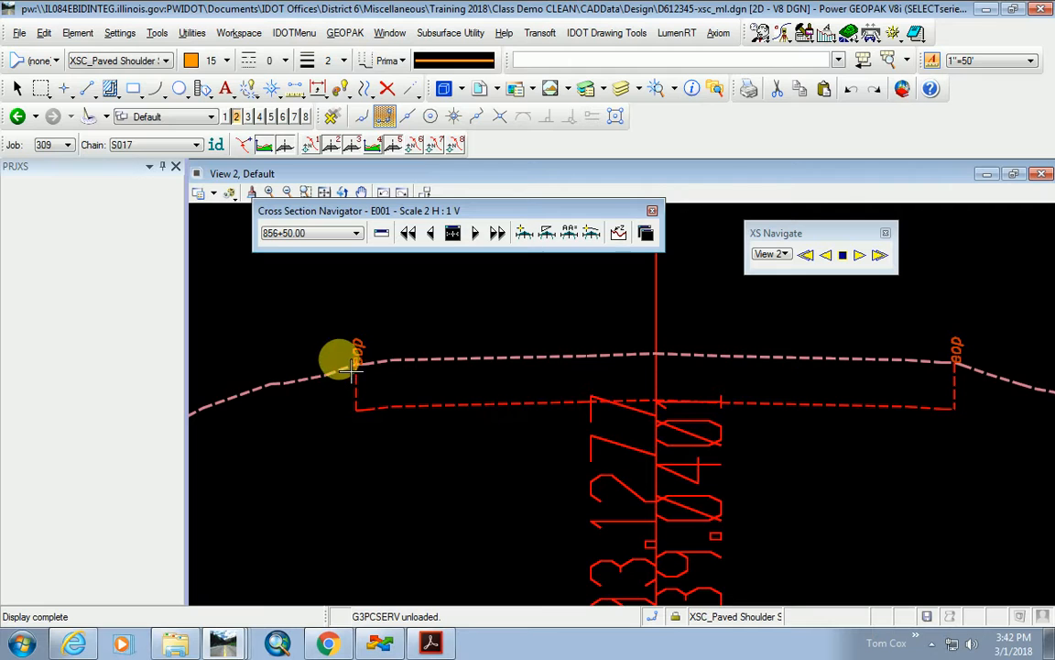
scroll(955, 374, up, 3)
middle_drag(954, 372, 900, 377)
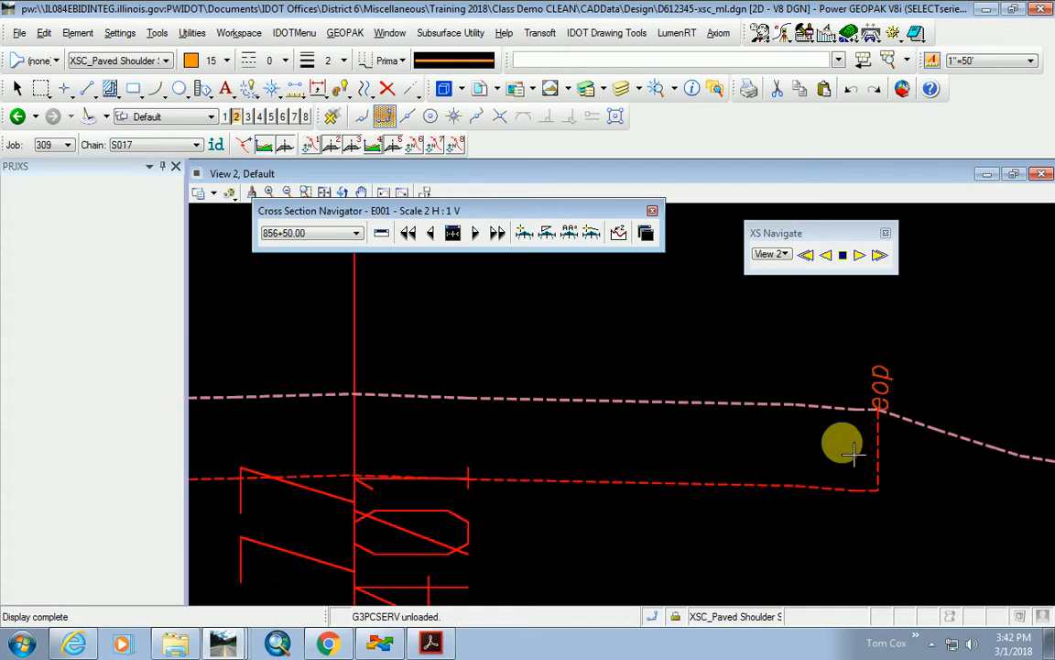
scroll(825, 463, down, 5)
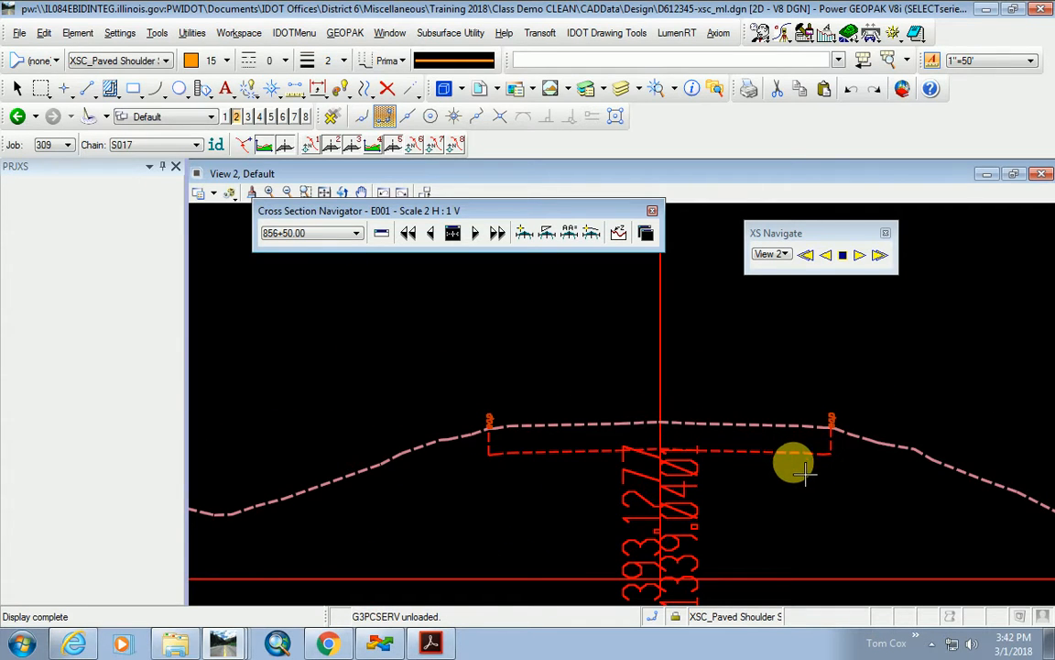
scroll(853, 456, up, 2)
scroll(854, 469, down, 2)
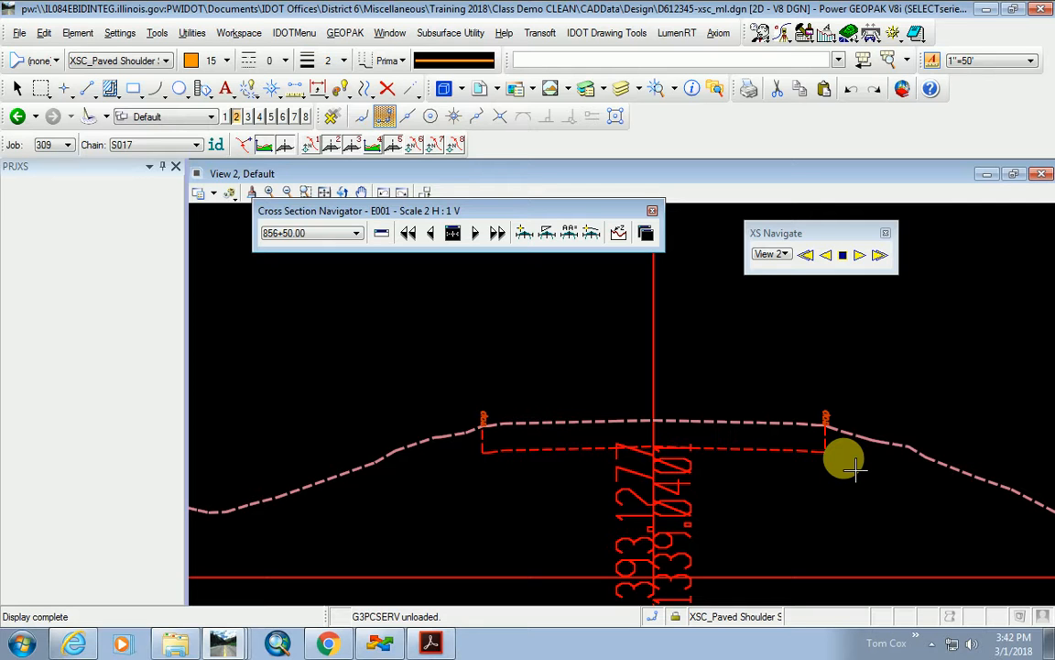
Advance to the 864+50.00 section and close the Cross Section Navigator.
click(477, 234)
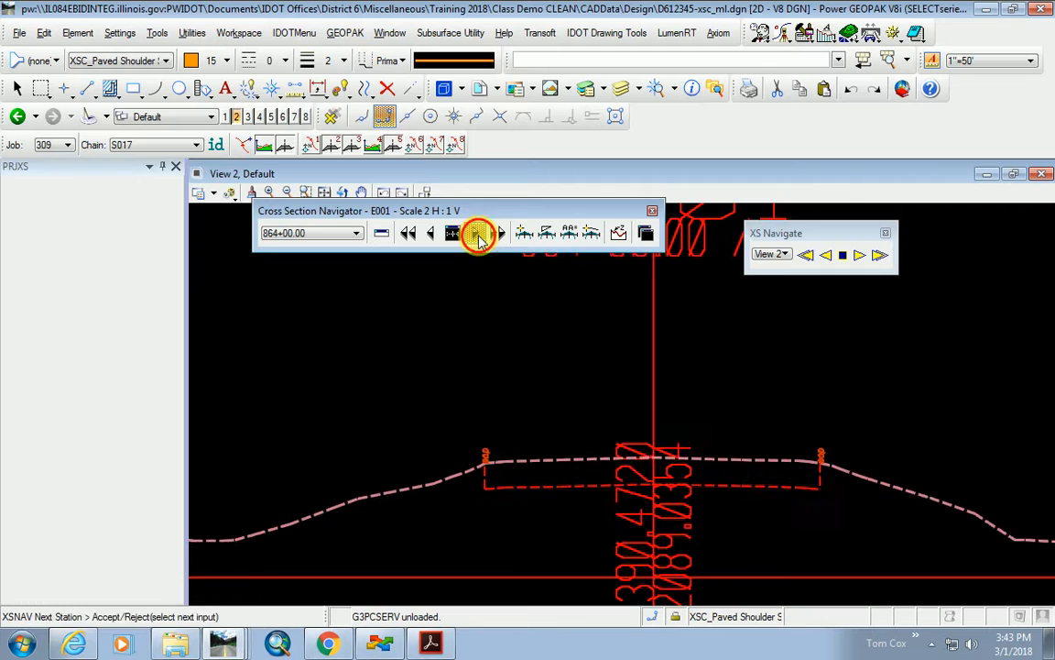
scroll(502, 431, up, 6)
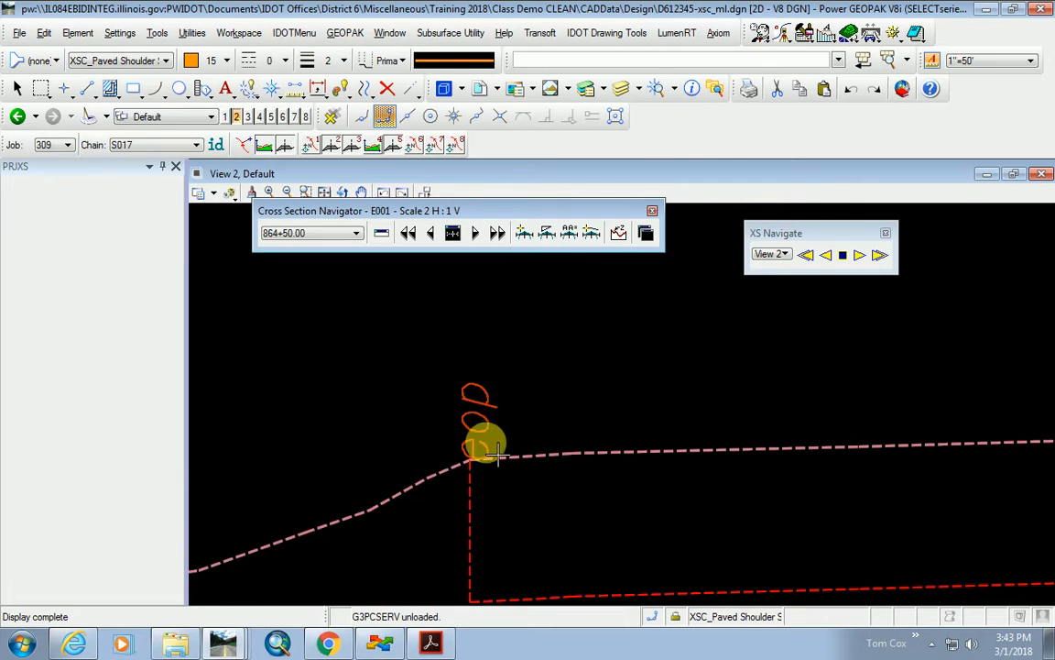
scroll(490, 436, down, 6)
scroll(676, 442, up, 3)
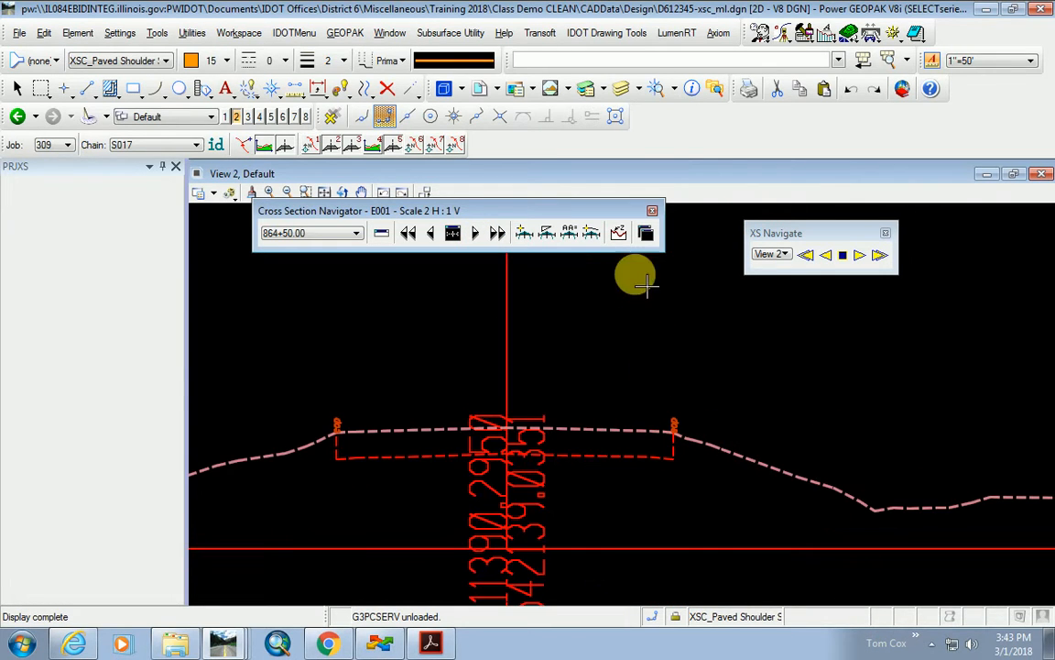
click(651, 210)
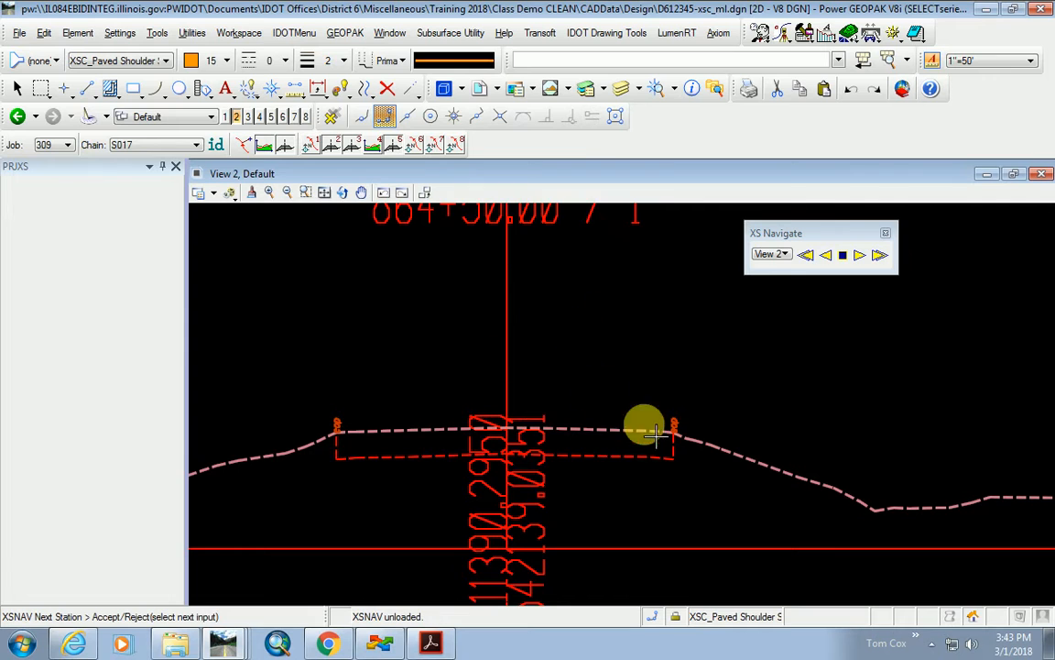
click(44, 33)
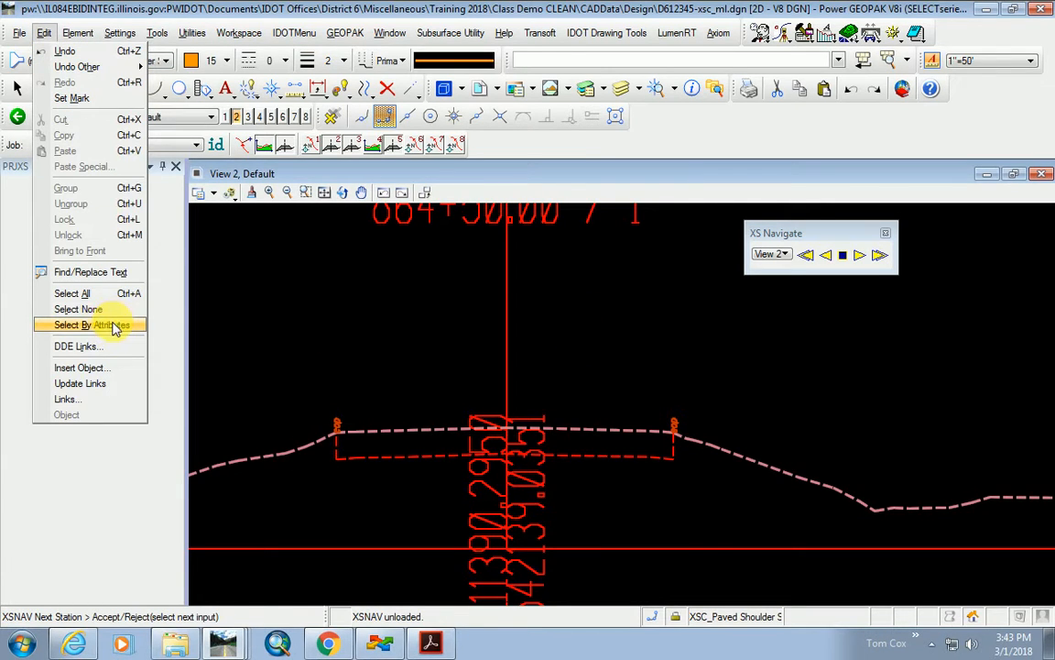
In Select By Attributes, sample the eop label and select matching elements.
click(83, 325)
click(499, 231)
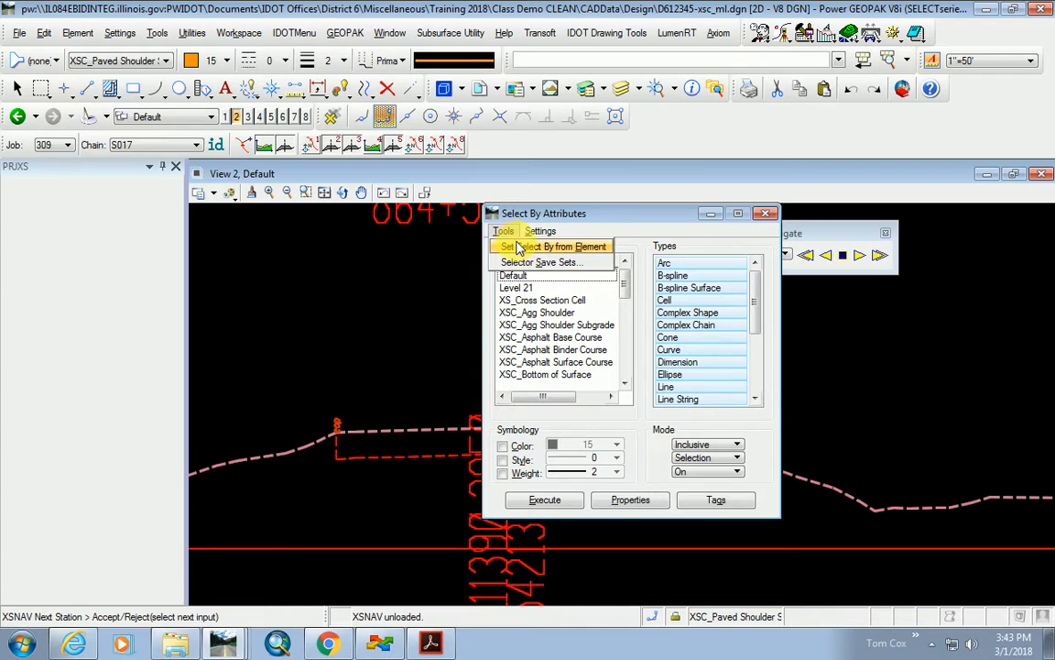
click(500, 243)
click(541, 500)
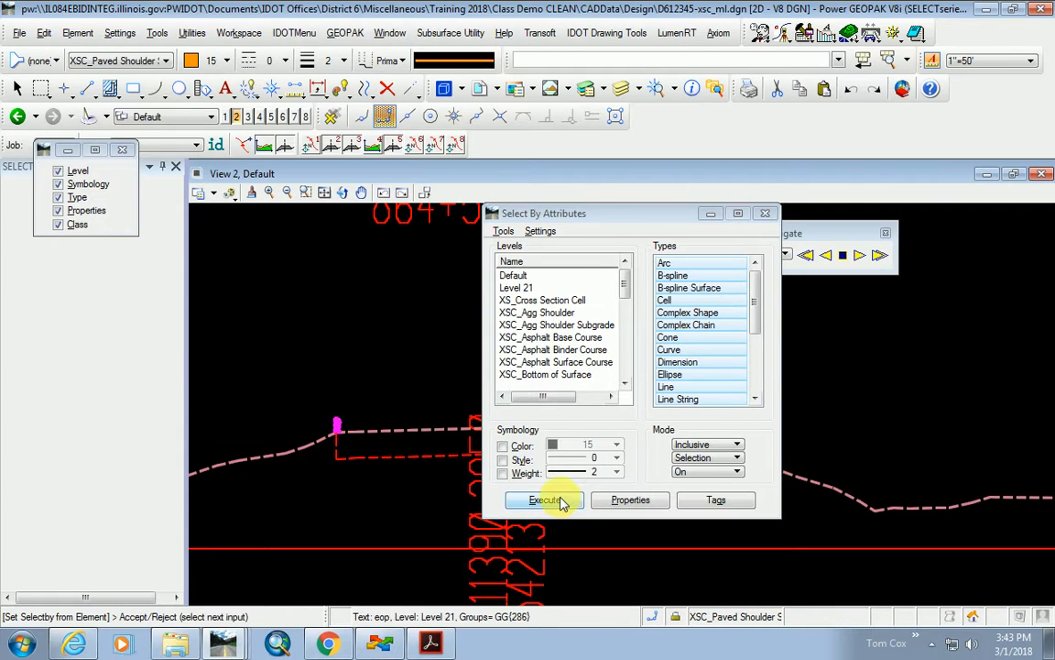
drag(552, 223, 760, 265)
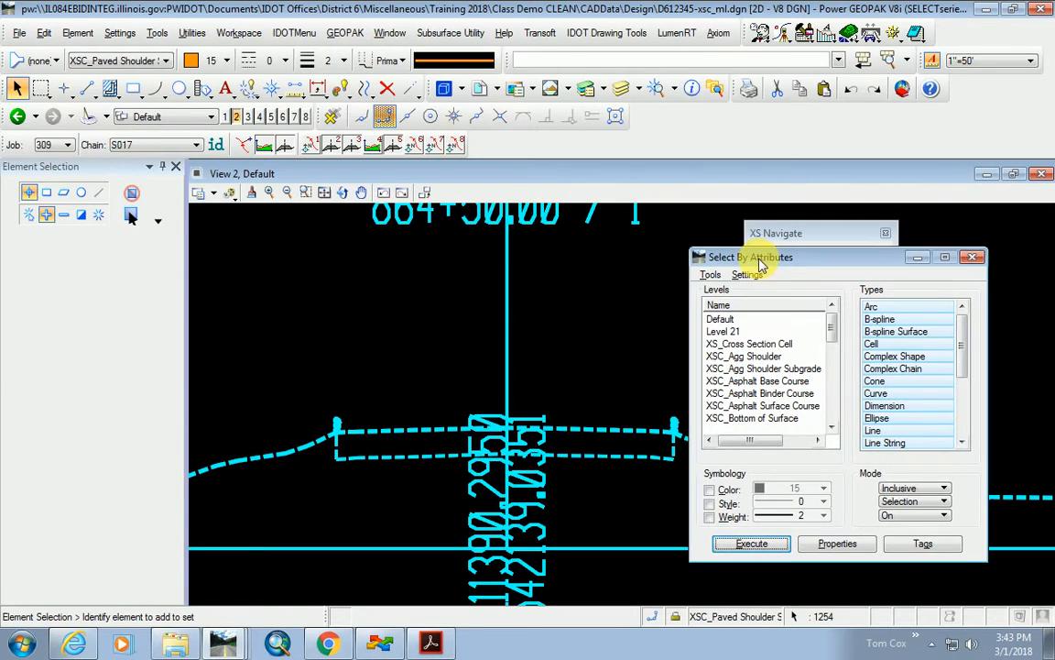
click(473, 491)
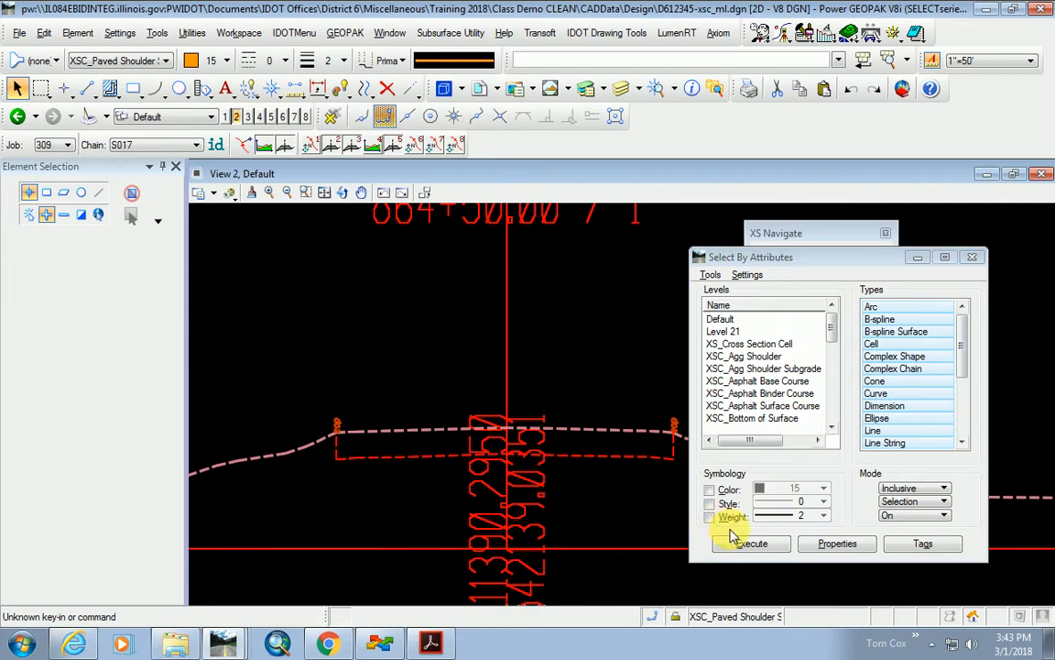
click(711, 275)
click(754, 292)
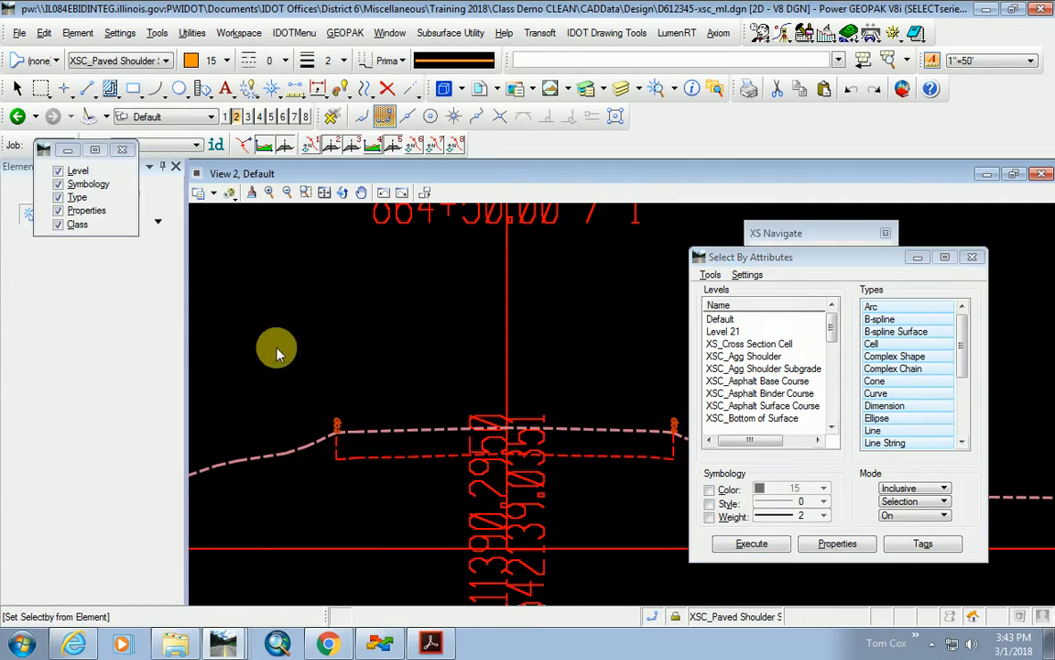
click(337, 423)
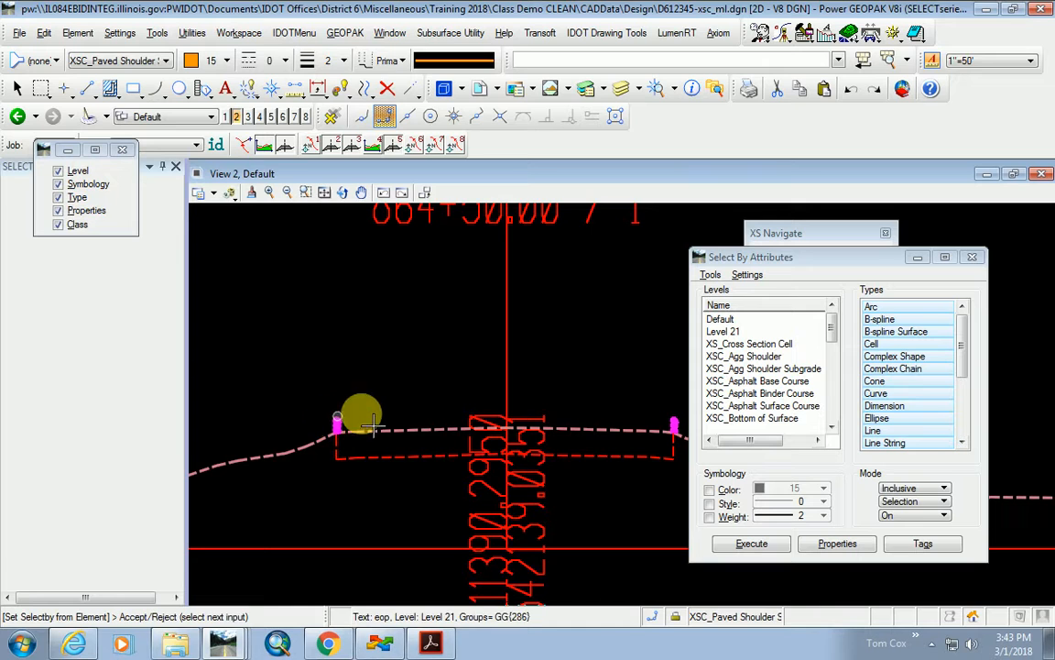
click(751, 543)
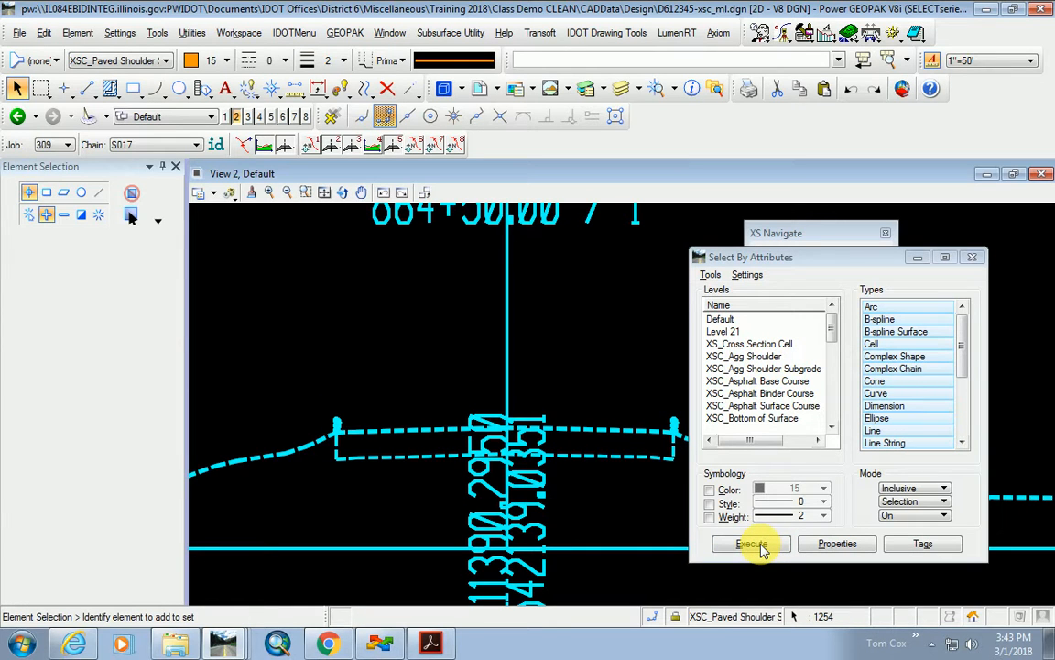
key(Escape)
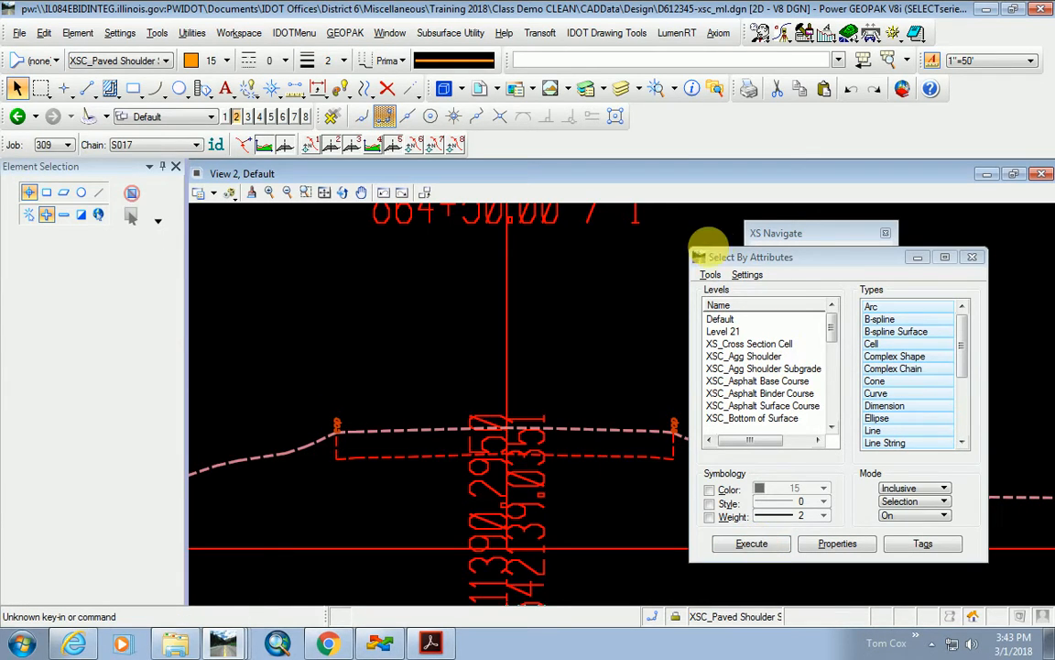
Re-sample the left eop label and select every Level 21 'eop' text, colour 6, weight 1.
drag(794, 236, 494, 189)
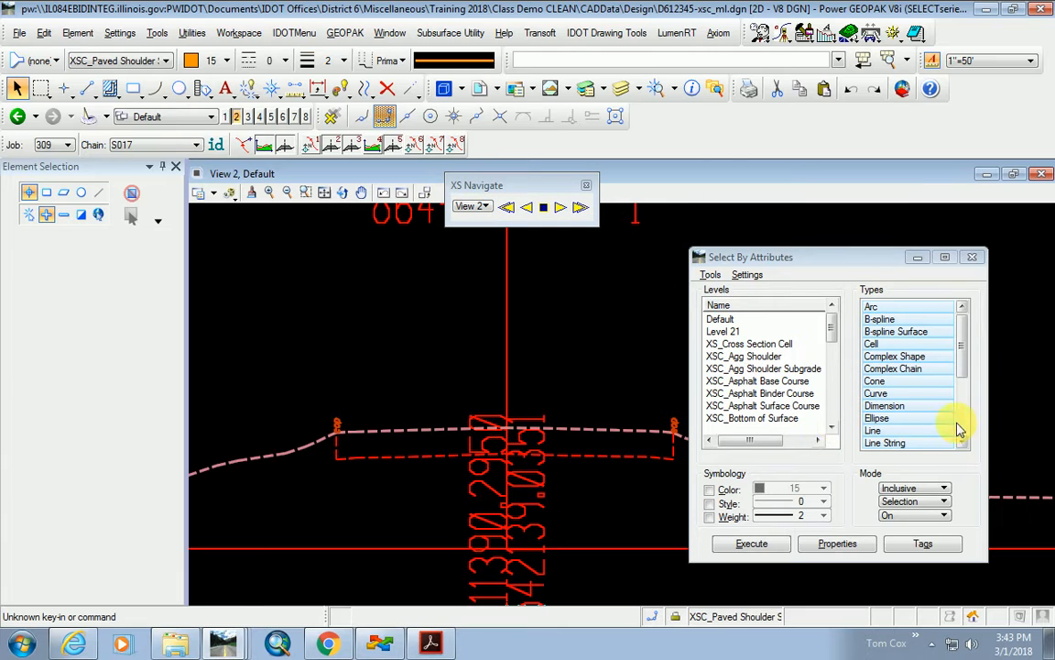
click(893, 357)
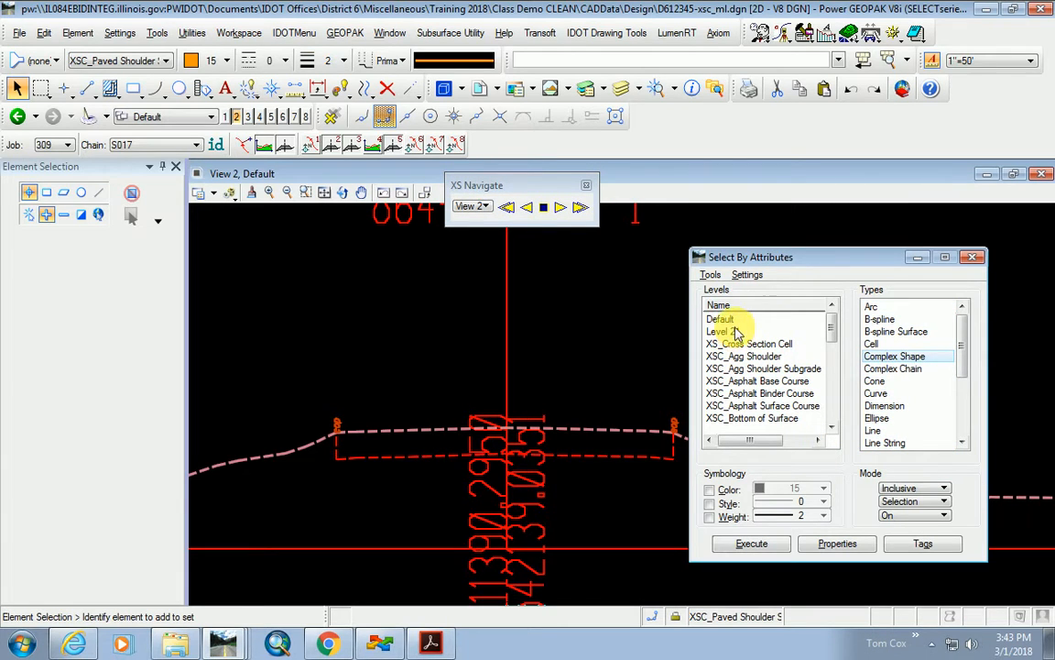
click(710, 275)
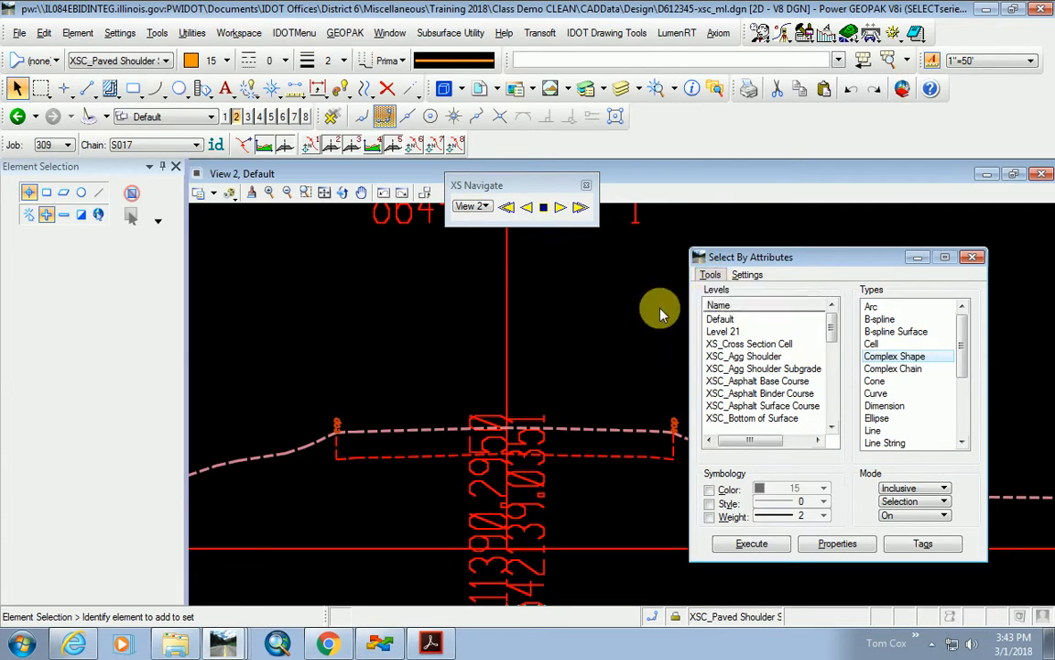
click(715, 289)
click(337, 426)
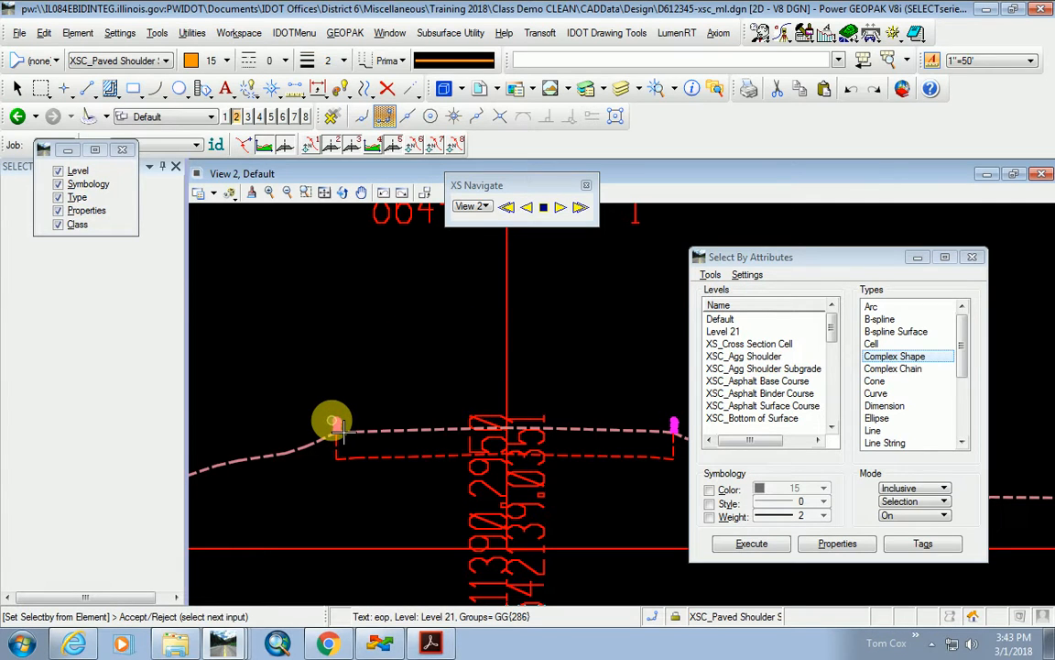
click(337, 426)
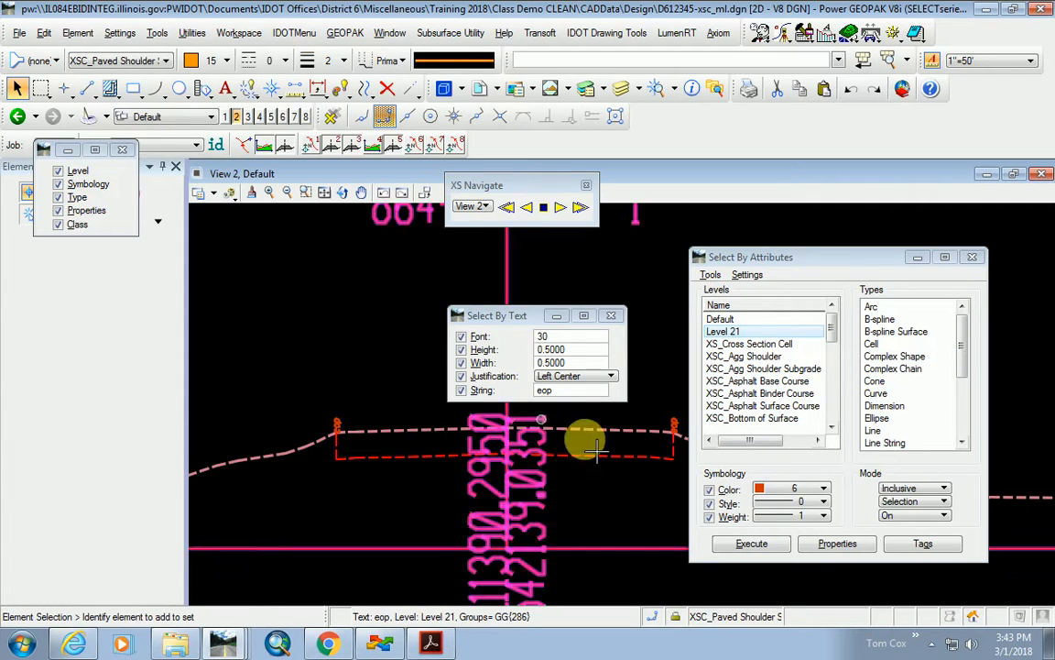
click(751, 543)
scroll(364, 518, down, 2)
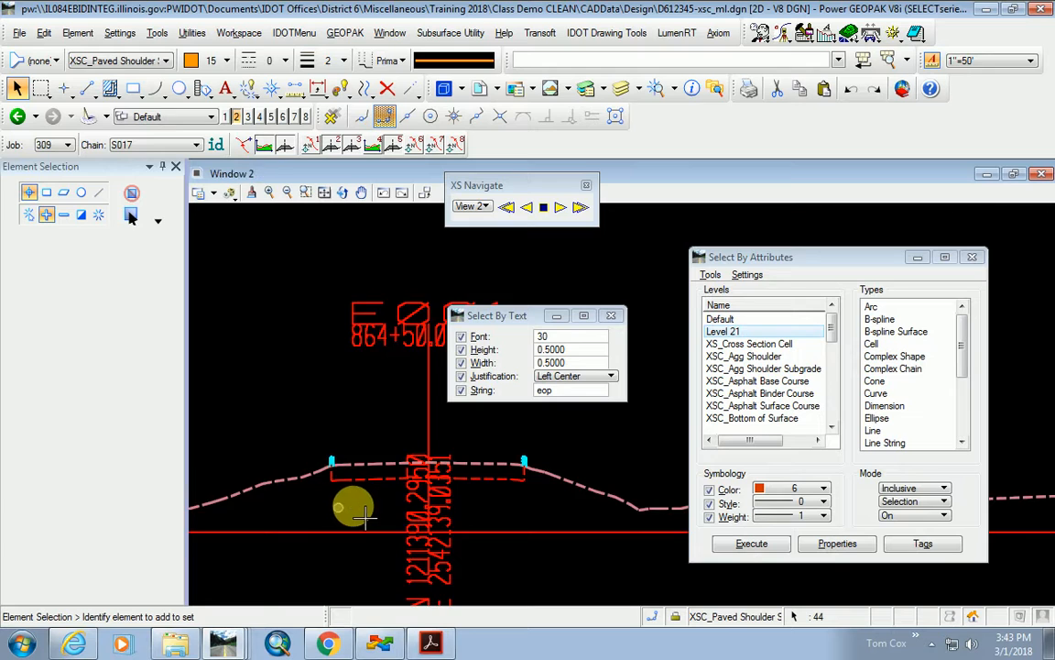
scroll(364, 518, down, 4)
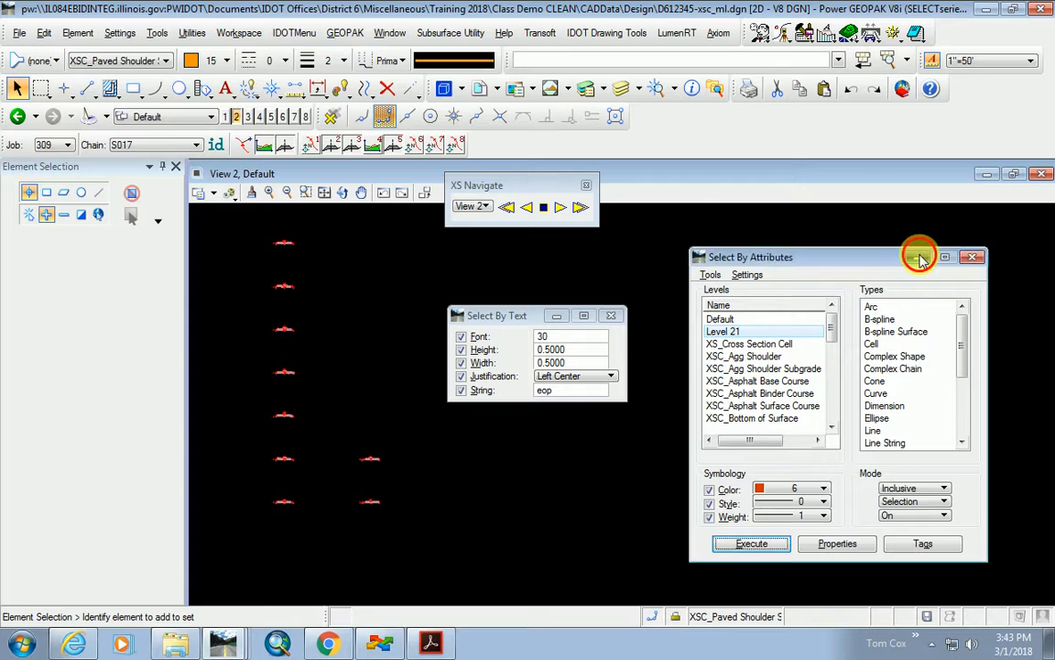
click(972, 257)
Box-select the column of eop elements through the cross sections.
drag(482, 314, 762, 350)
scroll(247, 471, up, 5)
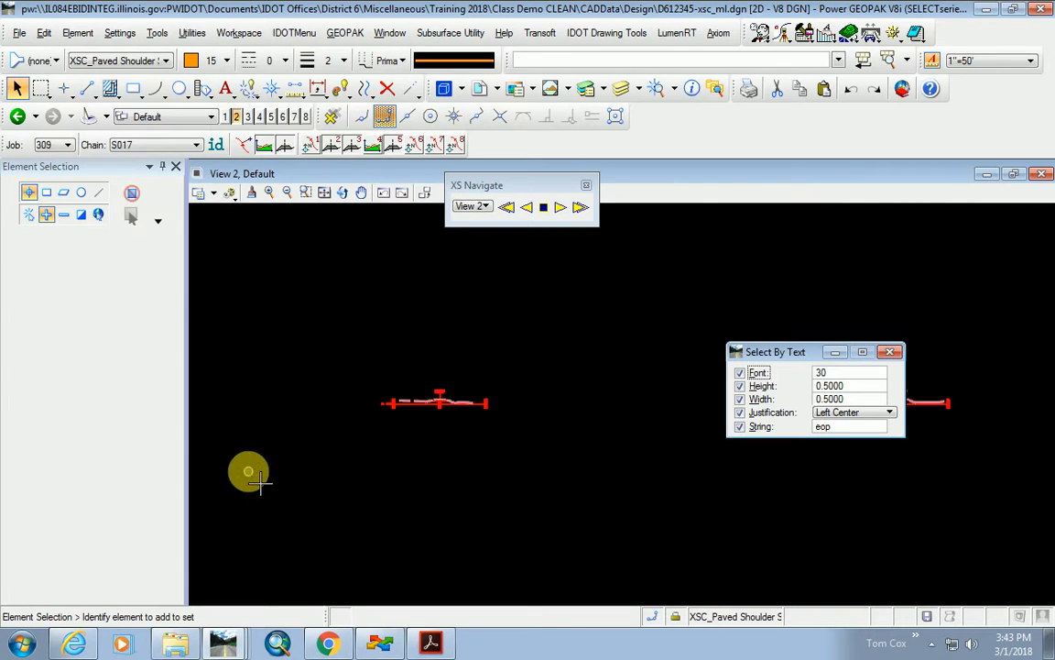
scroll(439, 410, up, 6)
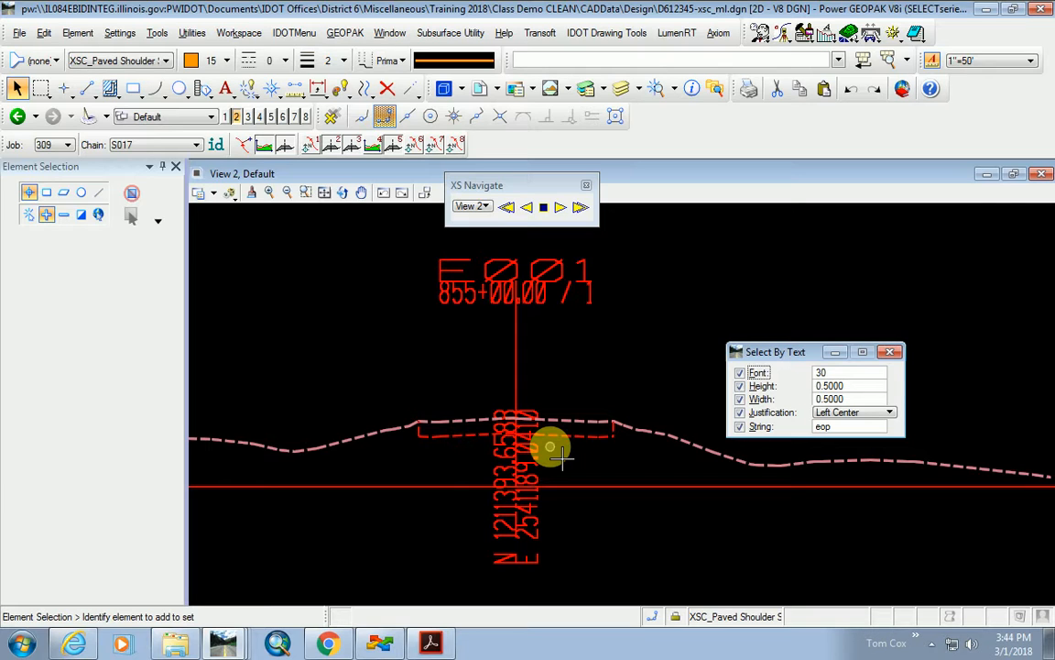
scroll(541, 440, down, 5)
scroll(536, 430, up, 8)
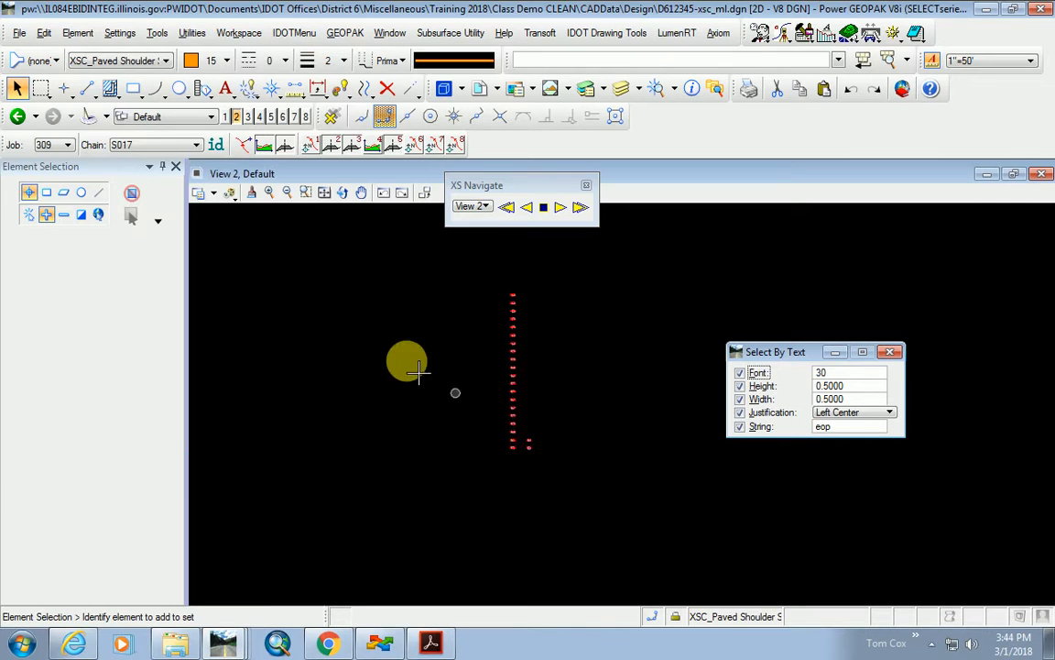
click(17, 90)
click(366, 242)
drag(365, 241, 678, 563)
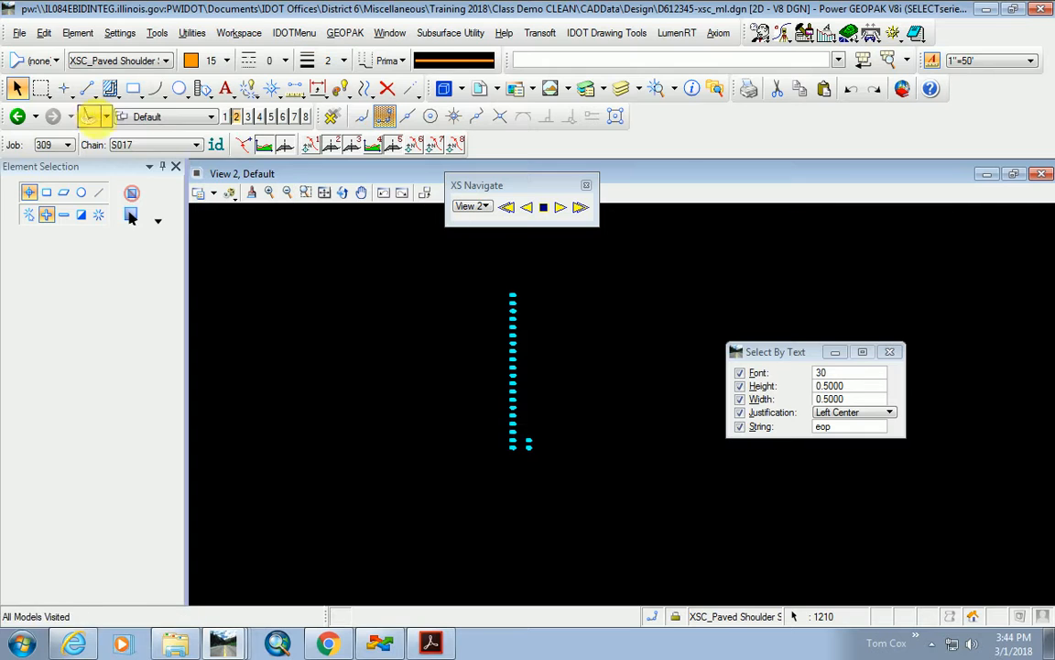
Lock the selected eop elements and clear the selection.
click(43, 35)
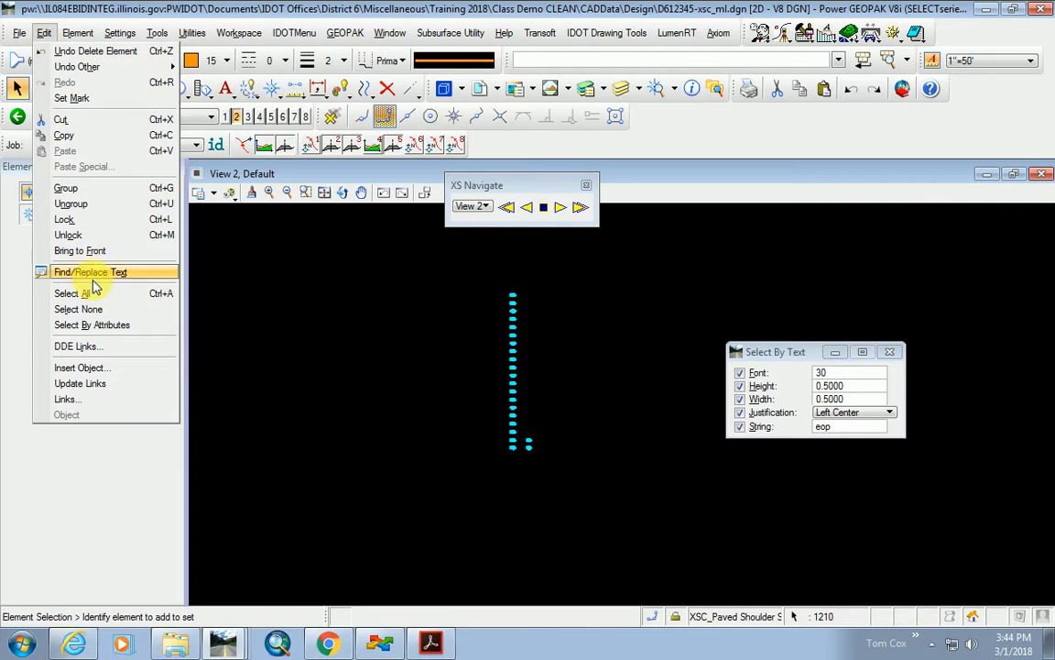
click(74, 223)
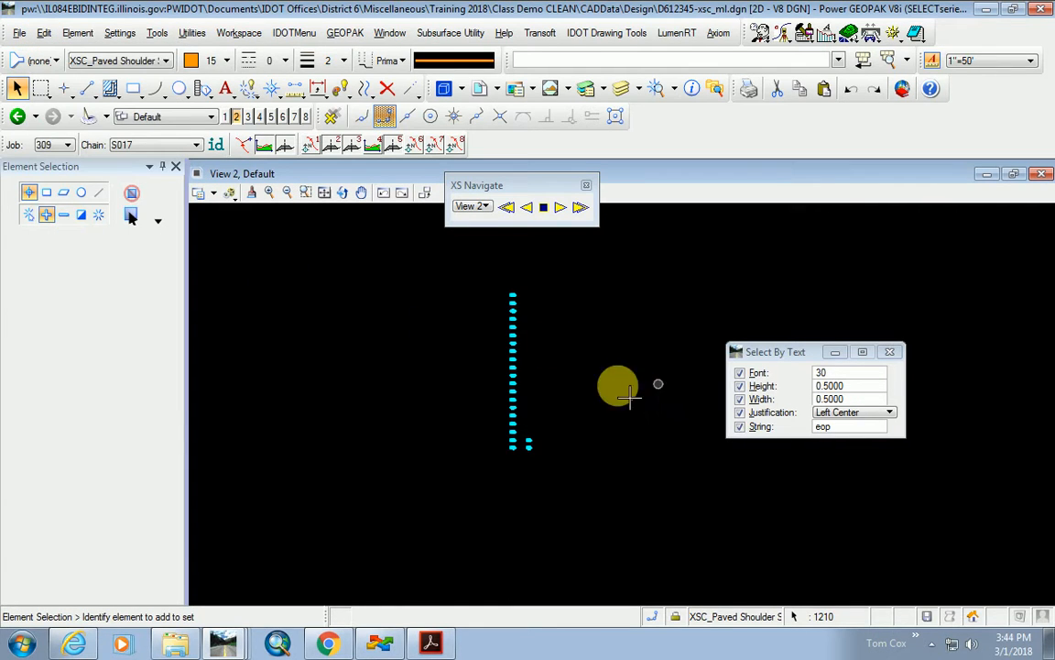
click(428, 461)
scroll(526, 407, up, 5)
middle_drag(261, 408, 430, 425)
scroll(427, 432, up, 2)
Confirm a locked eop label cannot be deleted, then switch to ProjectWise Explorer.
scroll(241, 395, up, 3)
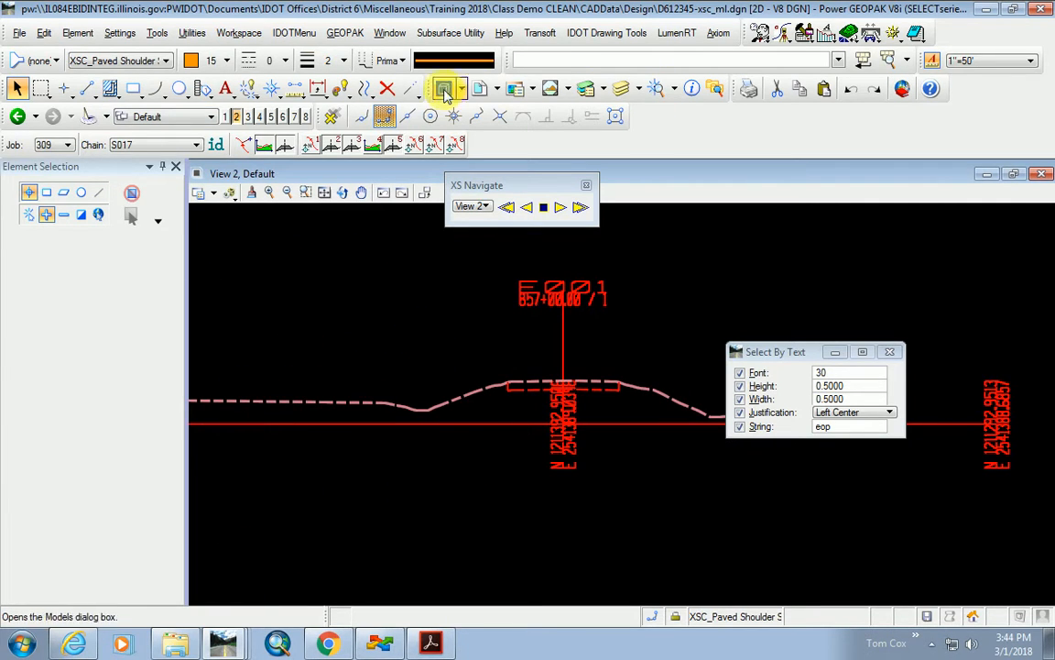
click(386, 88)
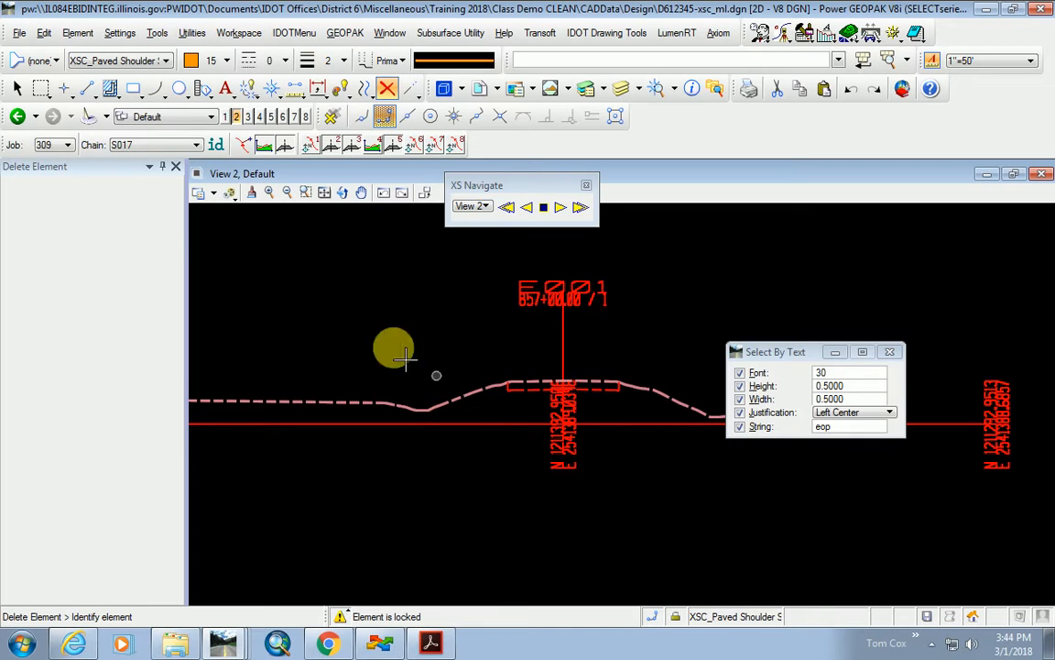
click(43, 33)
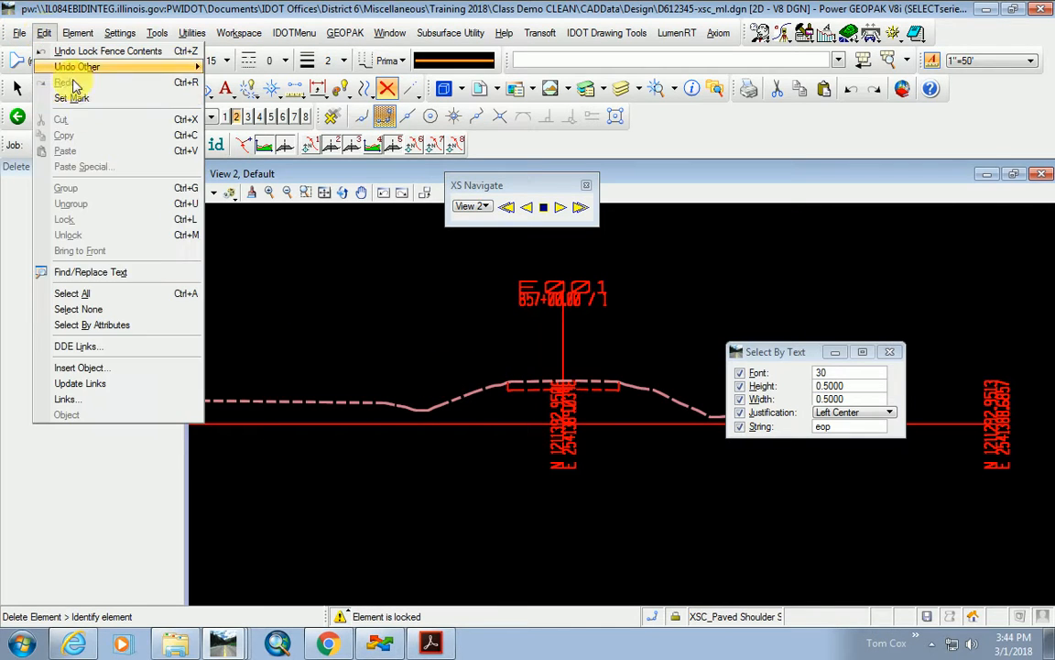
click(320, 307)
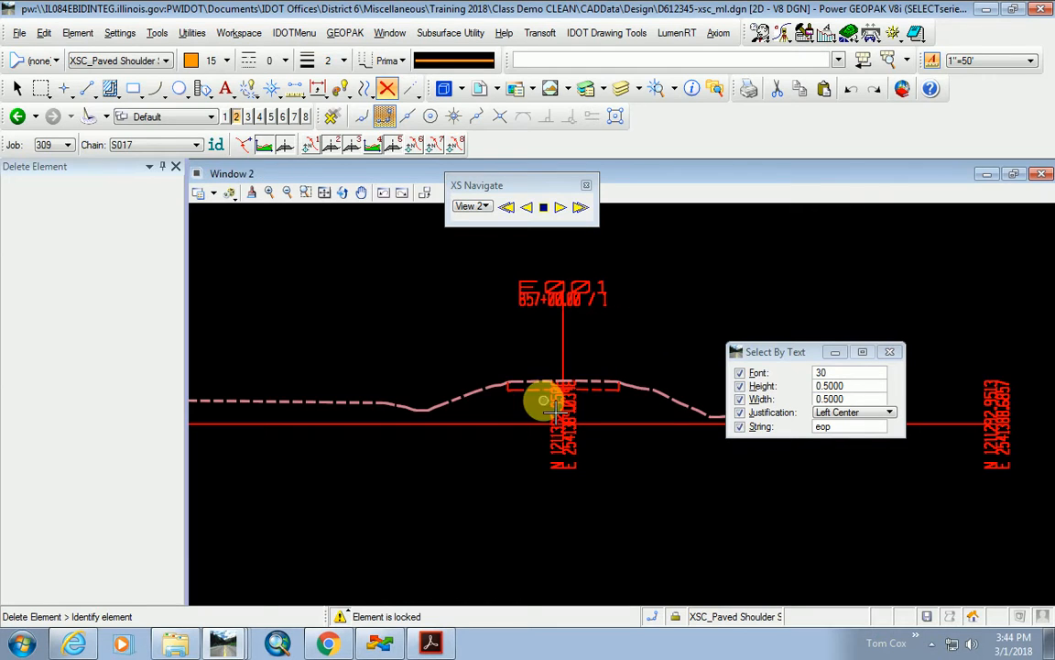
scroll(541, 394, down, 3)
scroll(545, 408, up, 2)
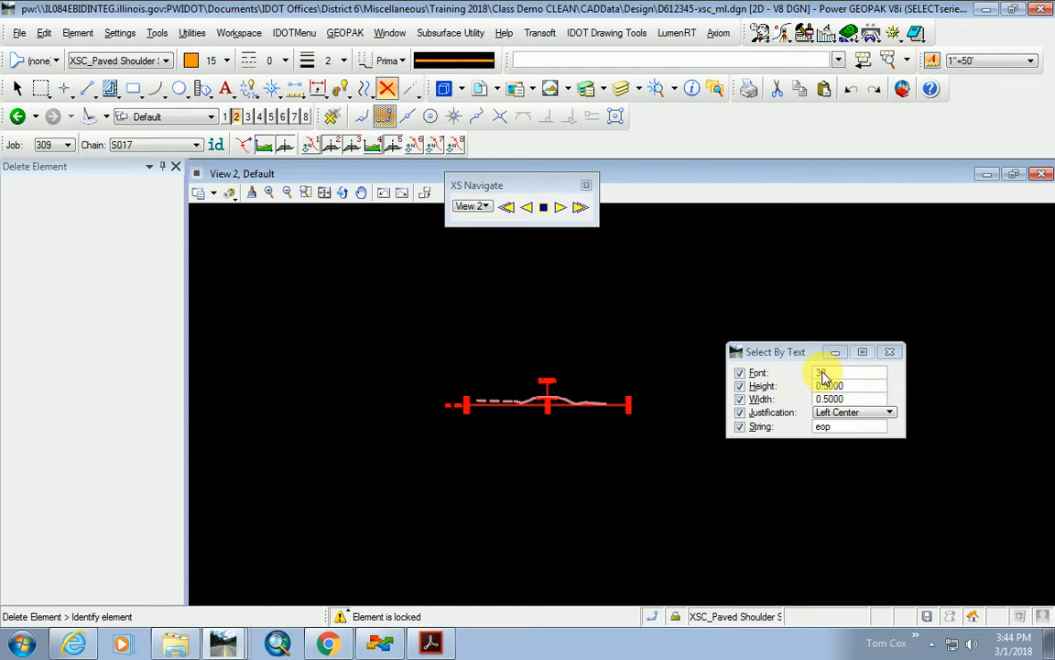
click(381, 643)
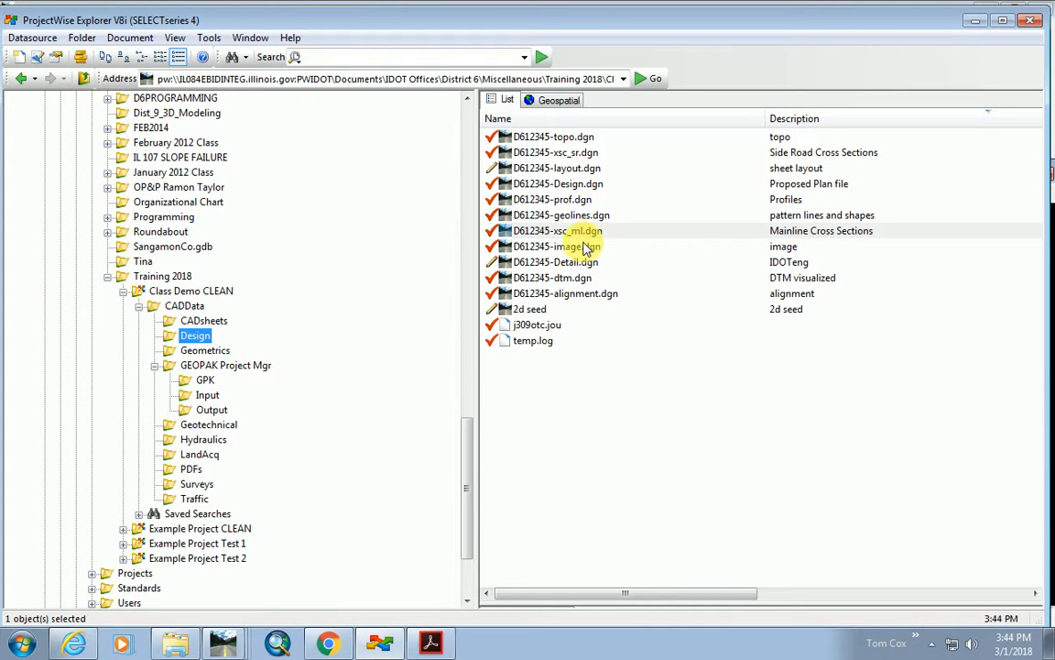
Open D612345-xsc_sr.dgn from the Design folder, showing chain S017 at 8+00.00.
double_click(534, 150)
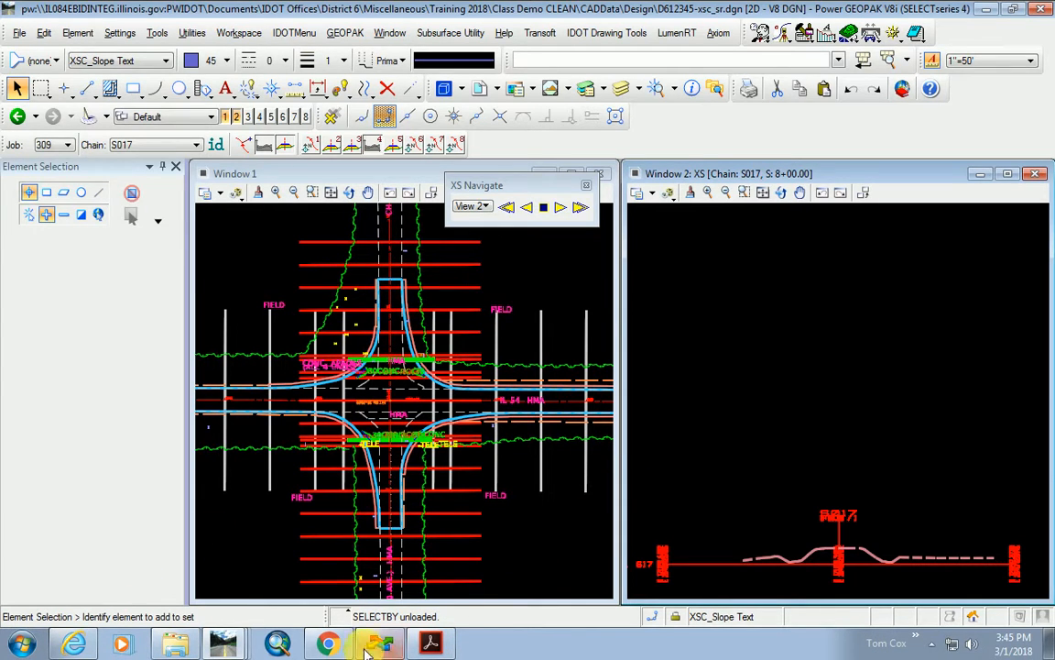
Launch Outlook 2016 from the Start menu and dismiss its sign-in prompt, keeping the S017 cross section visible.
click(24, 646)
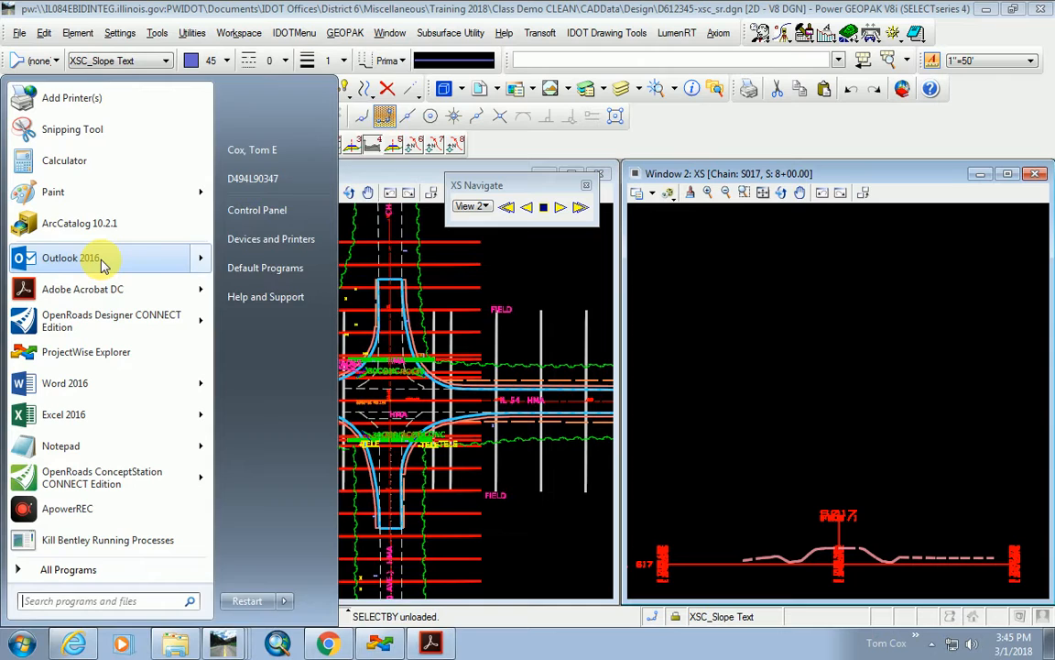
mouse_move(103, 263)
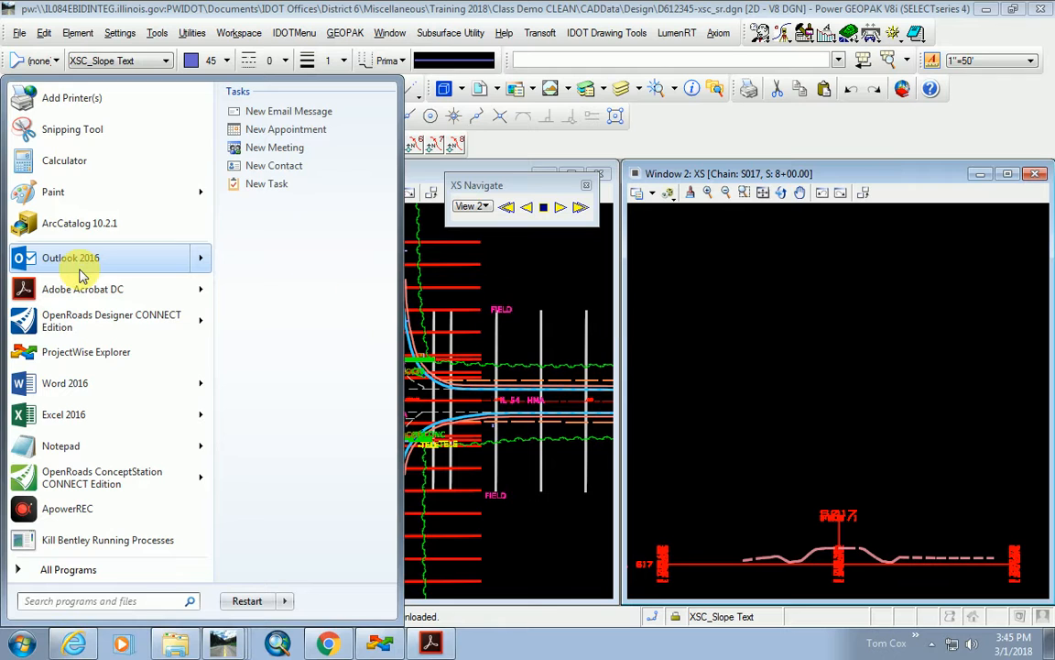
click(713, 324)
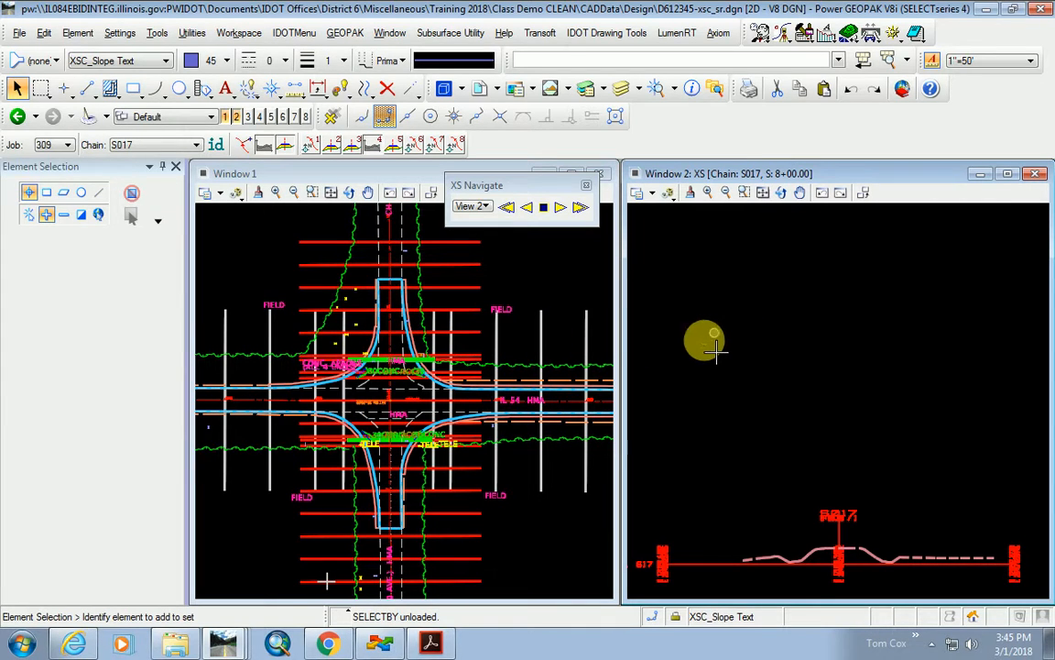
click(22, 644)
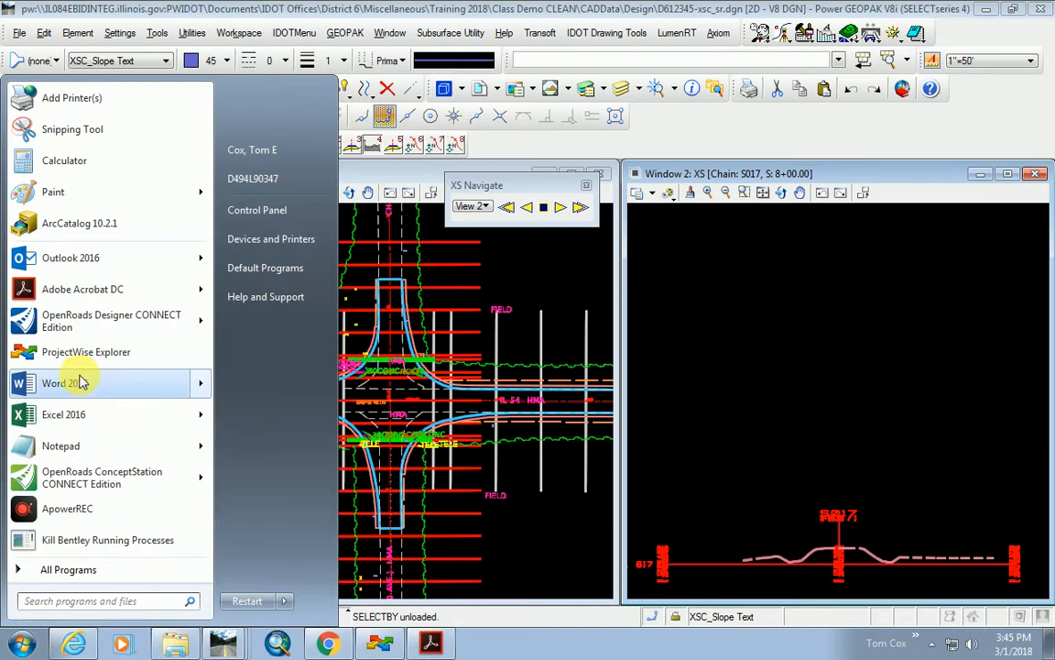
click(88, 259)
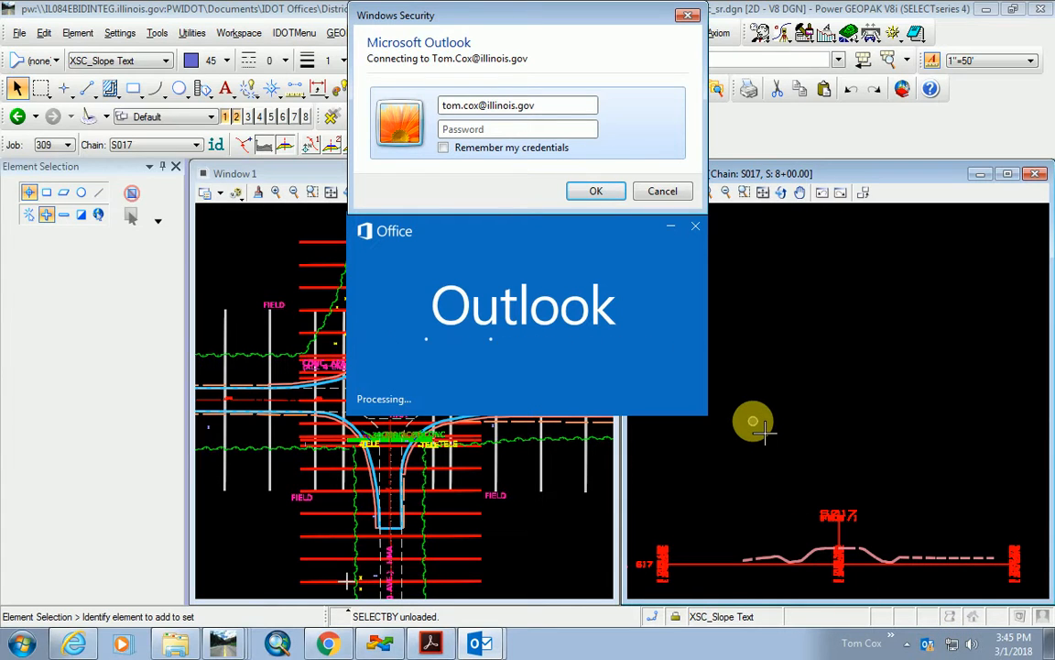
key(alt+Tab)
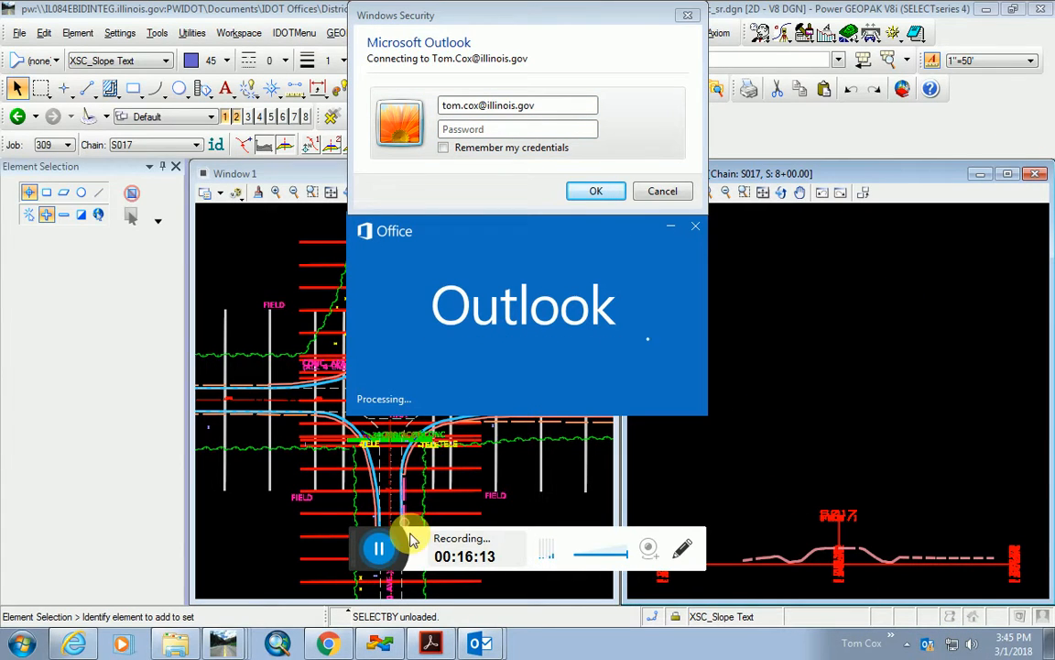
click(380, 550)
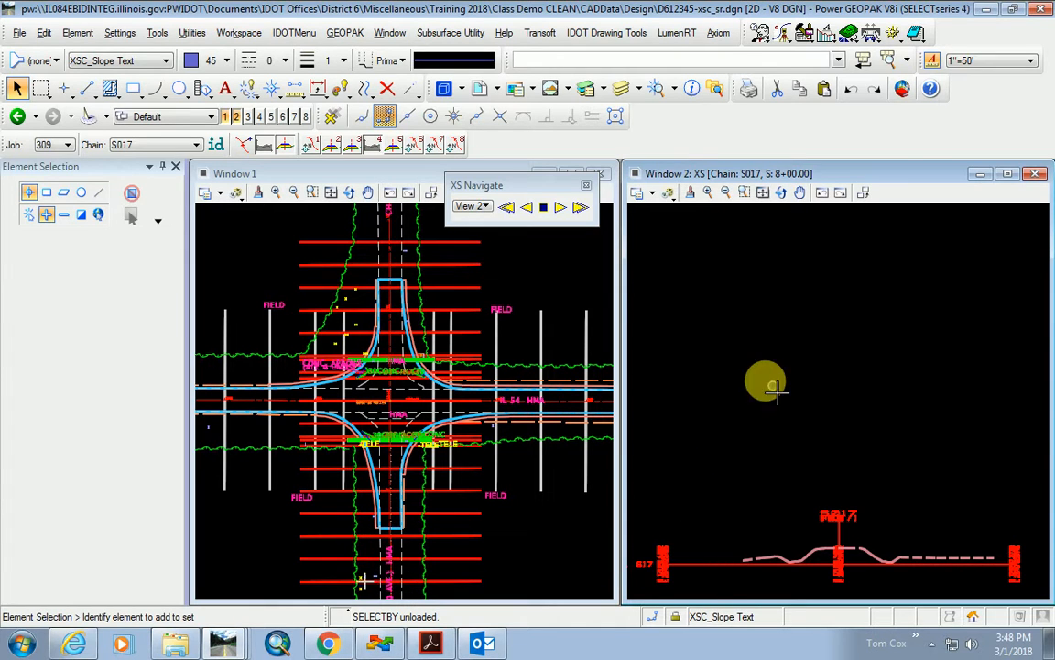
scroll(740, 358, down, 1)
Open Proposed Cross Sections from the Design.prj road project and move its window off the drawing.
scroll(783, 467, up, 2)
scroll(793, 476, up, 3)
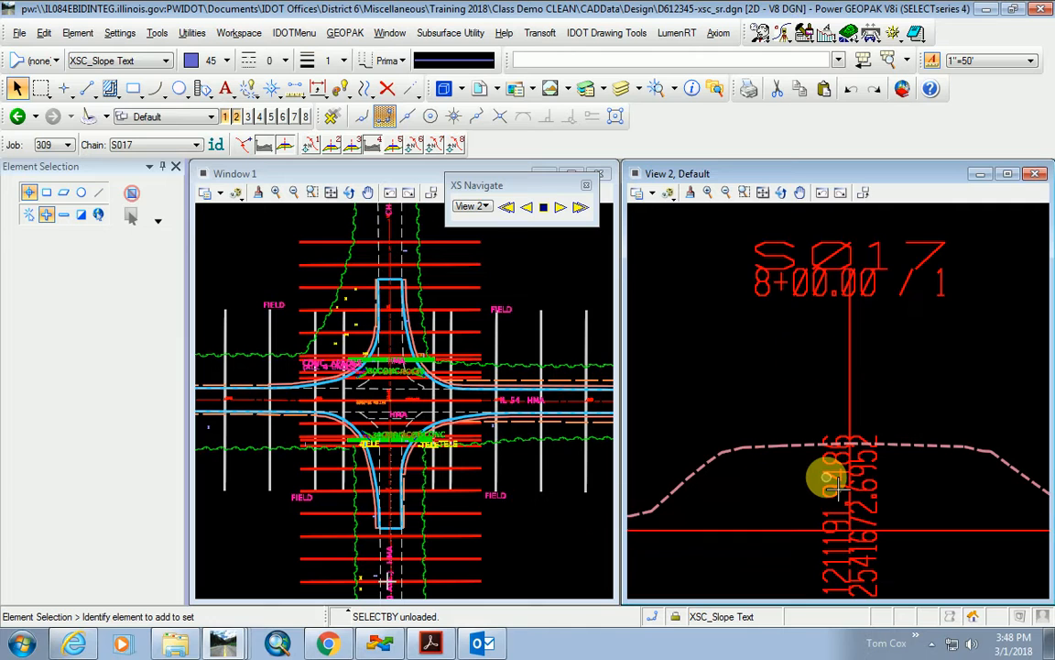
click(839, 467)
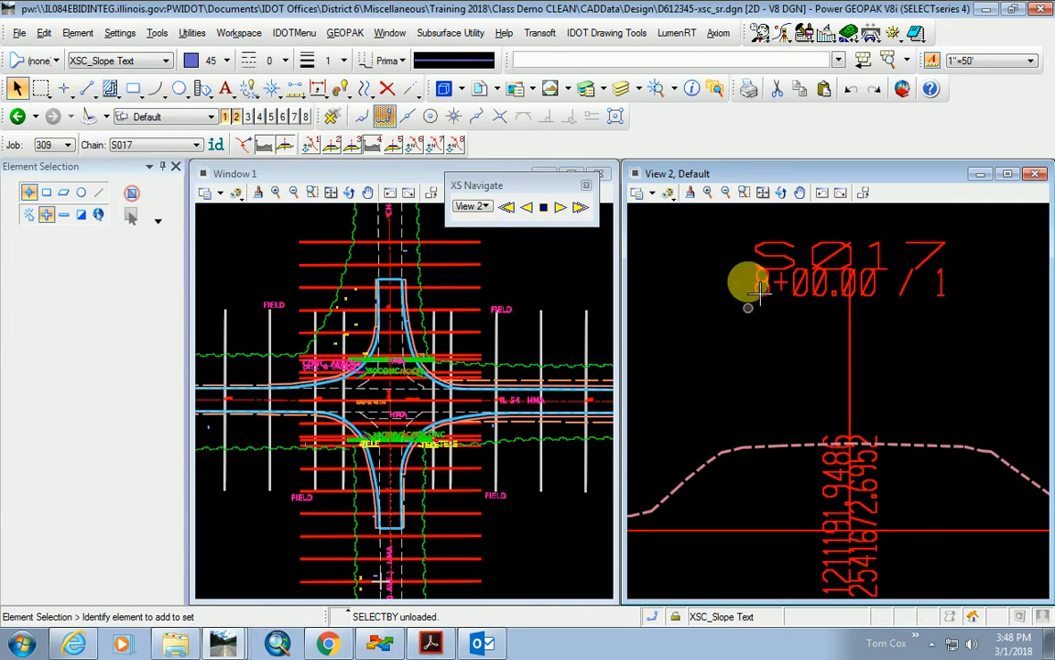
click(760, 33)
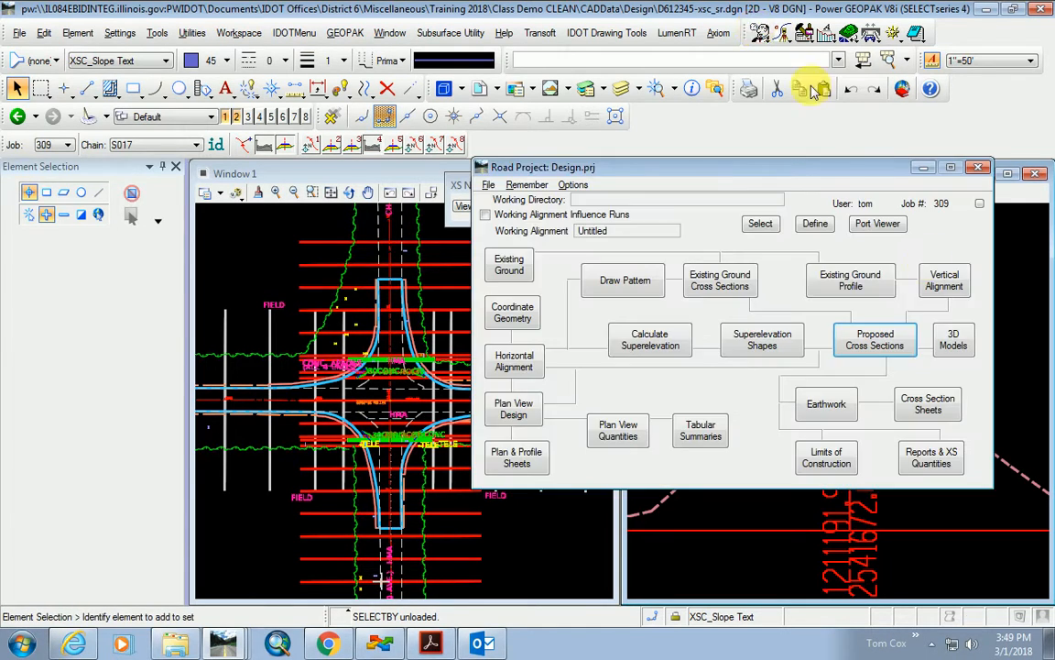
click(877, 340)
click(418, 176)
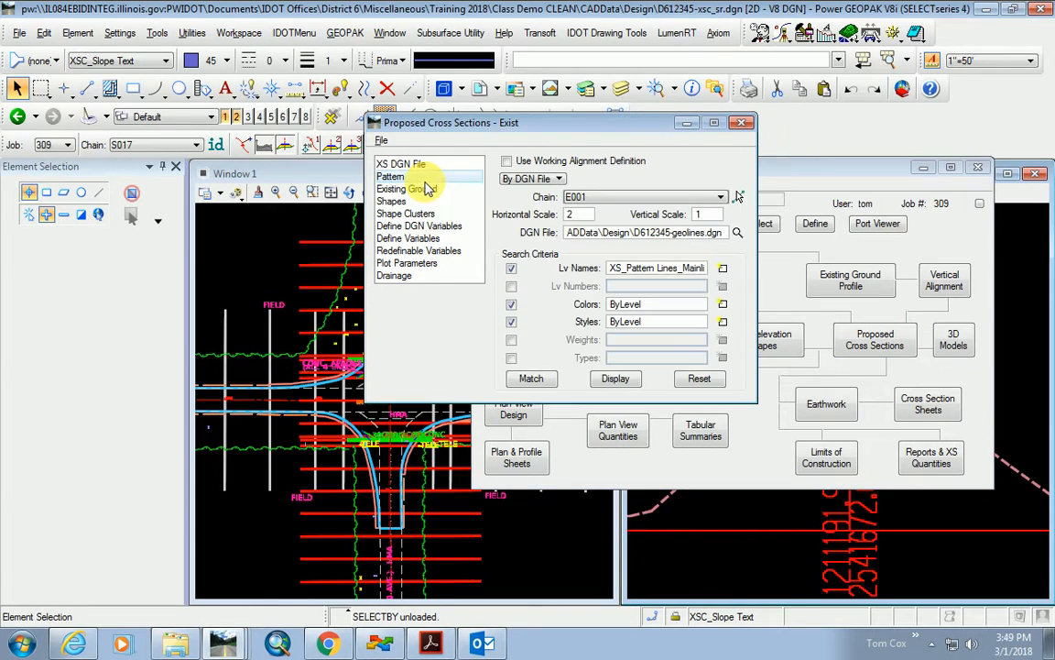
click(423, 190)
drag(522, 131, 648, 154)
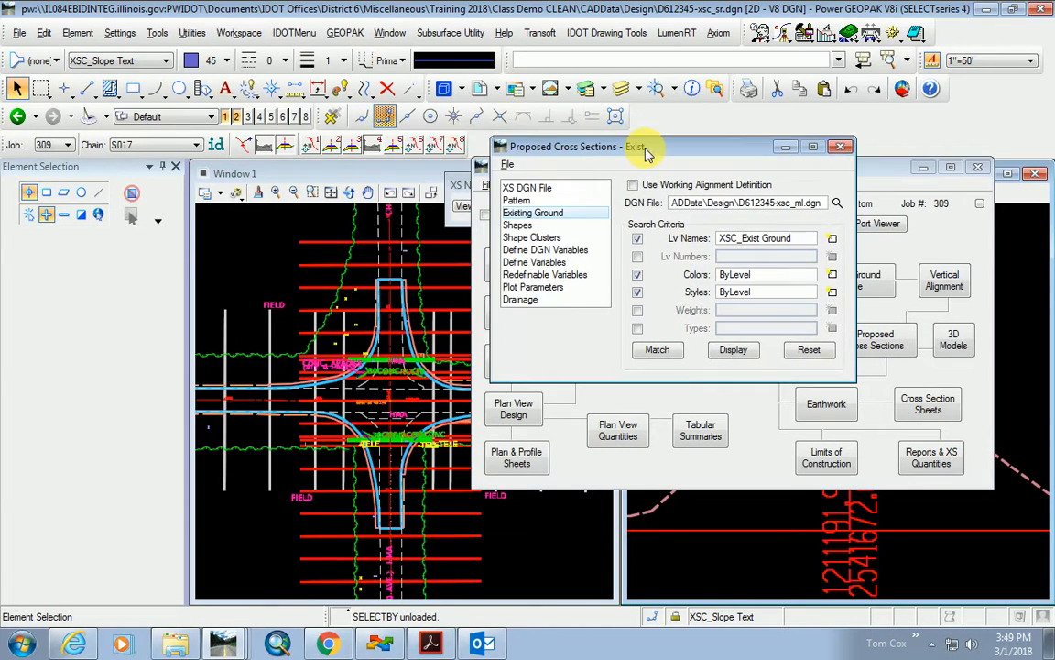
Reset the Pattern search criteria and match them to a side road pattern line in plan.
click(516, 201)
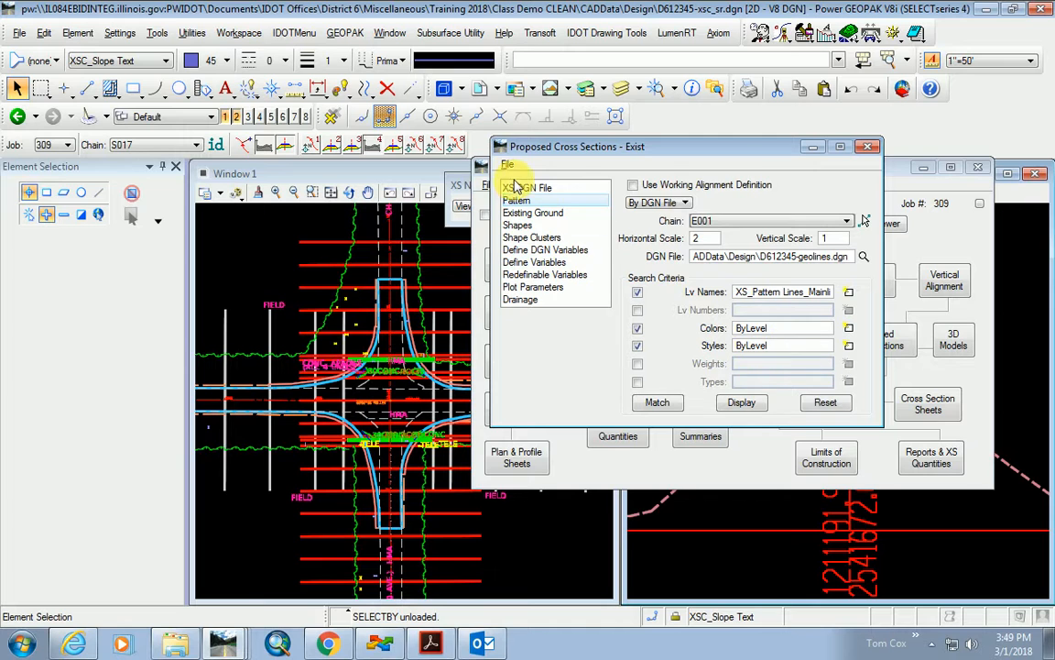
click(542, 188)
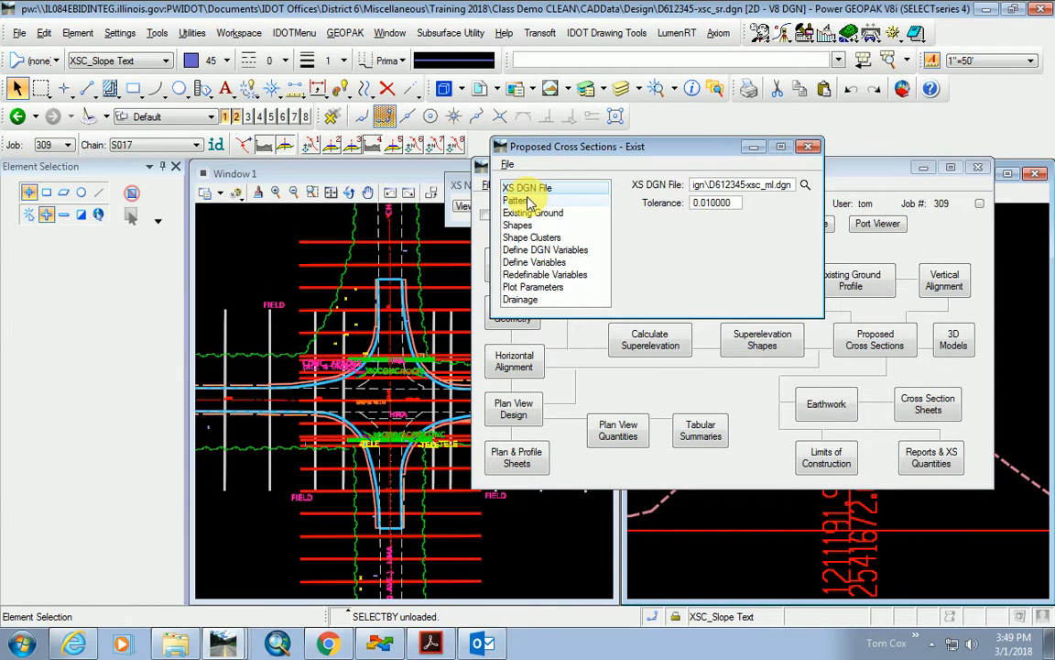
click(527, 201)
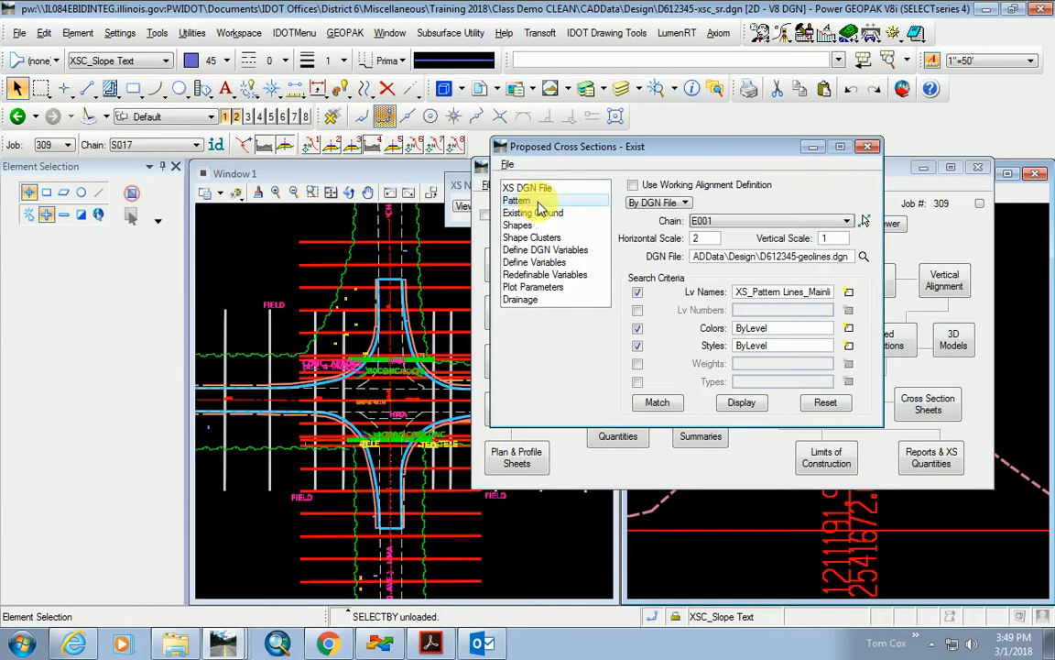
click(825, 404)
click(657, 403)
click(476, 561)
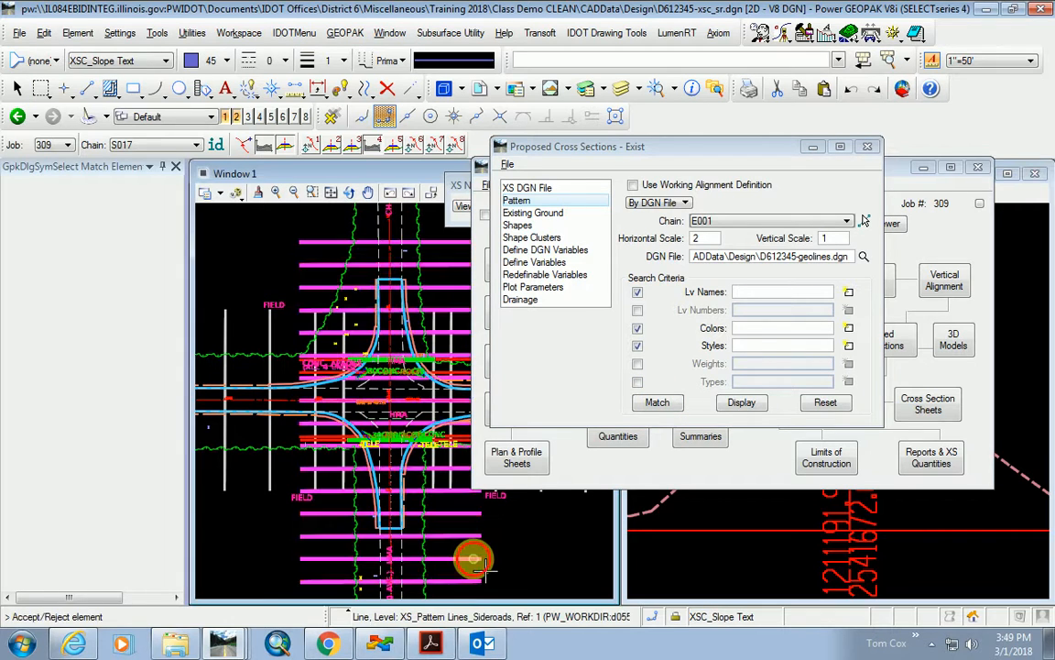
Set Existing Ground to read from D612345-xsc_sr.dgn.
click(549, 214)
click(836, 202)
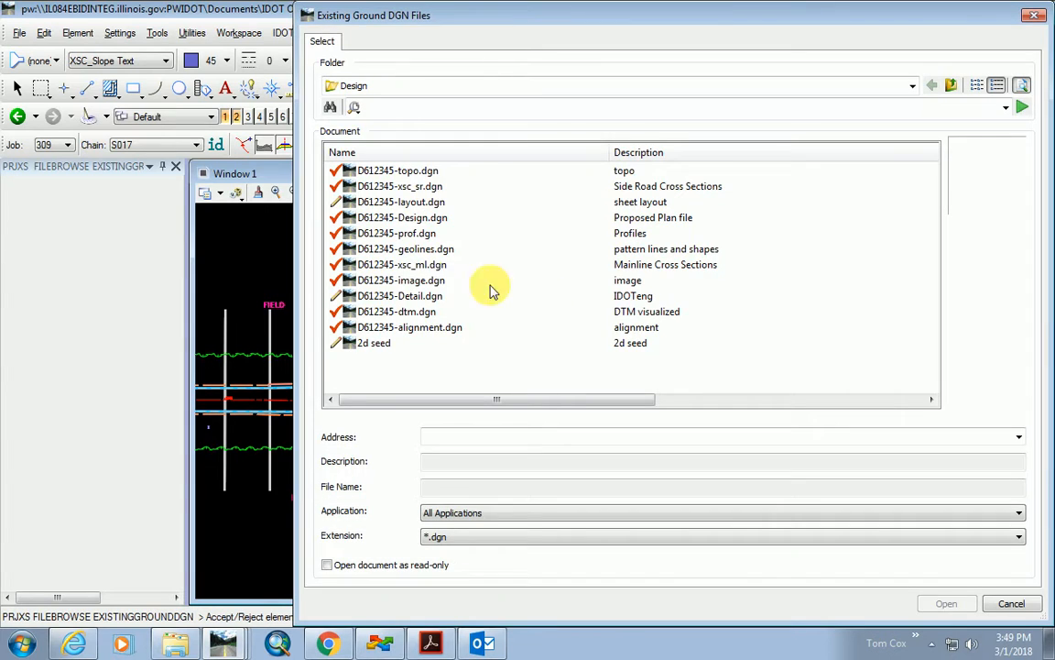
double_click(417, 186)
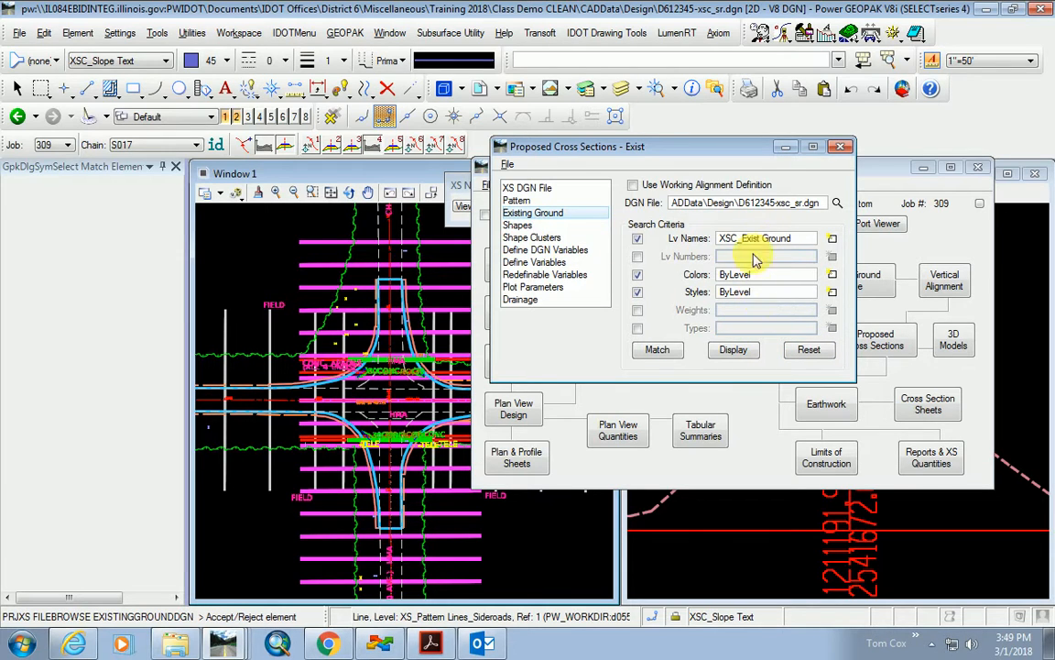
Change the E001 shape cluster's profile to EXISTCH1.
click(536, 226)
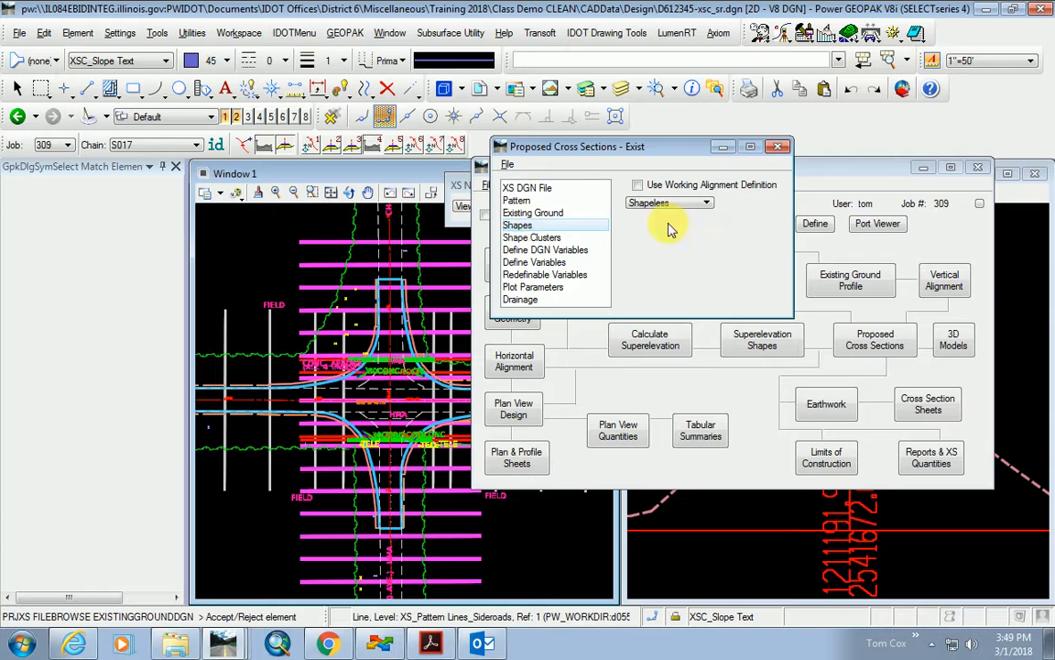
click(540, 238)
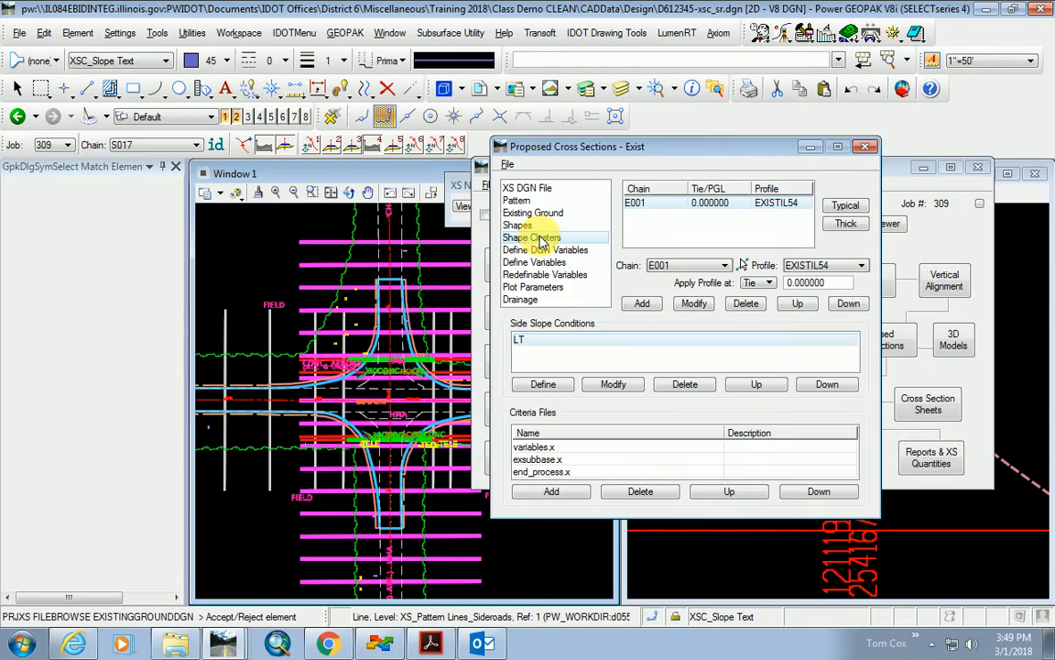
click(834, 267)
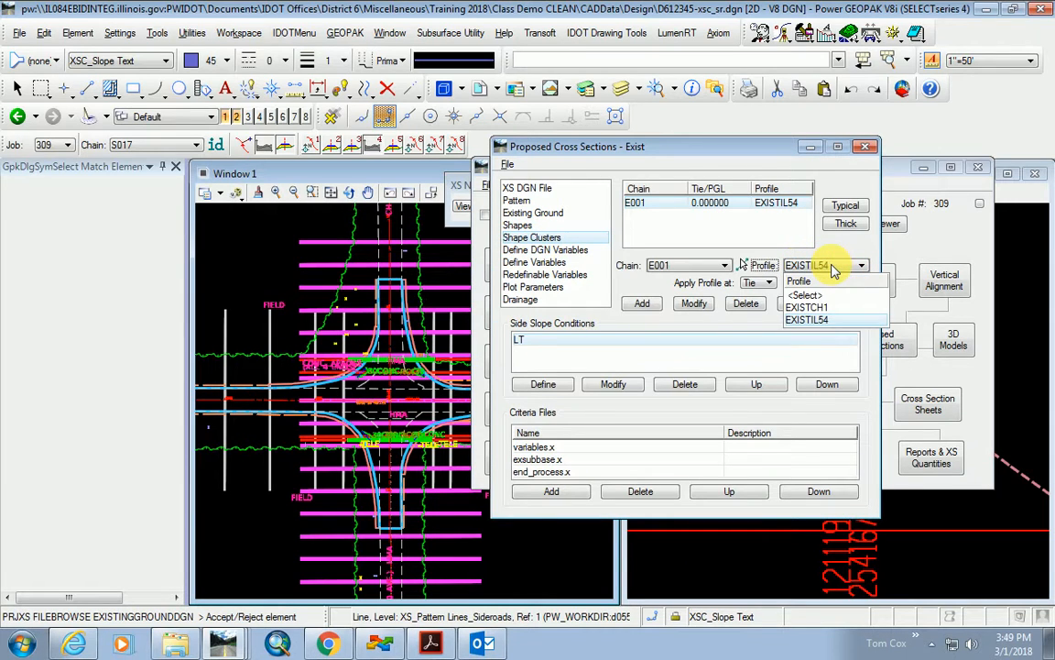
click(806, 307)
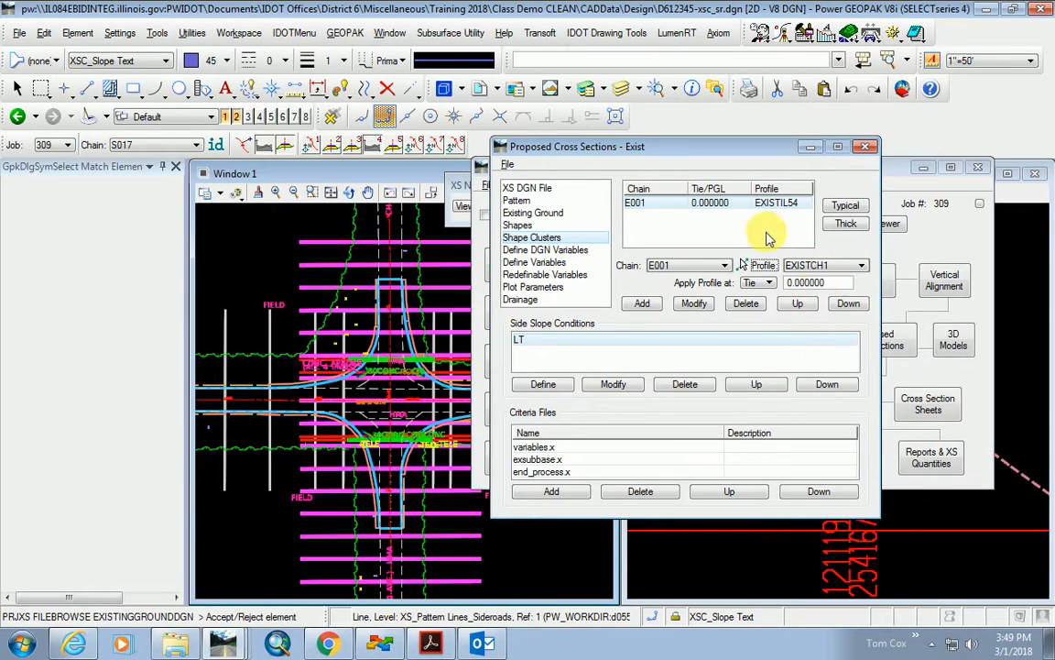
click(694, 304)
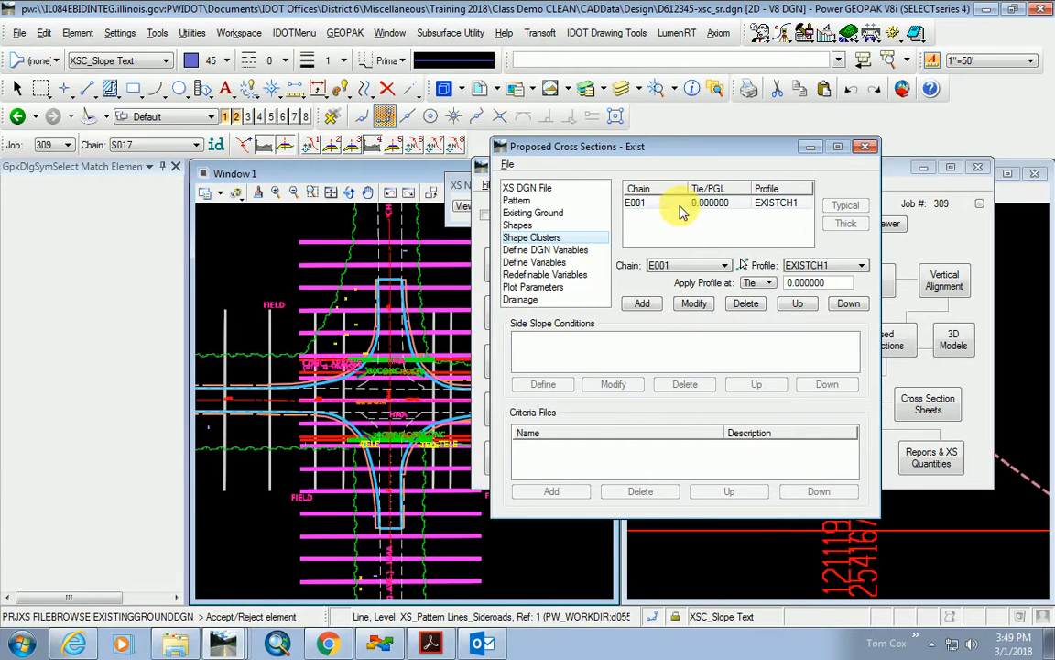
Switch the shape cluster's chain to S017 and modify it, dismissing the selection warnings.
click(664, 268)
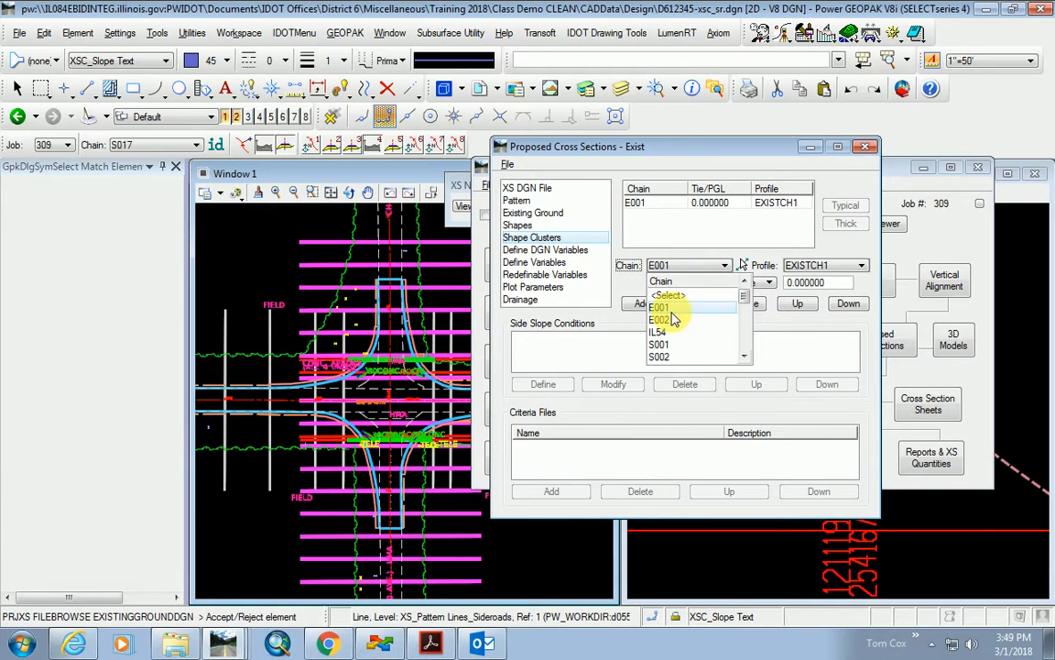
scroll(673, 338, down, 4)
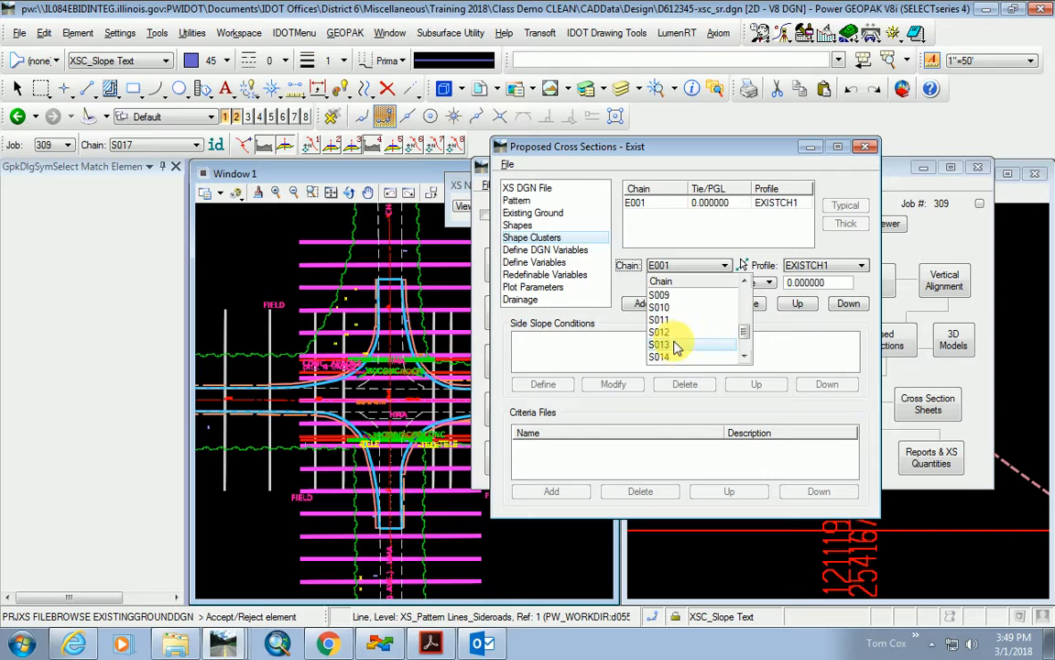
click(674, 357)
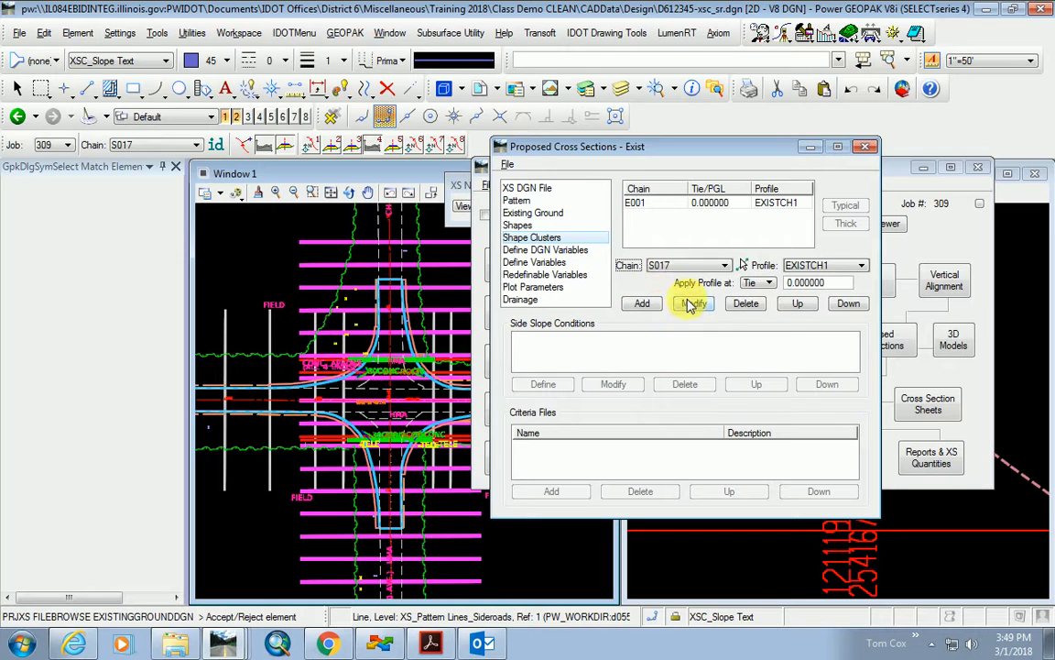
click(696, 304)
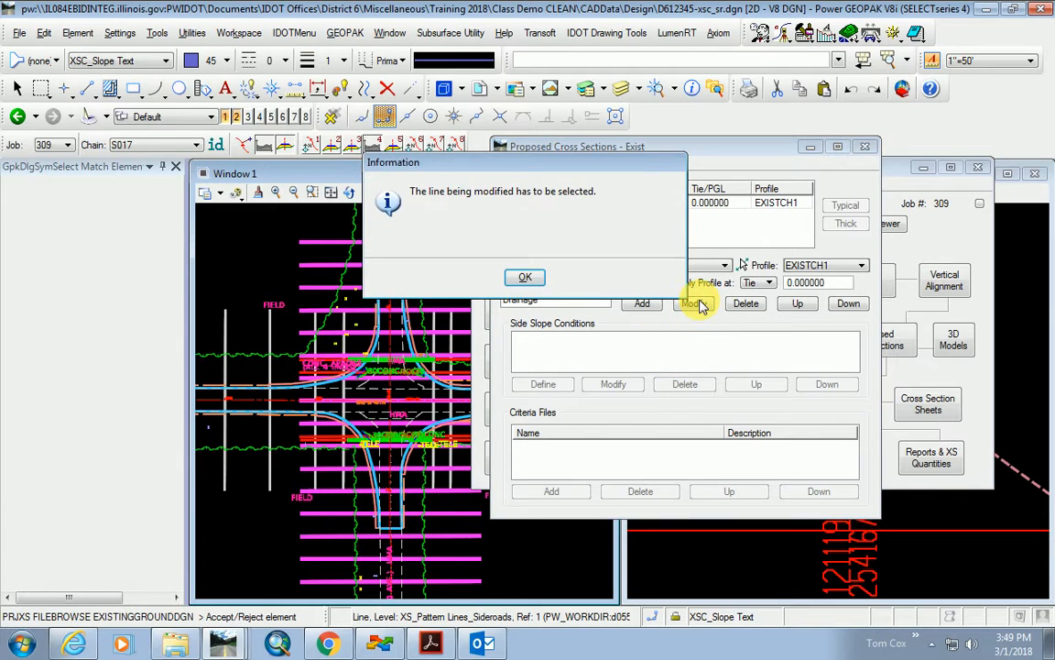
click(525, 280)
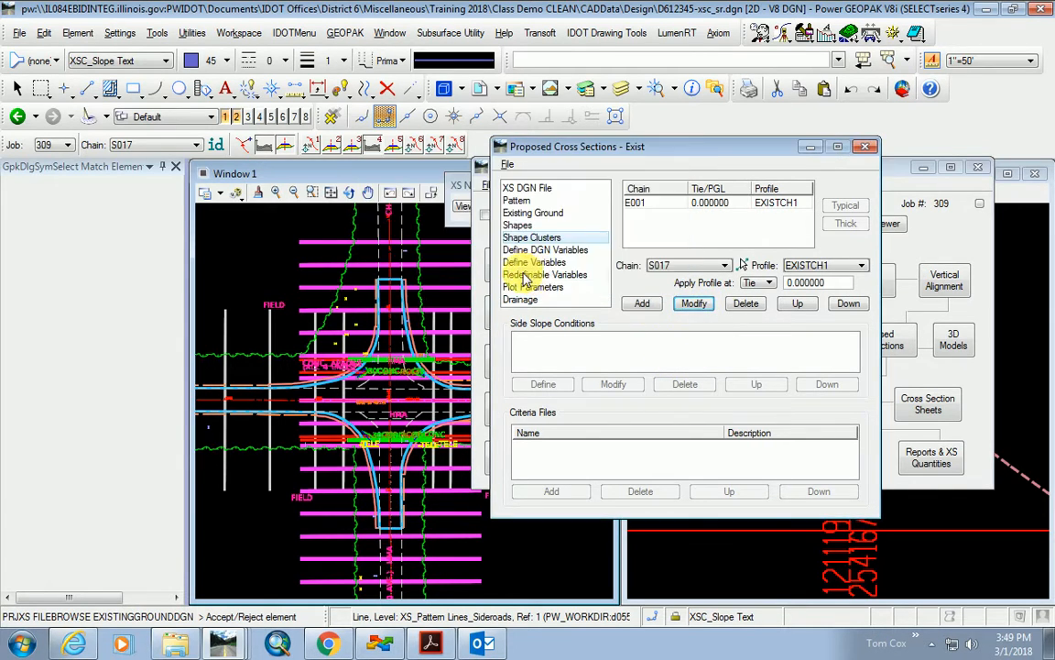
click(685, 265)
click(657, 358)
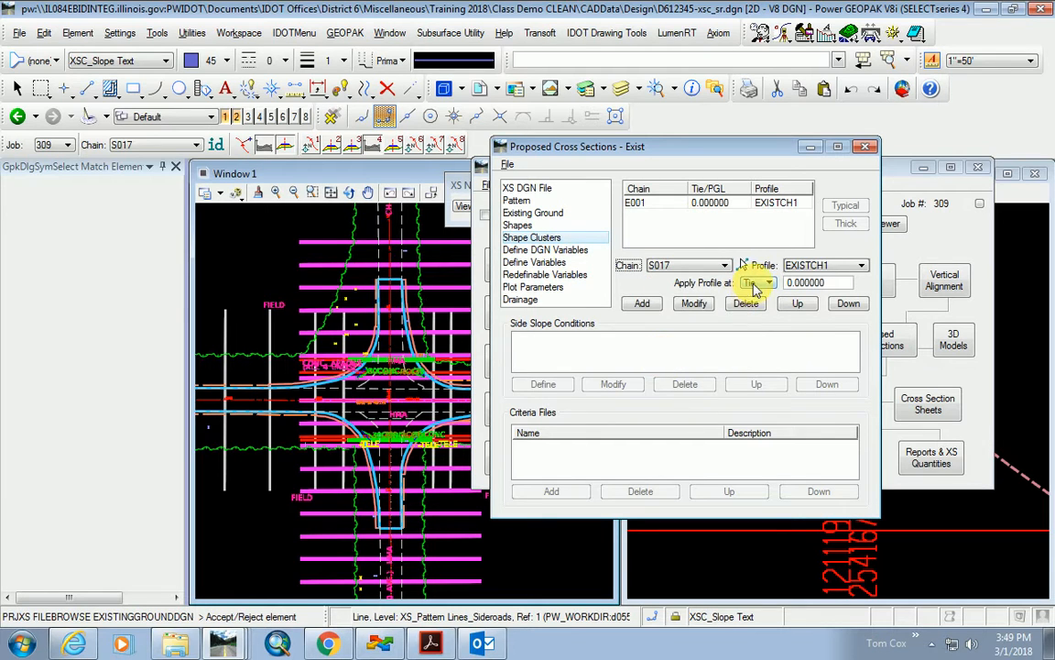
click(696, 304)
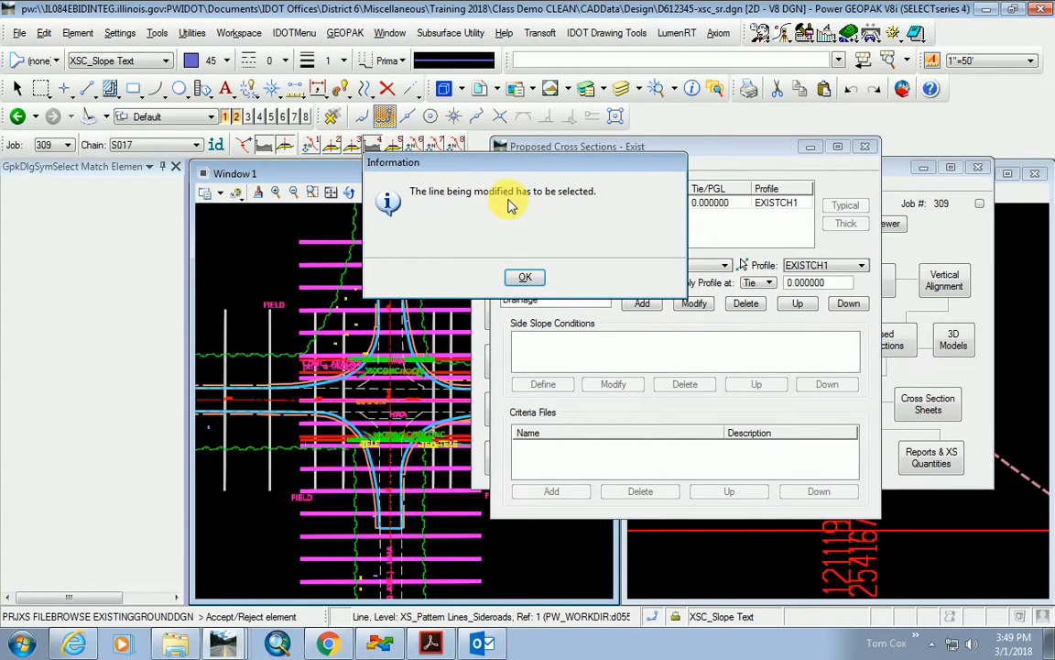
click(526, 278)
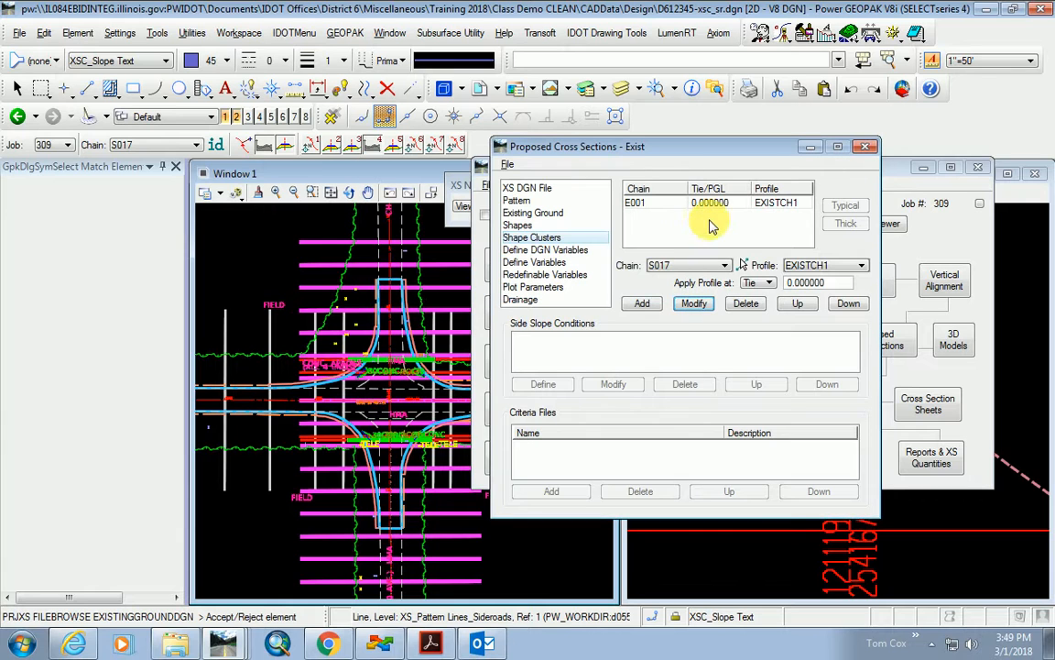
click(691, 265)
click(667, 360)
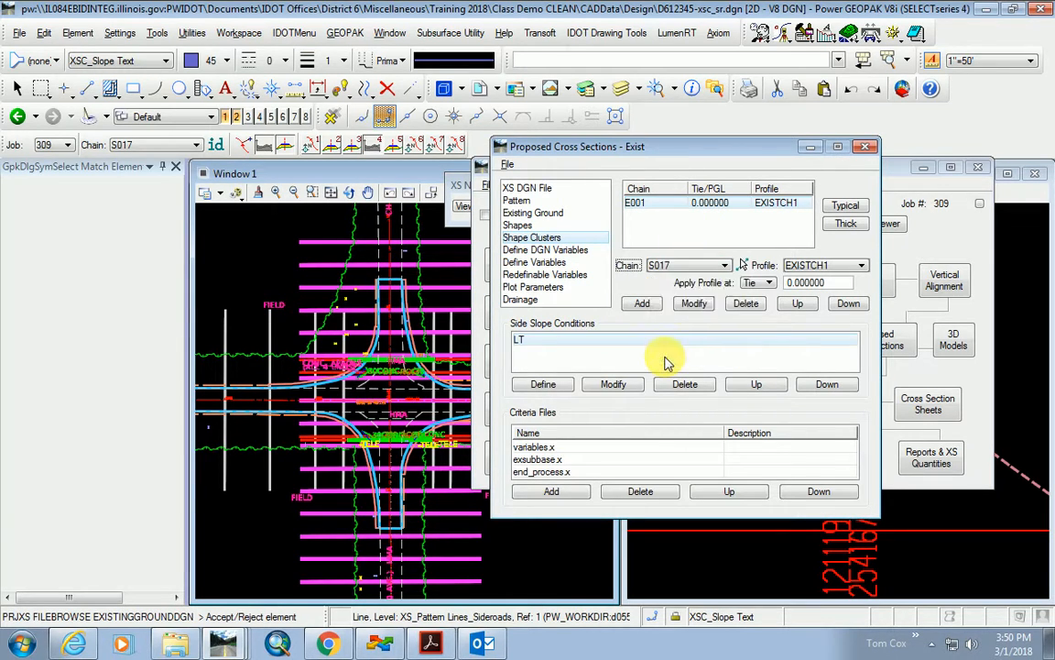
click(694, 305)
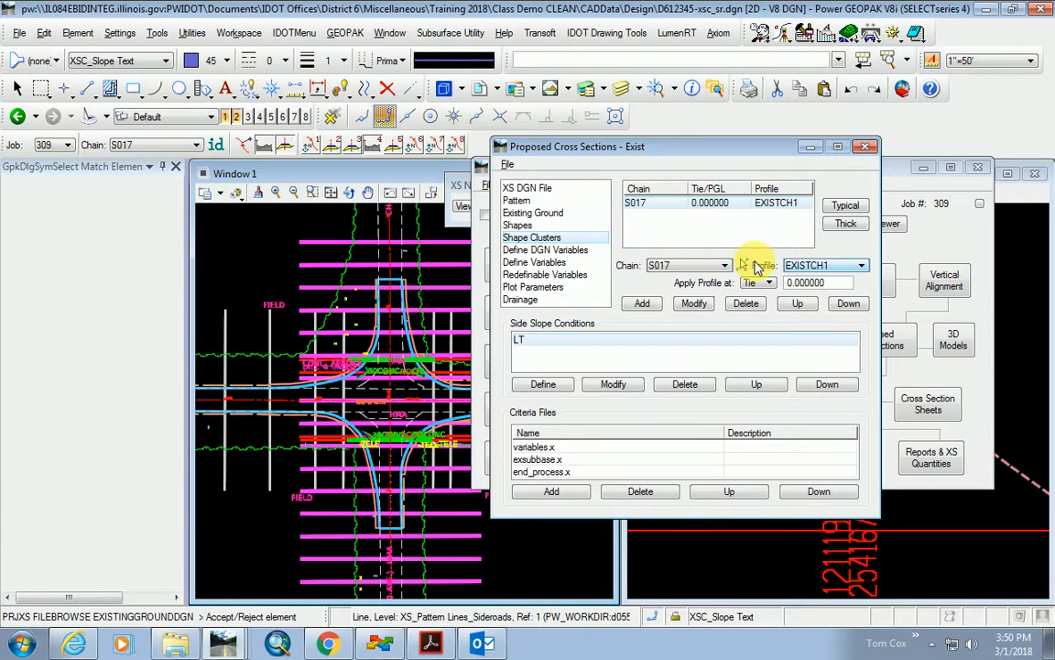
Redefine the Cross Section DGN variable as D612345-xsc_sr.dgn, then return to Redefinable Variables.
click(576, 249)
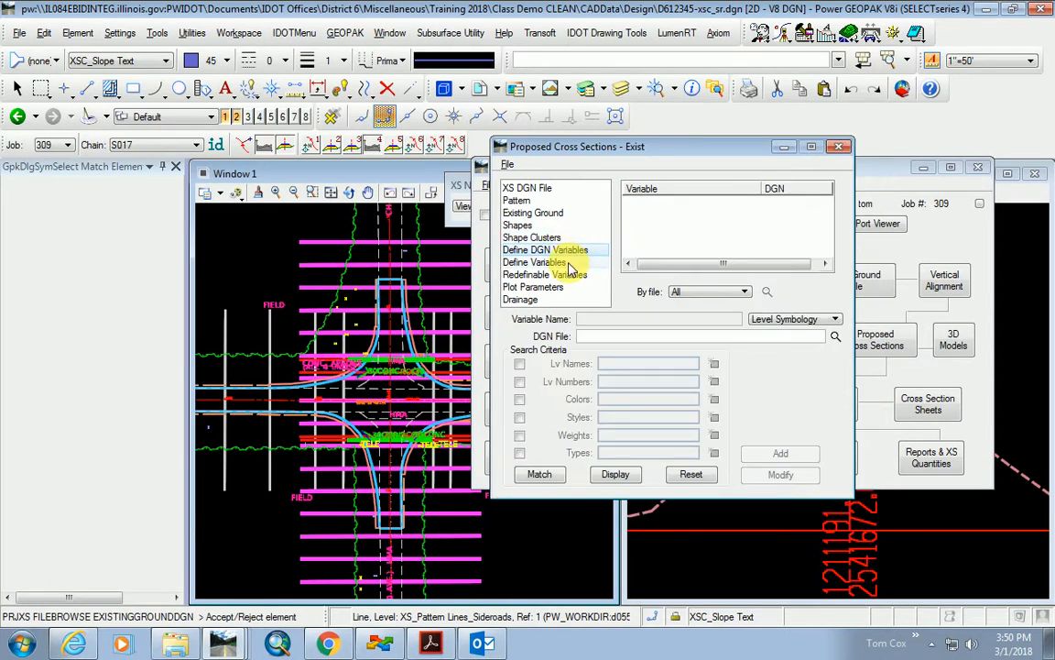
click(564, 262)
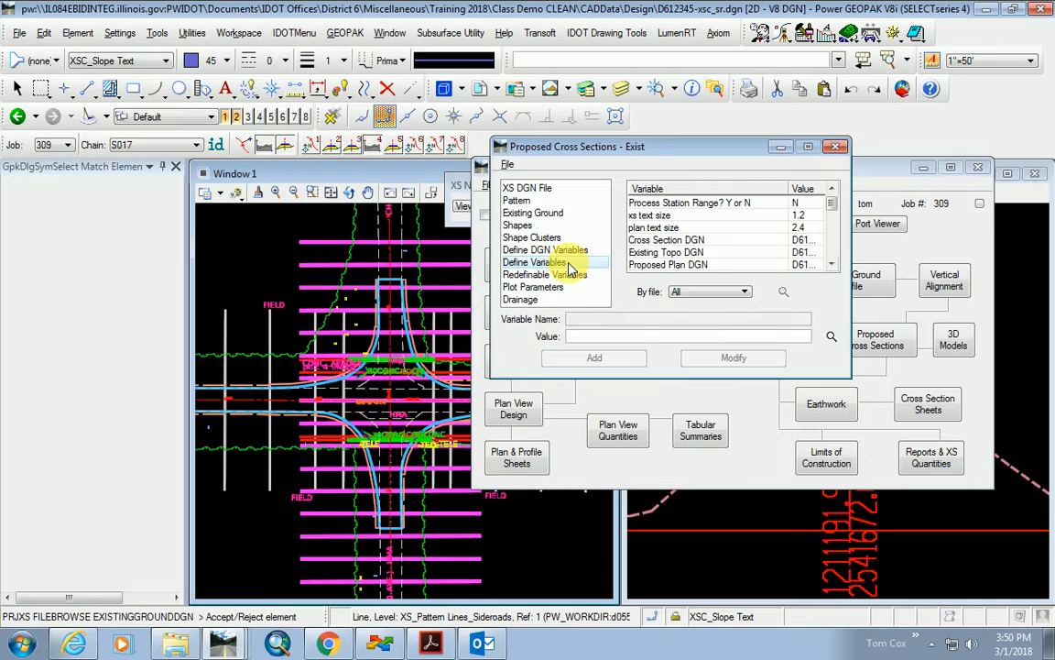
click(724, 240)
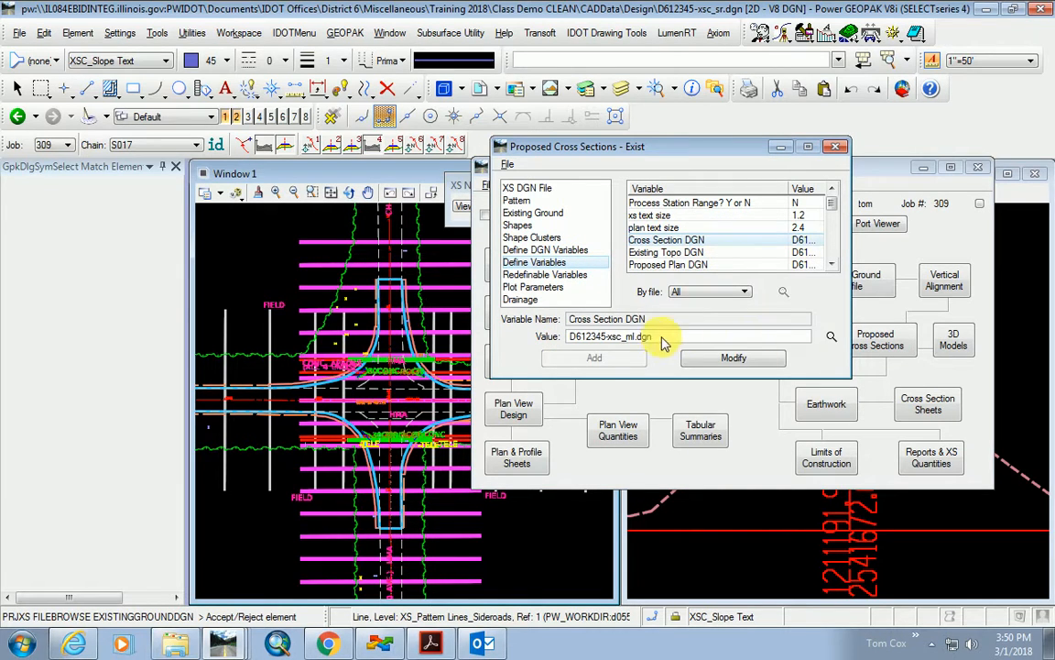
click(832, 338)
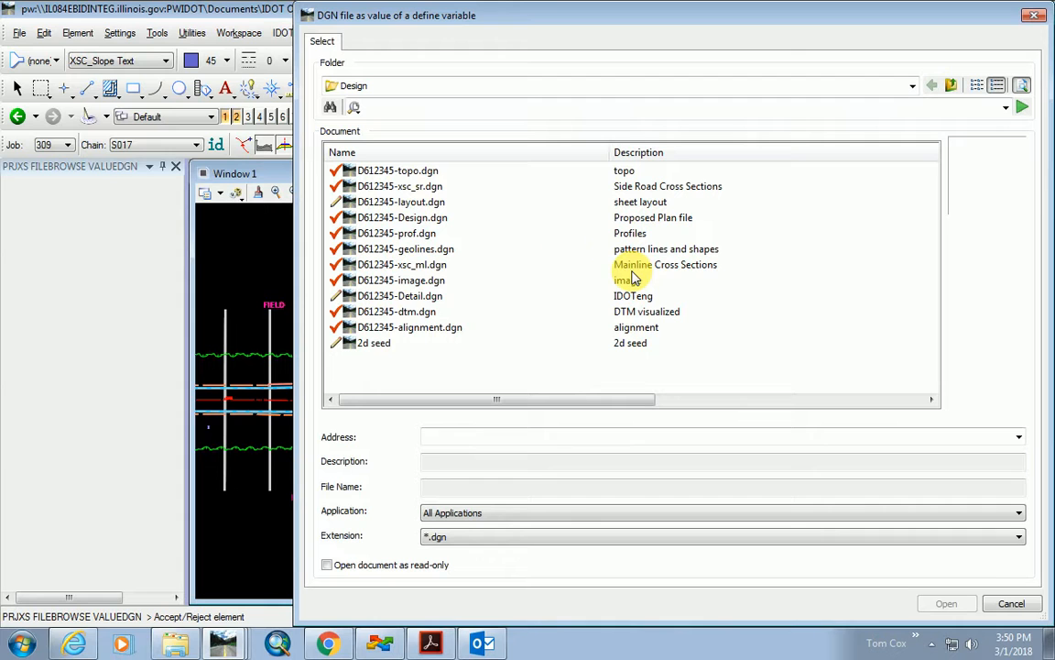
double_click(412, 186)
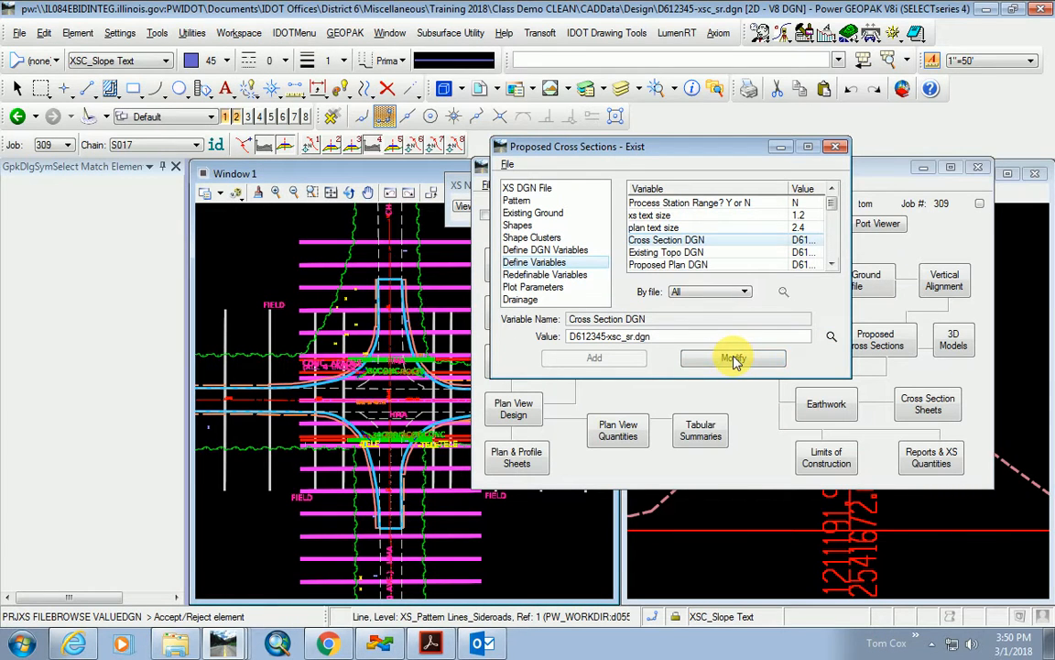
scroll(727, 238, down, 1)
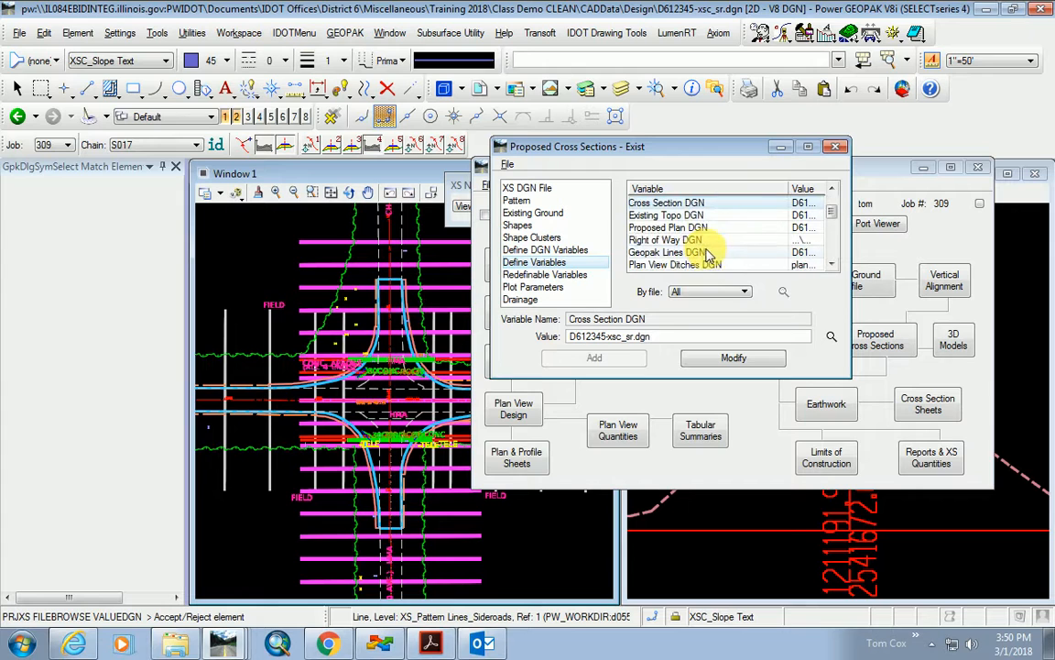
scroll(724, 239, down, 3)
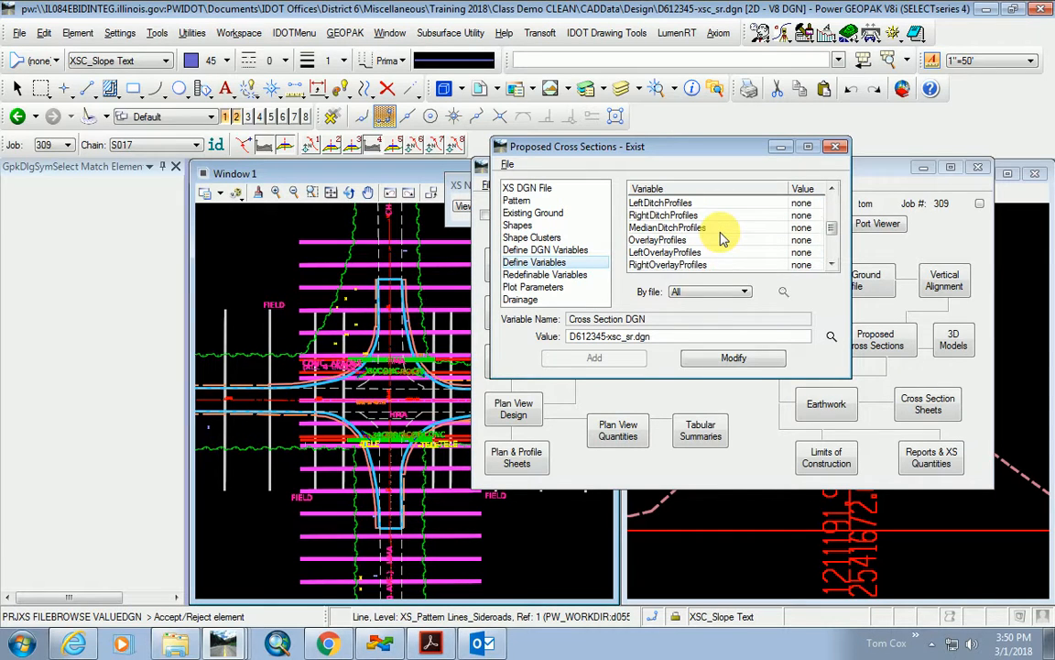
scroll(724, 236, down, 2)
click(536, 275)
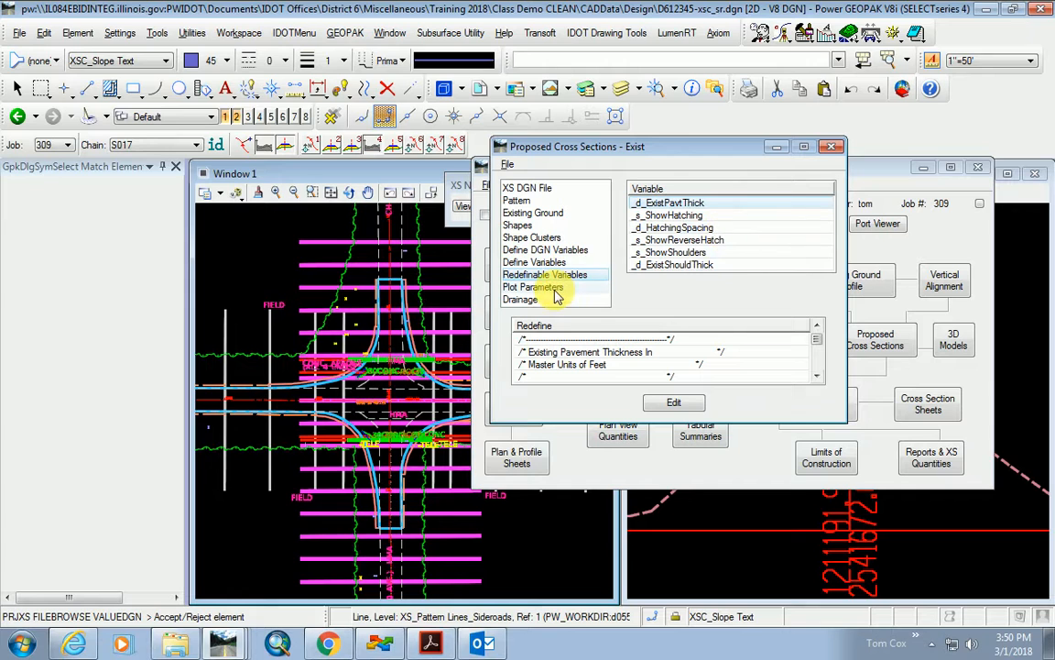
Change _s_ShowHatching from No to Yes.
click(673, 216)
click(674, 405)
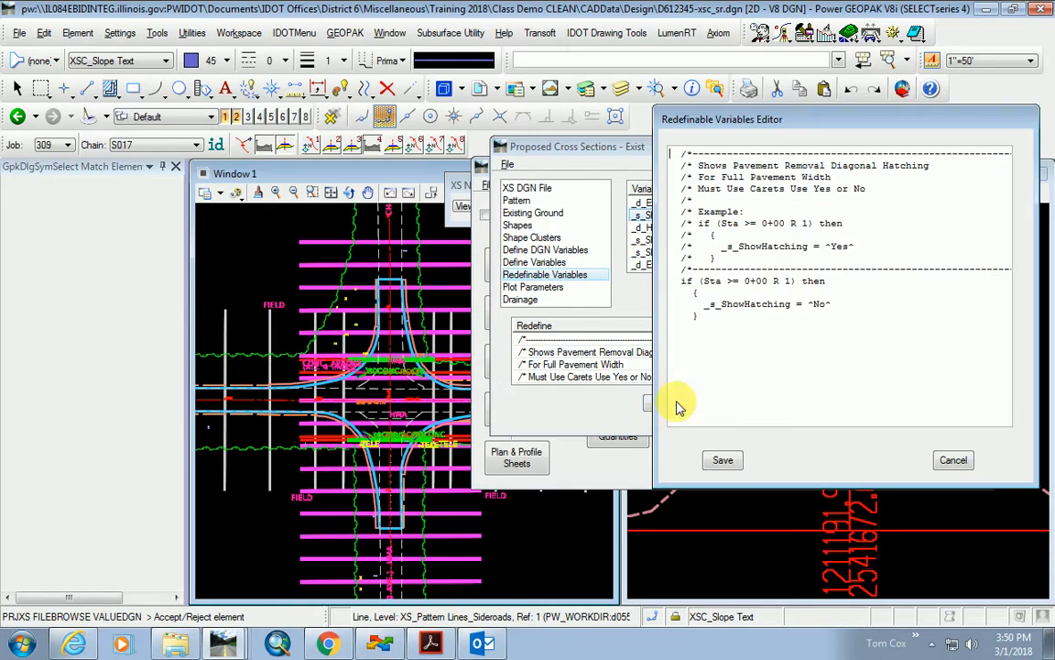
click(827, 304)
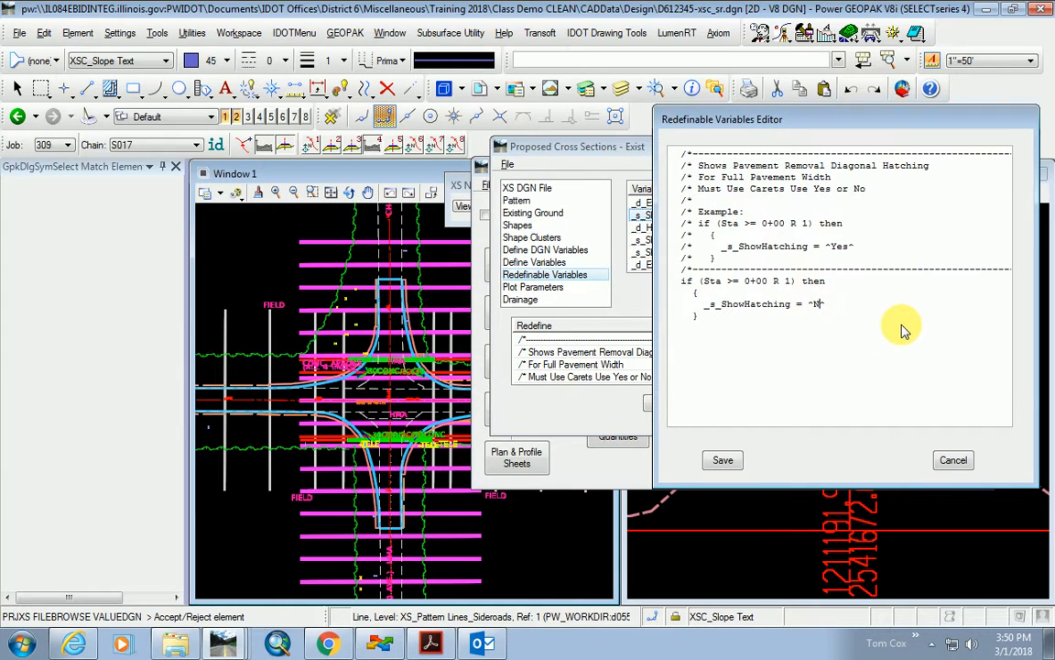
text(Yes^)
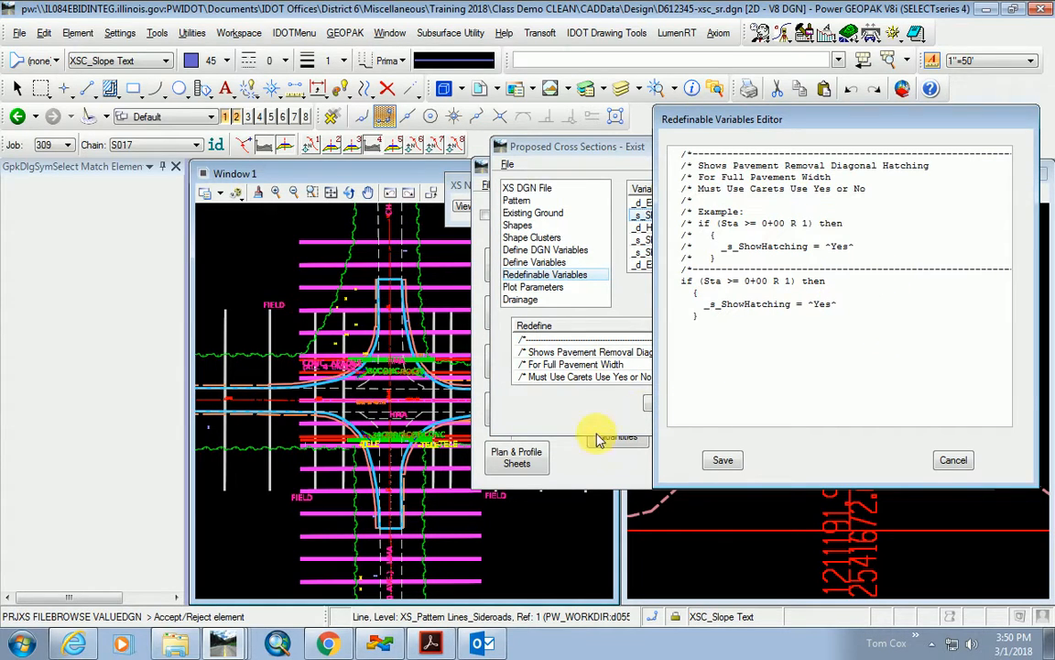
click(723, 460)
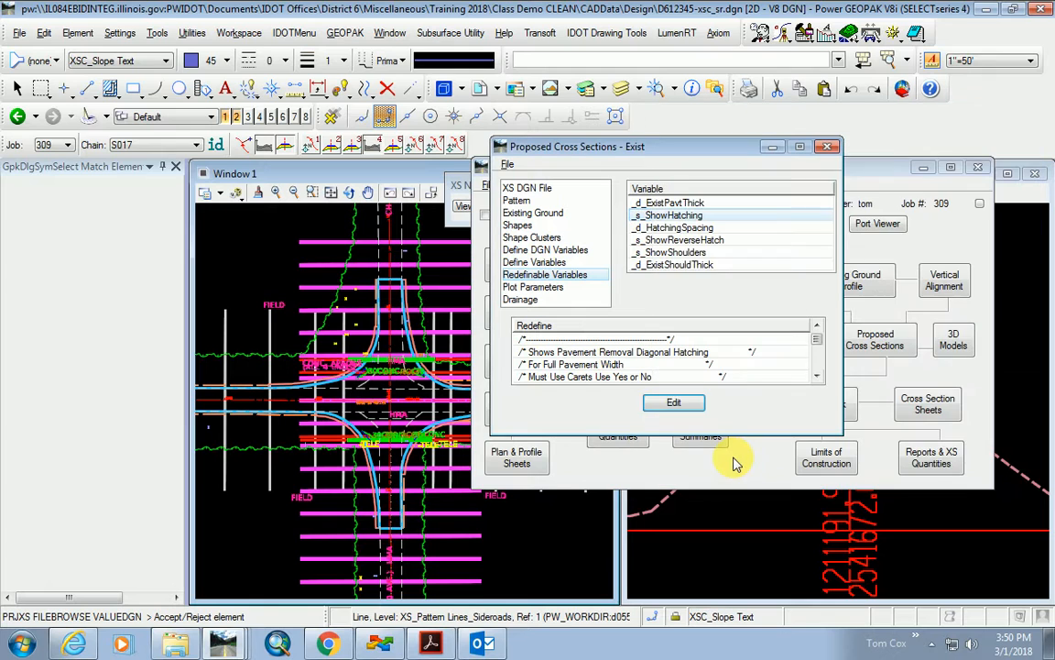
Change _d_HatchingSpacing from .5 to .67.
click(696, 227)
scroll(673, 371, down, 2)
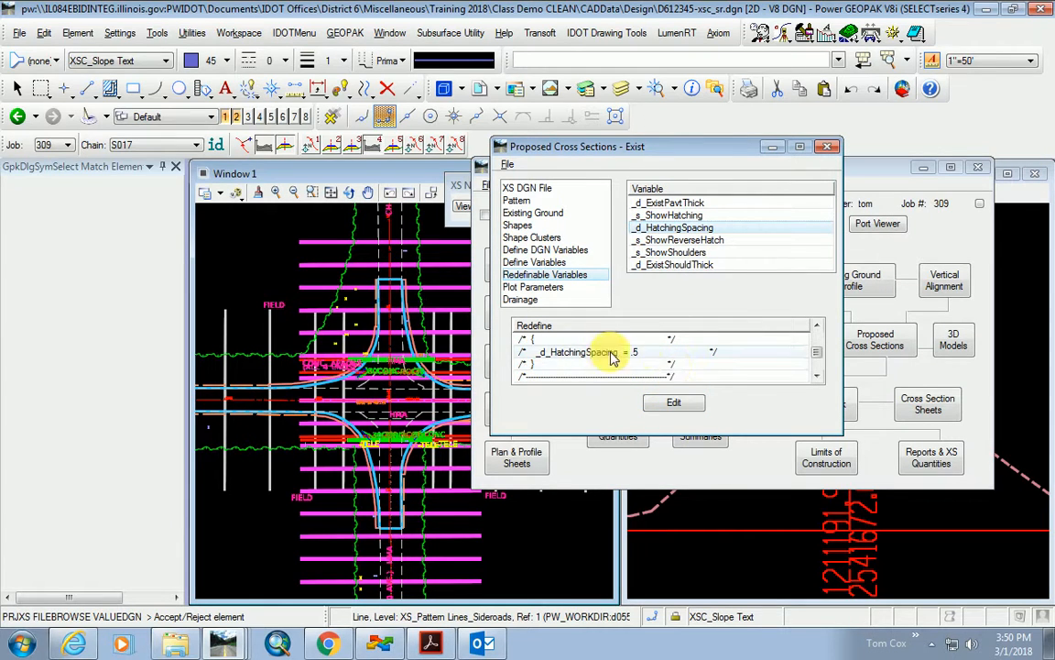
click(656, 353)
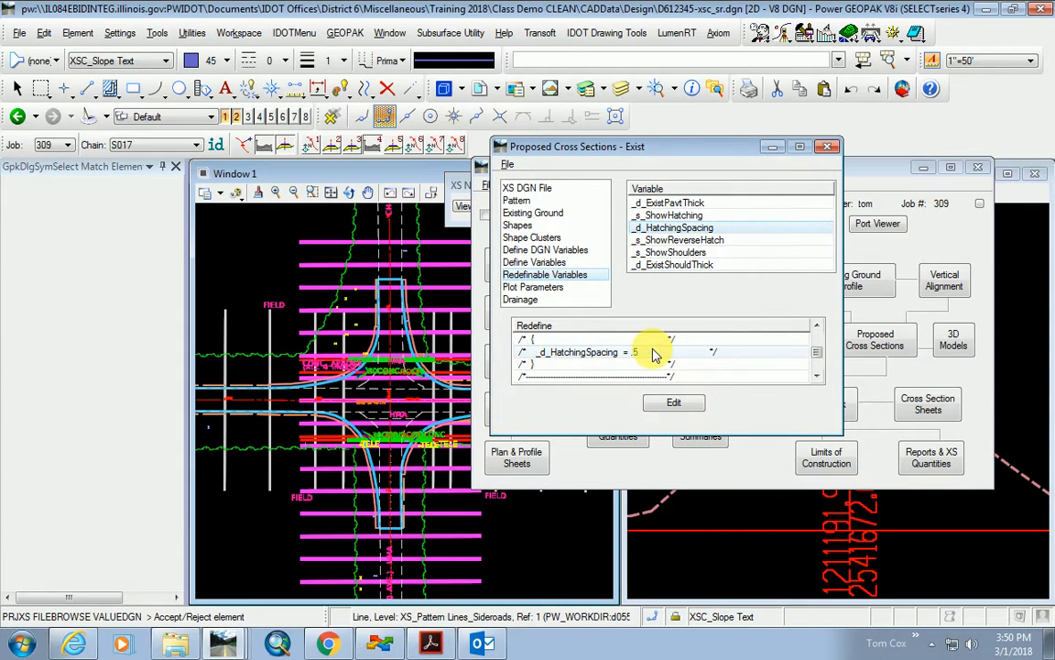
click(675, 405)
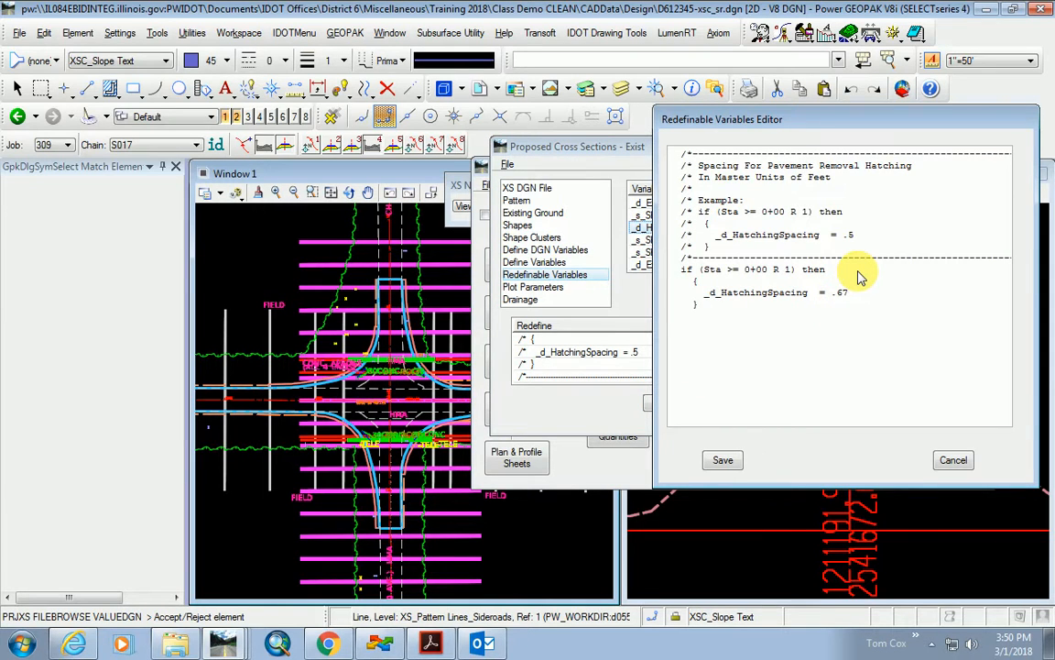
click(727, 461)
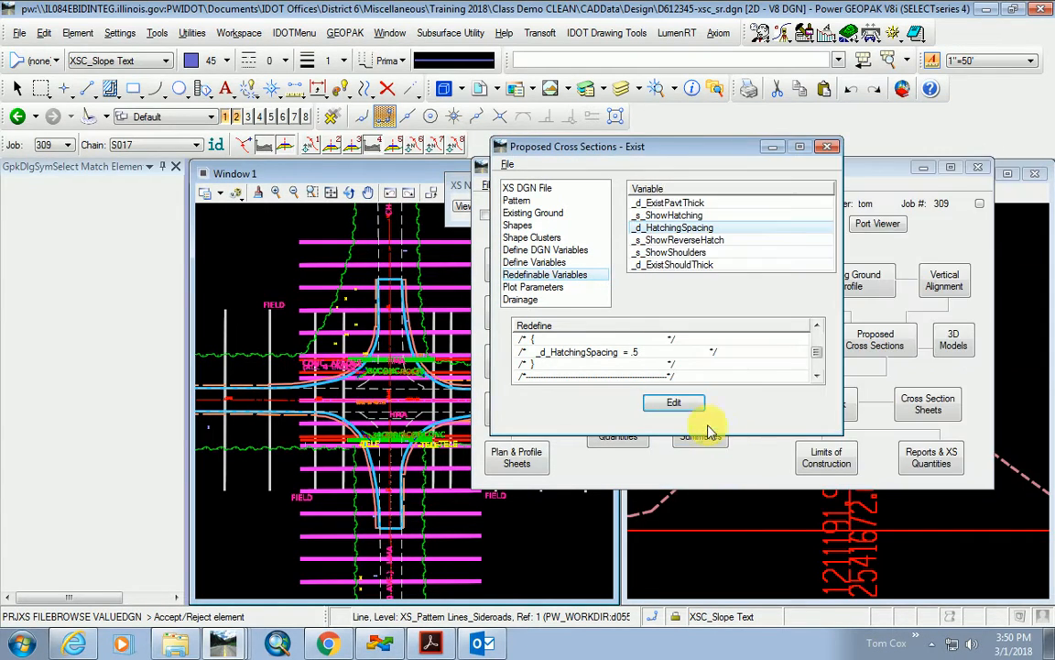
Save the cross section settings with File > Save Settings.
click(535, 287)
click(506, 165)
click(507, 165)
click(507, 163)
click(539, 201)
Run the proposed cross sections for S017 and close the finished processing report.
drag(742, 158, 524, 193)
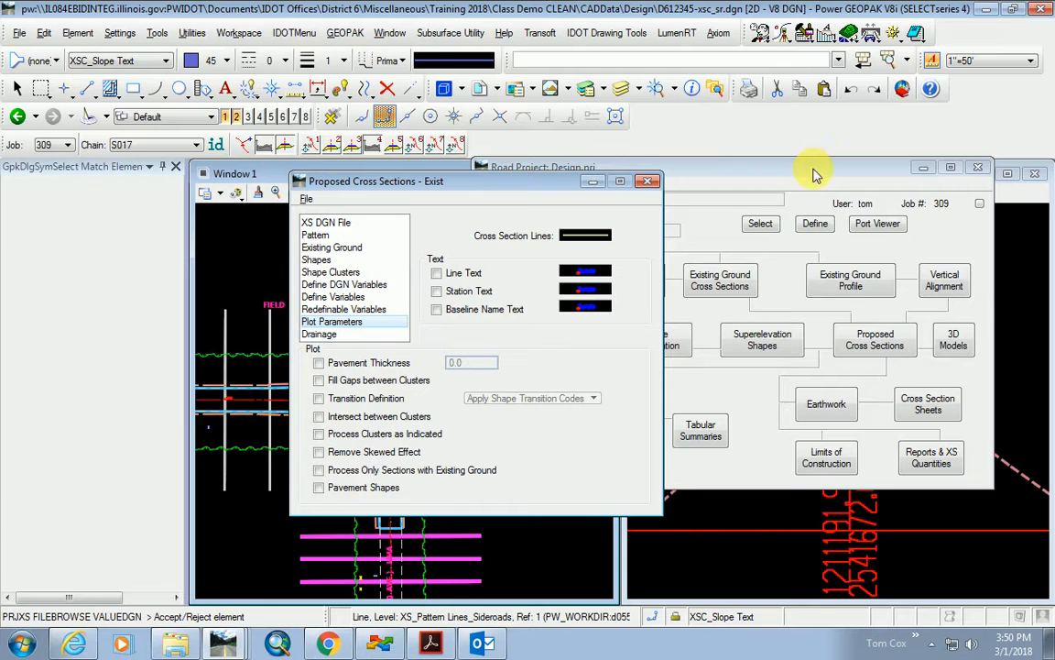
click(981, 204)
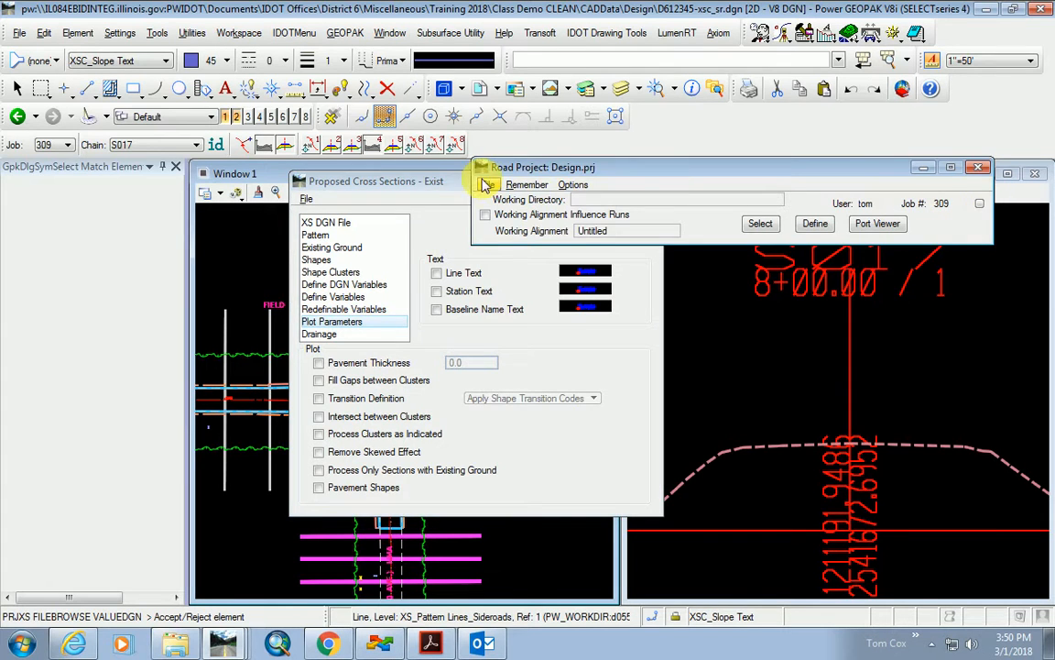
drag(437, 181, 755, 106)
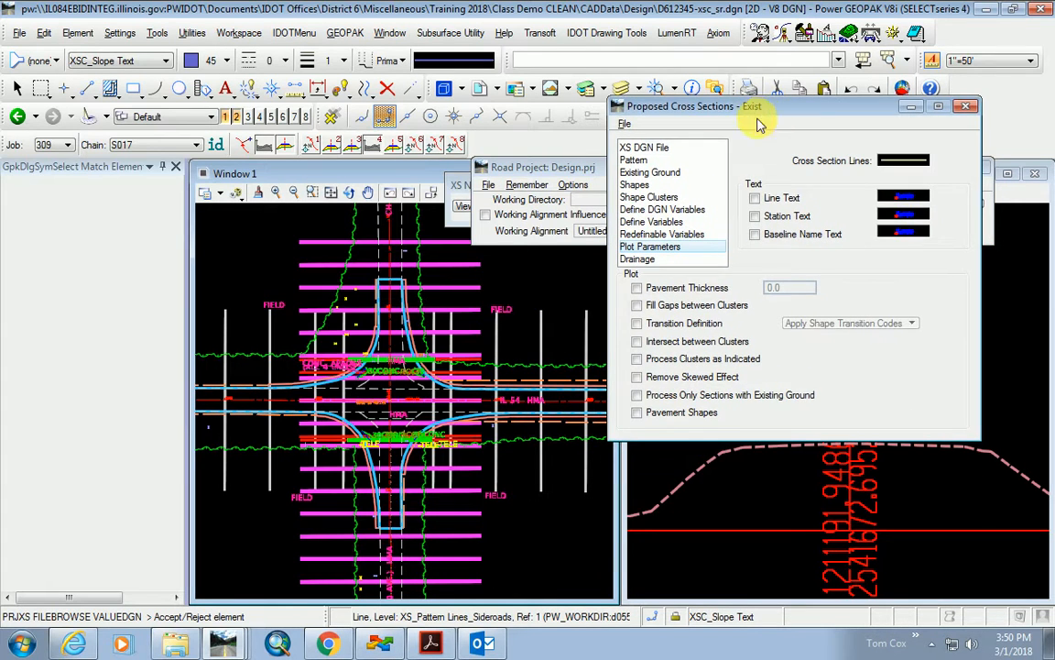
click(626, 125)
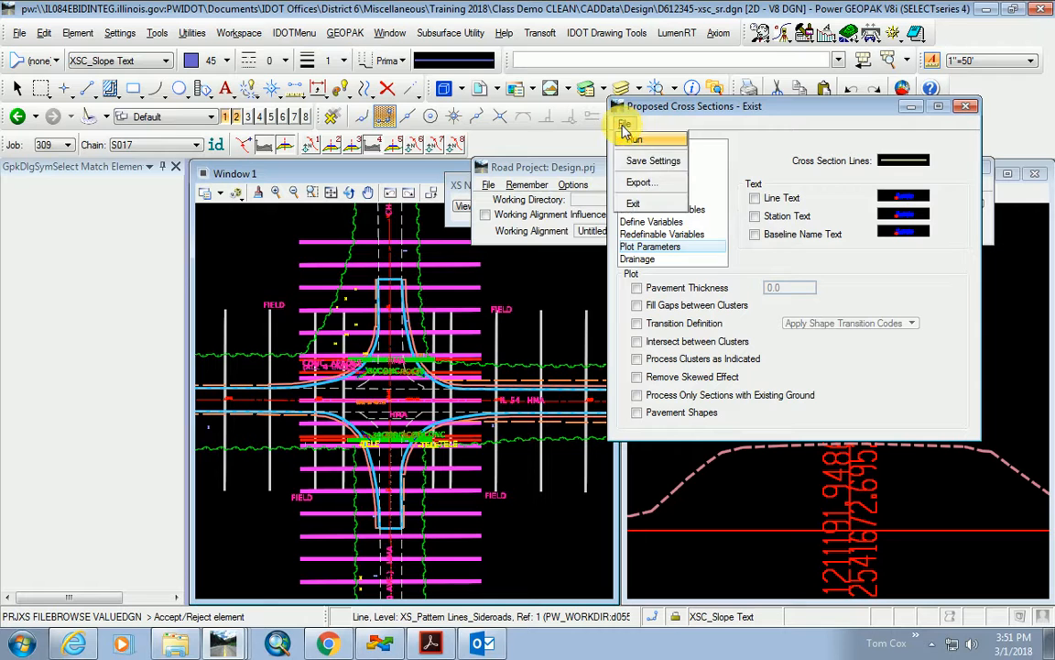
click(637, 142)
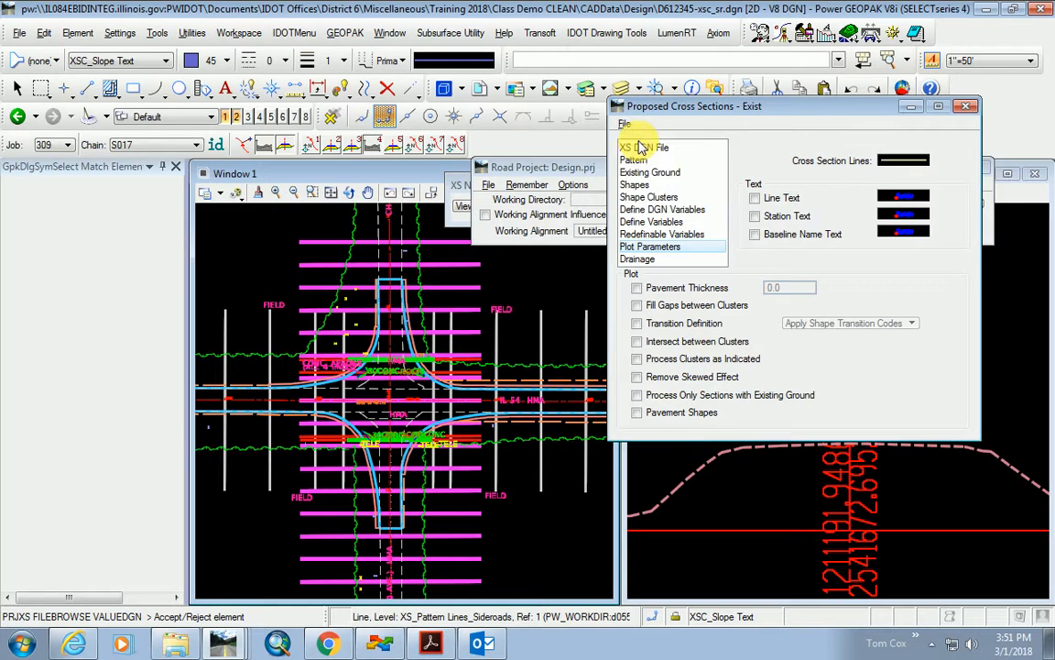
click(572, 462)
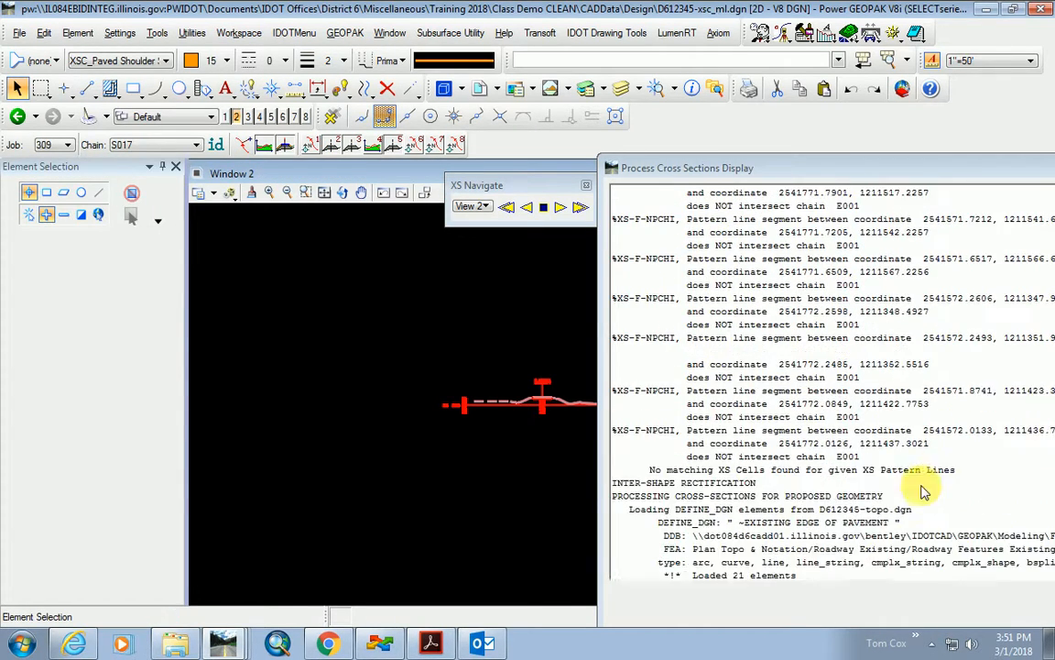
drag(784, 169, 500, 135)
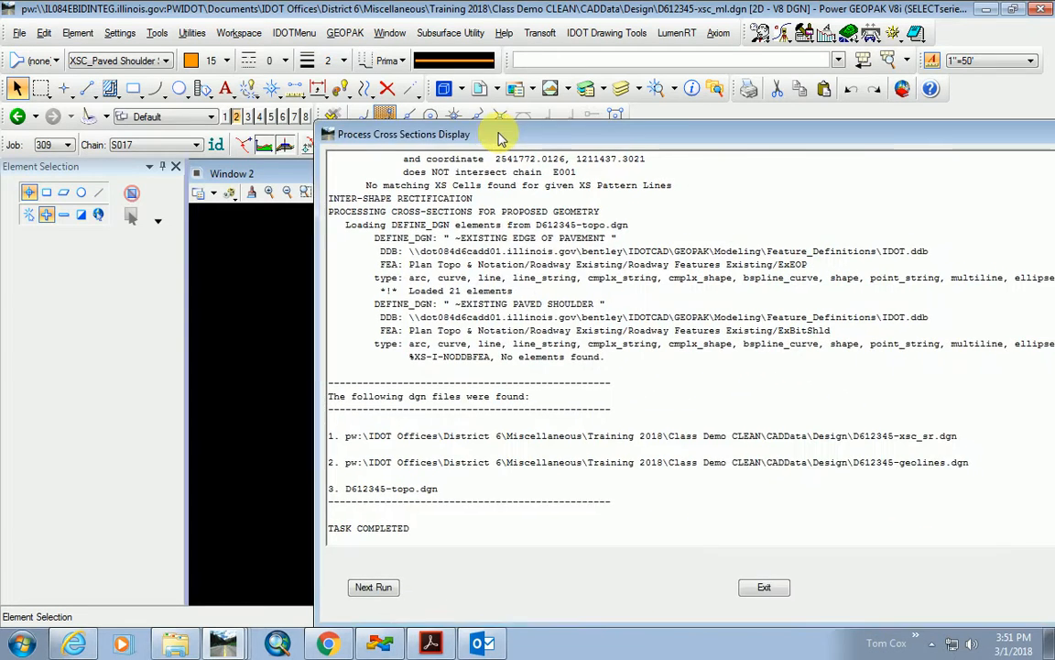
click(777, 589)
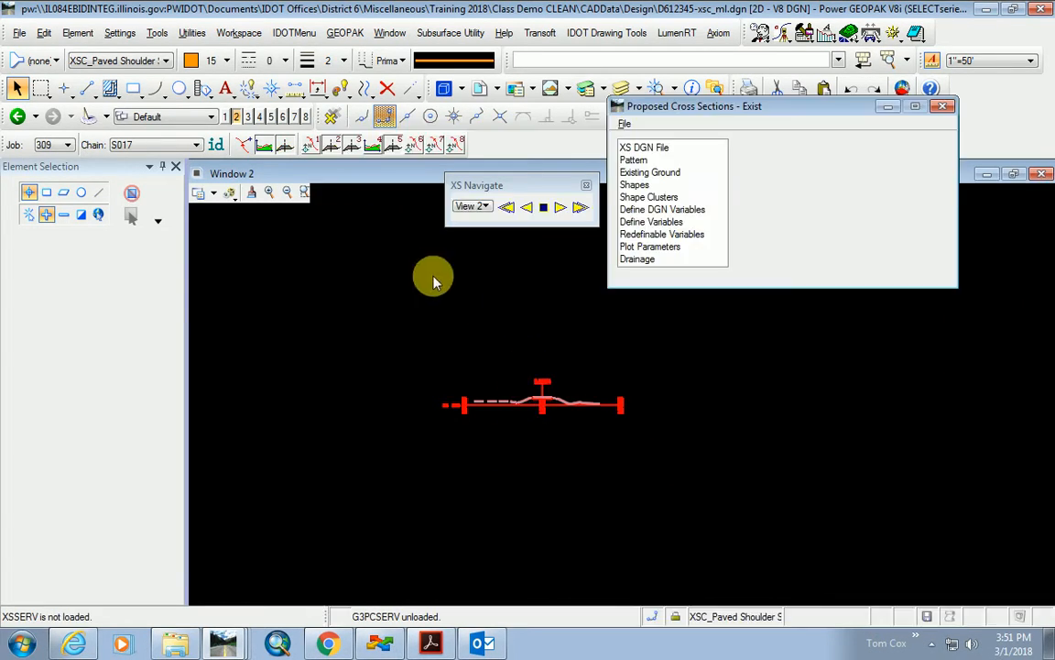
Minimize the Proposed Cross Sections dialog and fit the whole drawing in the view.
click(887, 107)
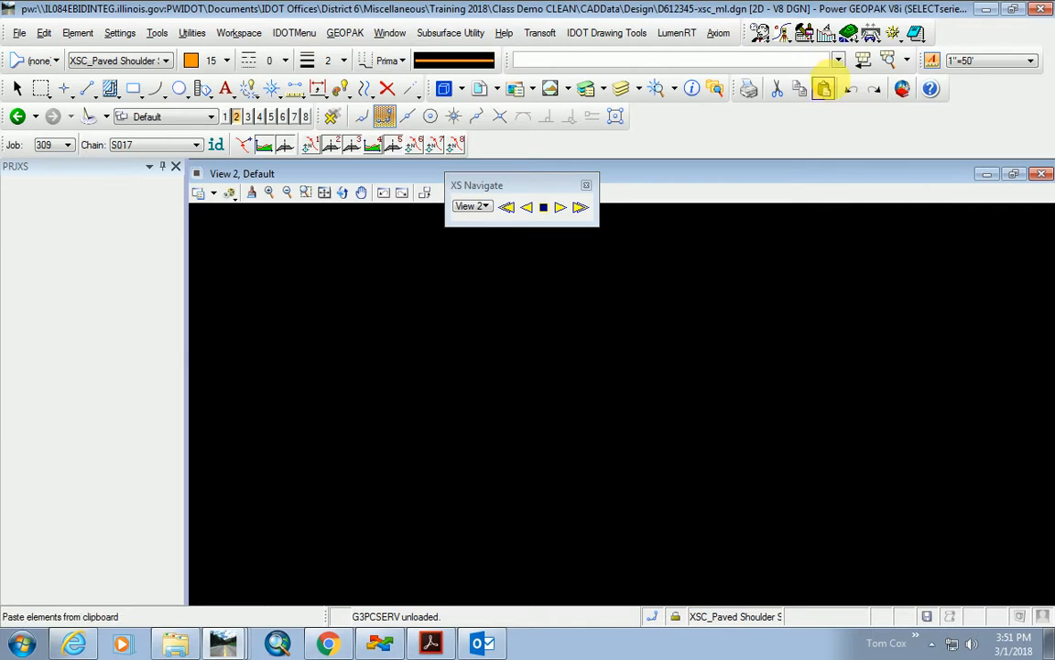
click(324, 194)
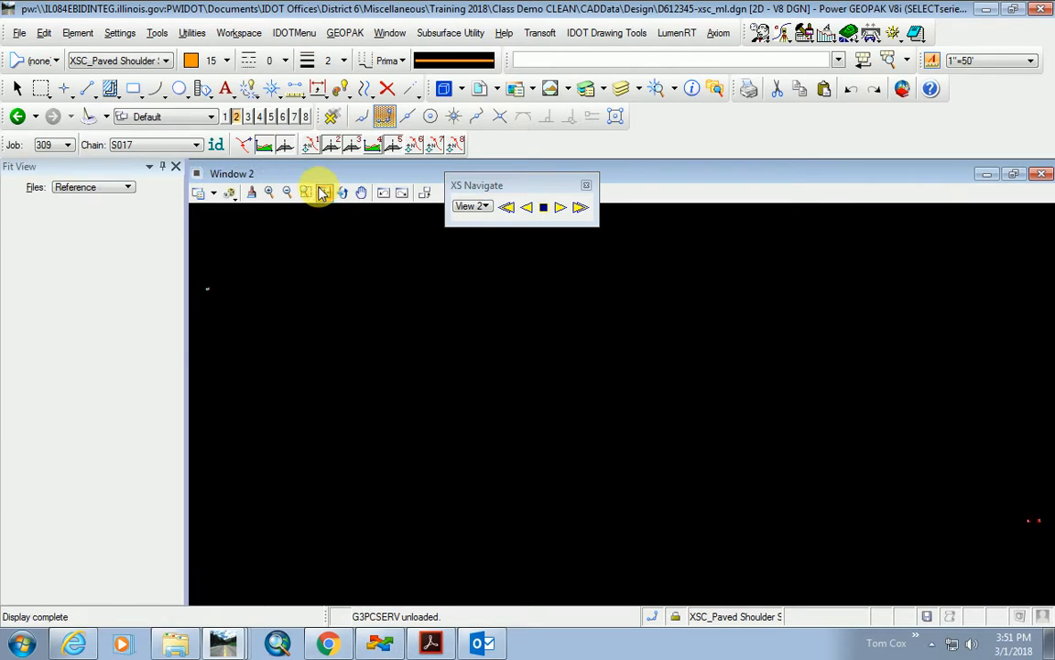
scroll(388, 337, up, 2)
scroll(368, 336, down, 3)
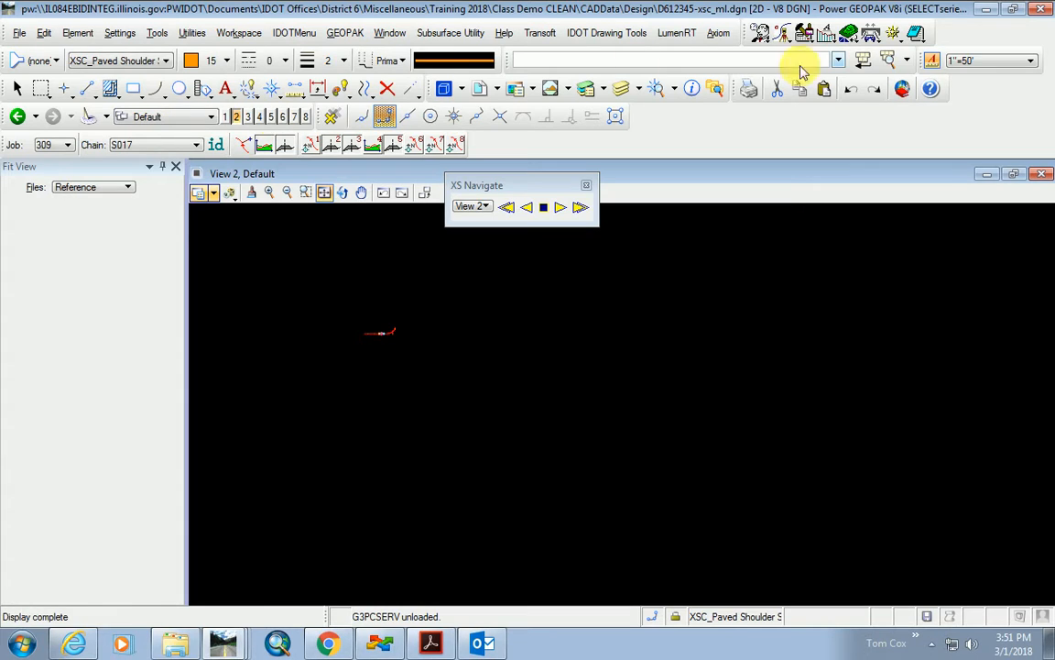
click(761, 34)
click(786, 76)
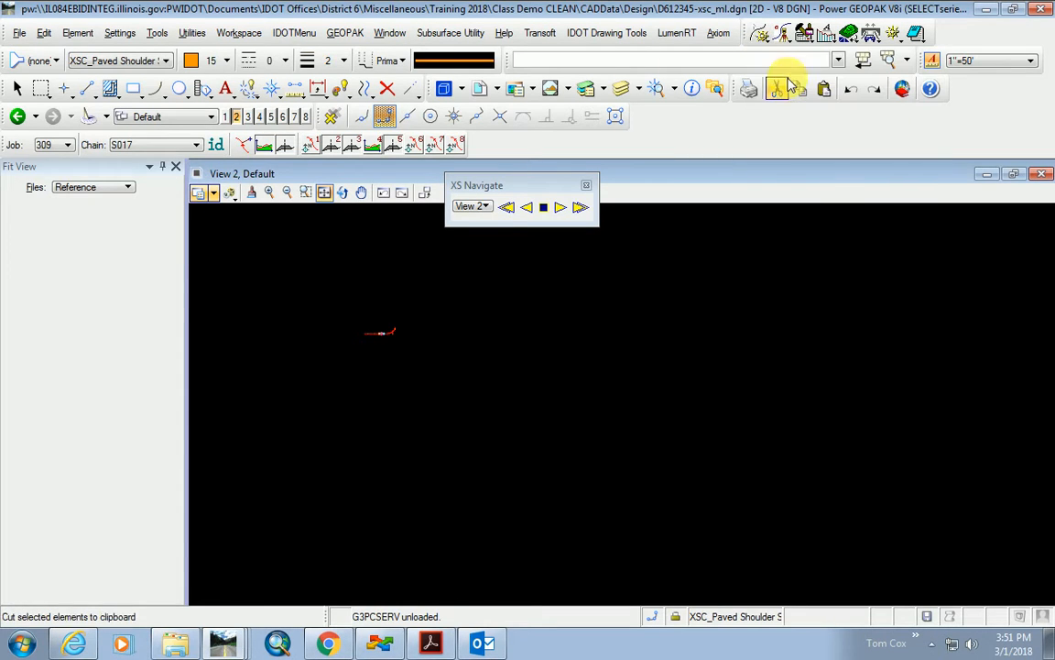
Make E001 the active chain and zoom around its mainline cross sections from 854+50.00.
click(195, 147)
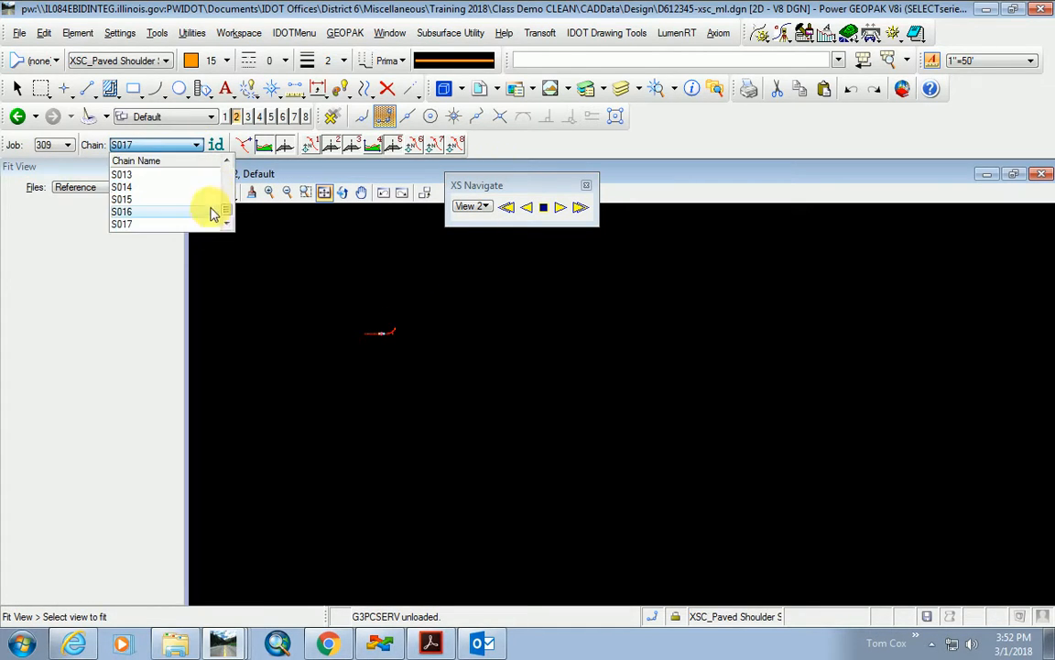
drag(227, 211, 231, 167)
click(138, 187)
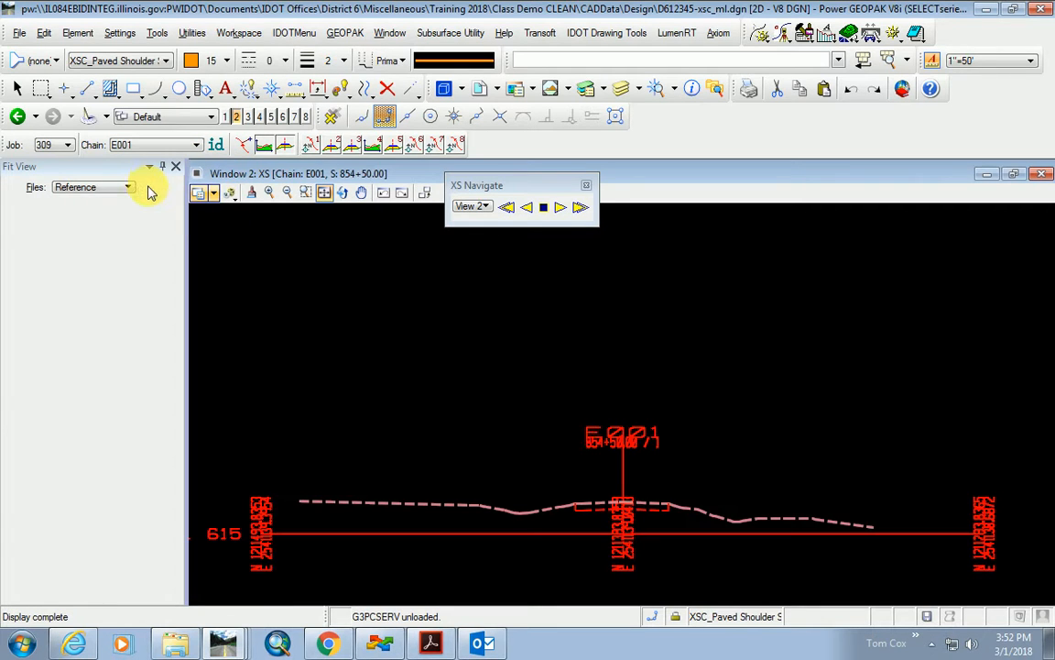
scroll(636, 523, up, 1)
scroll(580, 468, down, 5)
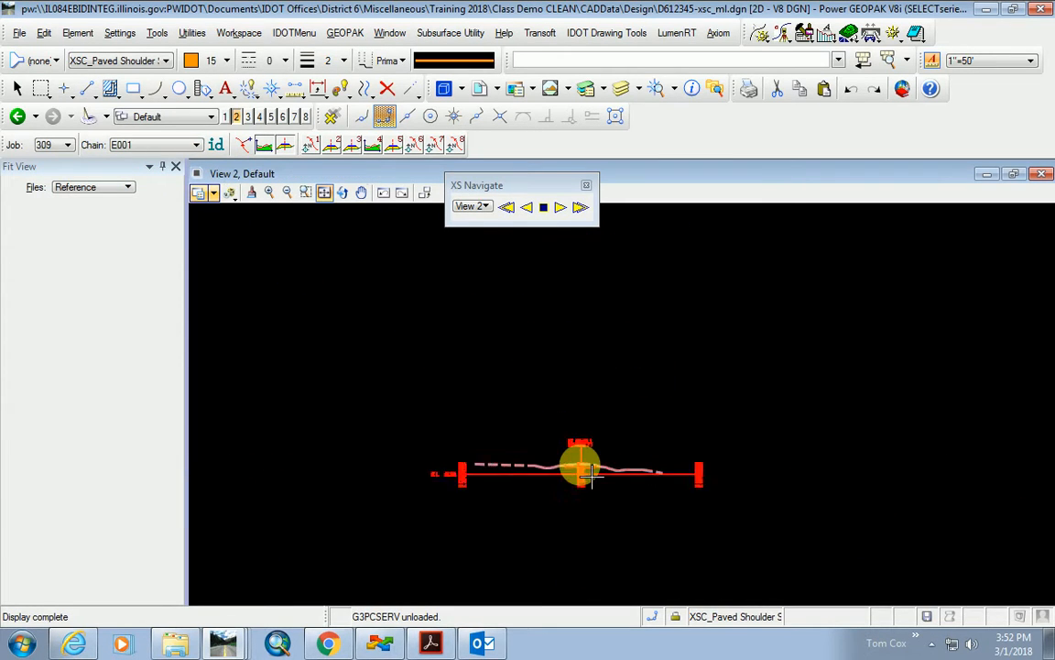
scroll(579, 471, up, 5)
scroll(579, 463, down, 4)
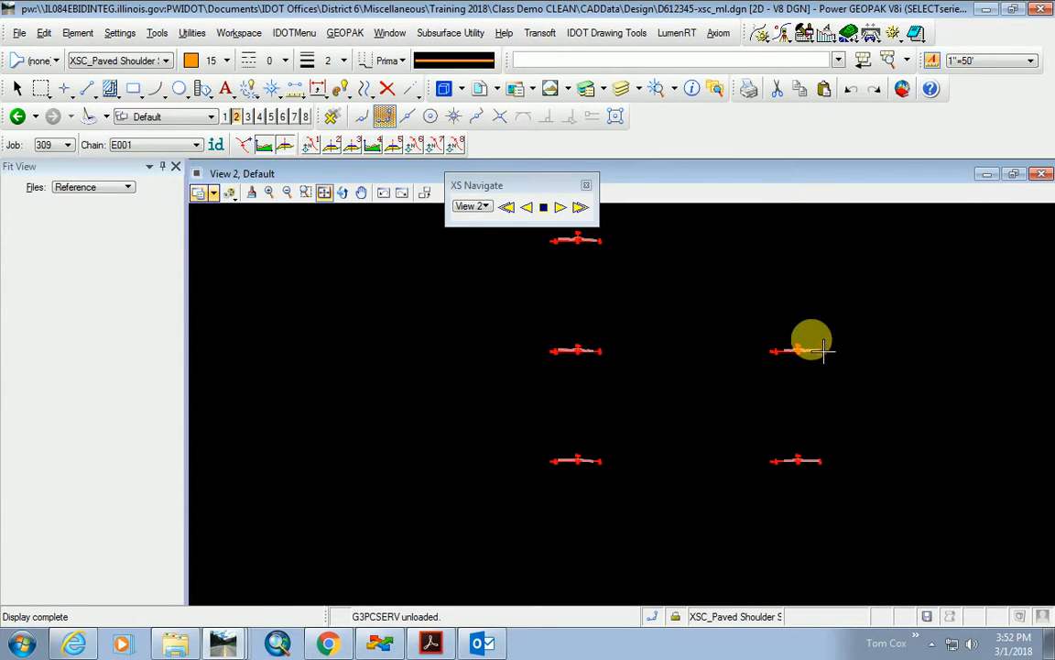
scroll(738, 401, up, 3)
scroll(739, 400, down, 3)
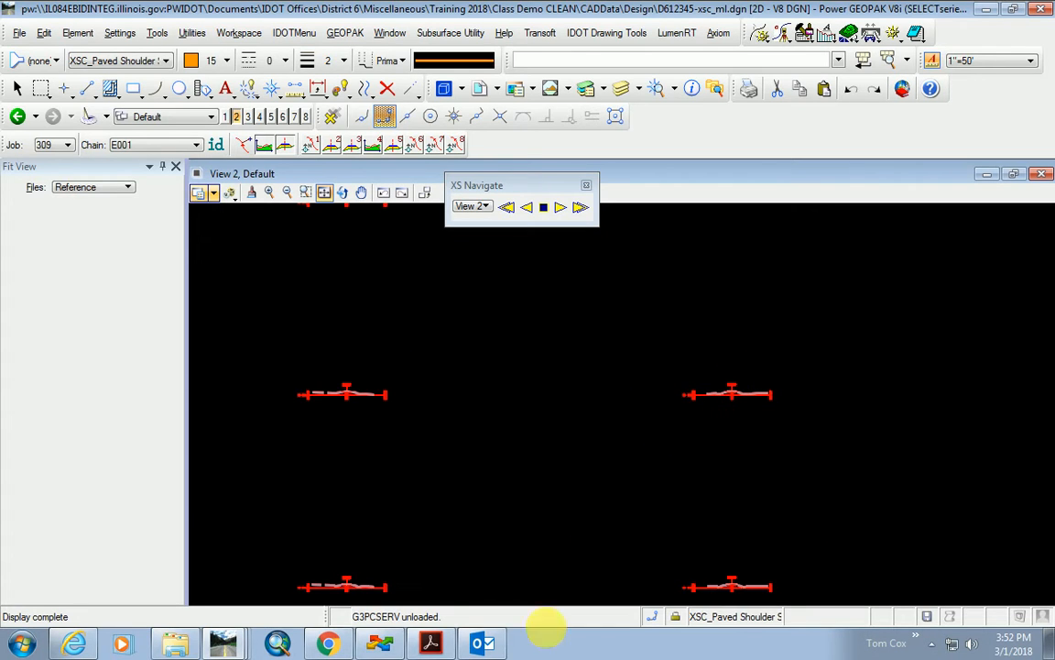
click(379, 642)
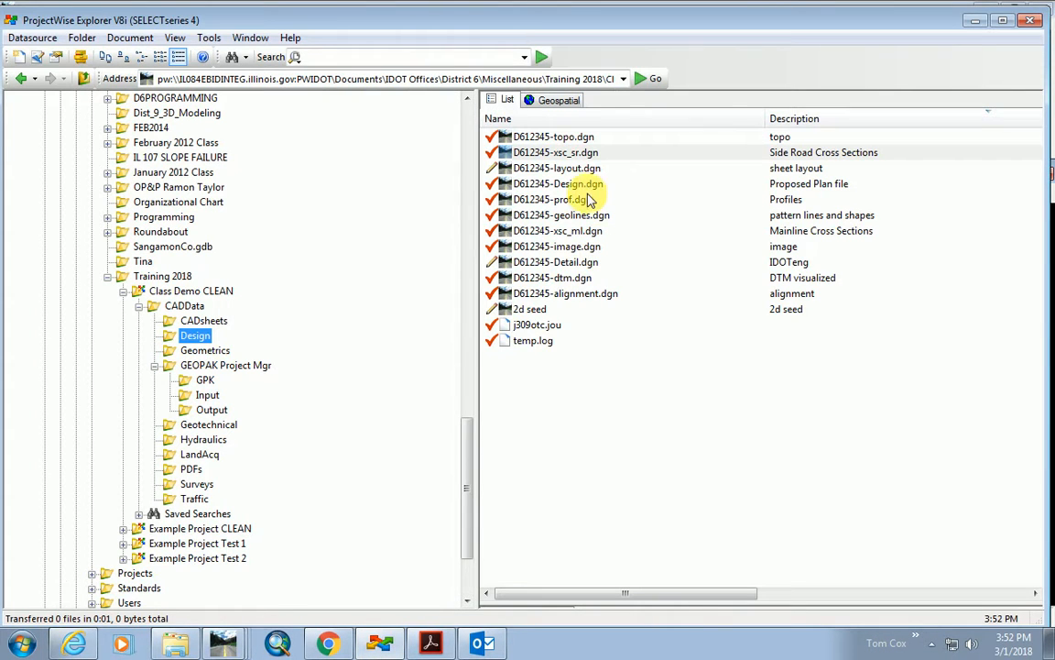
Open D612345-xsc_sr.dgn and check D612345-xsc_ml.dgn back in.
double_click(575, 152)
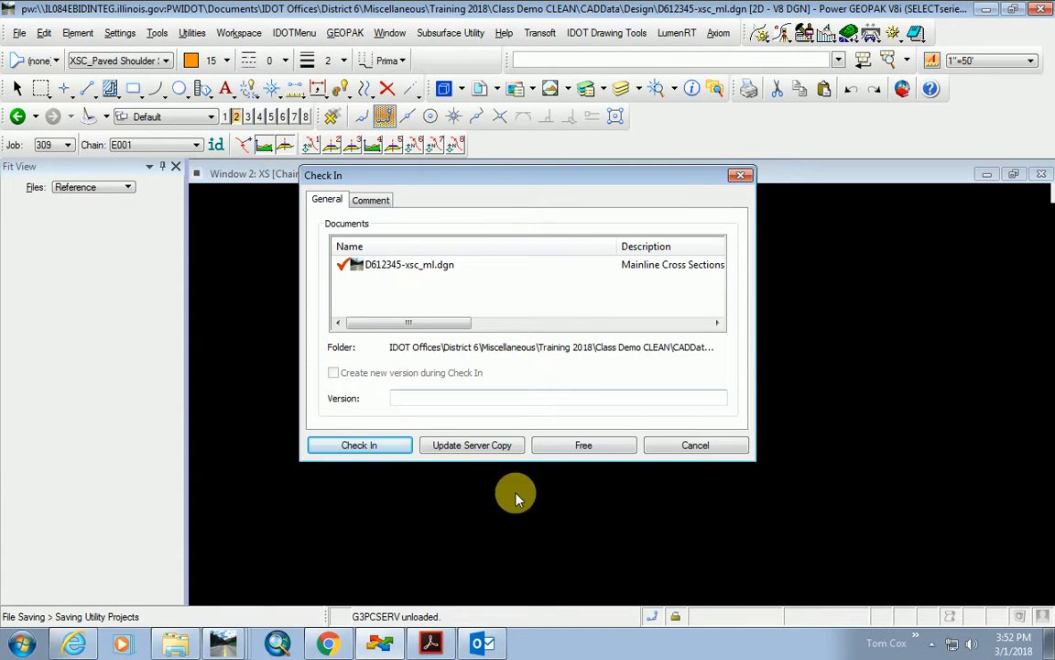
click(363, 447)
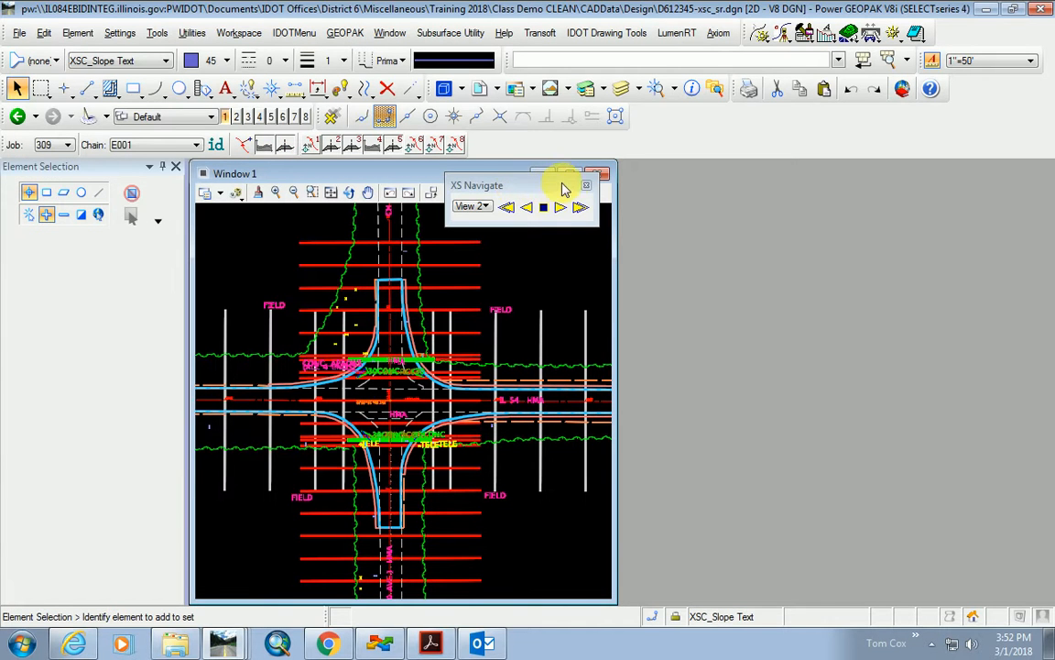
Maximize Window 1 as a Cross Section view and make S017 the active chain.
drag(546, 189, 491, 319)
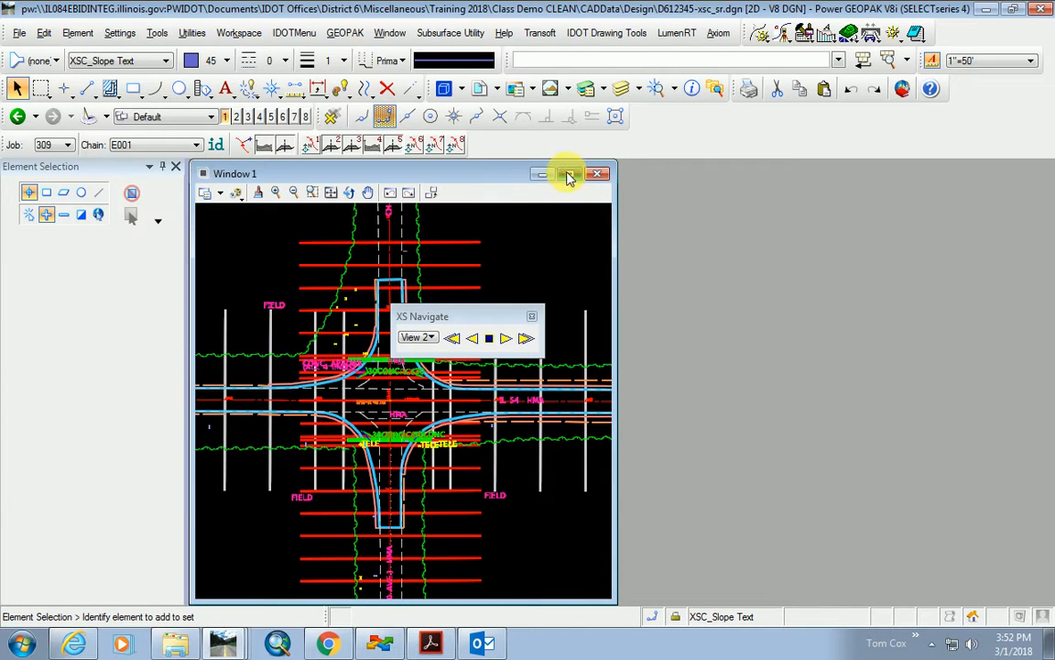
click(568, 176)
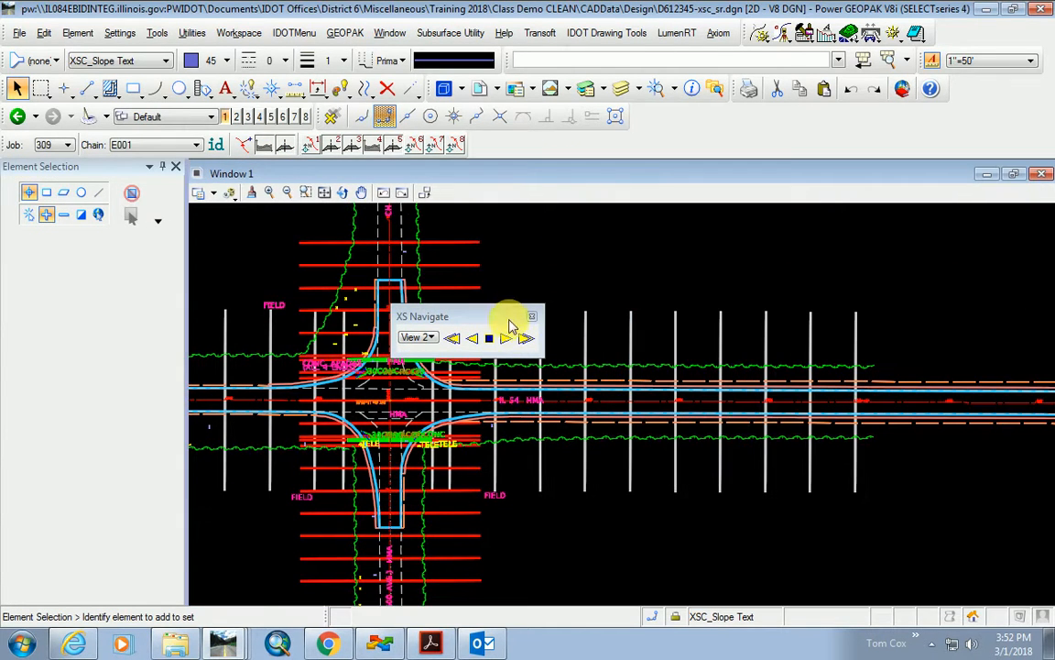
click(312, 149)
click(348, 173)
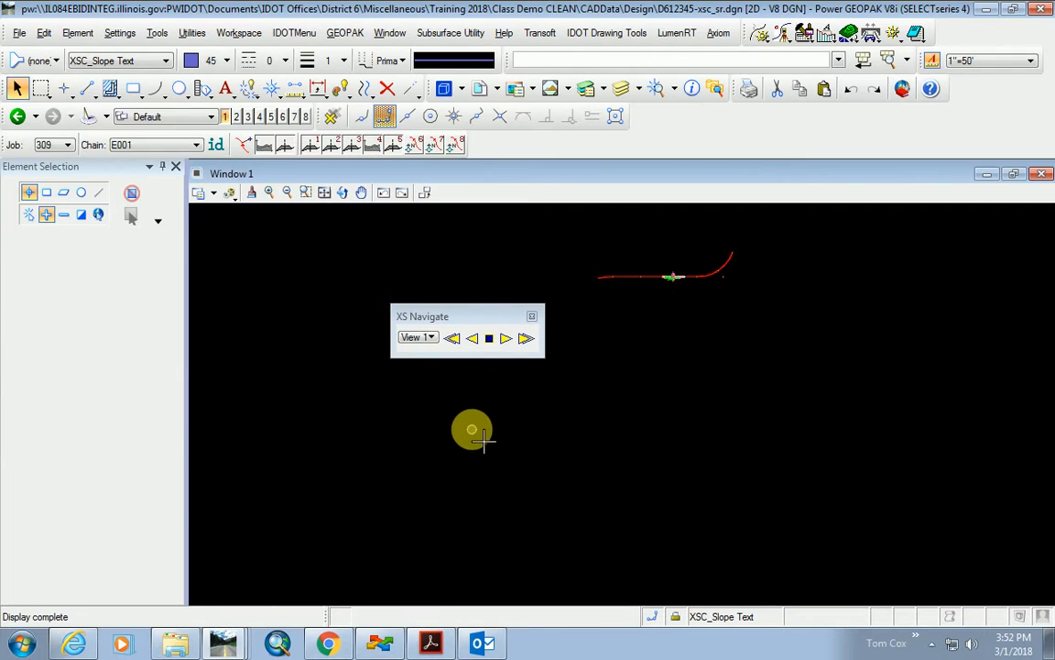
click(160, 145)
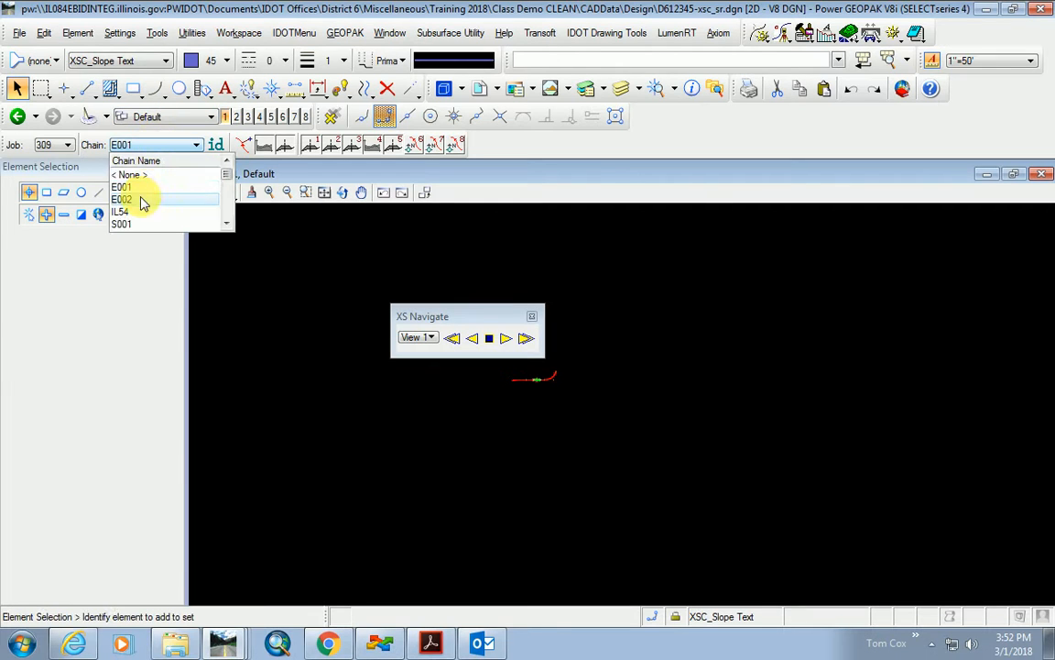
scroll(143, 213, down, 5)
click(138, 224)
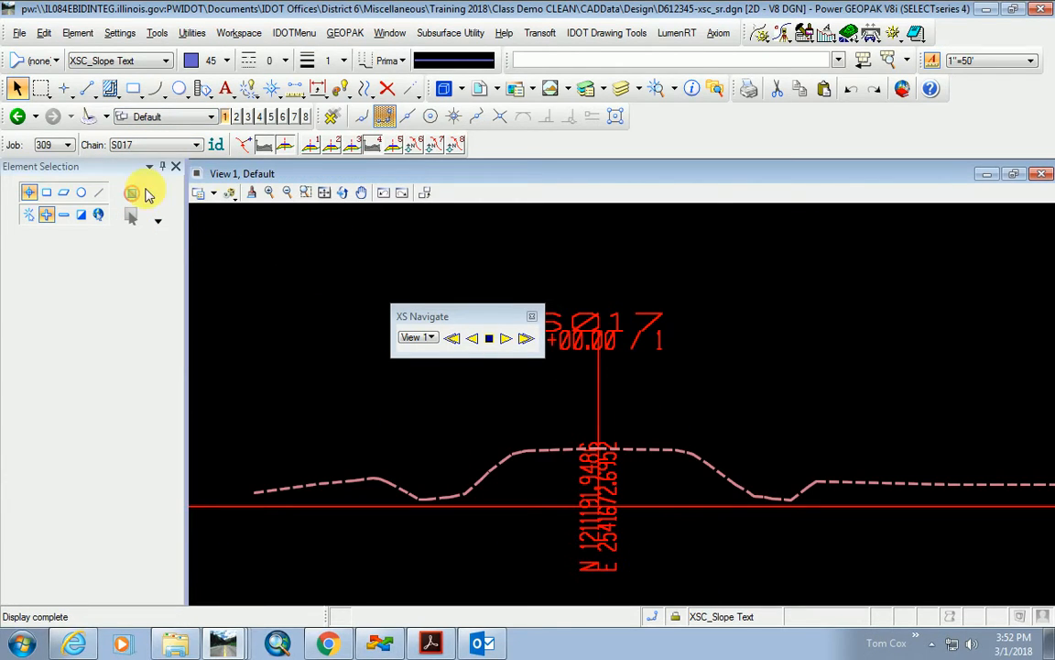
drag(428, 320, 246, 271)
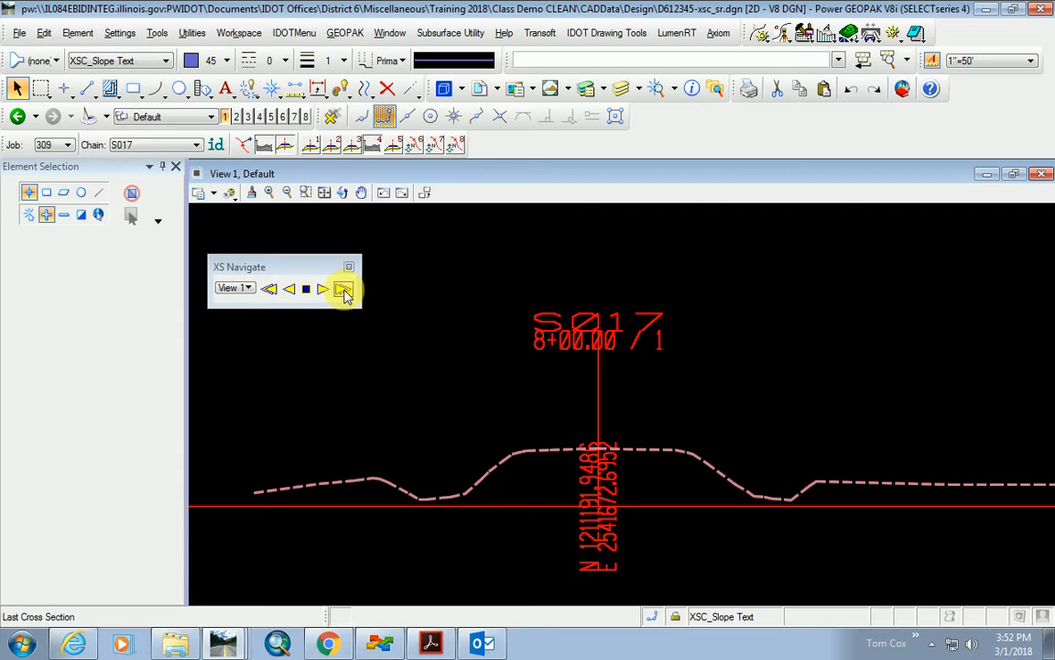
Open the Design.prj road project manager and expand its workflow steps.
click(762, 38)
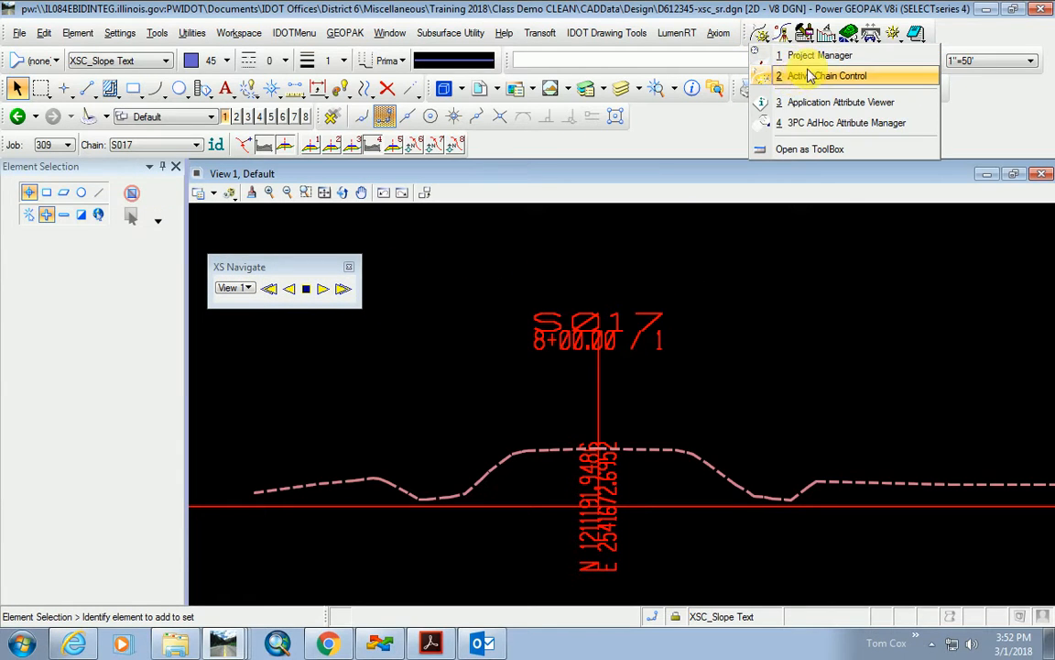
click(810, 57)
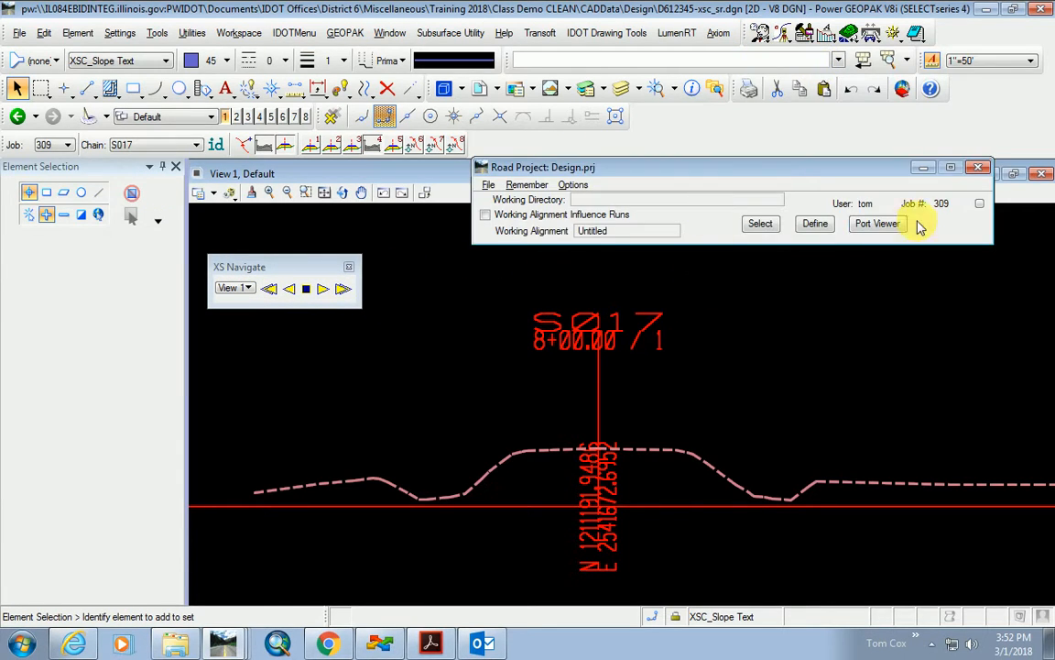
click(976, 202)
Close the Exist Proposed Cross Sections dialog without processing or saving.
click(901, 347)
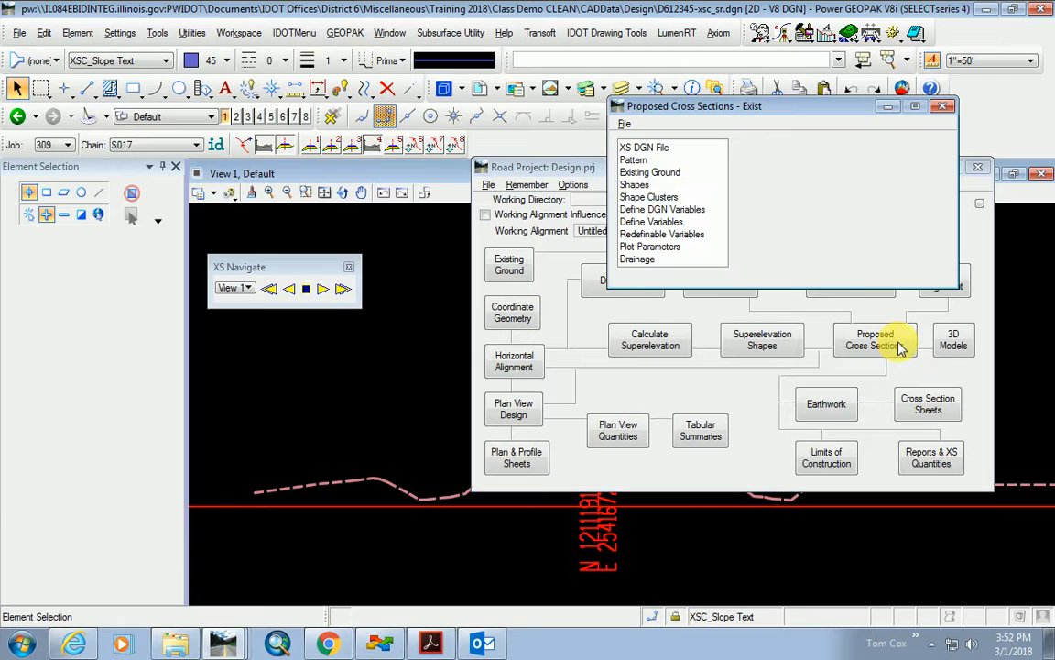
click(623, 124)
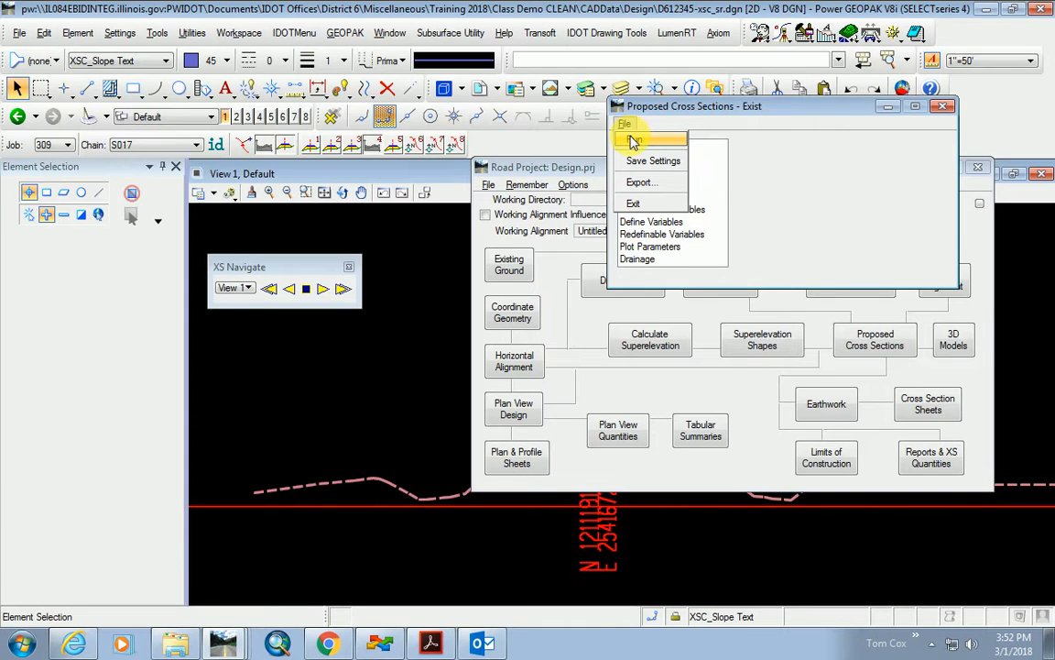
click(633, 140)
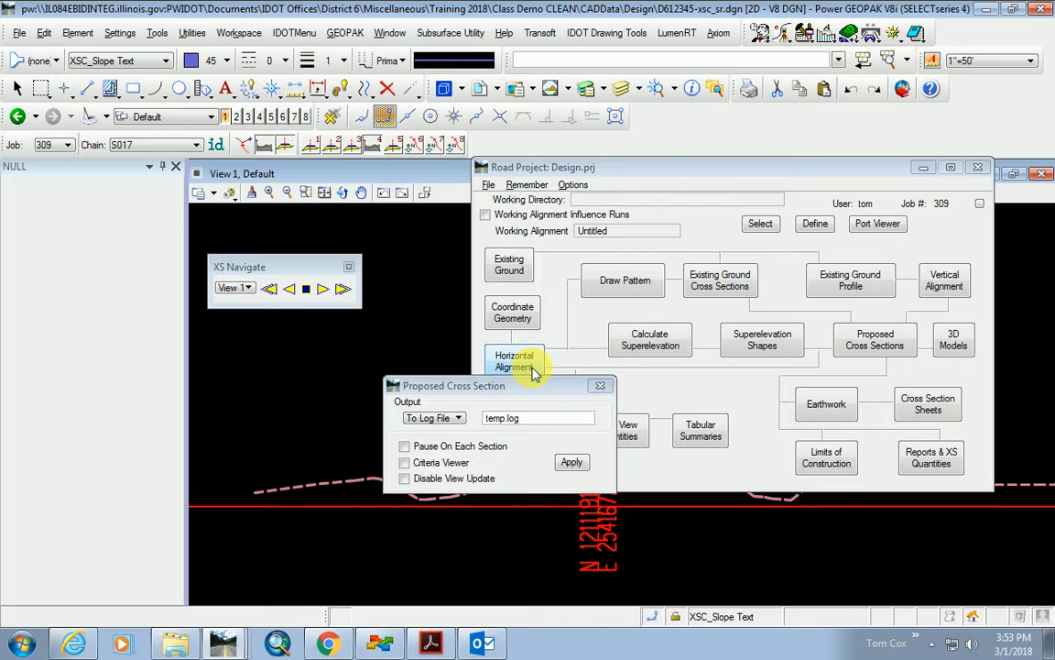
click(601, 387)
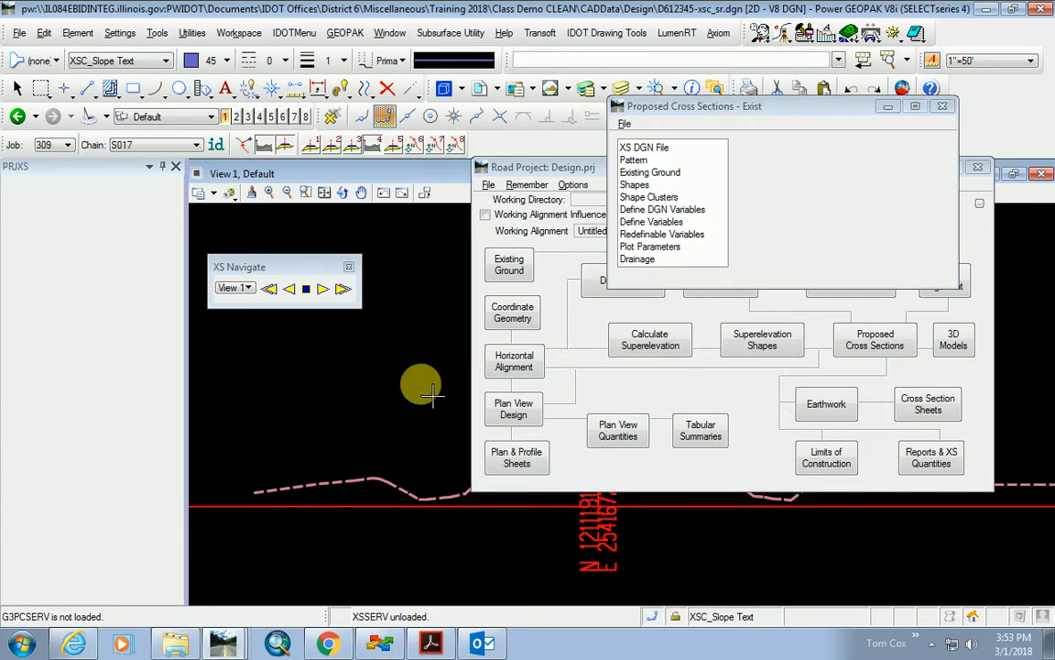
click(943, 108)
click(524, 277)
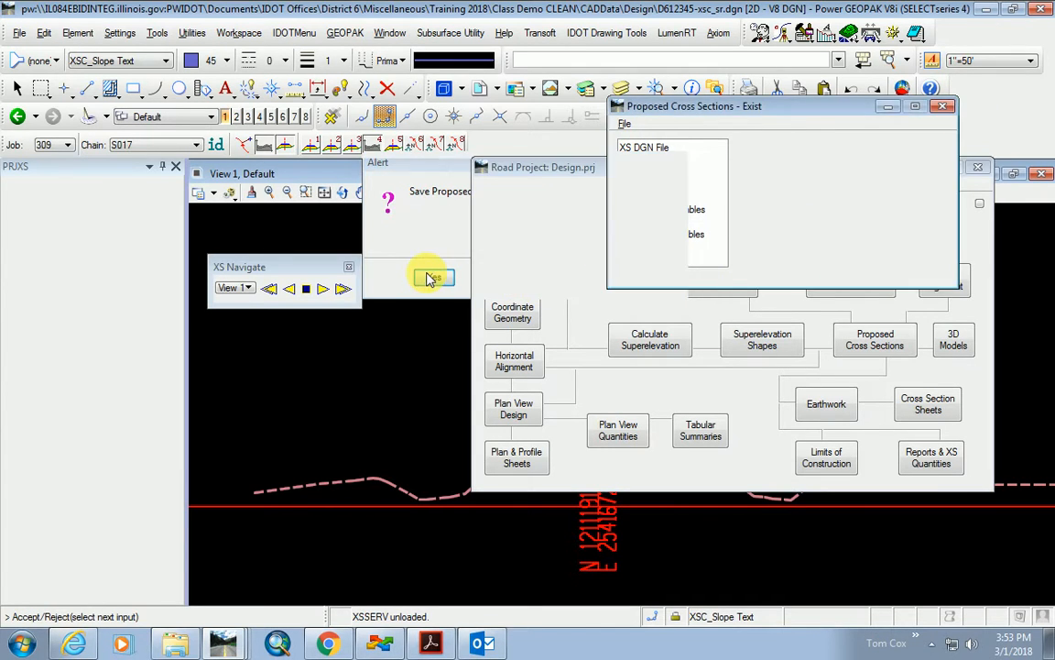
Reopen Proposed Cross Sections and choose Run > New... to start a new run.
click(875, 341)
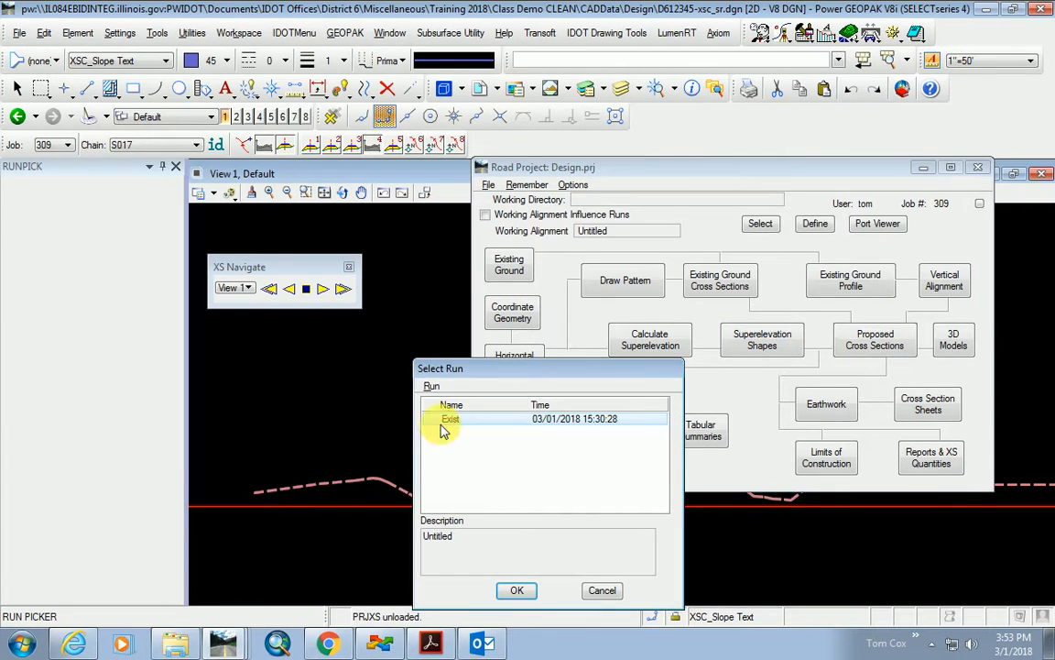
click(431, 386)
click(444, 403)
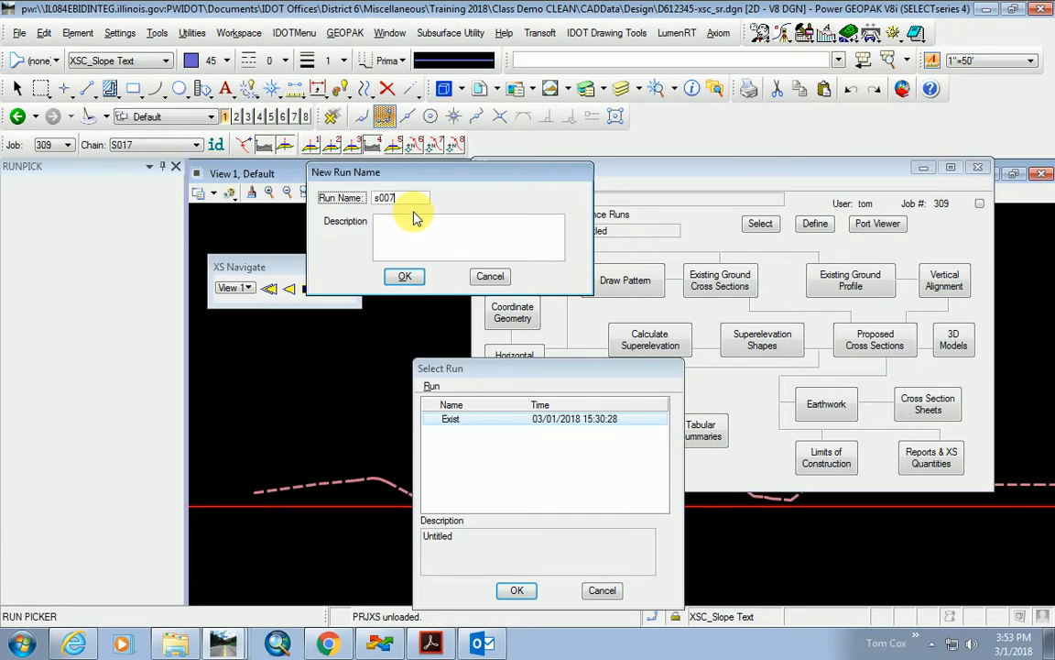
Confirm the new run name s007 and select s007 as the working run.
click(405, 275)
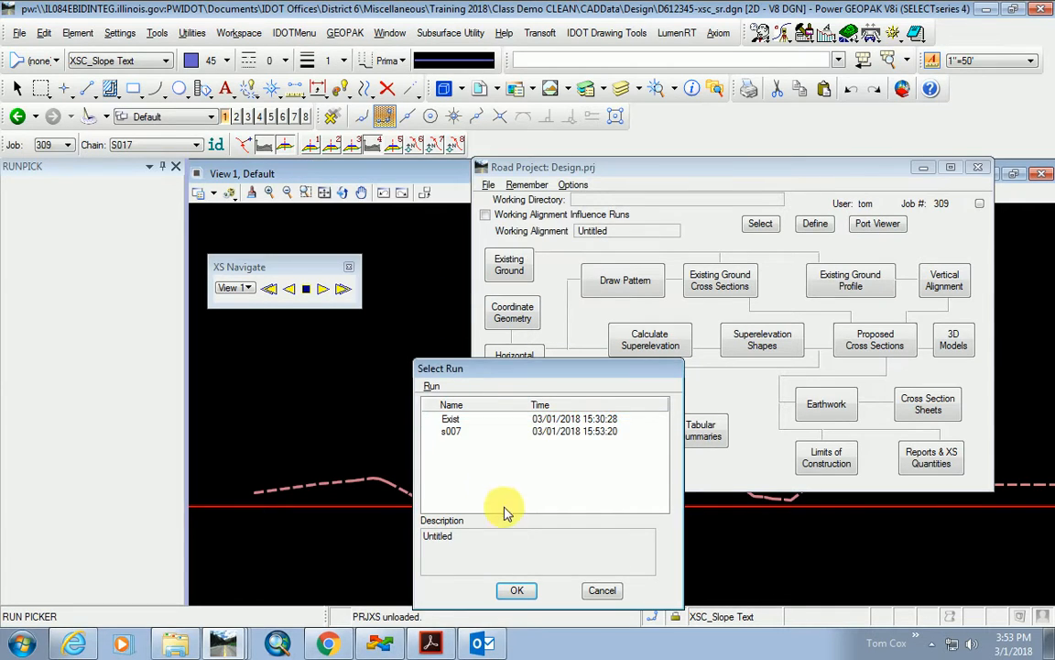
click(452, 432)
click(516, 591)
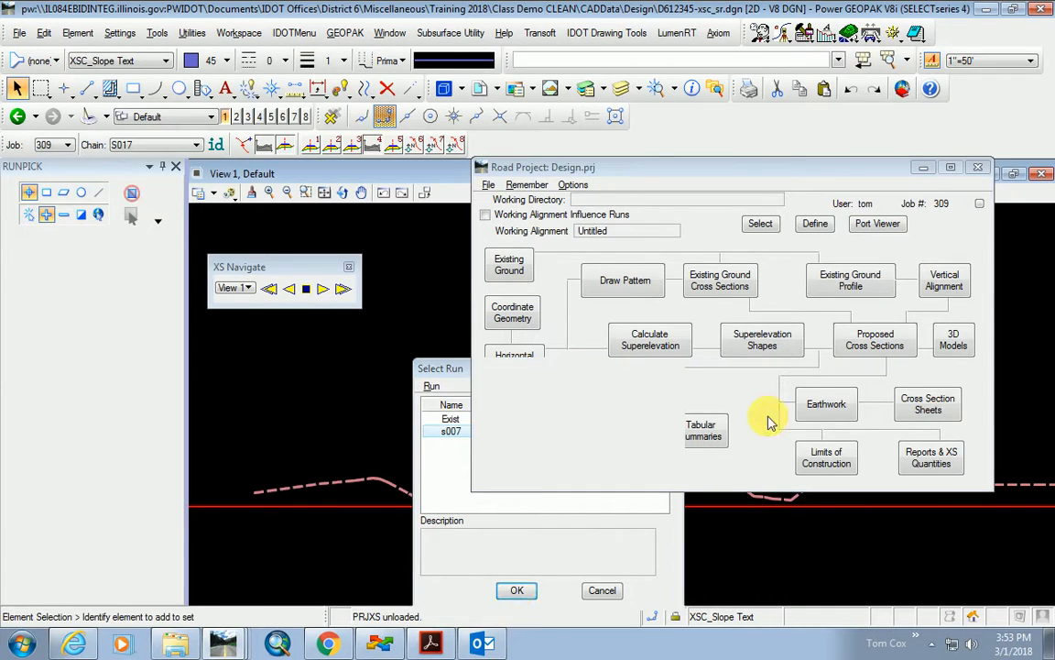
Set the cross-section file to D612345-xsc_sr.dgn with a tolerance of 0.01.
click(643, 147)
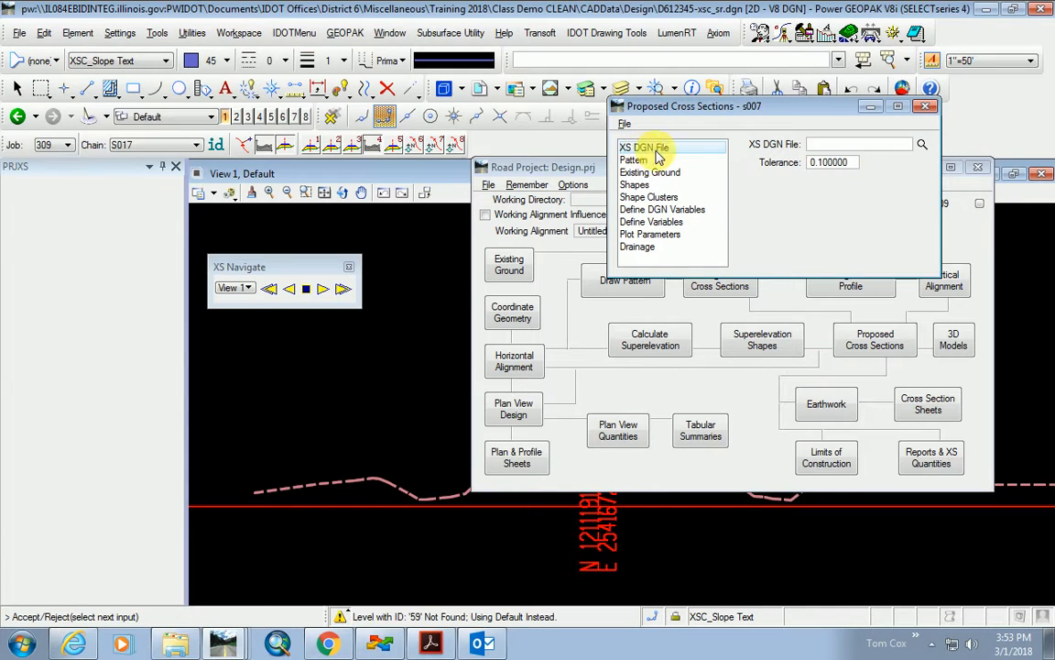
click(921, 143)
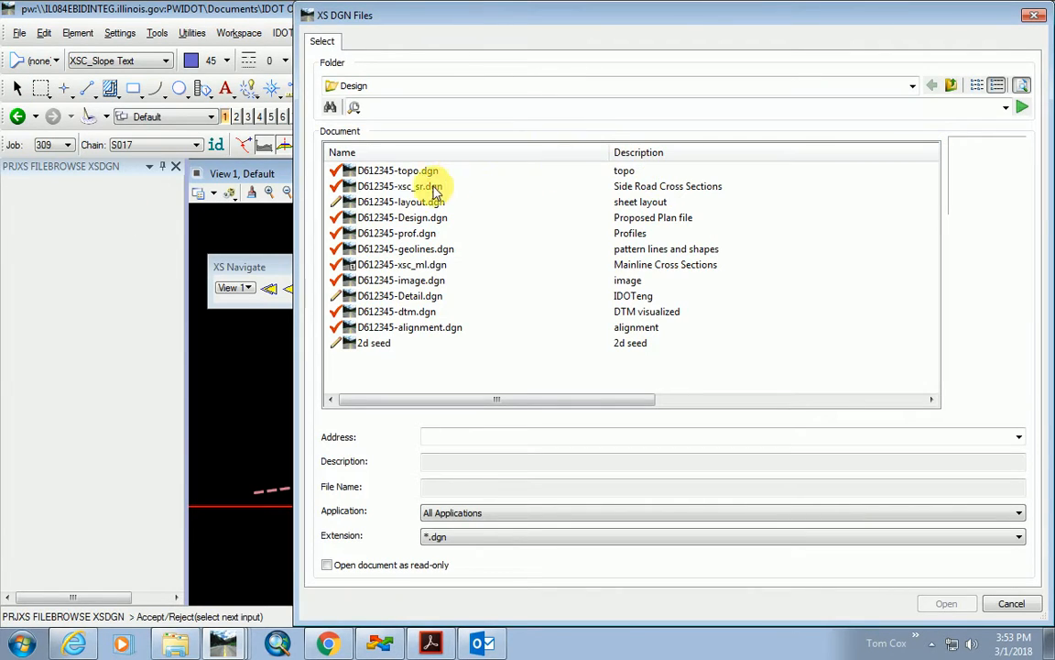
double_click(388, 186)
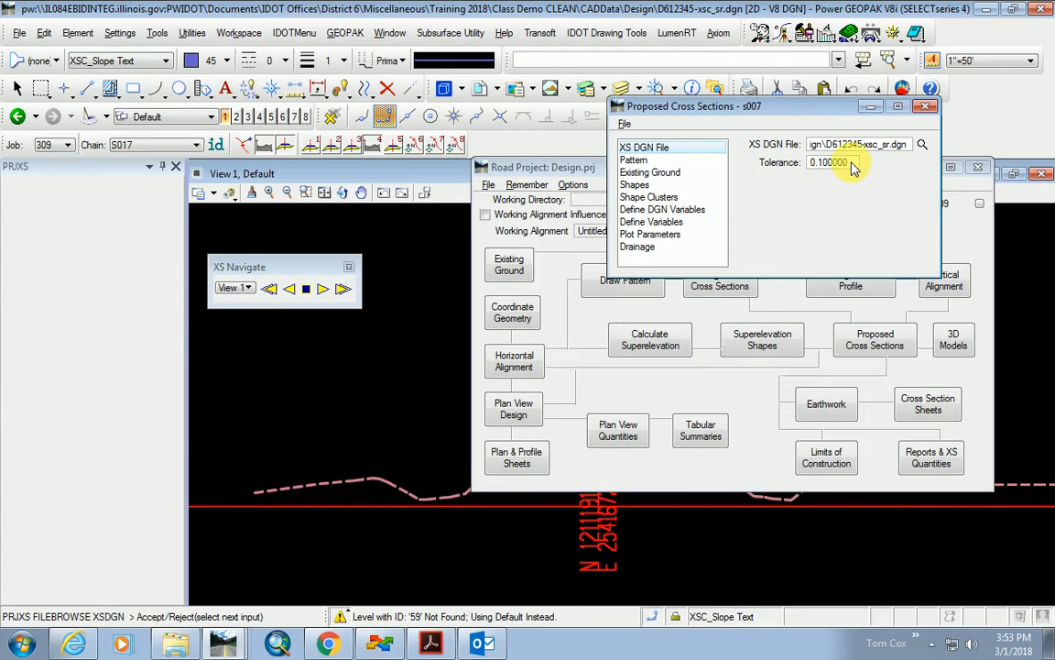
click(811, 164)
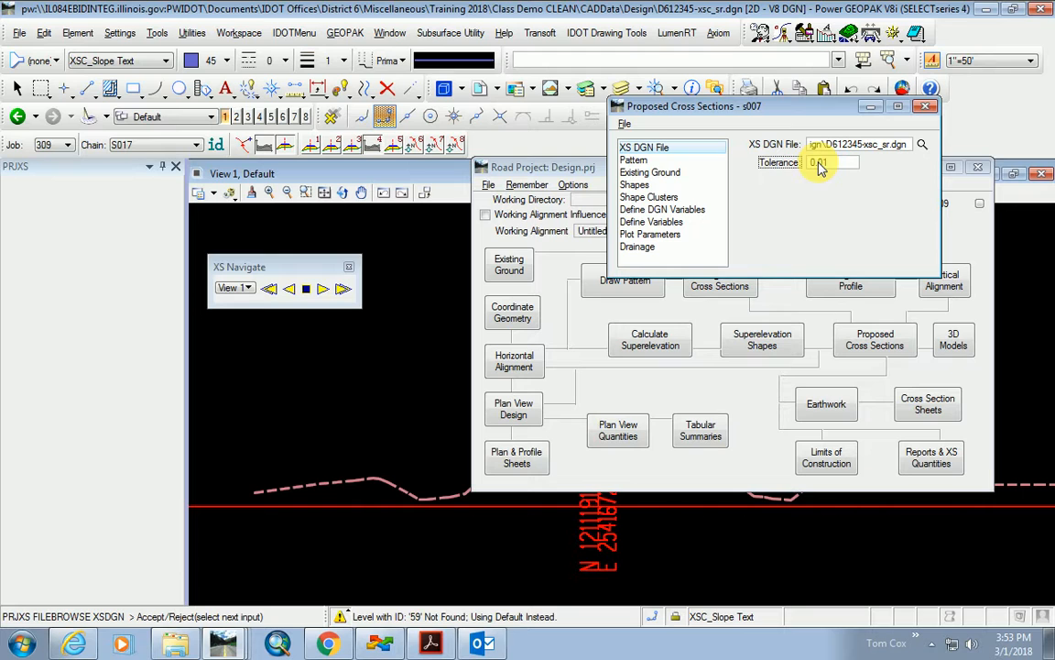
text(0.01)
In the pattern settings, show the plan view and select chain S017.
click(633, 159)
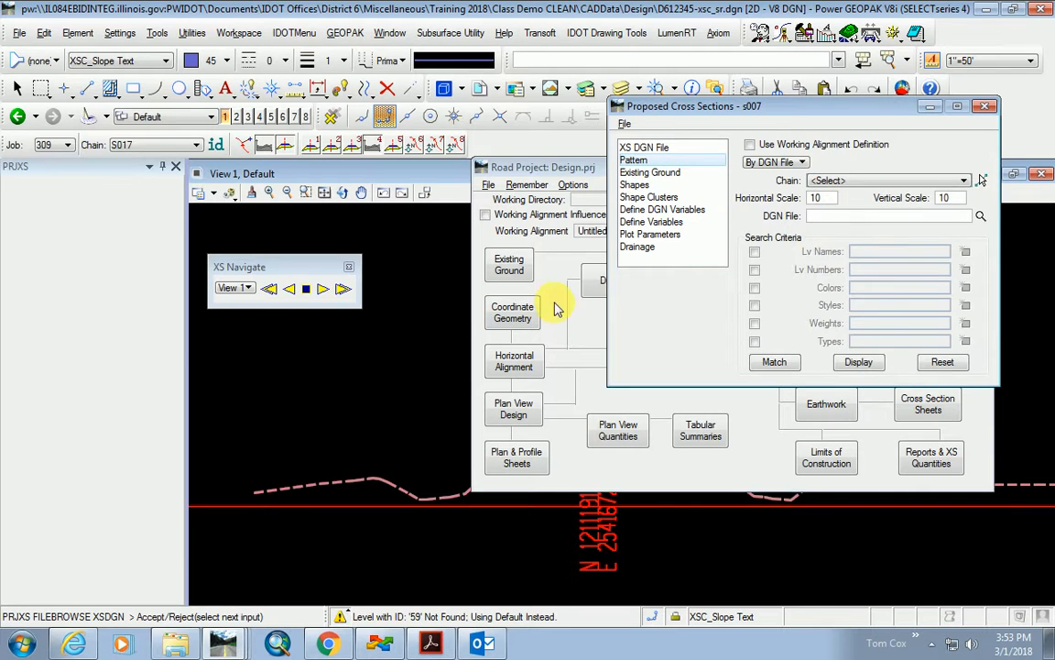
click(316, 144)
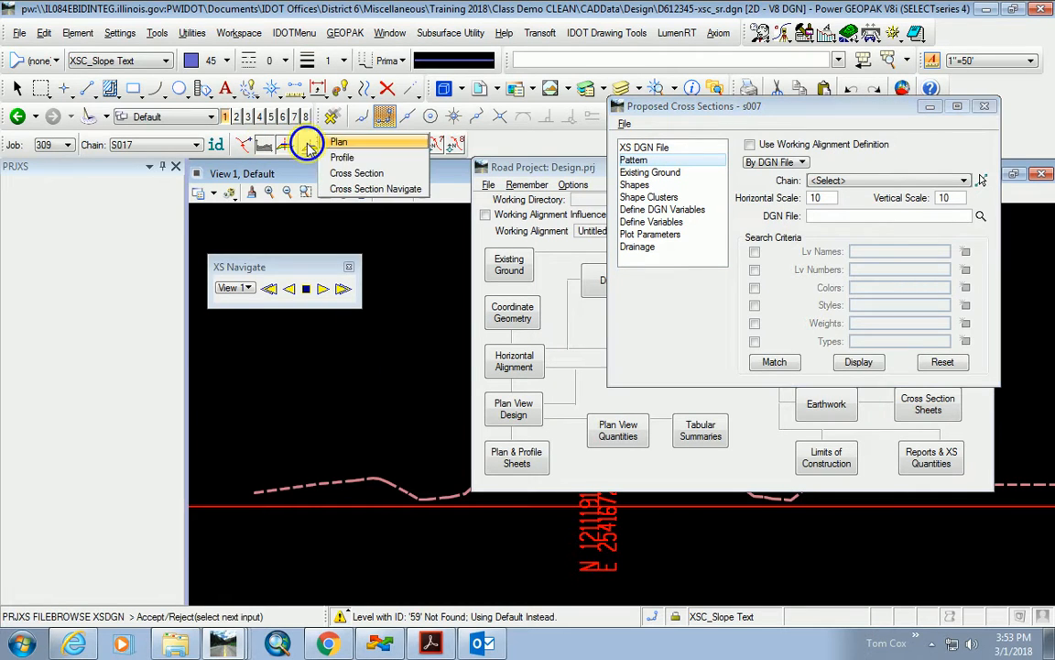
click(352, 158)
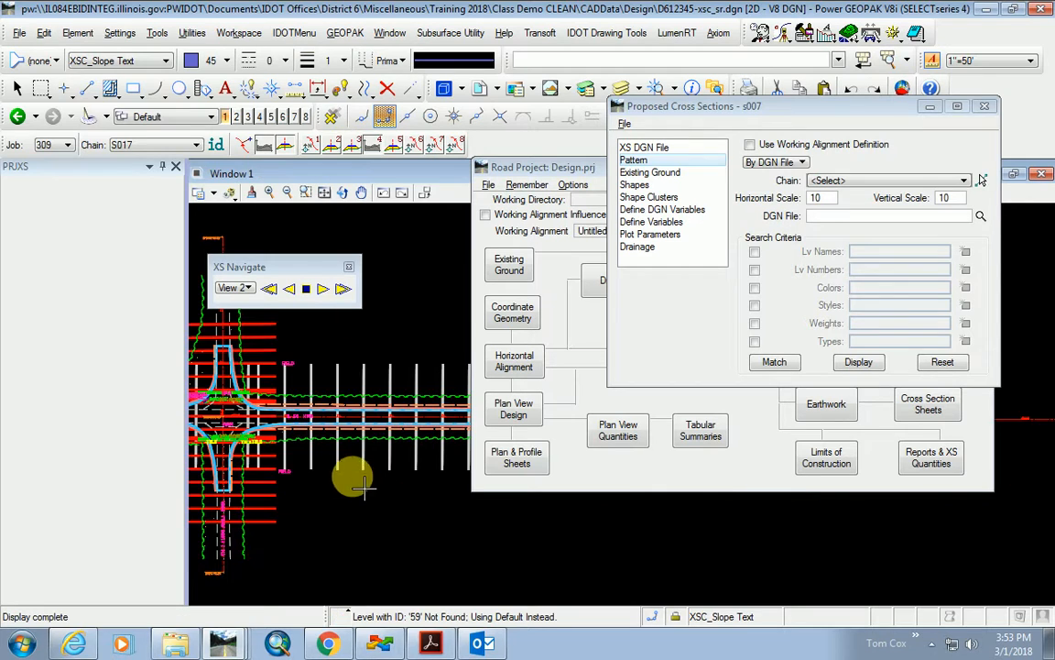
click(834, 186)
scroll(843, 260, down, 5)
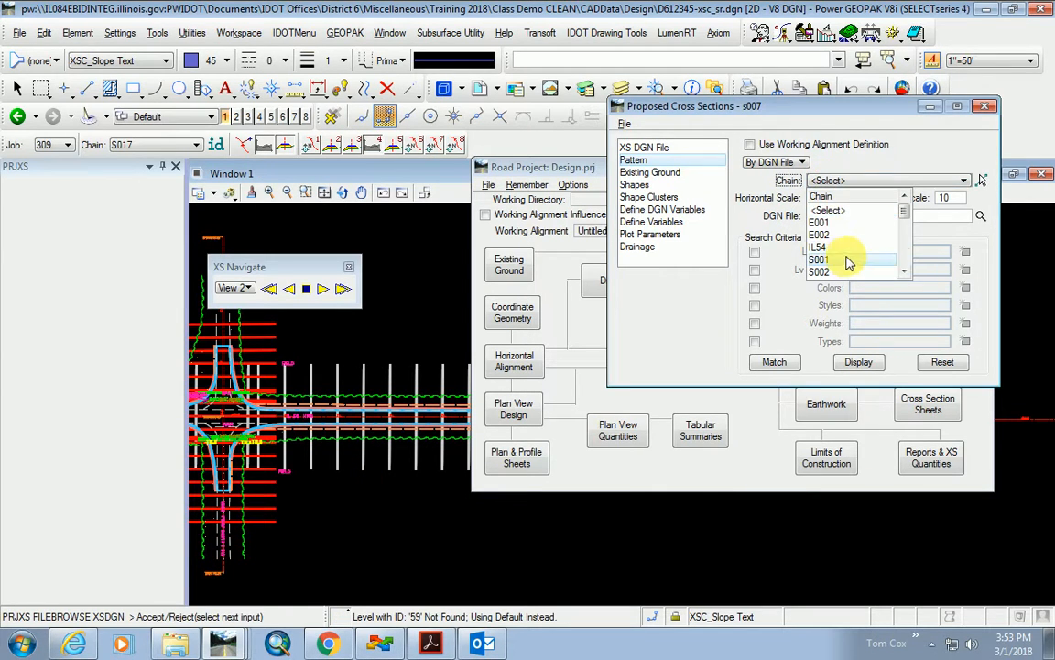
click(824, 272)
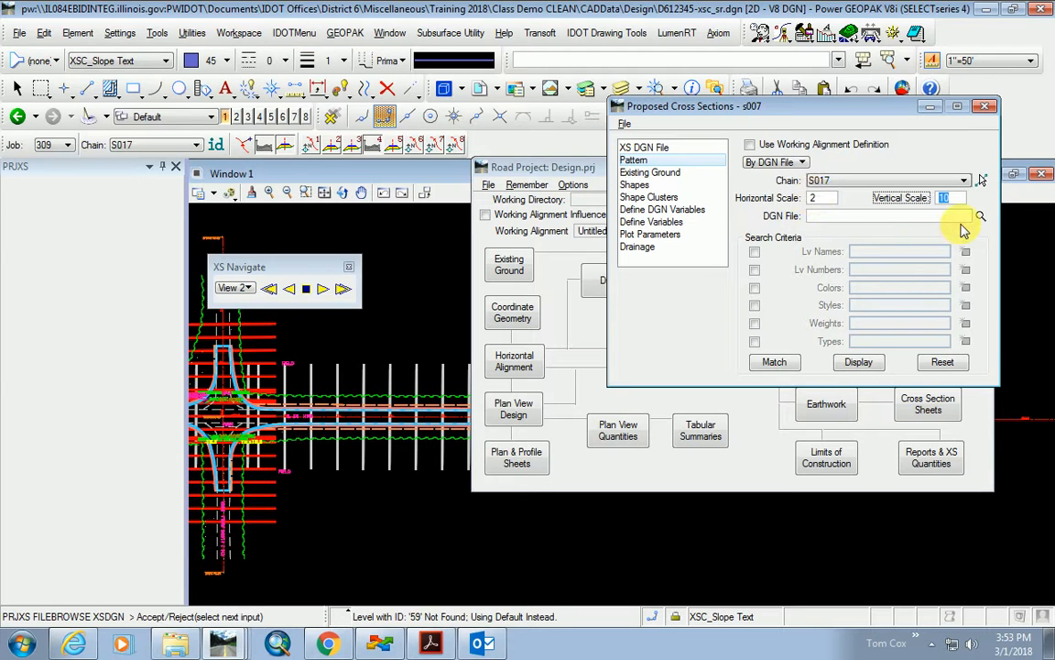
Take pattern lines from D612345-geolines.dgn, matching level, colour and style from a drawn pattern line.
click(978, 216)
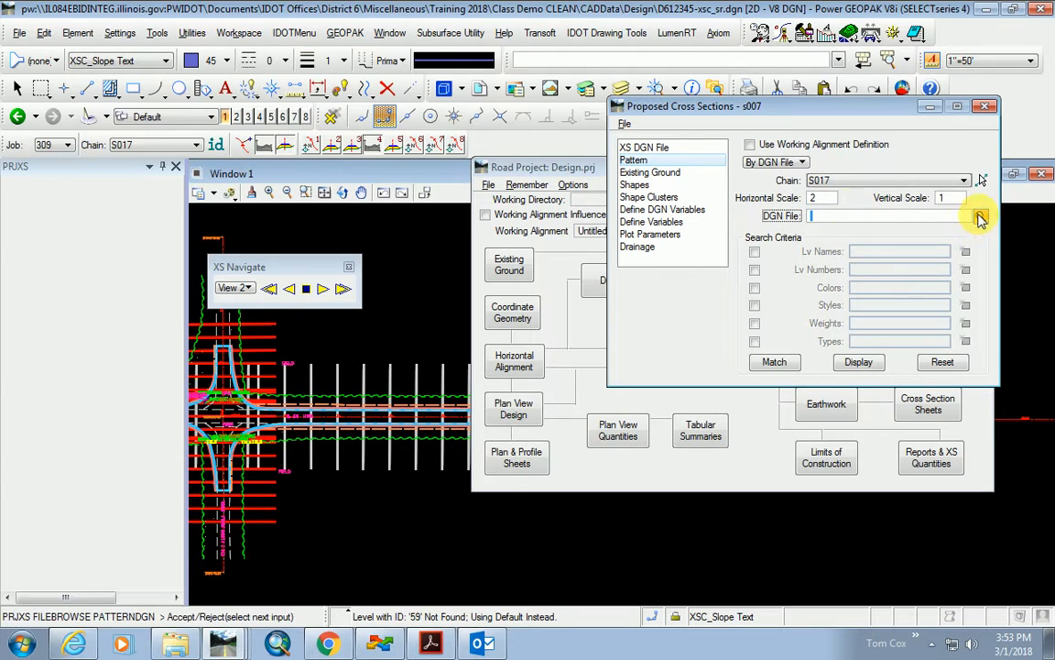
double_click(427, 248)
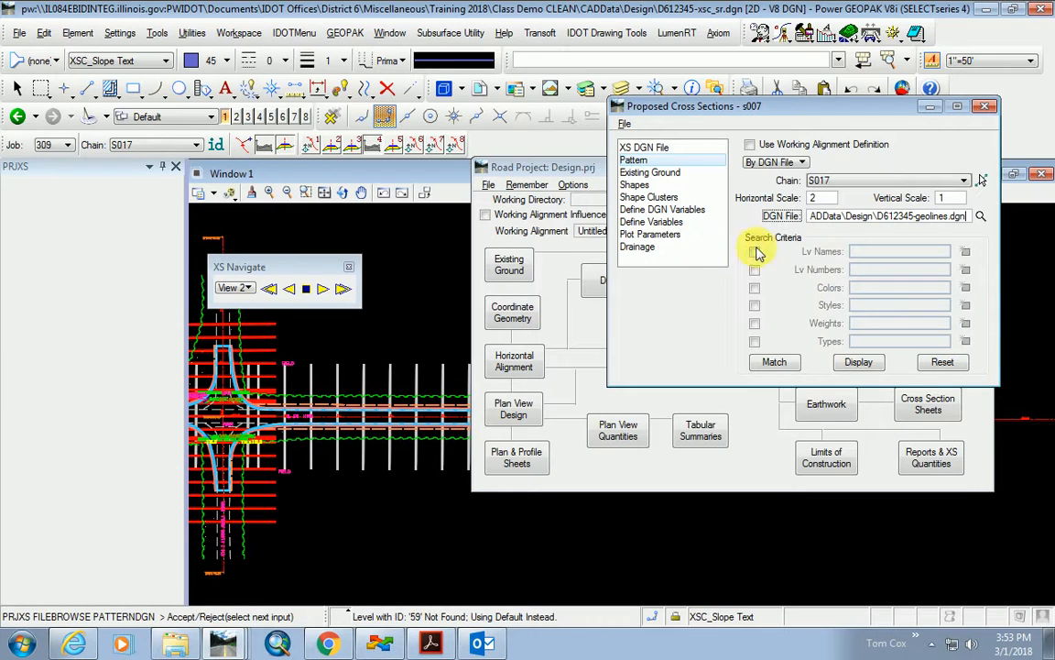
click(755, 252)
click(755, 288)
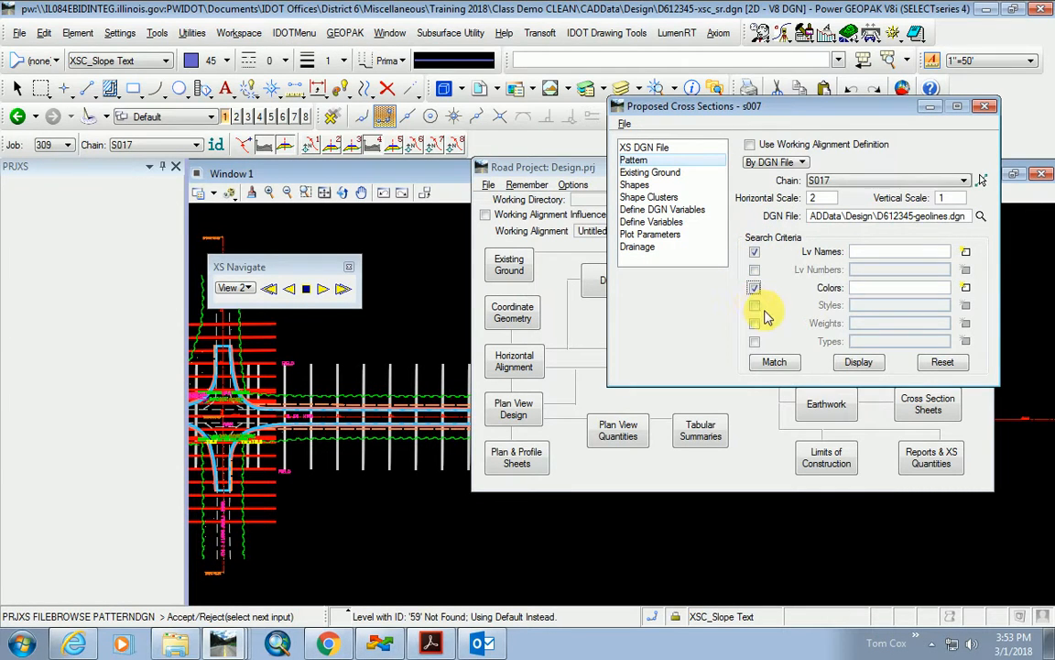
click(755, 305)
click(773, 363)
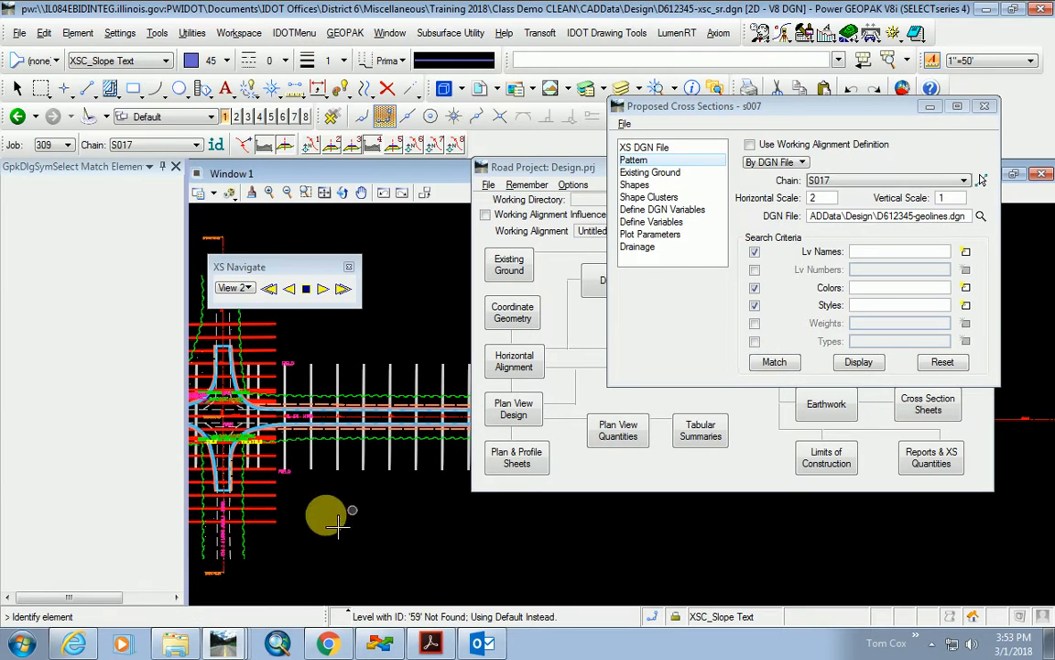
click(266, 520)
click(665, 172)
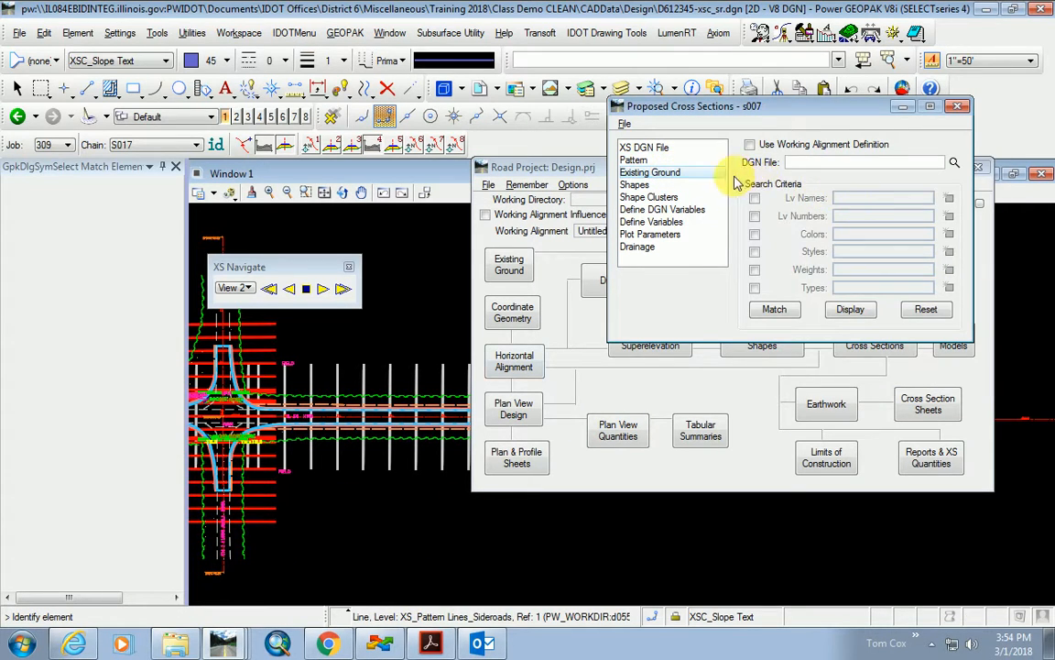
Take existing ground from D612345-xsc_sr.dgn, matching level, colour and style of the XSC_Exist Ground line.
click(312, 147)
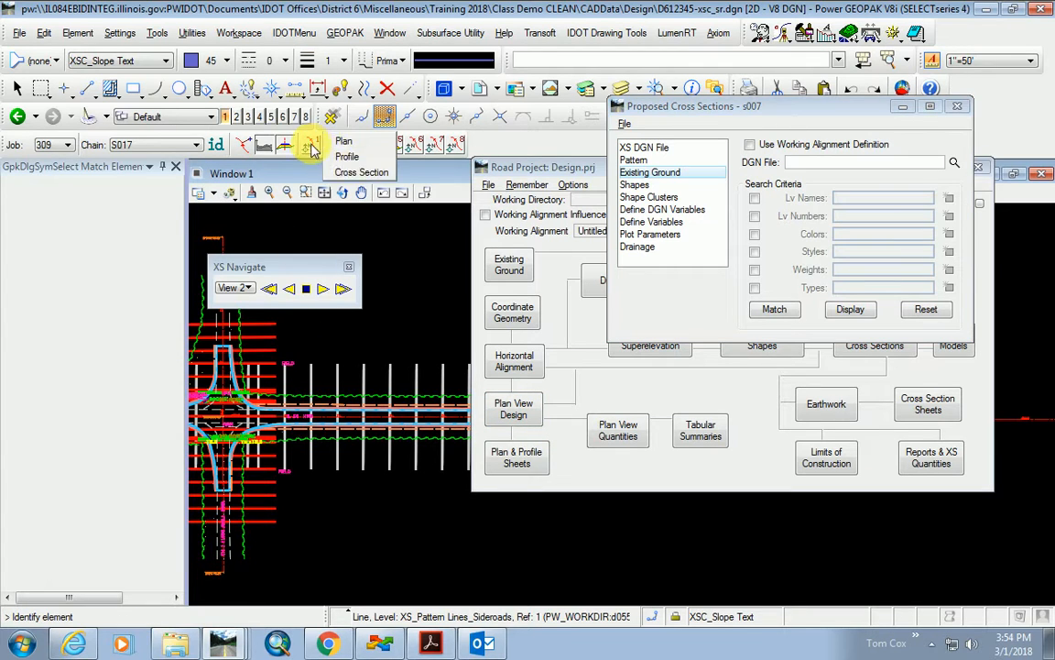
click(358, 172)
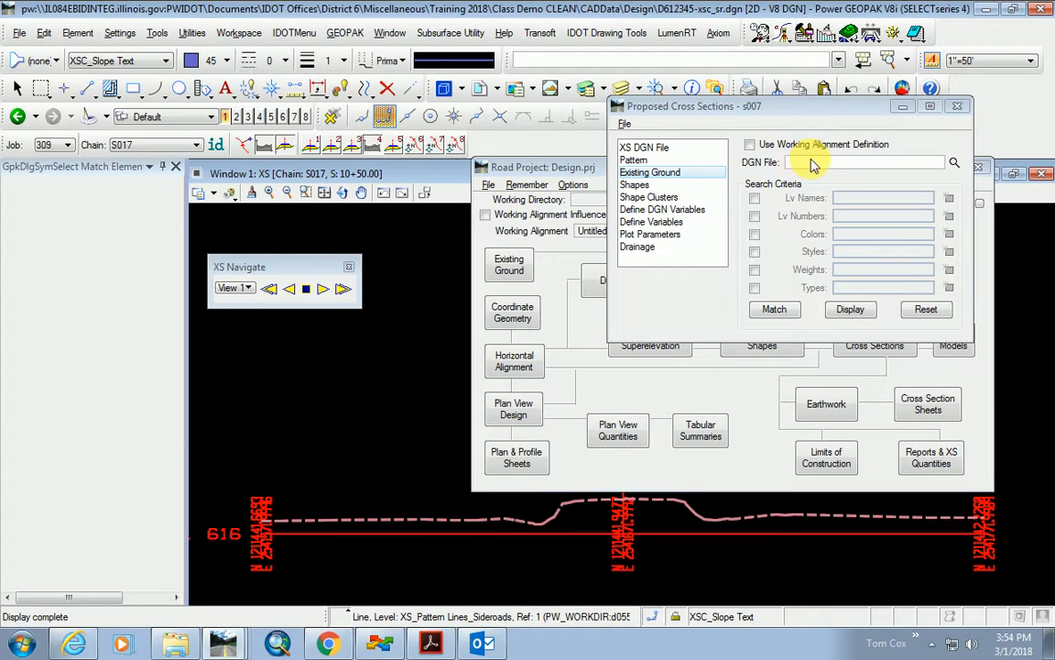
click(954, 163)
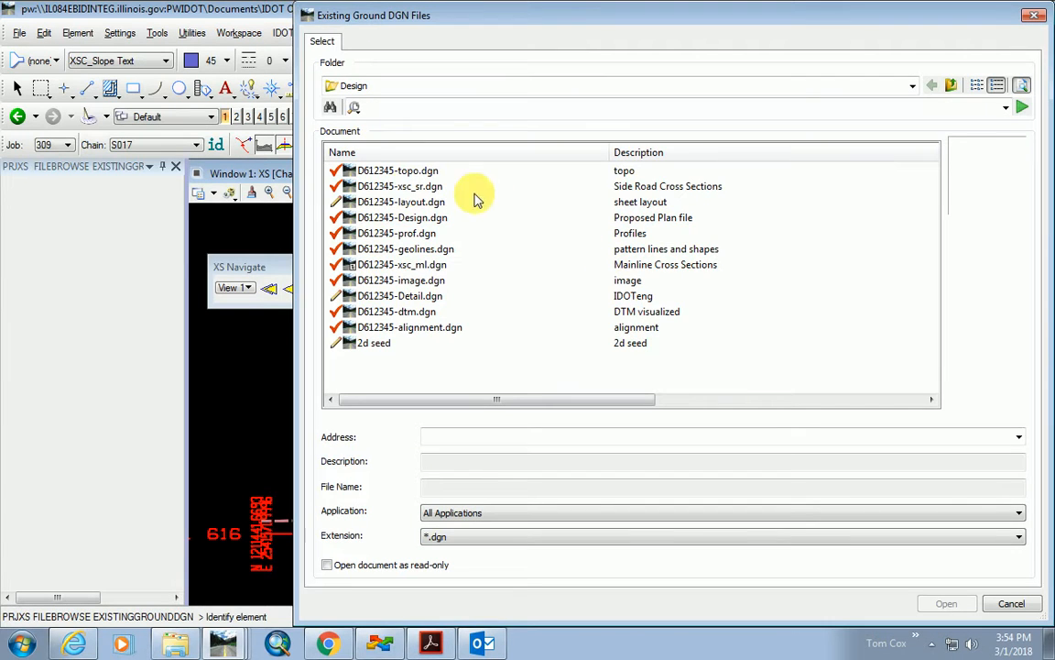
double_click(400, 186)
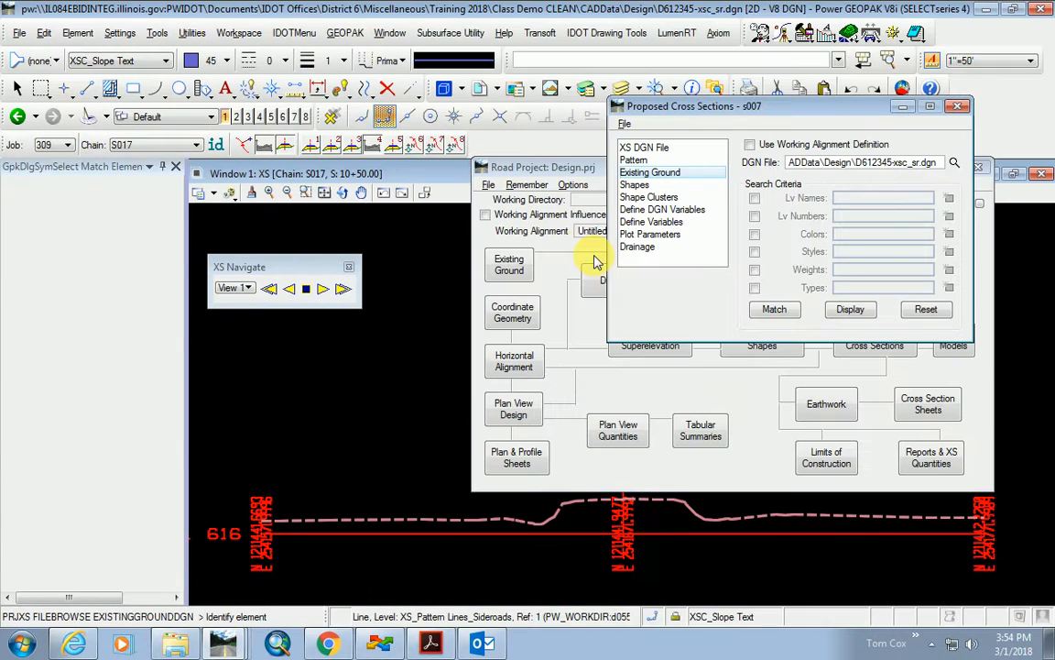
click(755, 198)
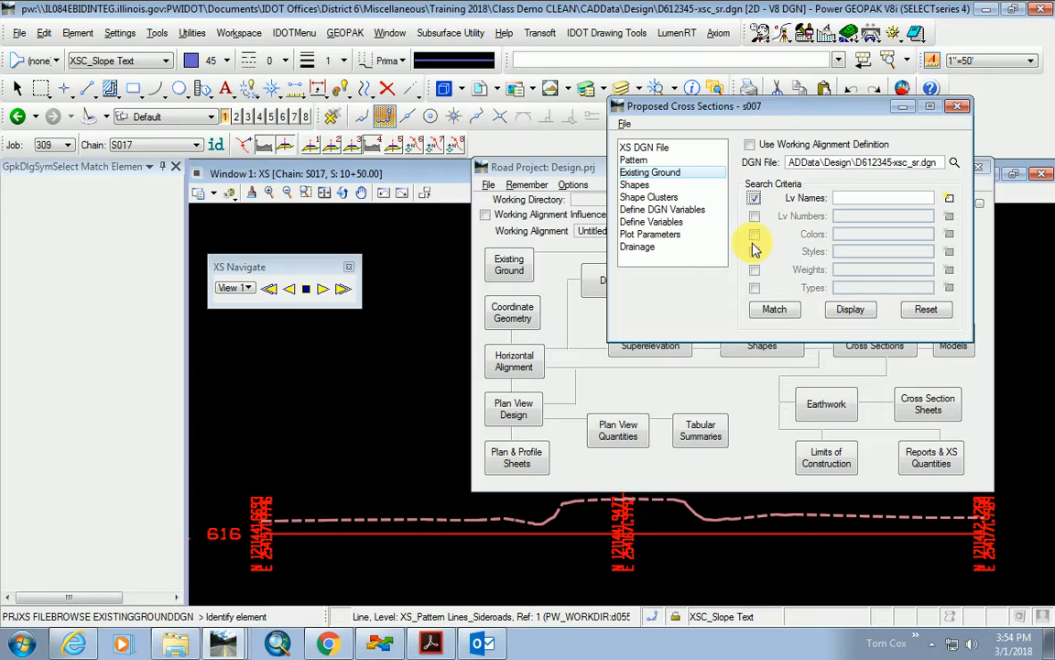
click(754, 234)
click(754, 251)
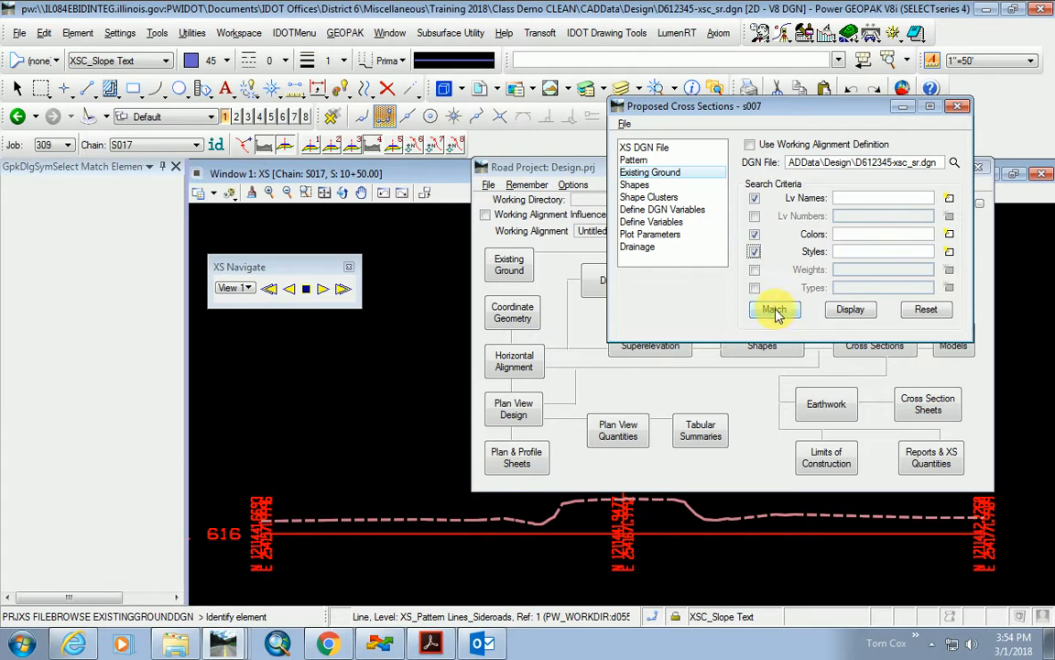
click(426, 518)
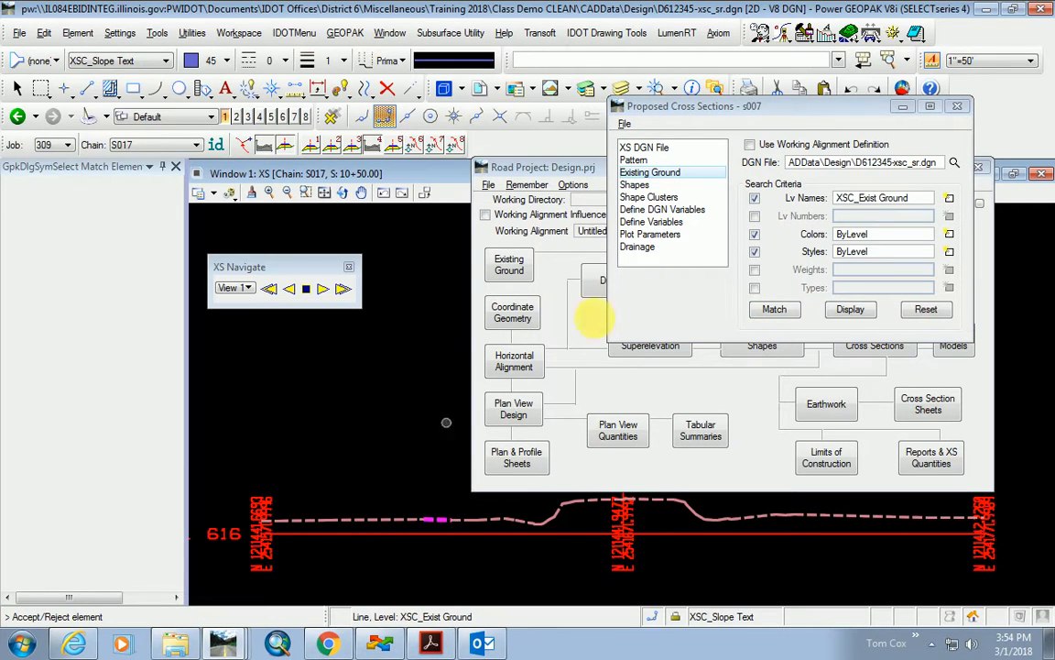
Set the shape source to Shapeless.
click(645, 184)
click(797, 163)
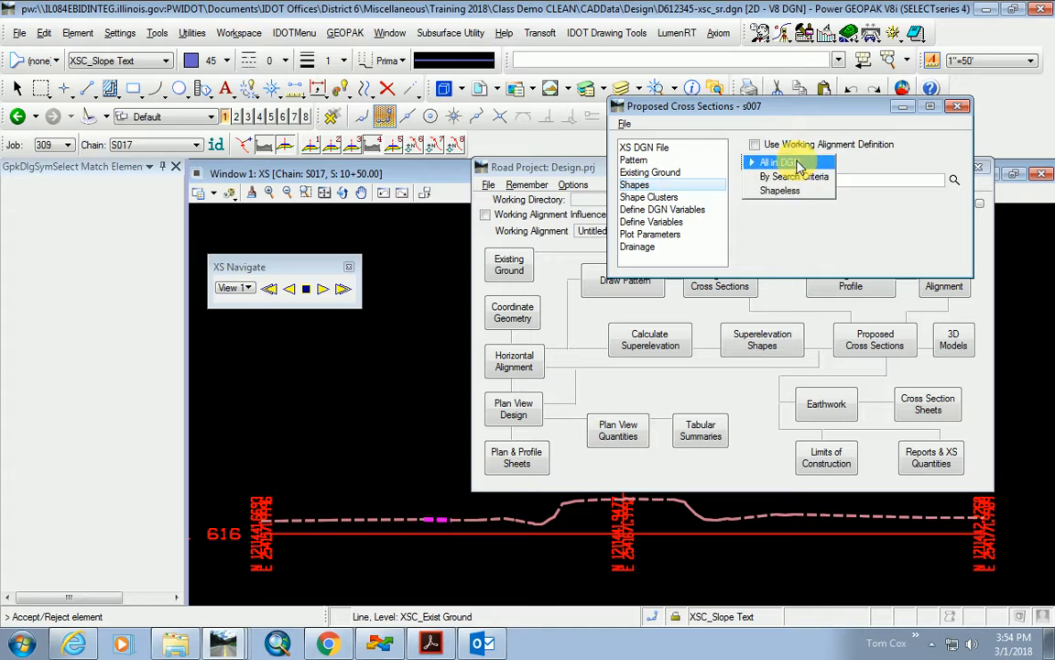
click(797, 190)
click(675, 198)
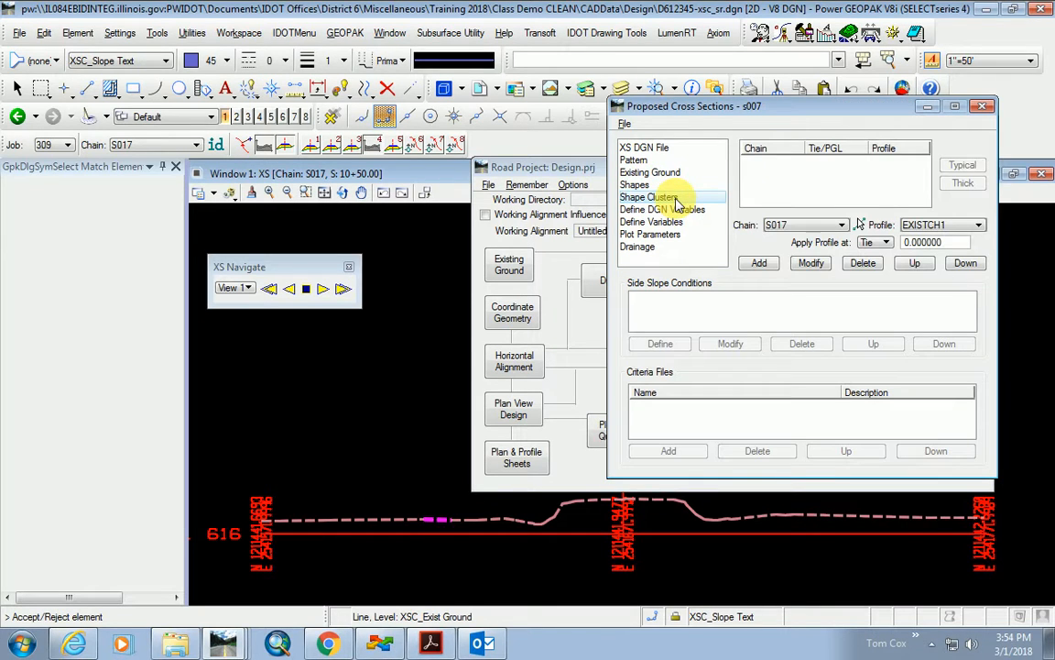
Add shape cluster S017 with profile EXISTCH1 and apply the EXPAVT existing-pavement typical.
click(921, 229)
click(928, 266)
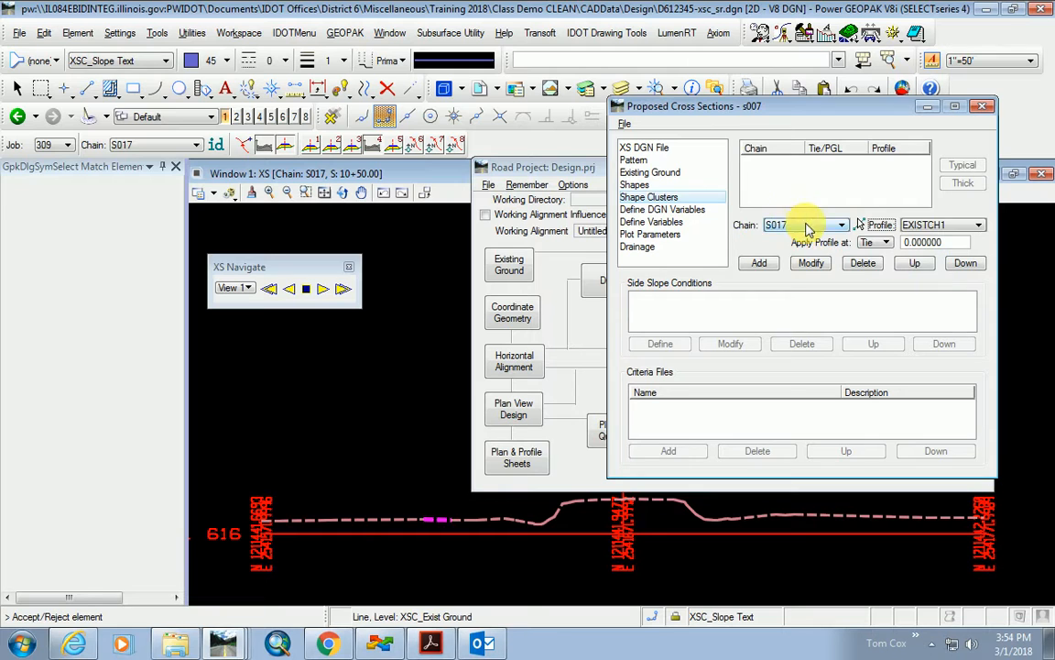
click(758, 265)
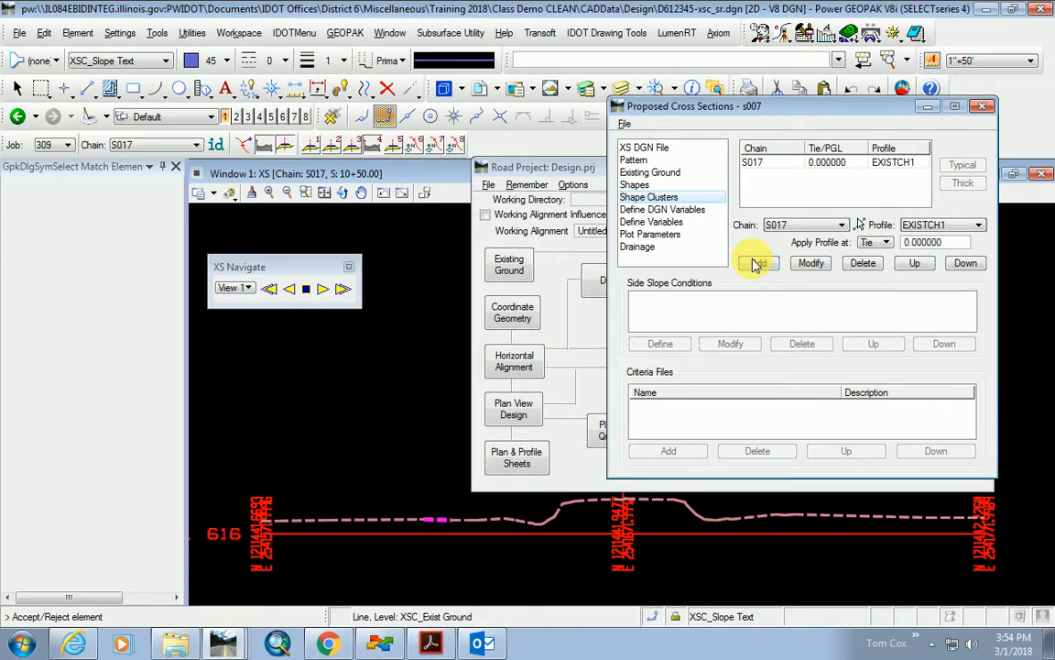
click(825, 163)
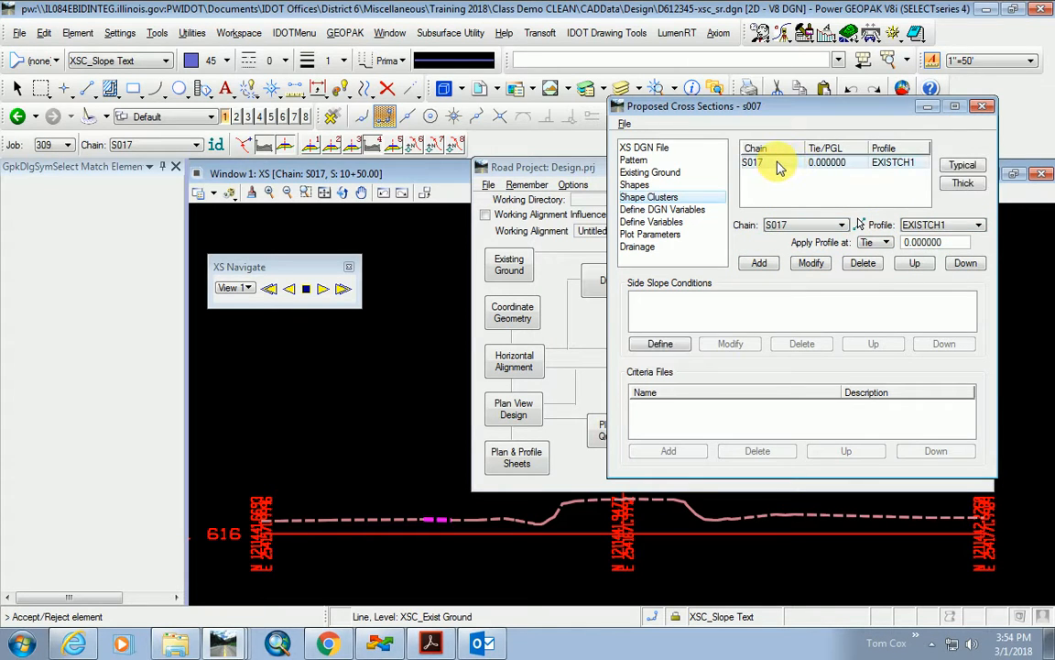
click(964, 166)
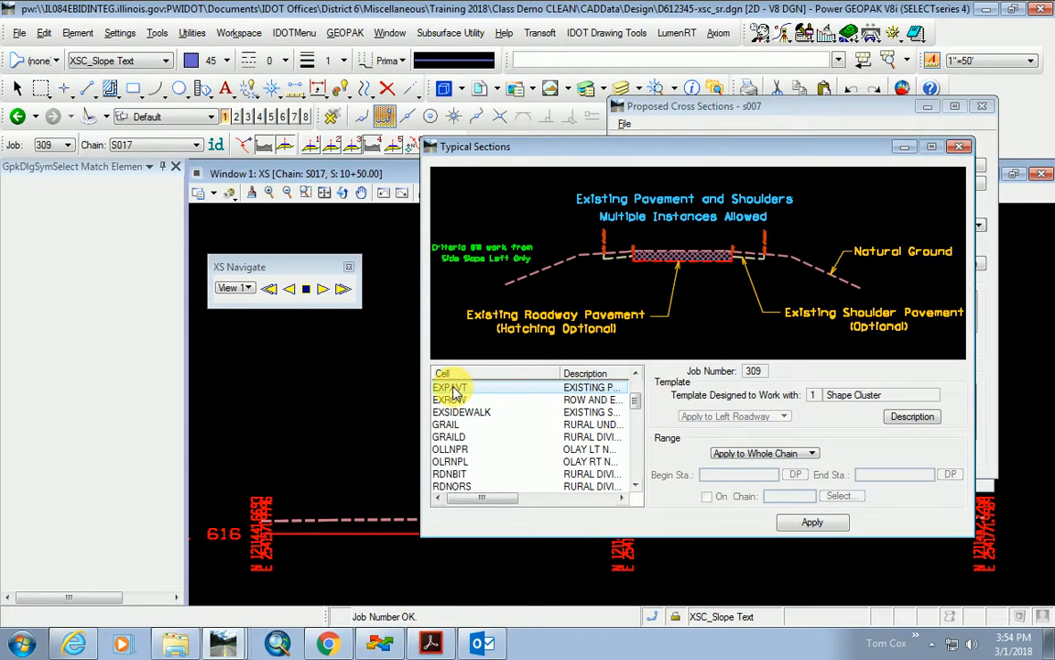
scroll(454, 389, up, 1)
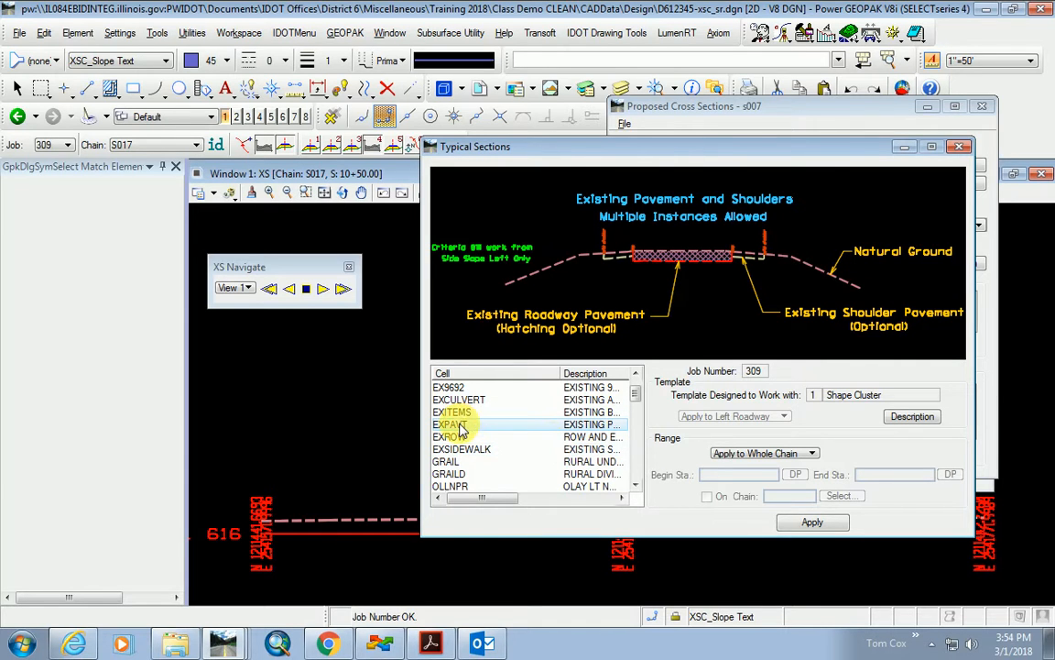
click(812, 522)
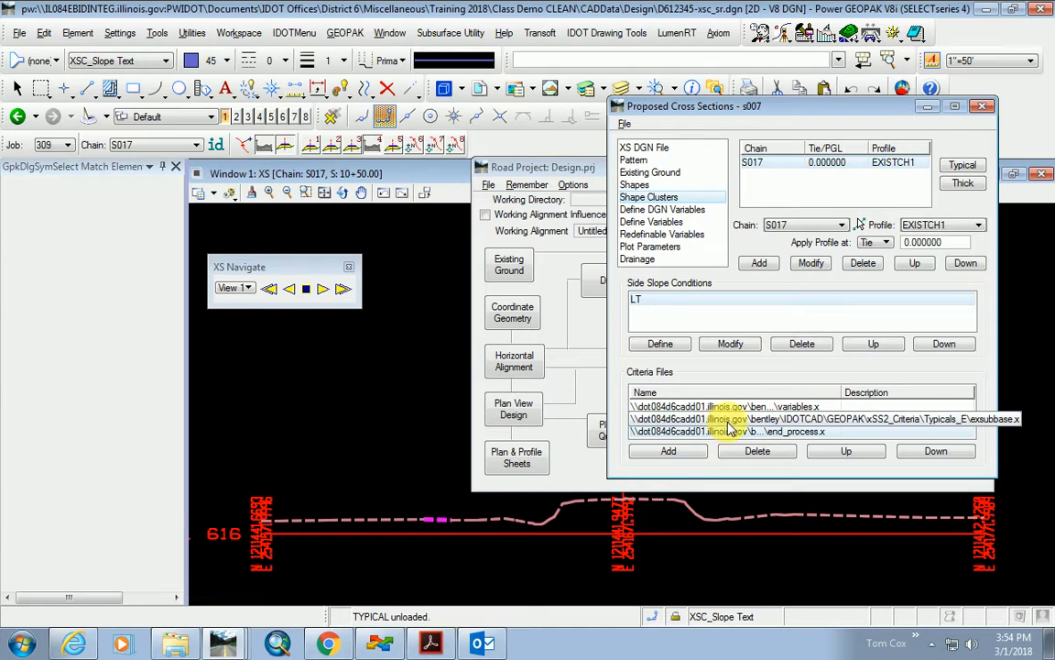
Set Cross Section DGN to D612345-xsc_sr.dgn and Existing Topo DGN to D612345-topo.dgn.
click(676, 223)
drag(839, 106, 737, 117)
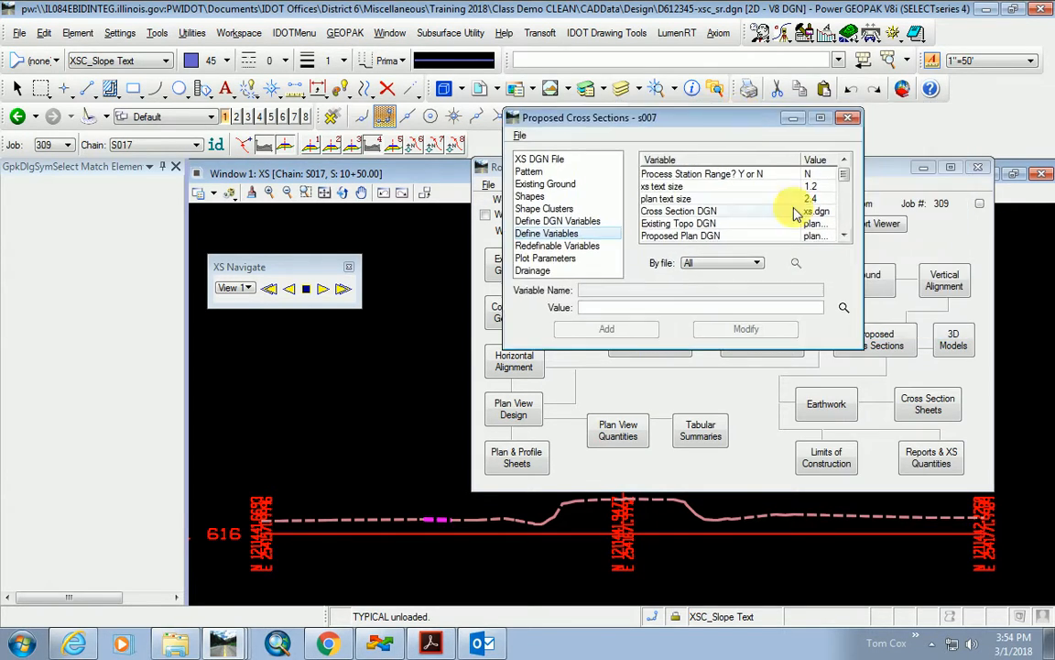
click(808, 212)
click(844, 306)
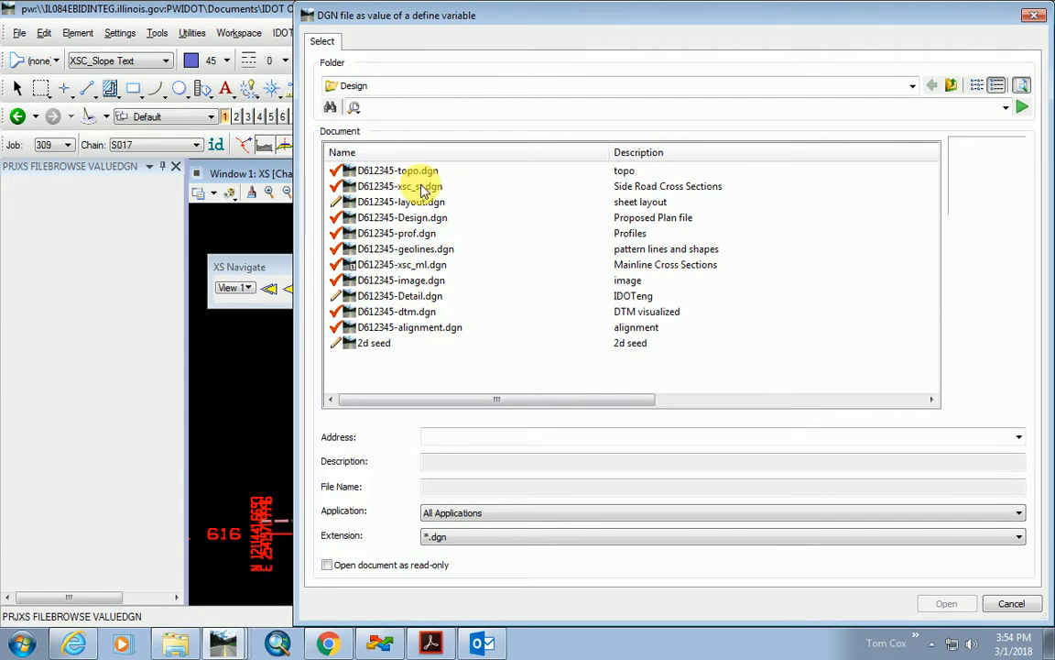
double_click(424, 187)
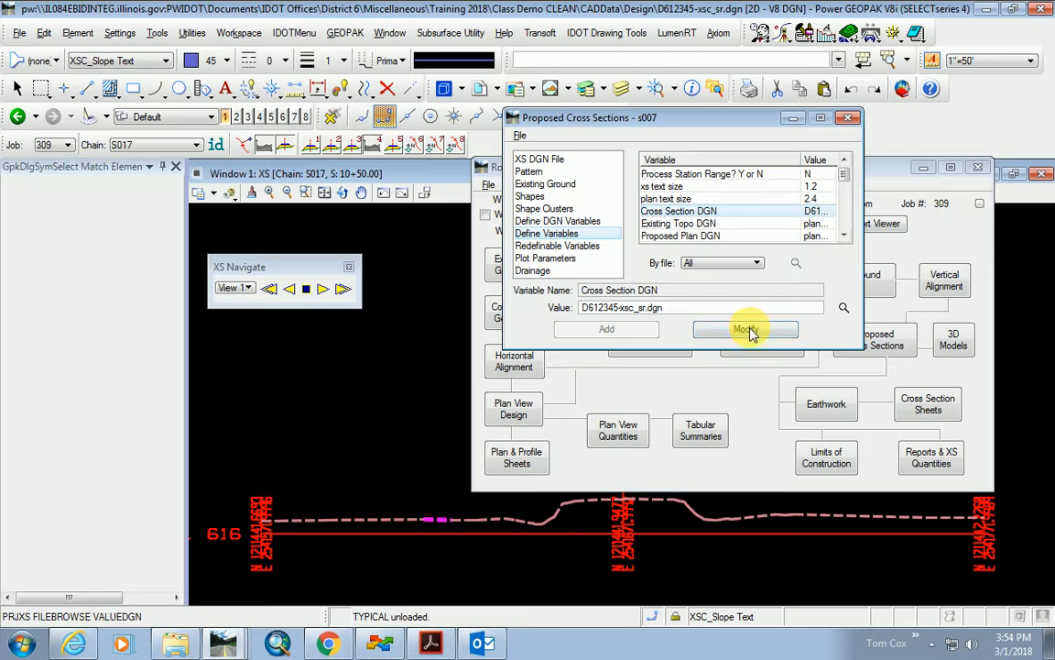
click(696, 223)
click(844, 307)
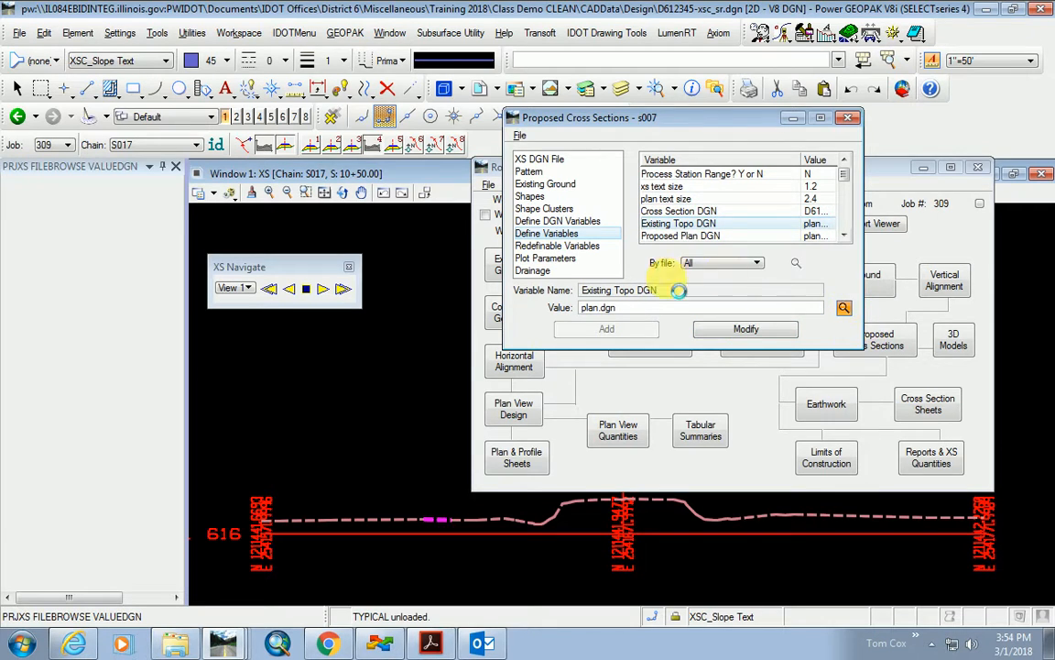
double_click(418, 170)
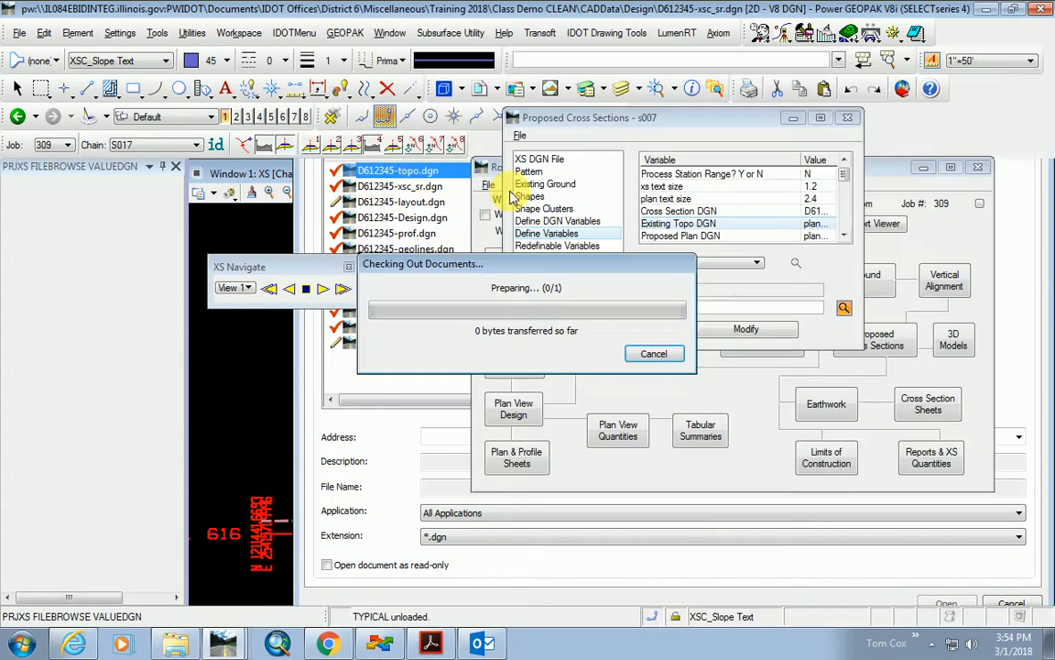
click(730, 331)
Set Proposed Plan to D612345-Design.dgn, Right of Way to LandAcq D612345-LA_row.dgn, Geopak Lines to D612345-geolines.dgn.
click(695, 236)
click(843, 307)
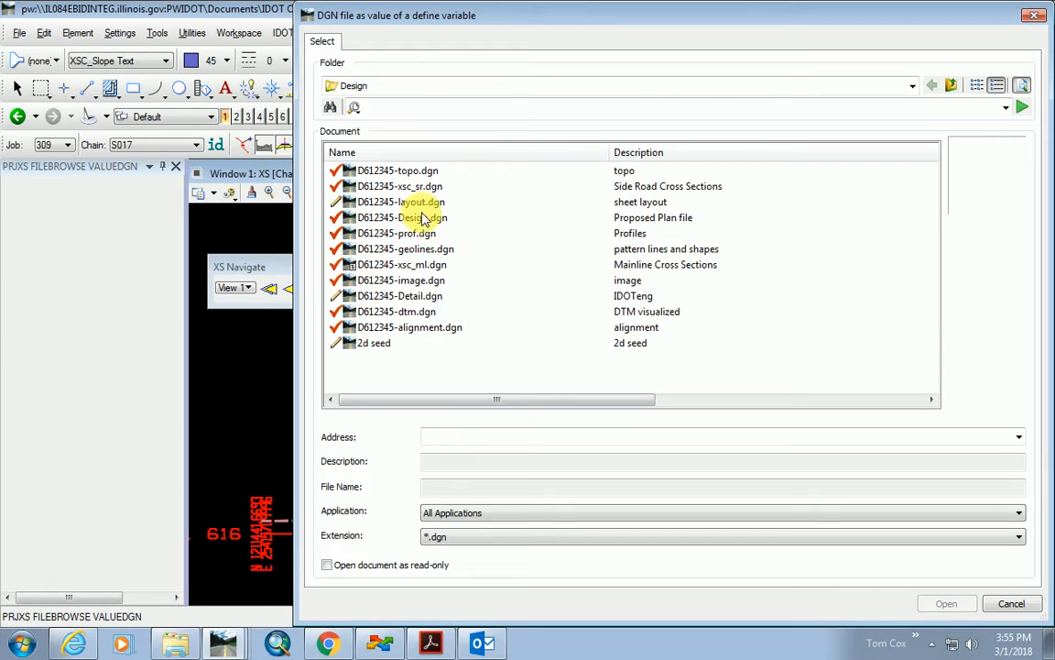
double_click(424, 218)
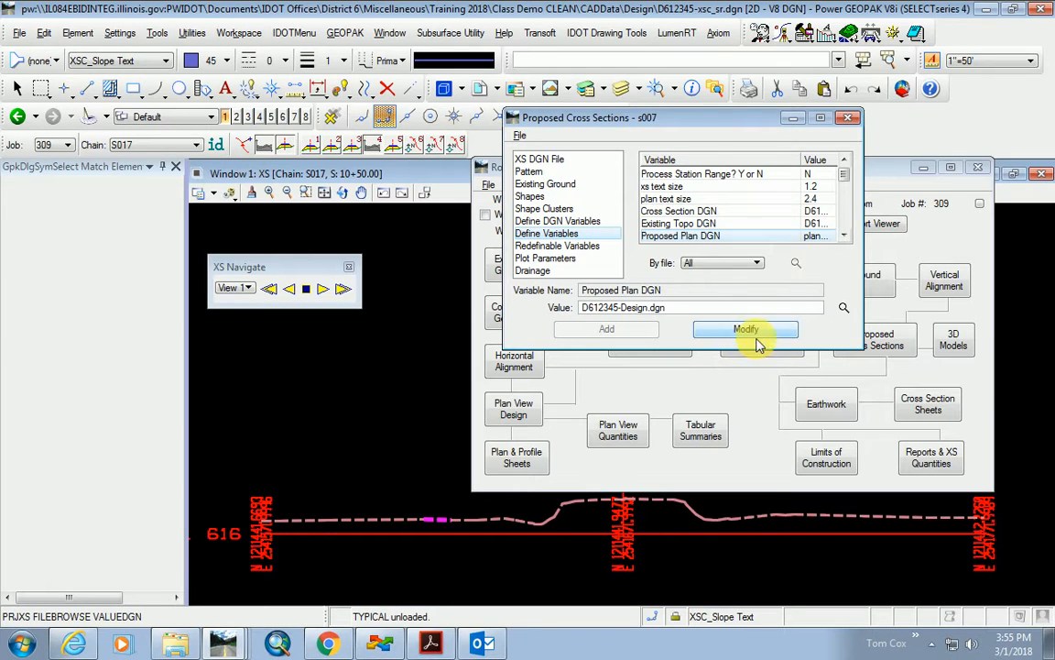
scroll(764, 223, down, 1)
click(813, 213)
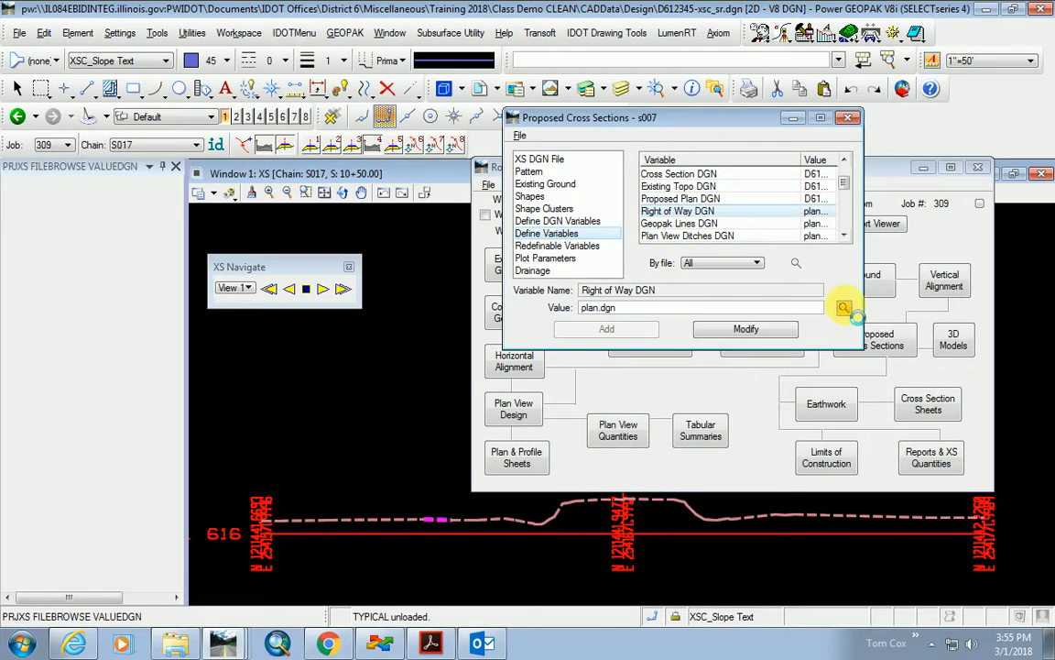
click(843, 307)
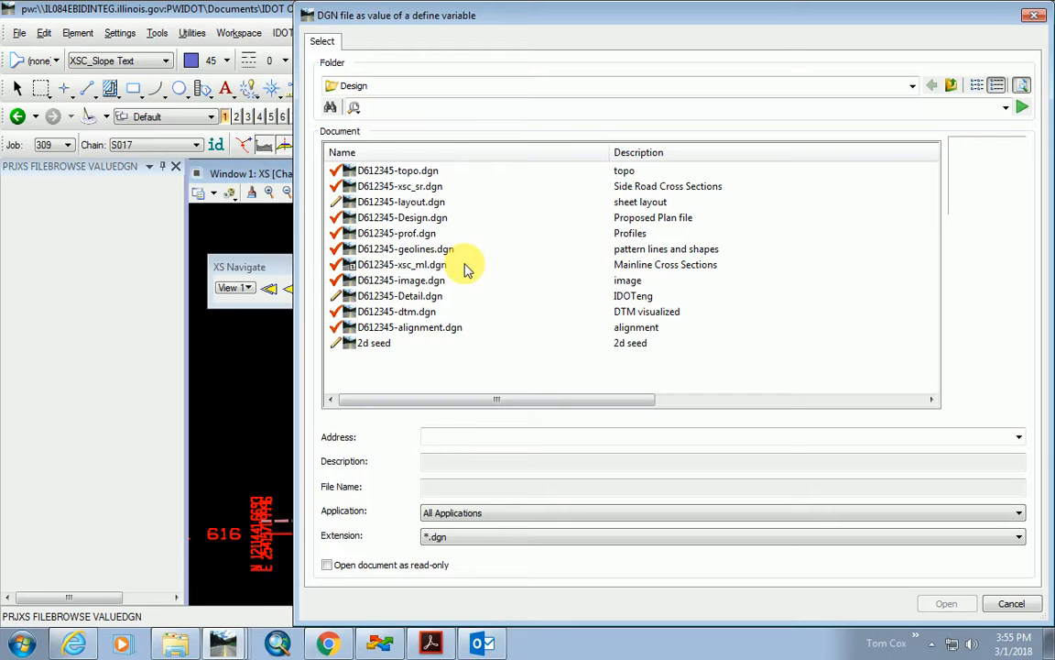
click(952, 86)
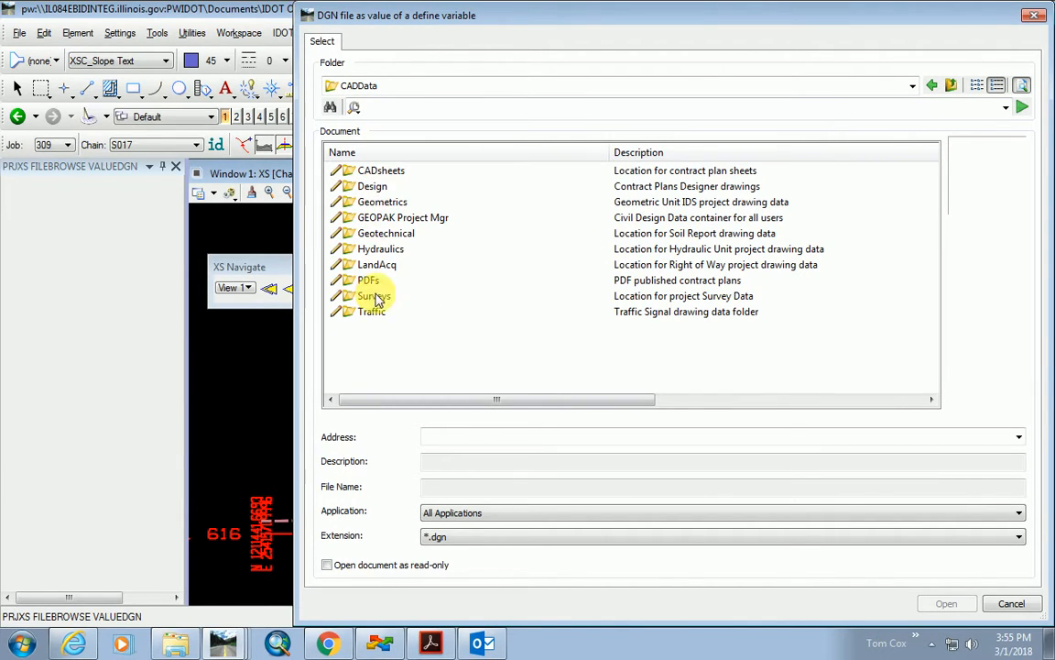
double_click(375, 264)
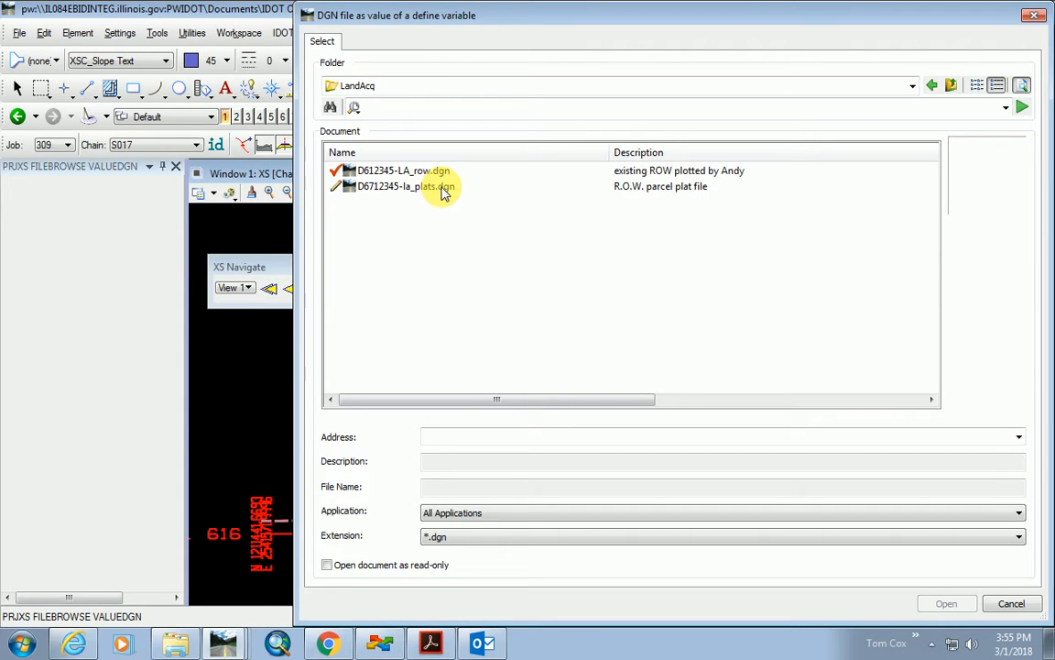
double_click(431, 172)
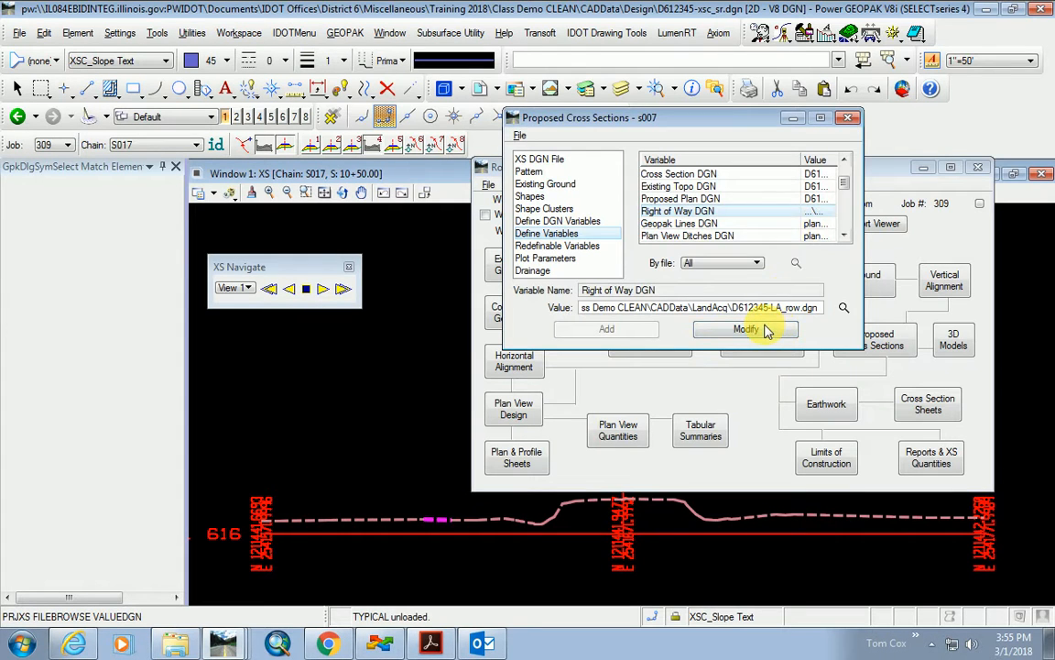
click(689, 223)
click(842, 307)
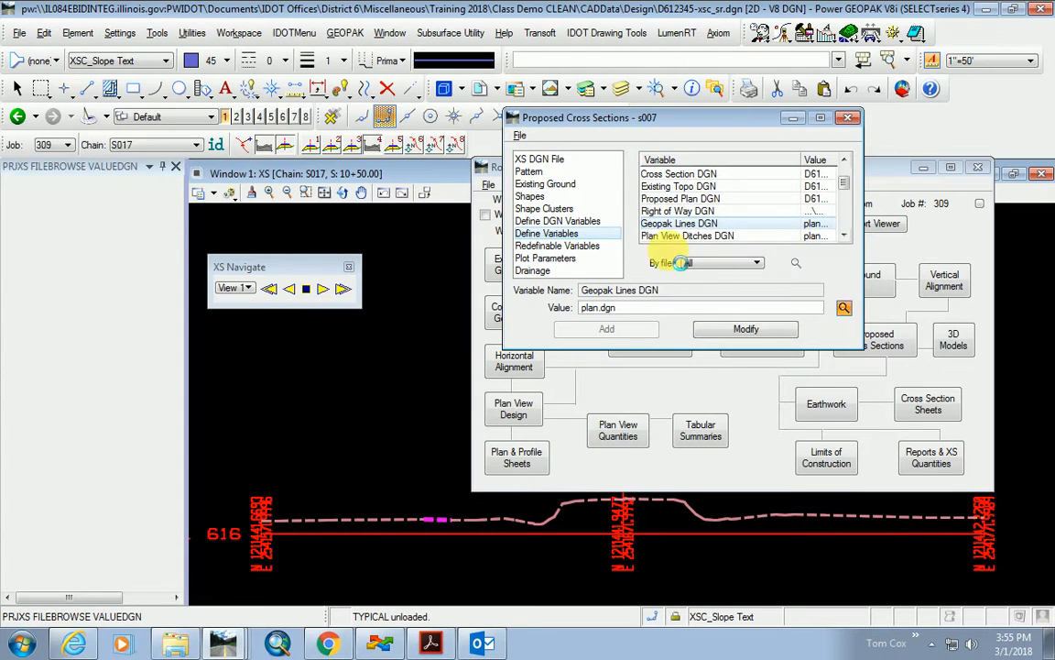
double_click(436, 251)
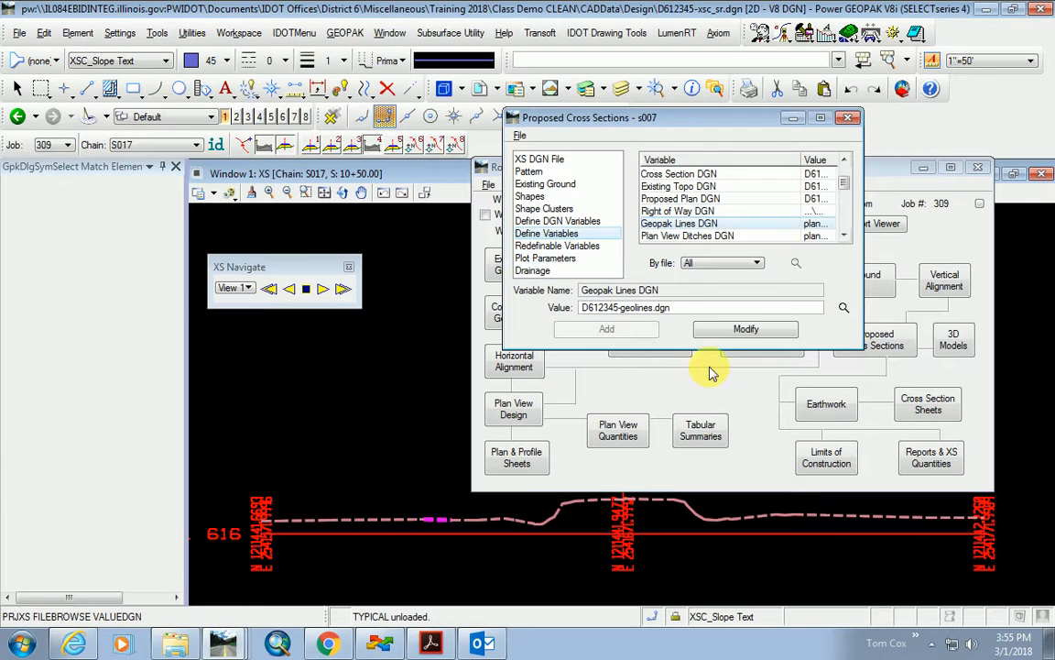
Clear the pavement thickness, fill gaps, transition, intersect and pavement shape plot parameters.
scroll(754, 199, down, 5)
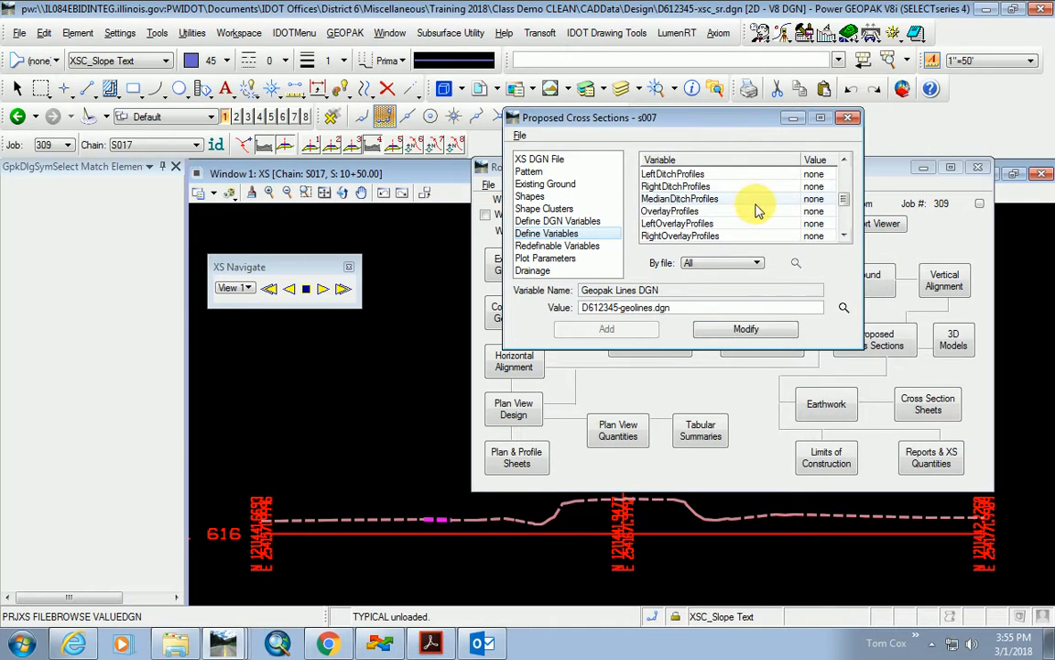
click(568, 259)
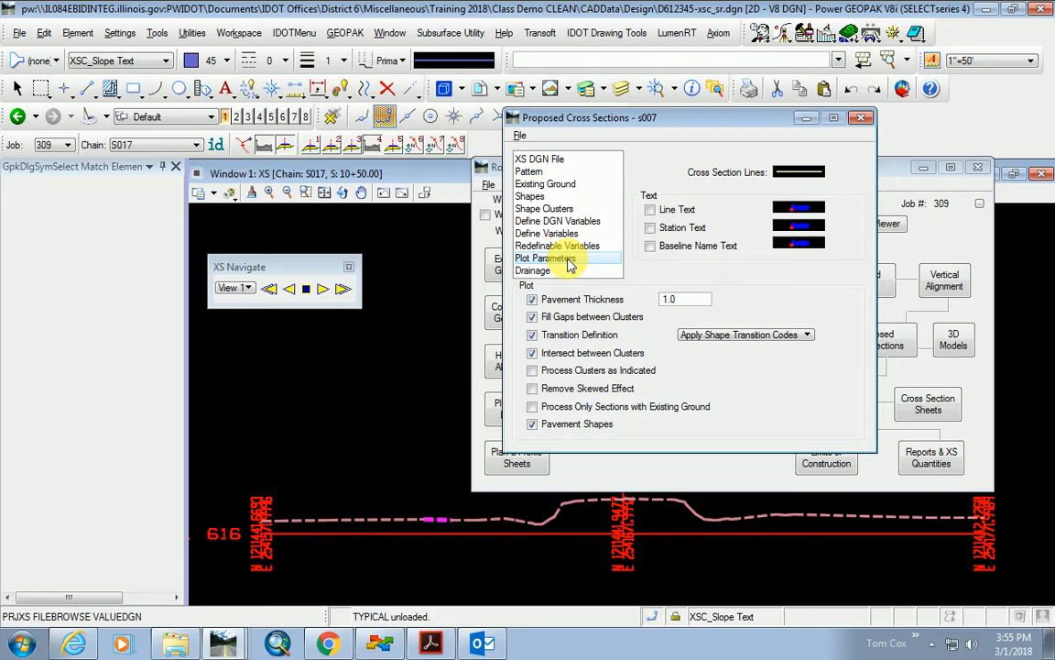
click(532, 300)
click(532, 317)
click(532, 335)
click(532, 352)
click(532, 424)
click(554, 235)
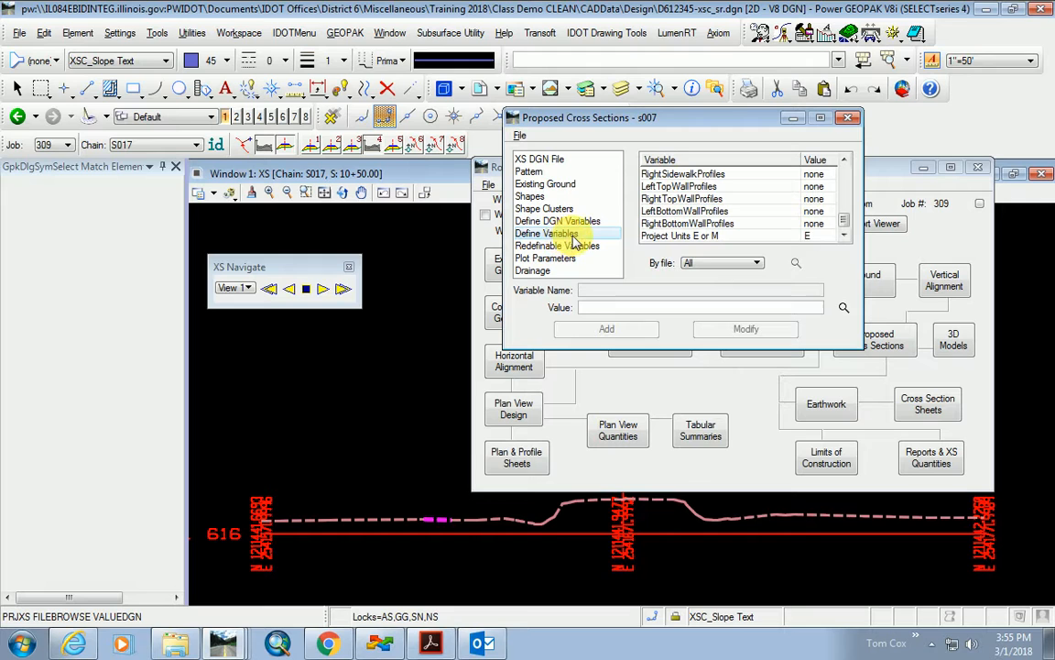
drag(844, 223, 850, 182)
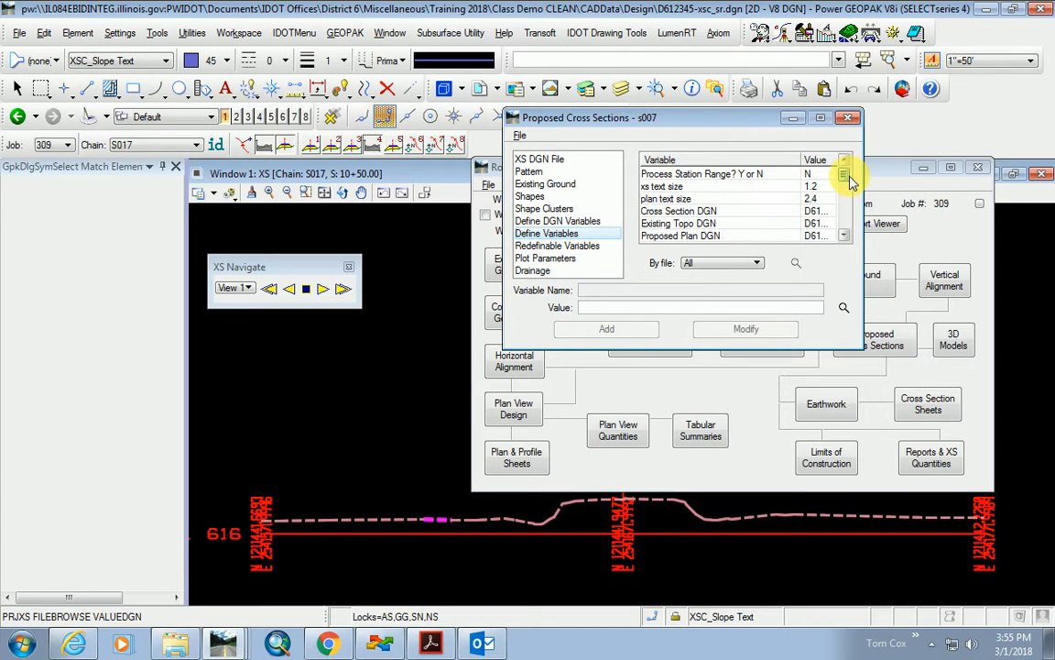
click(552, 246)
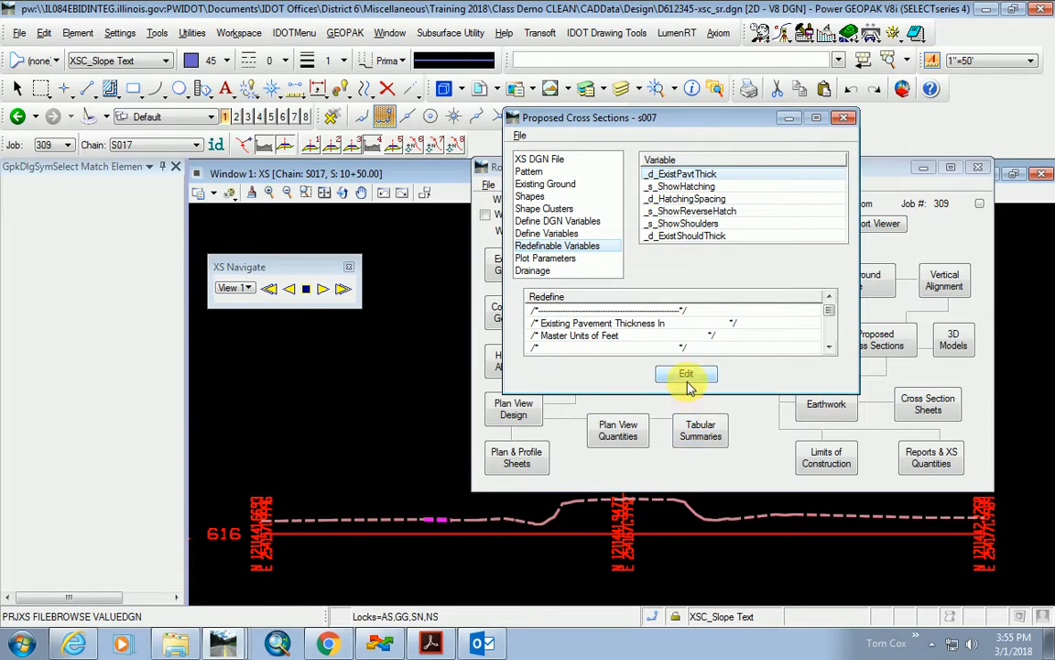
Inspect the _s_ShowHatching, _d_HatchingSpacing and _d_ExistShouldThick variables without changing them.
click(682, 186)
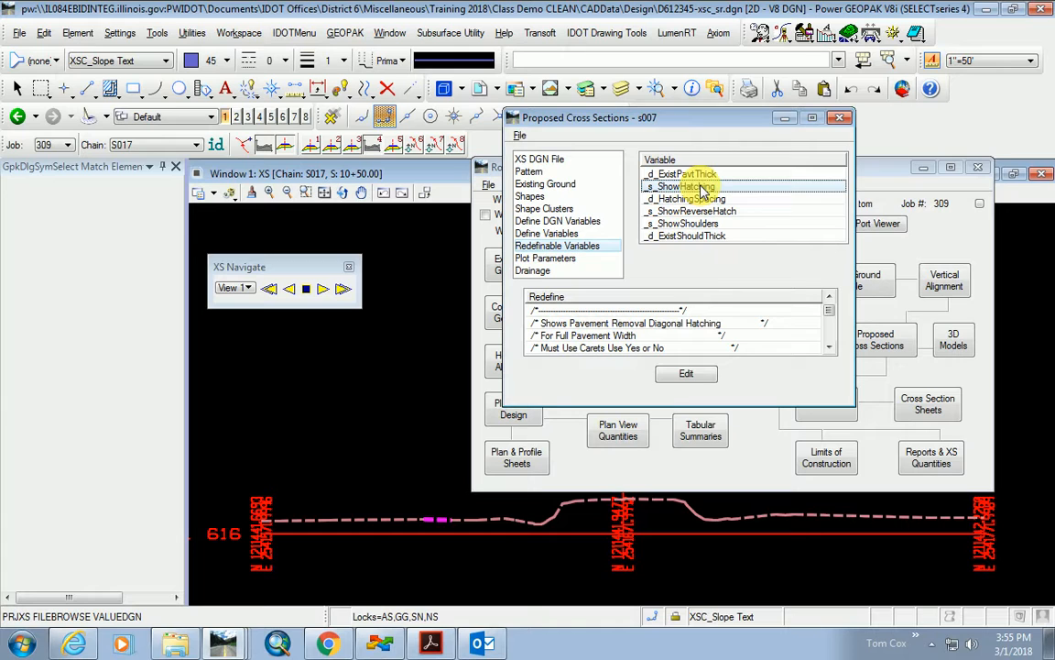
click(686, 374)
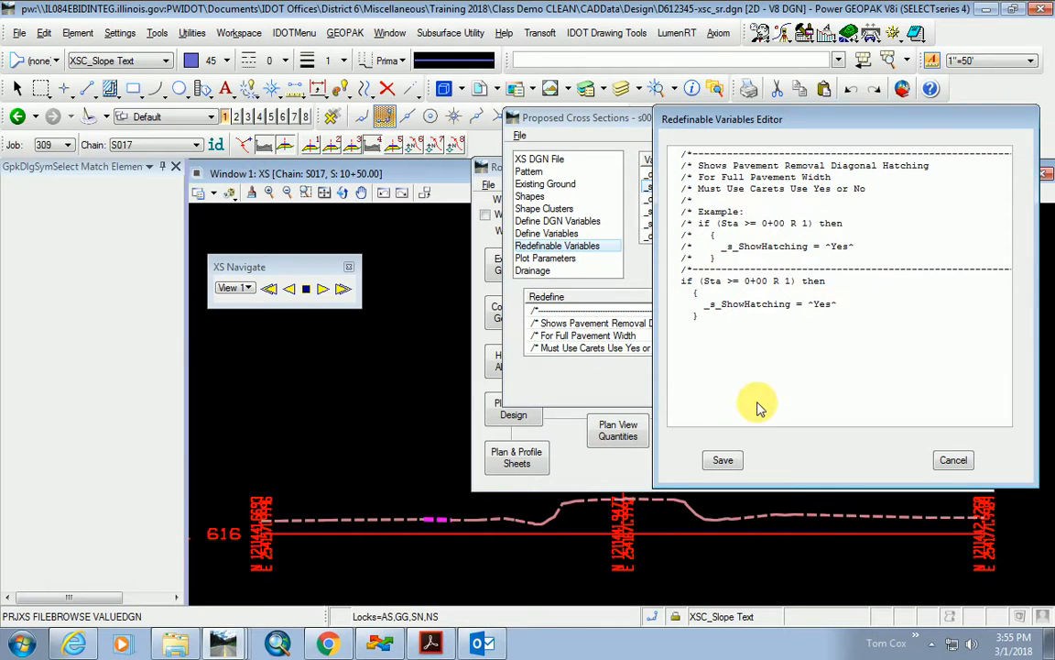
click(957, 467)
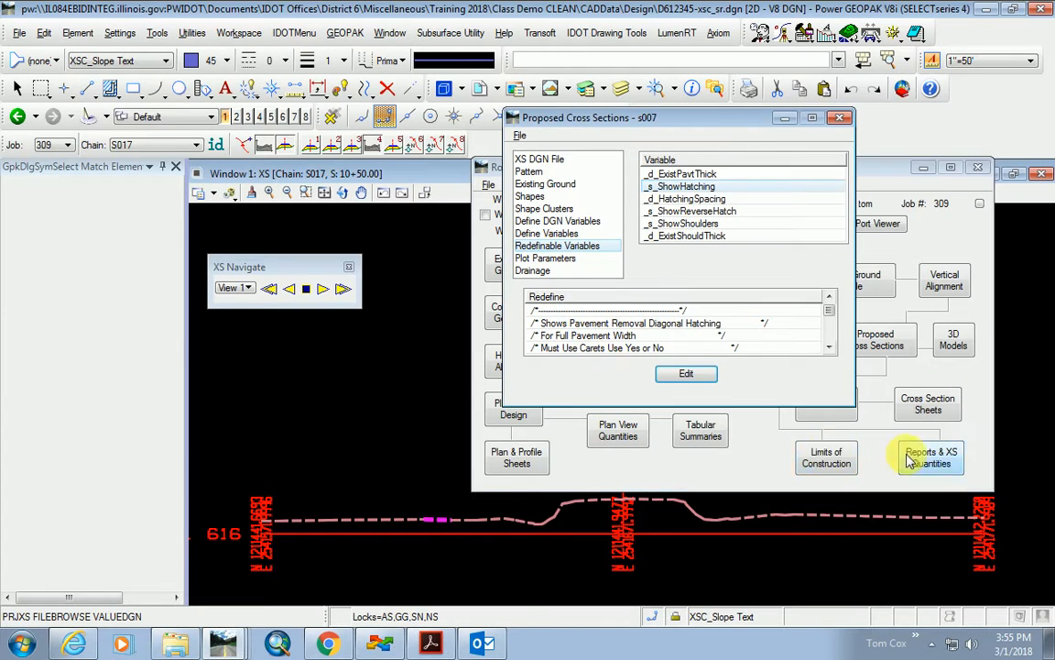
click(697, 199)
click(720, 237)
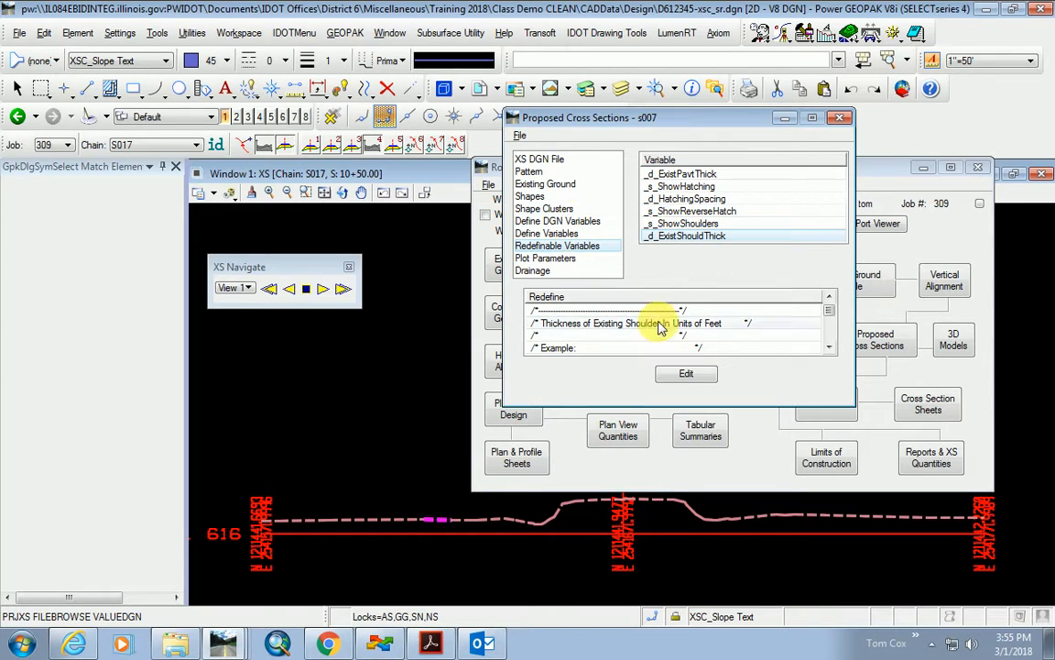
Save the cross-section settings, then run s007 to process the proposed sections.
click(519, 136)
click(549, 173)
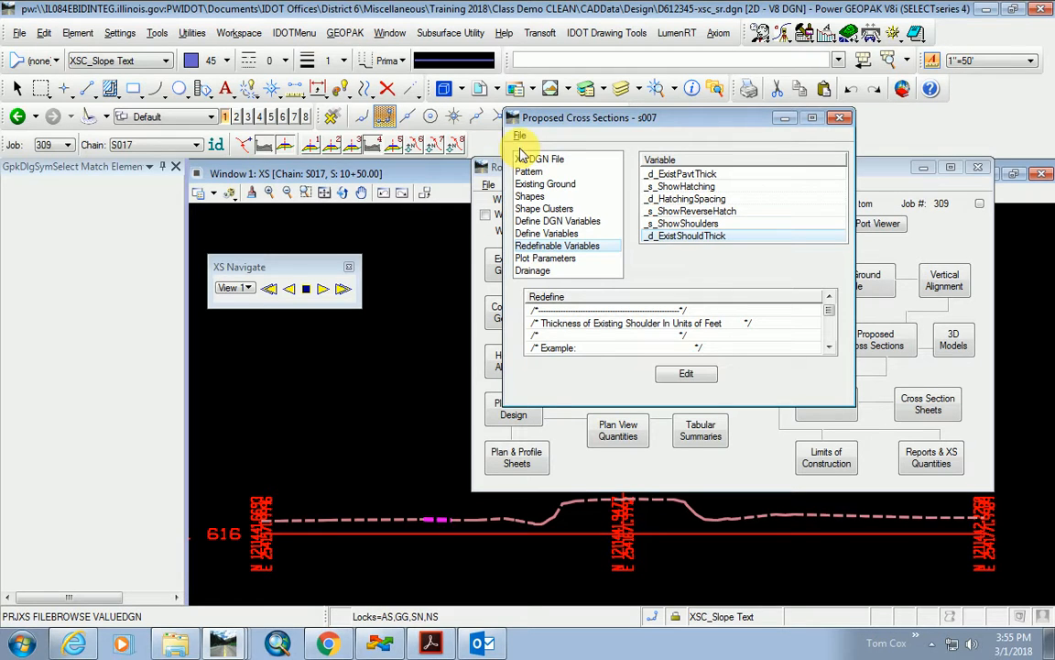
click(520, 137)
click(531, 152)
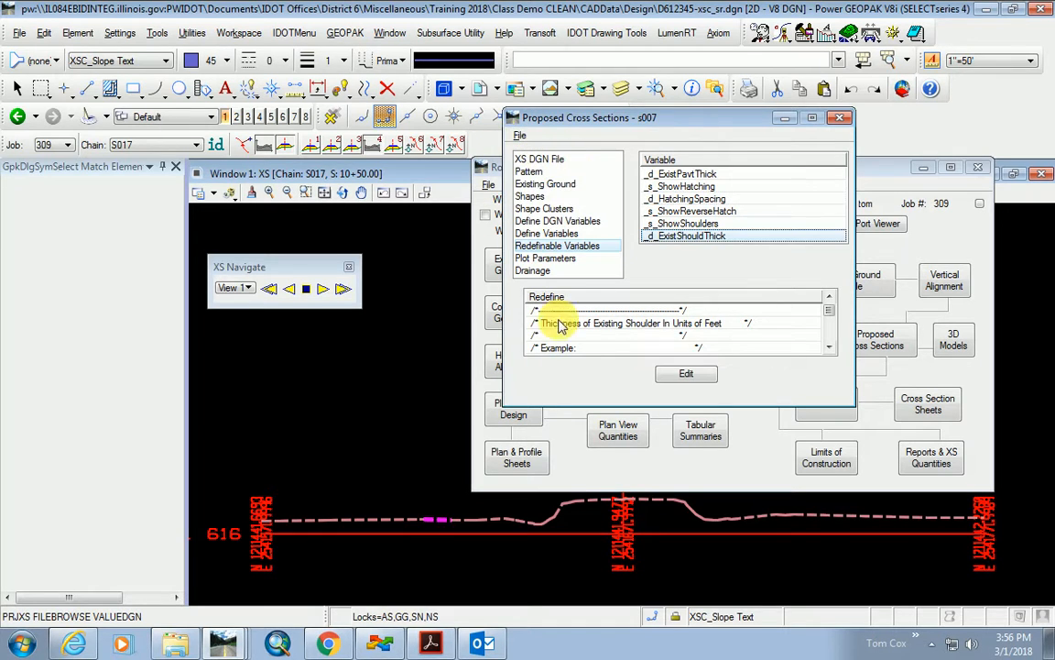
click(571, 464)
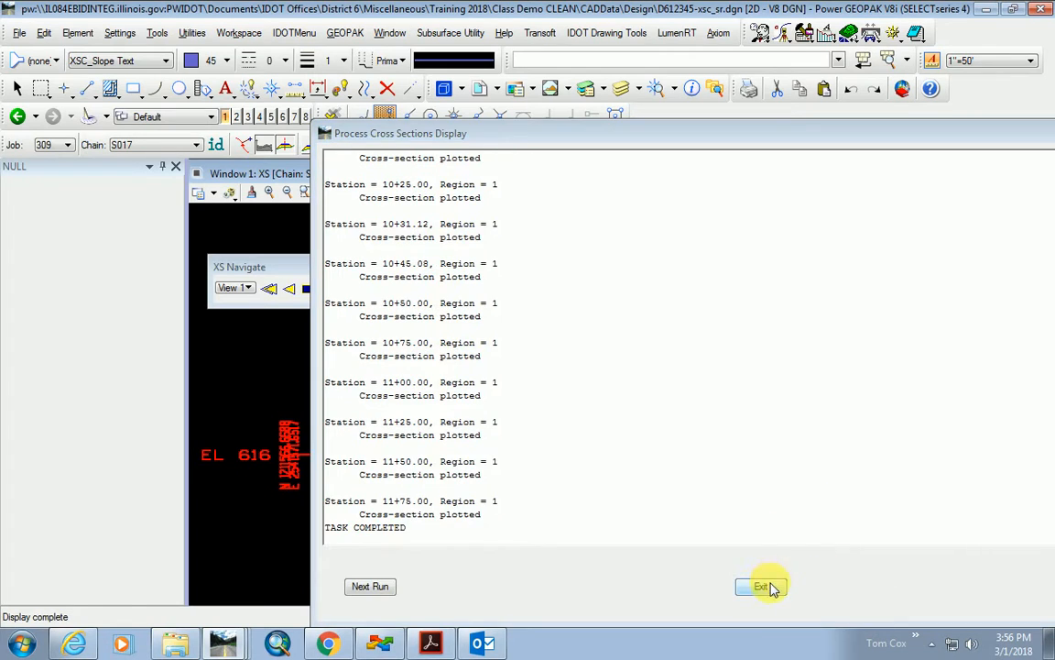
Close the processing log, zoom in on the hatched pavement, and step to the next section.
click(762, 587)
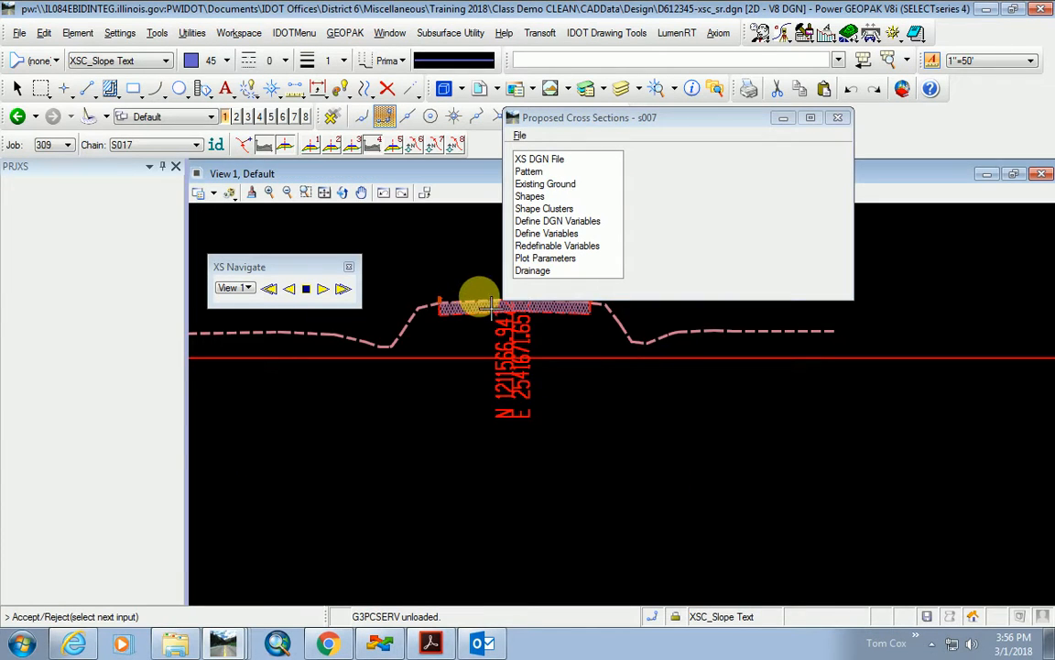
scroll(408, 458, down, 3)
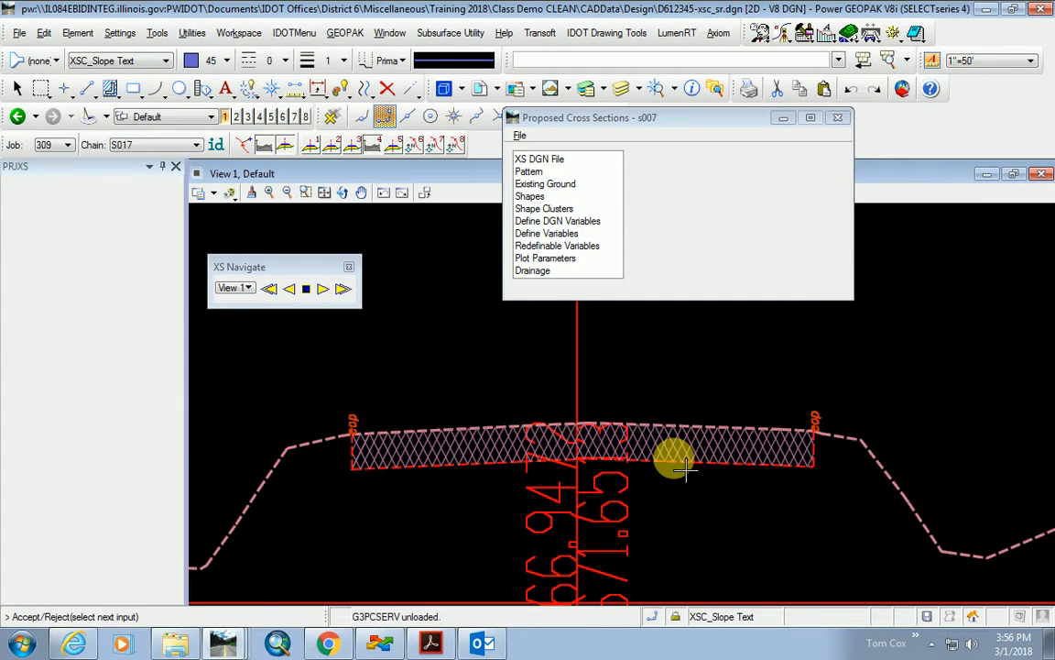
click(786, 119)
scroll(642, 455, down, 4)
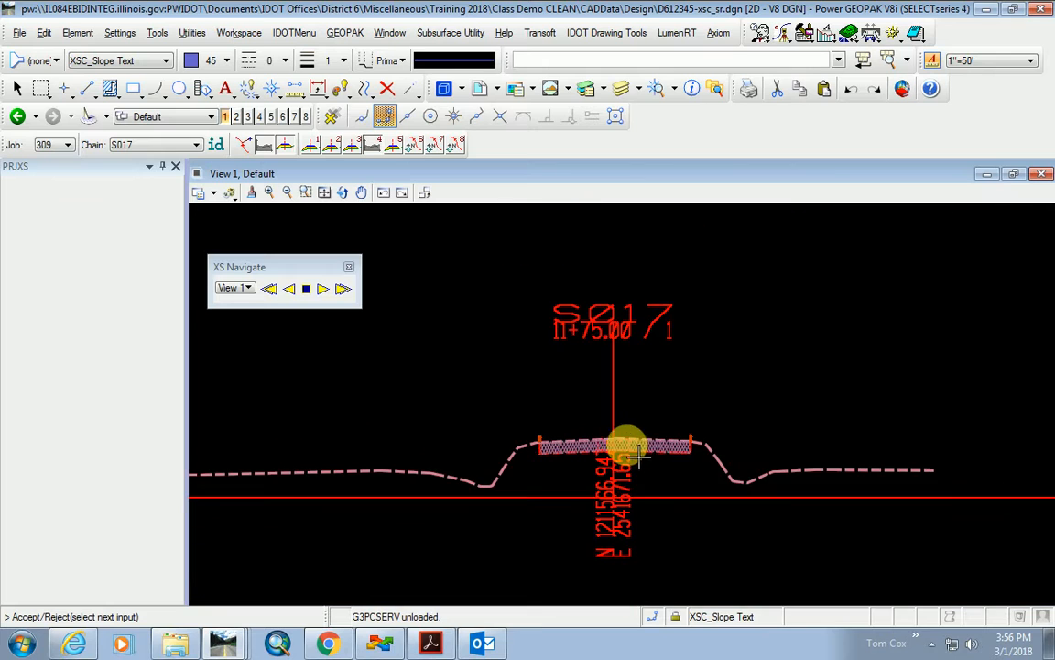
scroll(632, 449, up, 4)
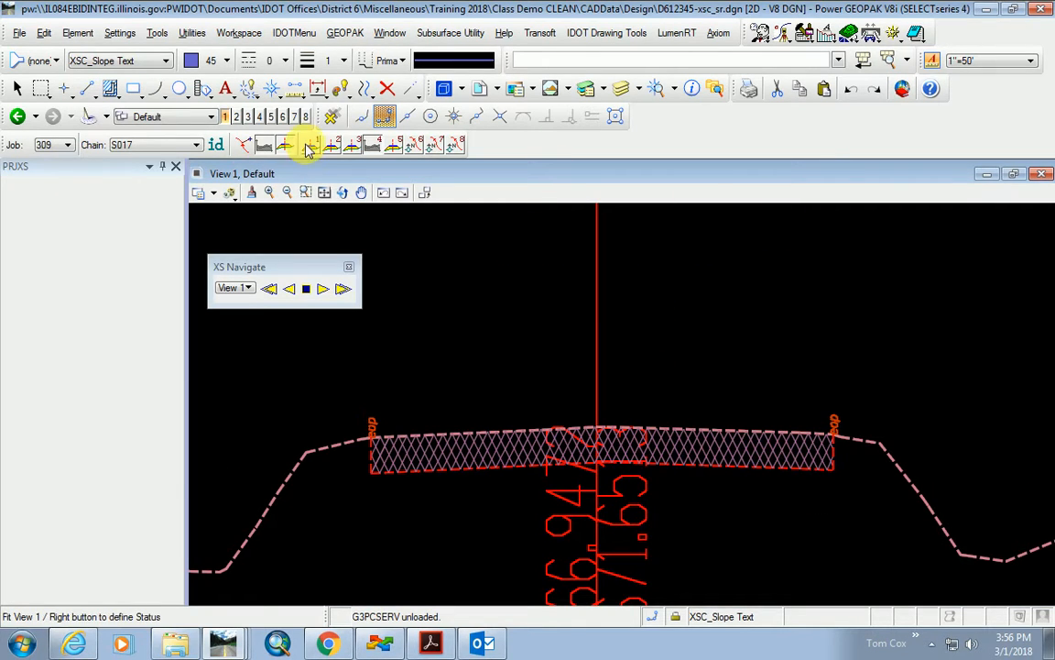
click(322, 291)
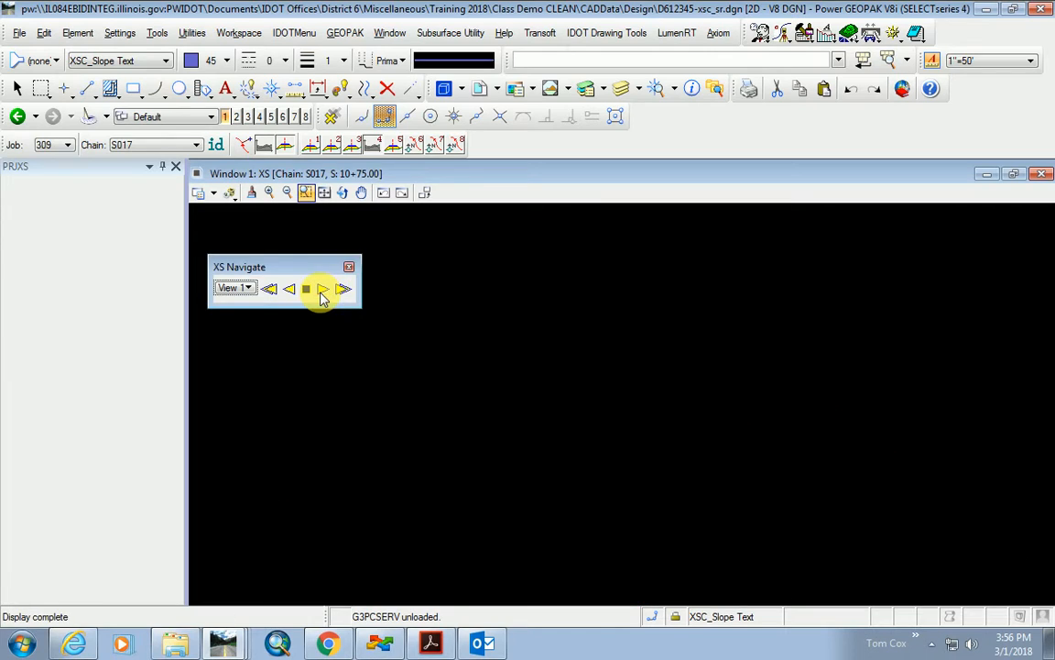
Navigate view 1 by cross section, stepping and playing through S017 stations back to 10+00.00.
click(312, 146)
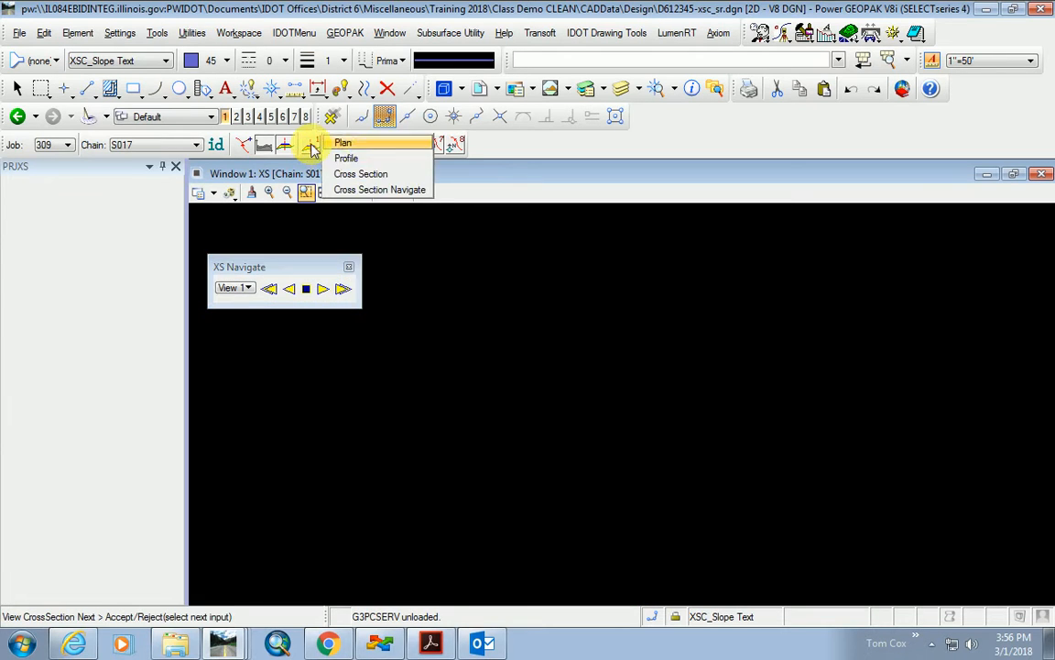
click(380, 174)
click(289, 289)
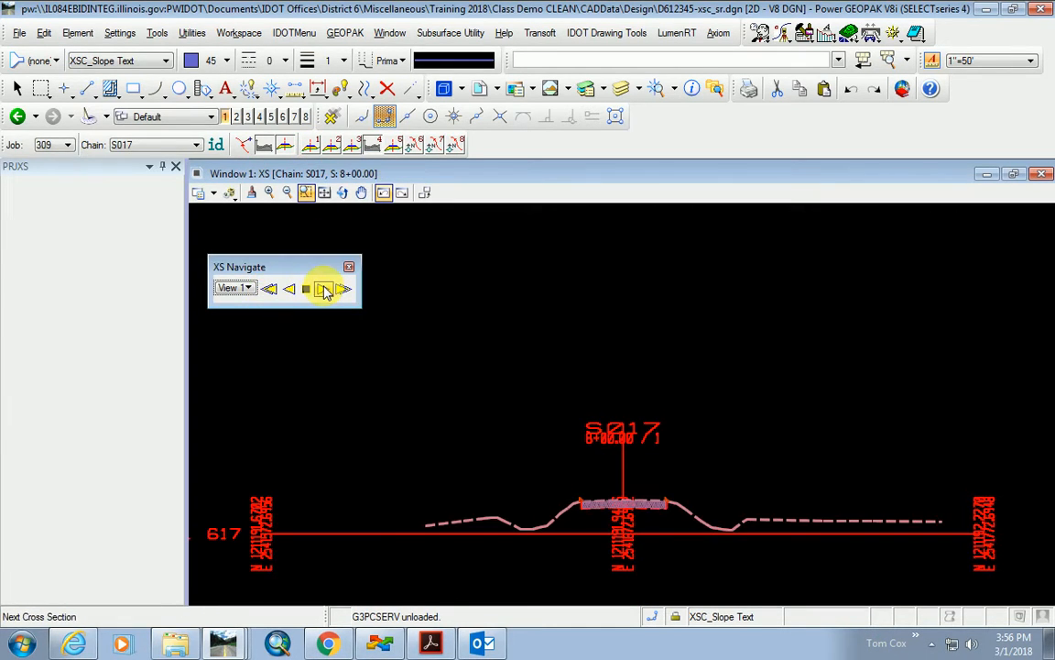
click(325, 289)
scroll(623, 525, up, 2)
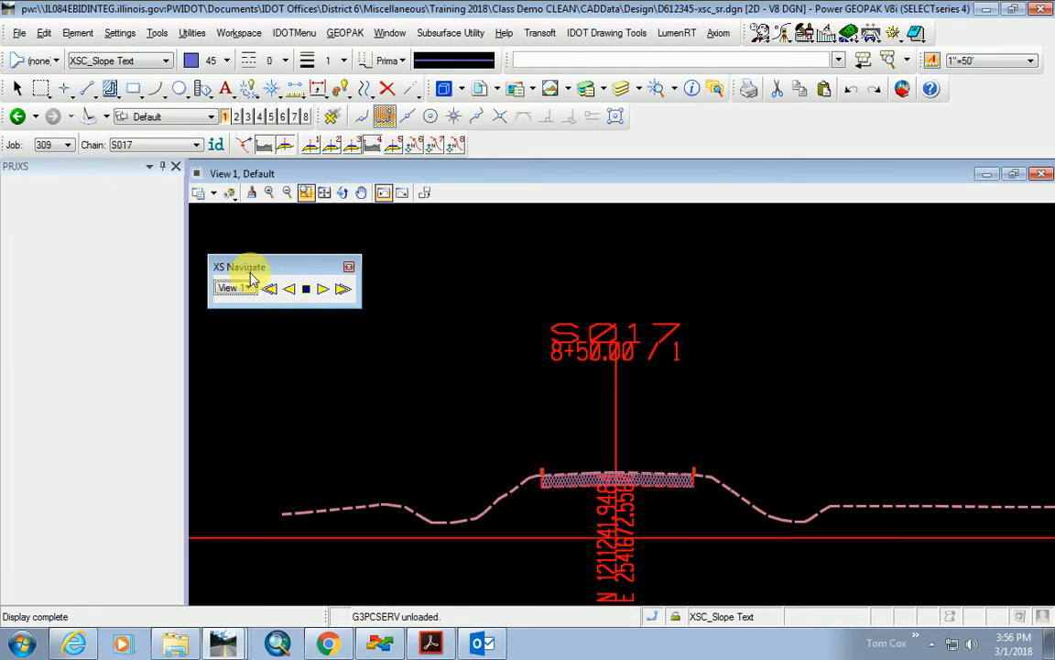
click(322, 291)
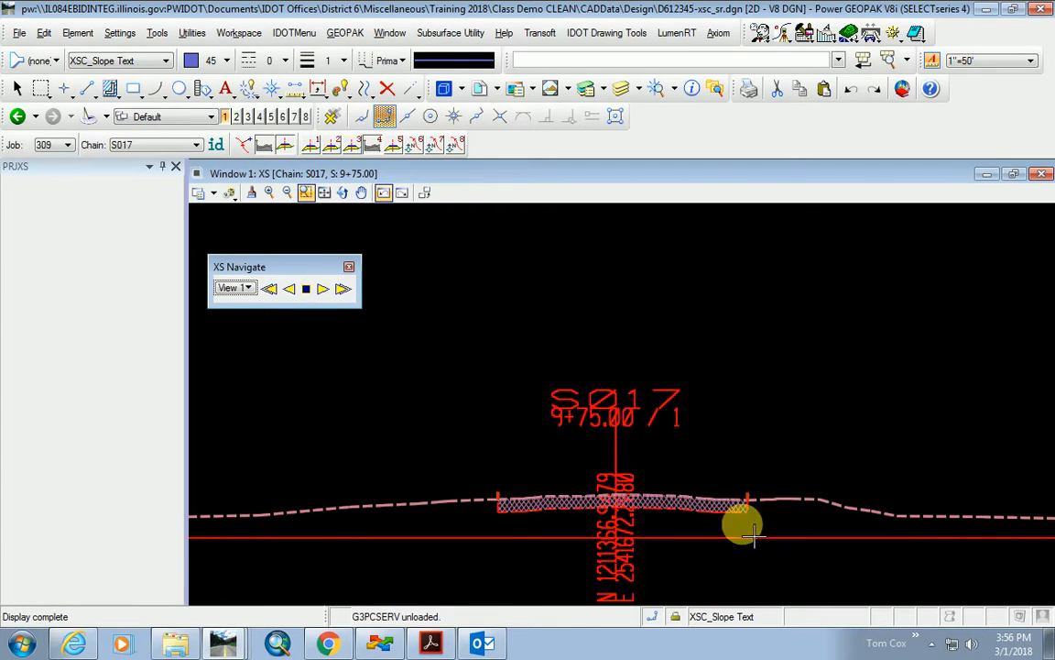
scroll(752, 520, up, 3)
scroll(753, 521, down, 3)
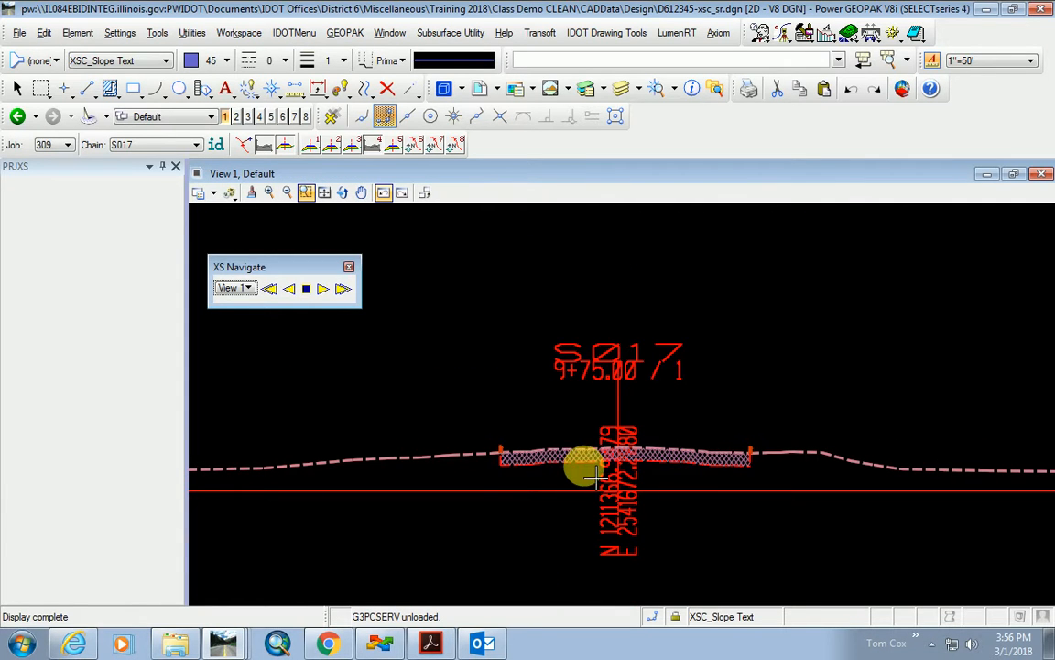
click(323, 292)
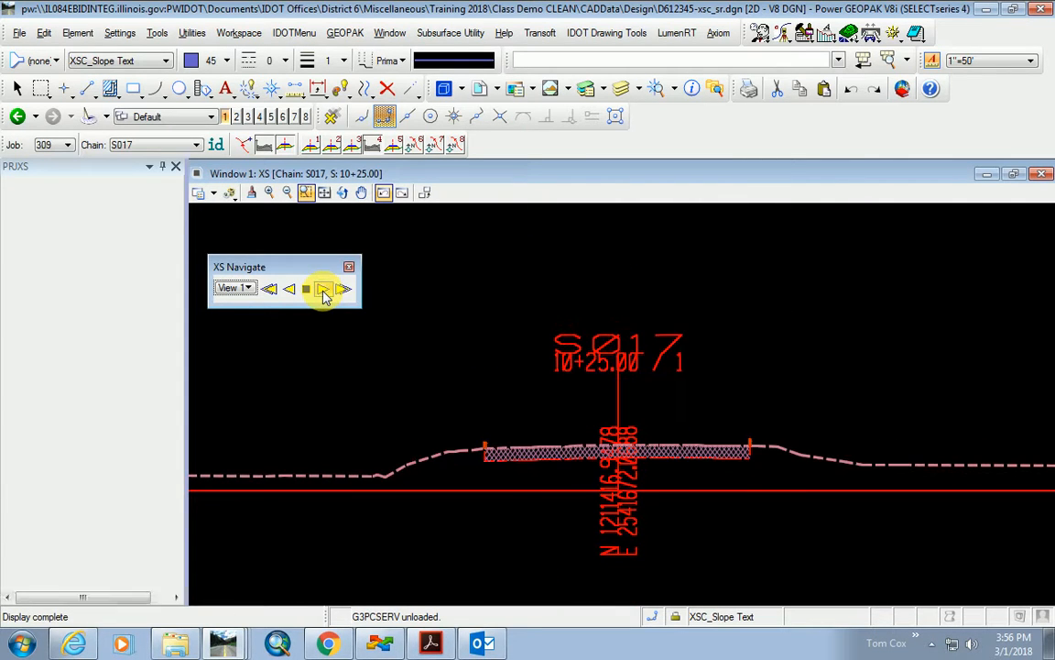
click(290, 290)
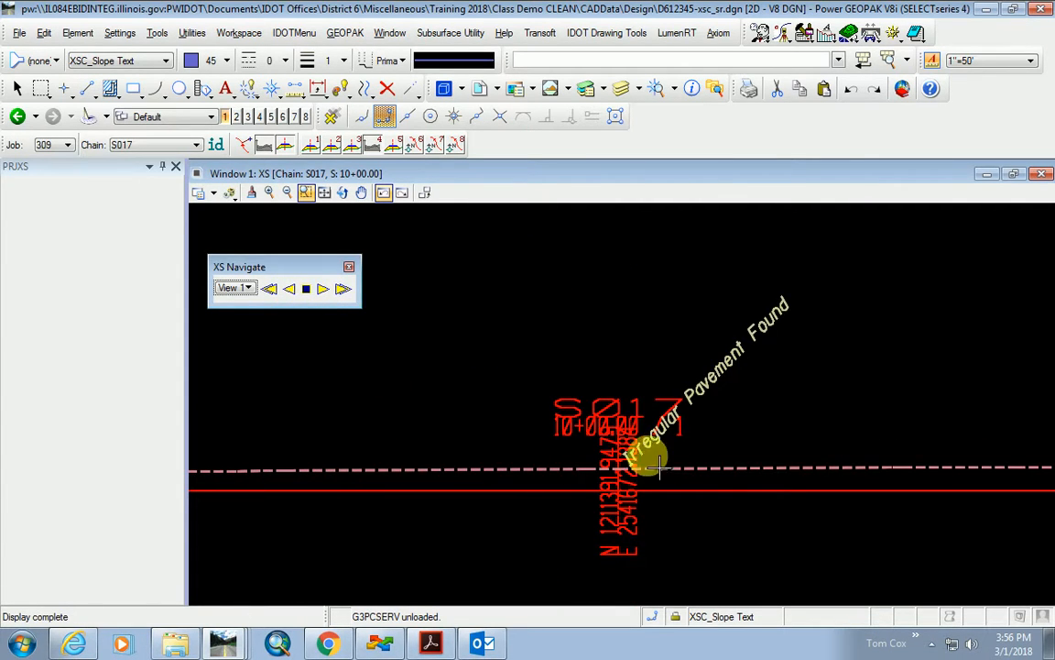
scroll(632, 463, up, 1)
scroll(620, 481, down, 3)
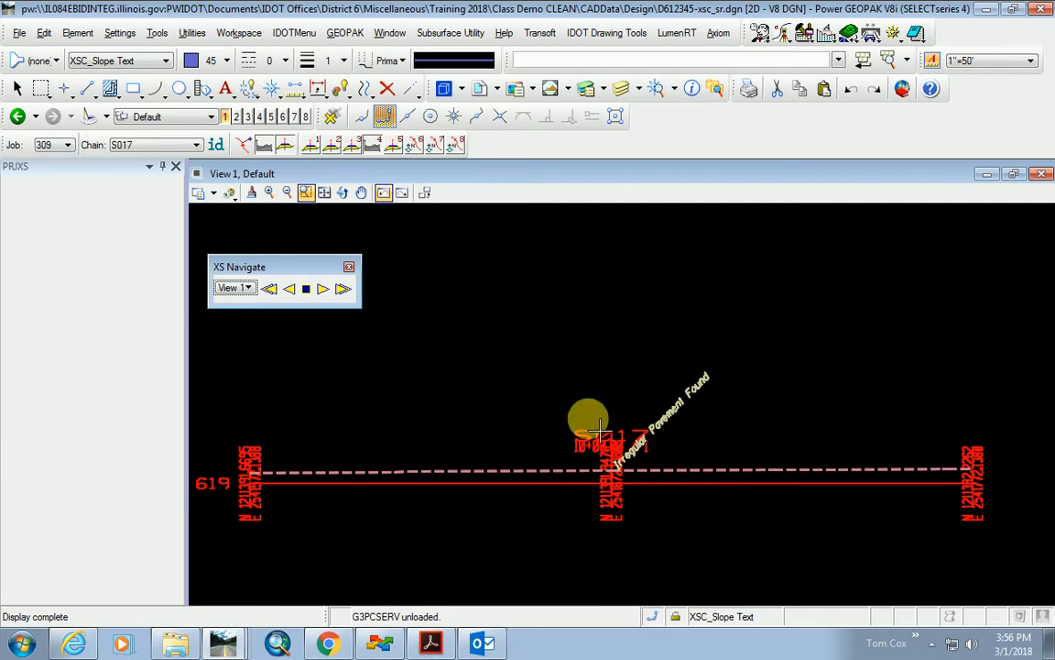
Turn on a second view showing the 8+00.00 cross section.
click(390, 35)
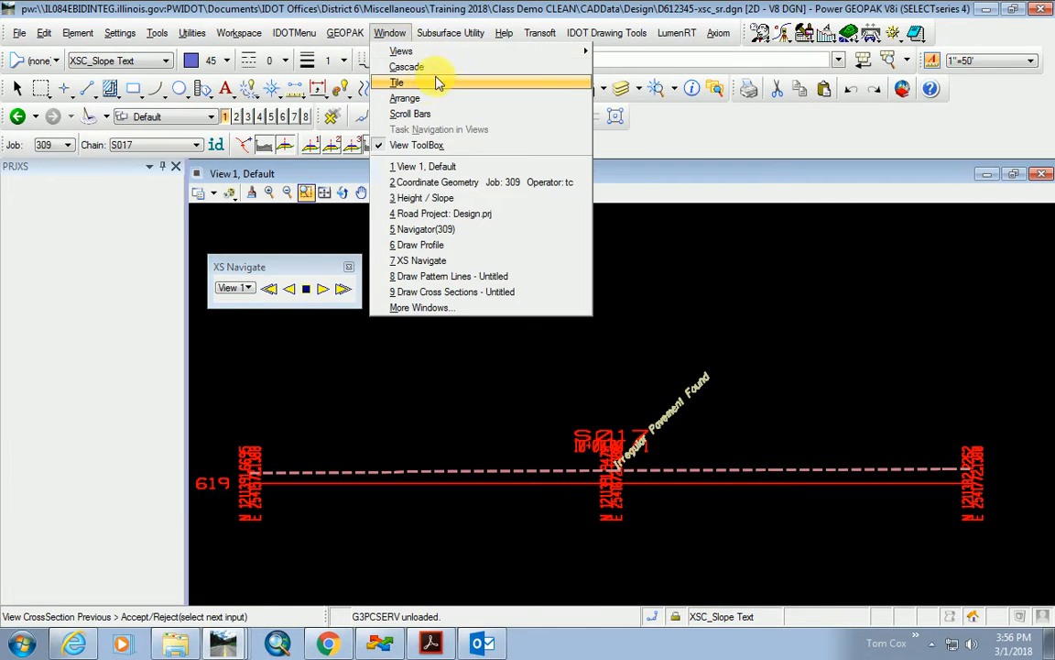
click(310, 248)
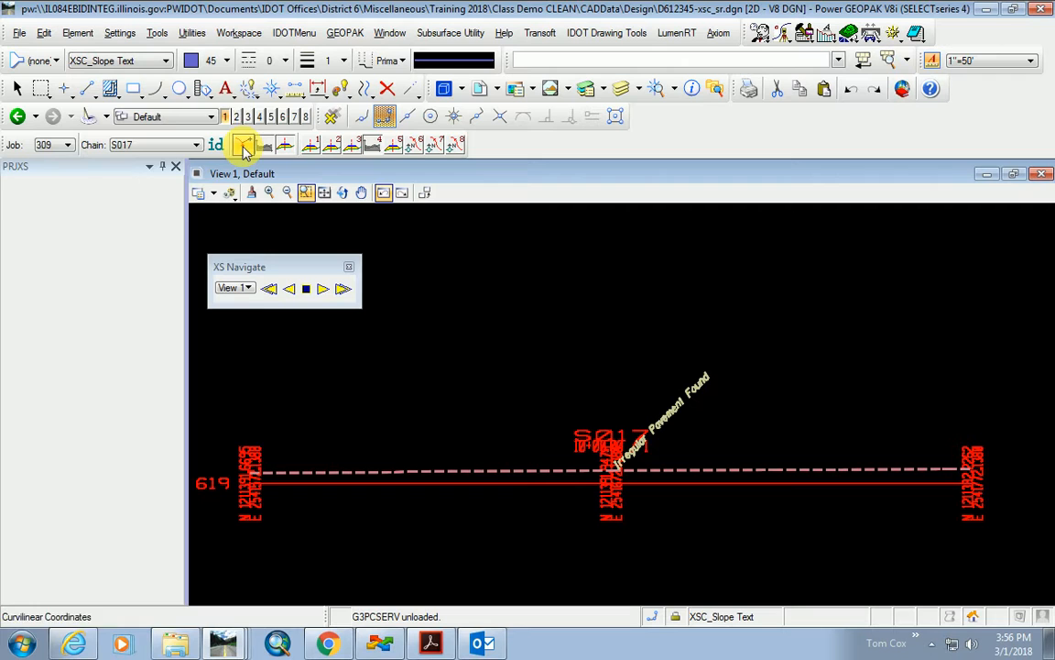
click(236, 117)
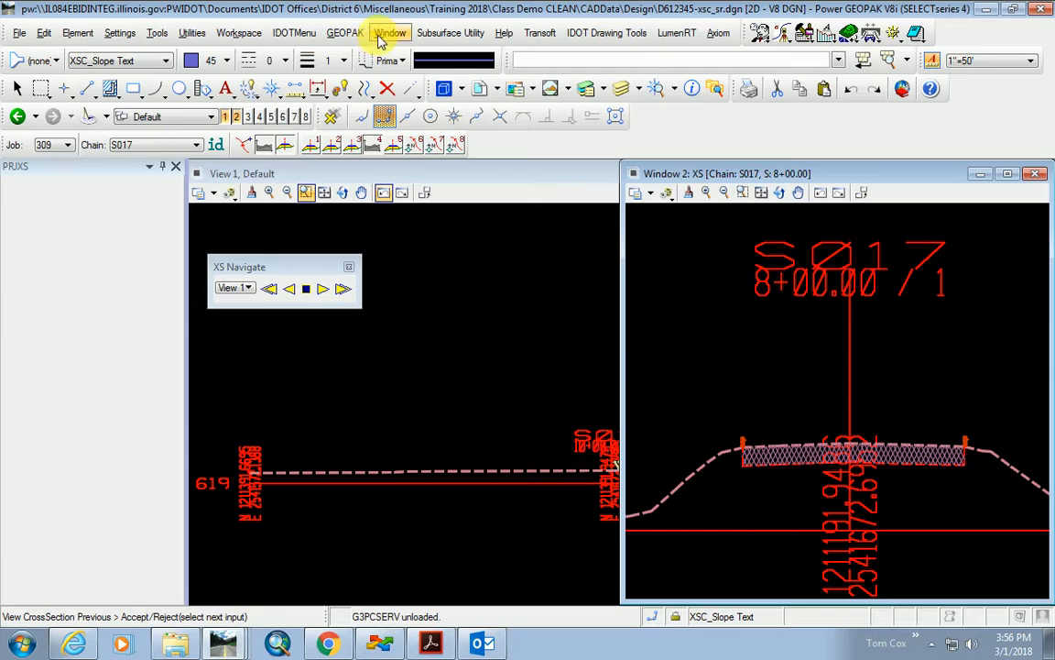
Tile the two views side by side.
click(383, 37)
click(394, 83)
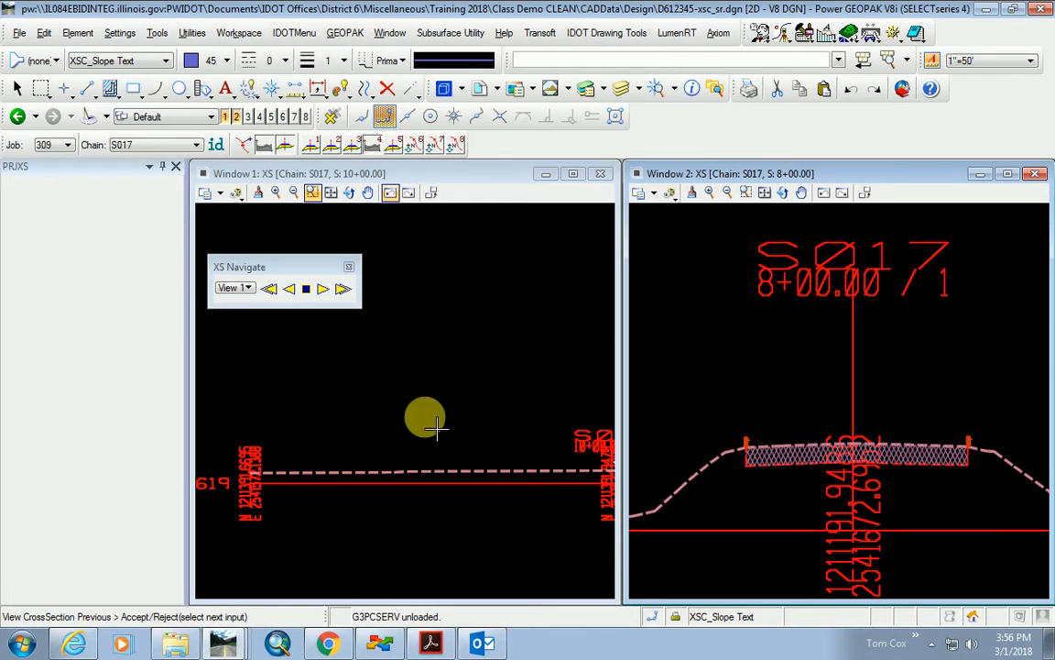
scroll(328, 462, down, 7)
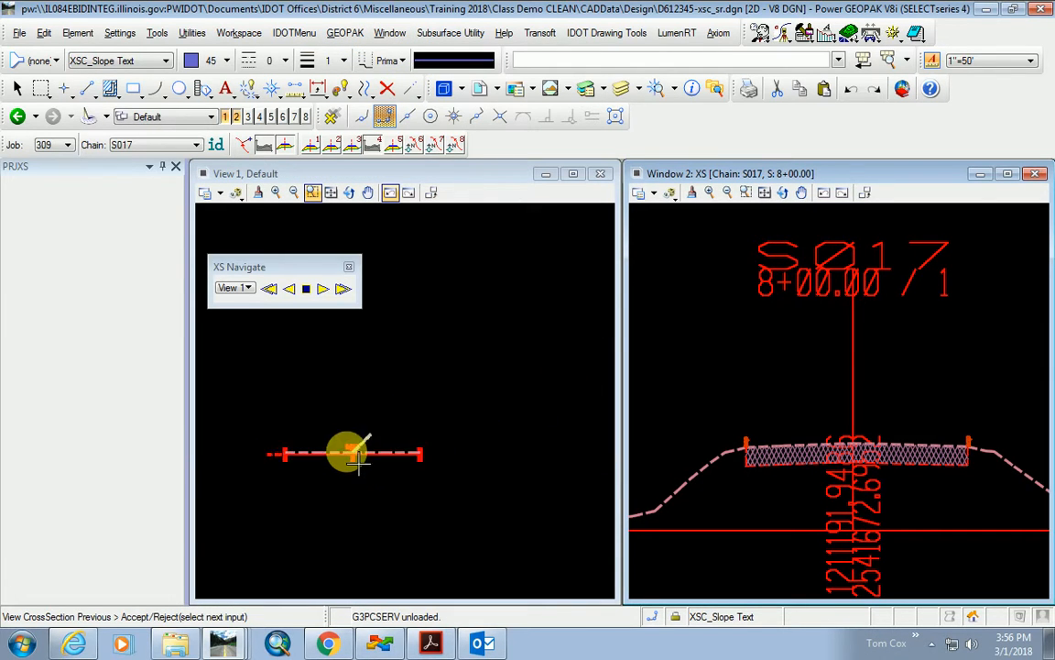
scroll(358, 458, up, 5)
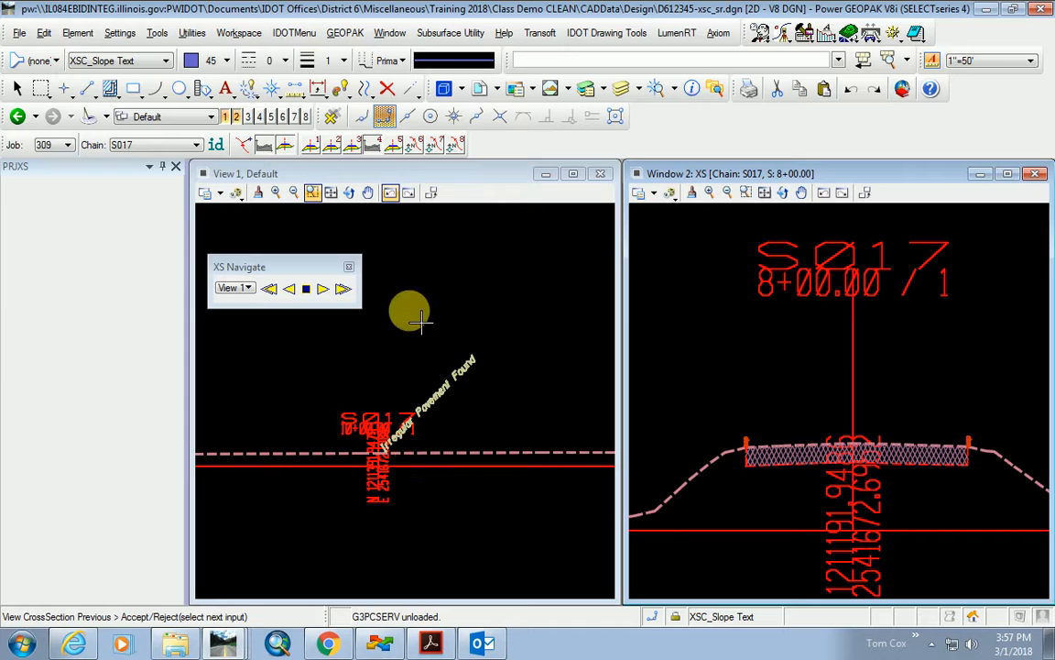
Switch view 1 to the plan, advance view 2 to 8+25.00, and zoom onto the 30CONC/TELE labels.
click(312, 149)
click(344, 145)
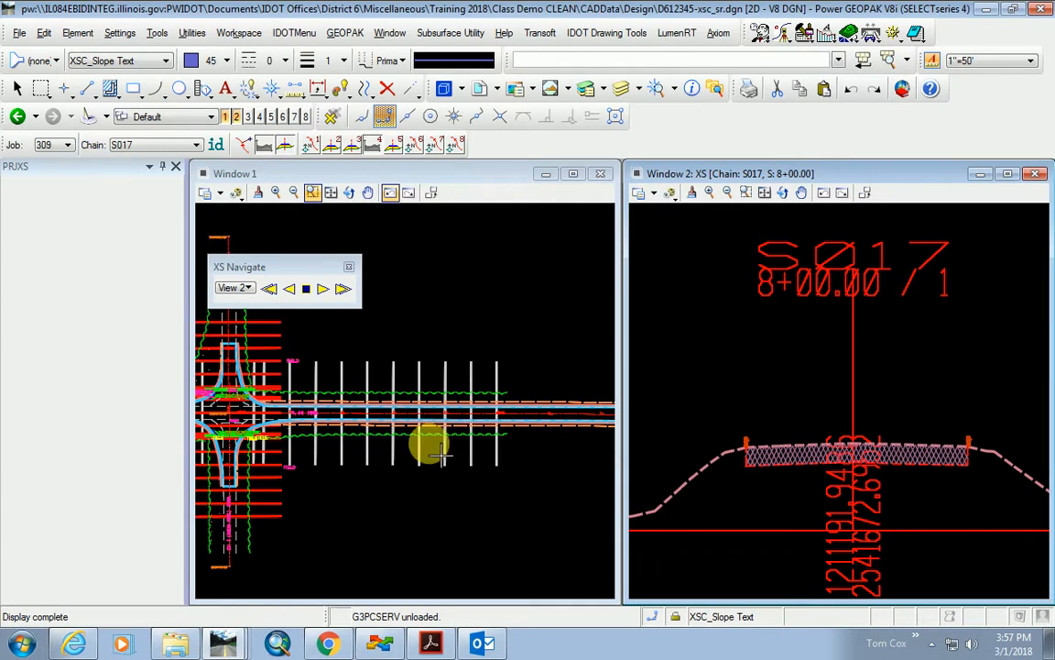
scroll(424, 442, up, 2)
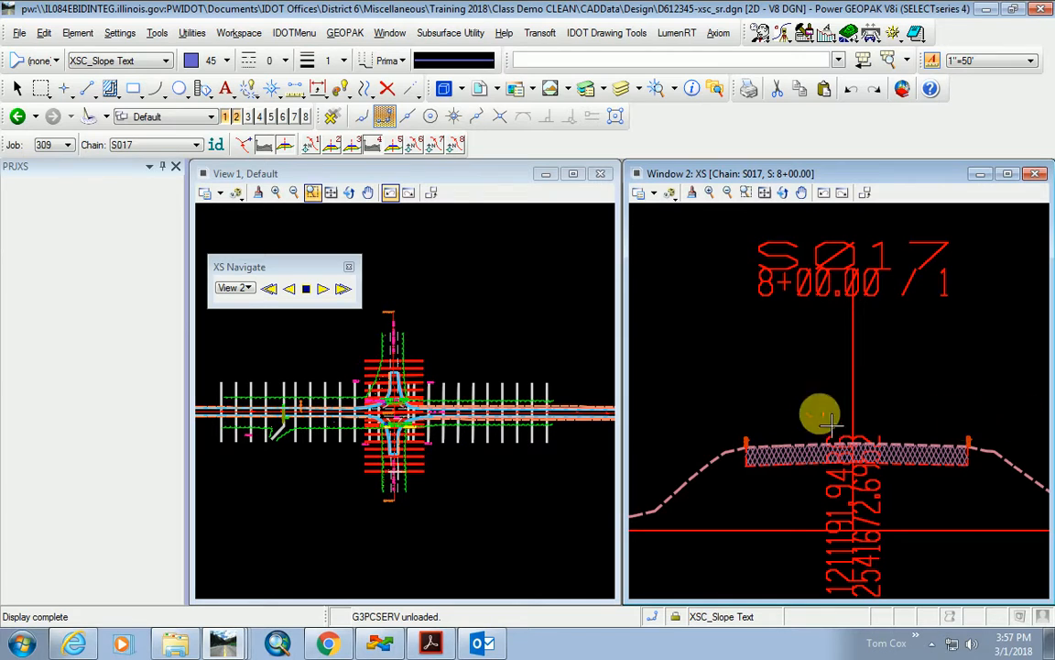
scroll(396, 467, up, 5)
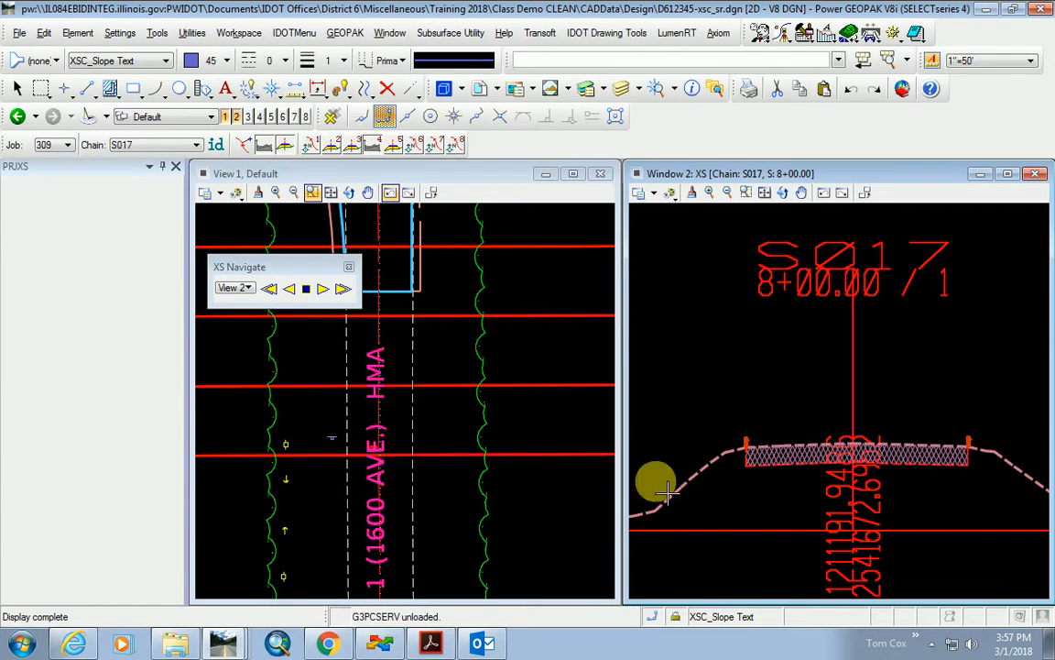
click(323, 289)
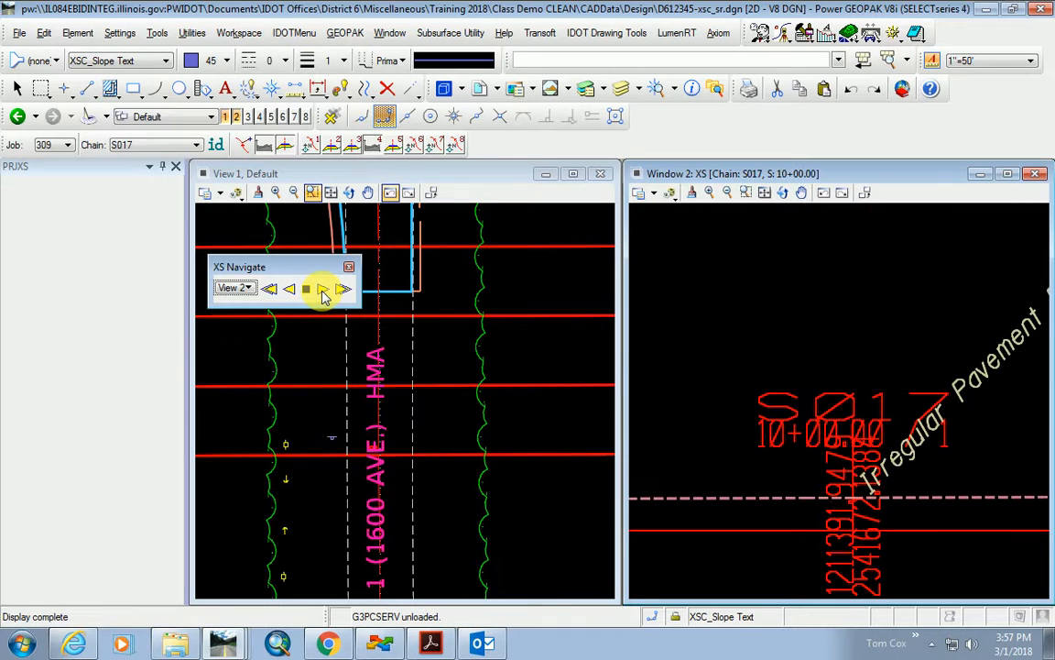
scroll(352, 403, down, 5)
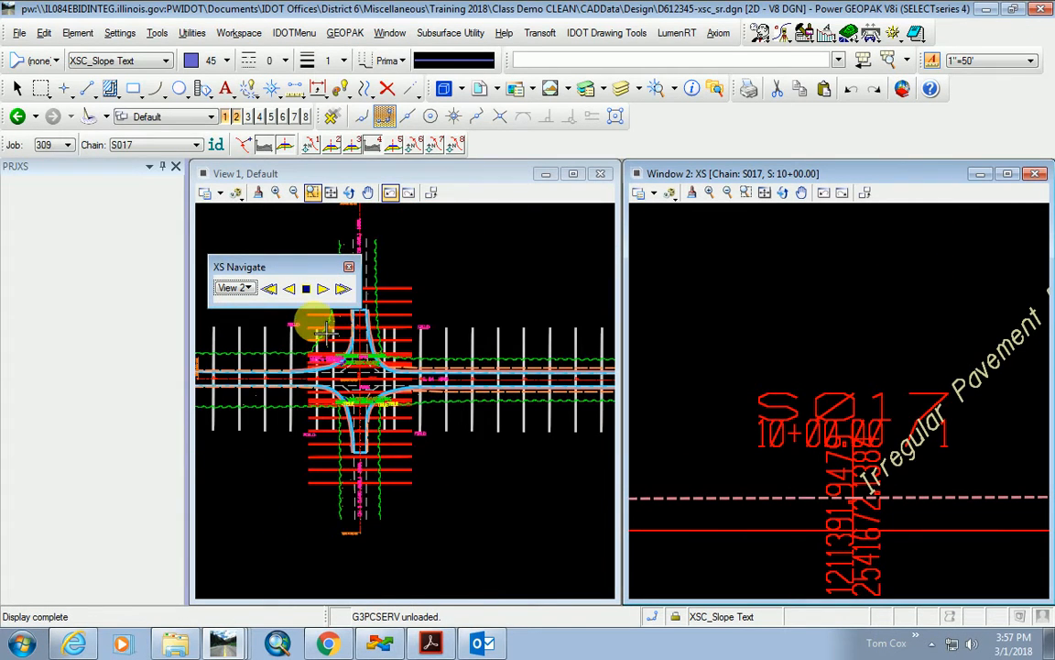
scroll(307, 322, up, 2)
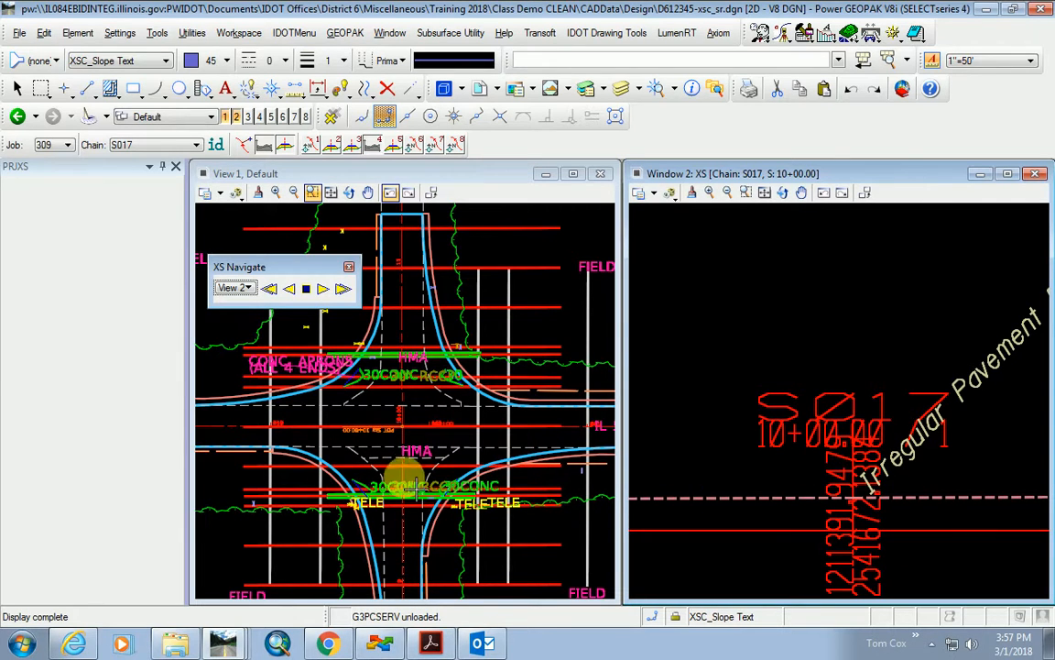
scroll(426, 493, up, 3)
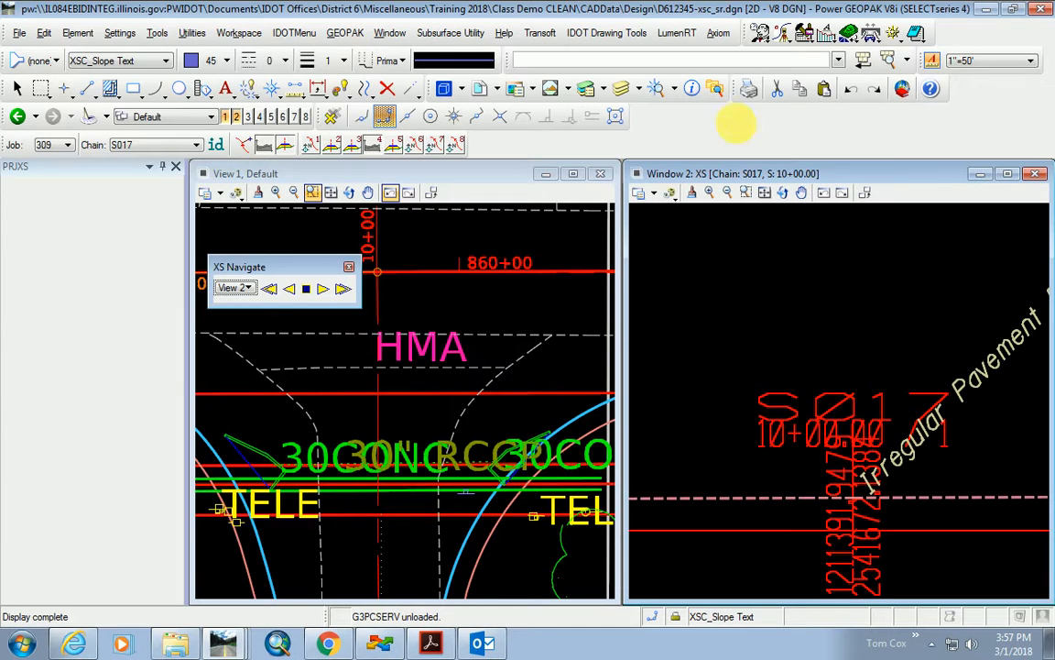
click(760, 38)
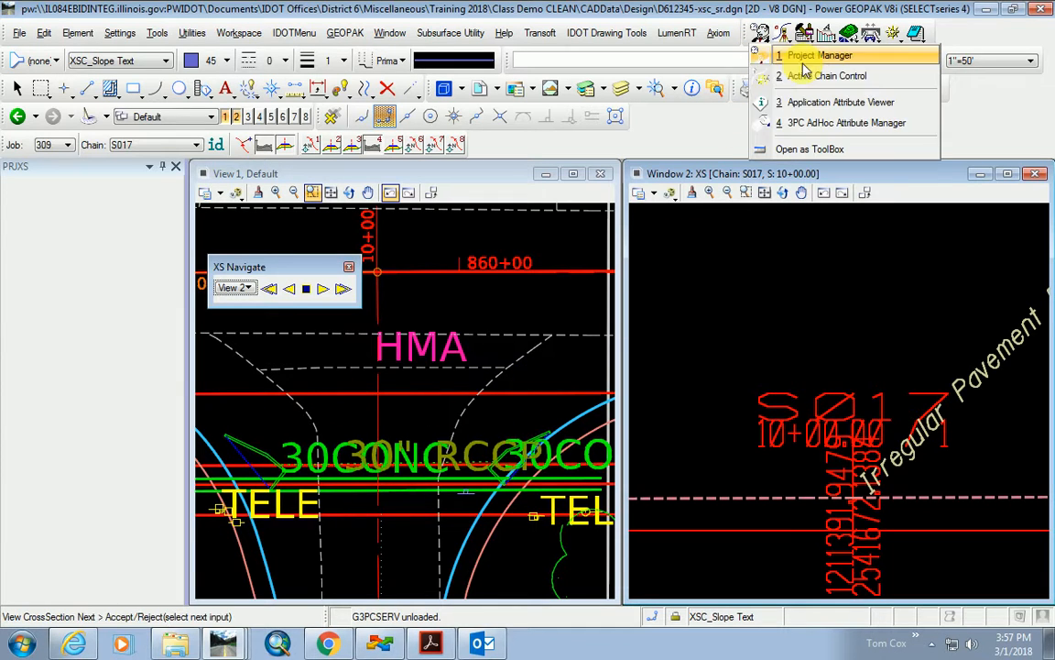
Identify the dashed plan curve as COGO survey chain 668-6 with the Application Attribute Viewer, then close it.
click(839, 102)
click(584, 436)
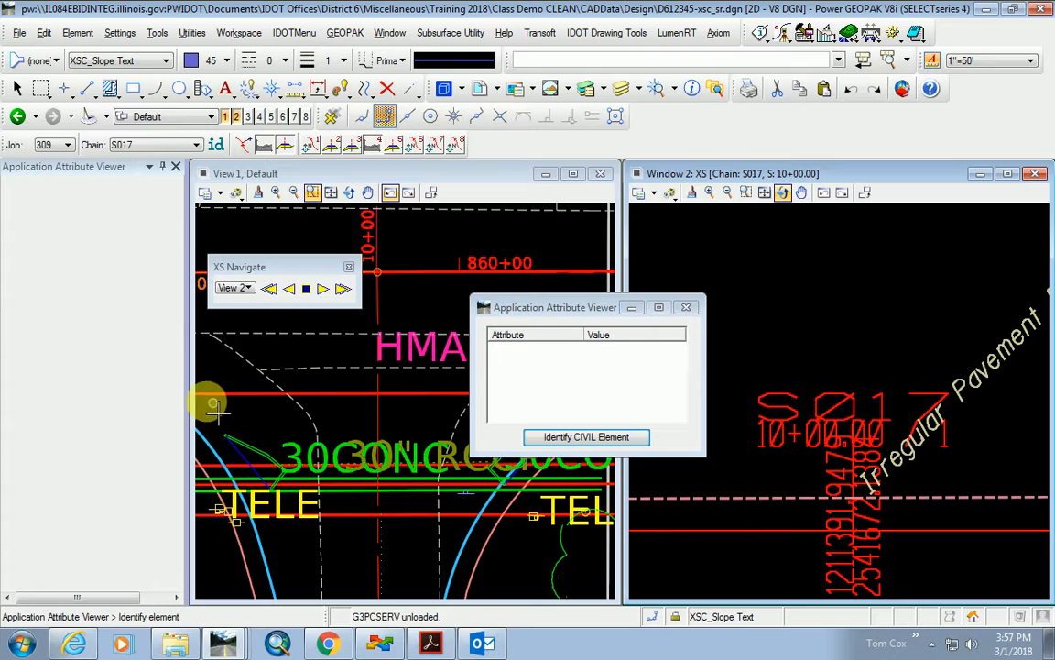
click(306, 409)
click(306, 411)
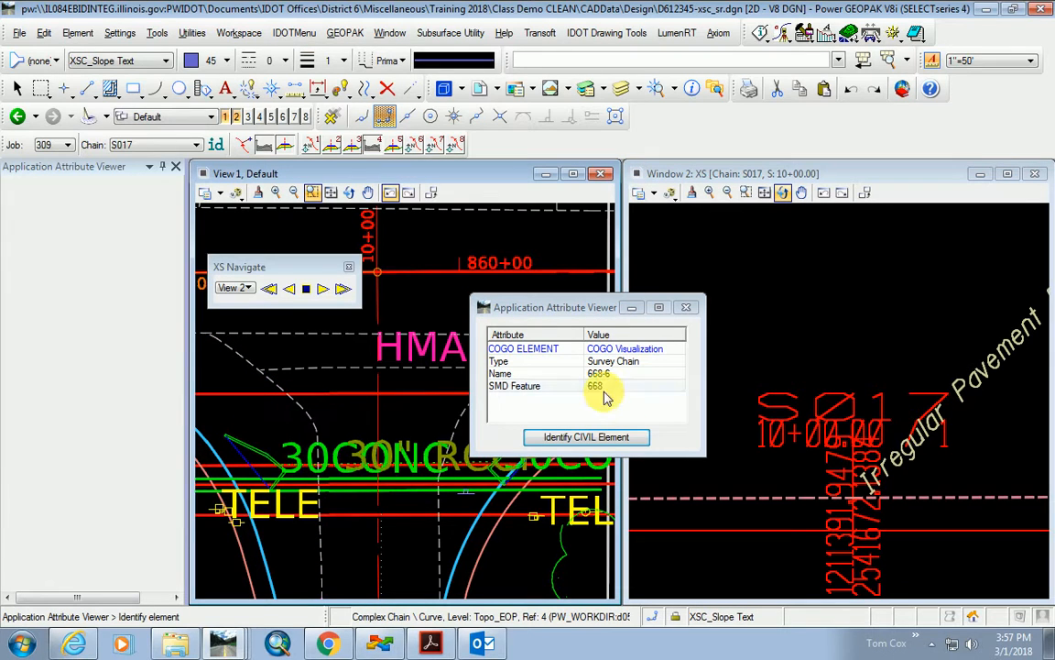
click(601, 390)
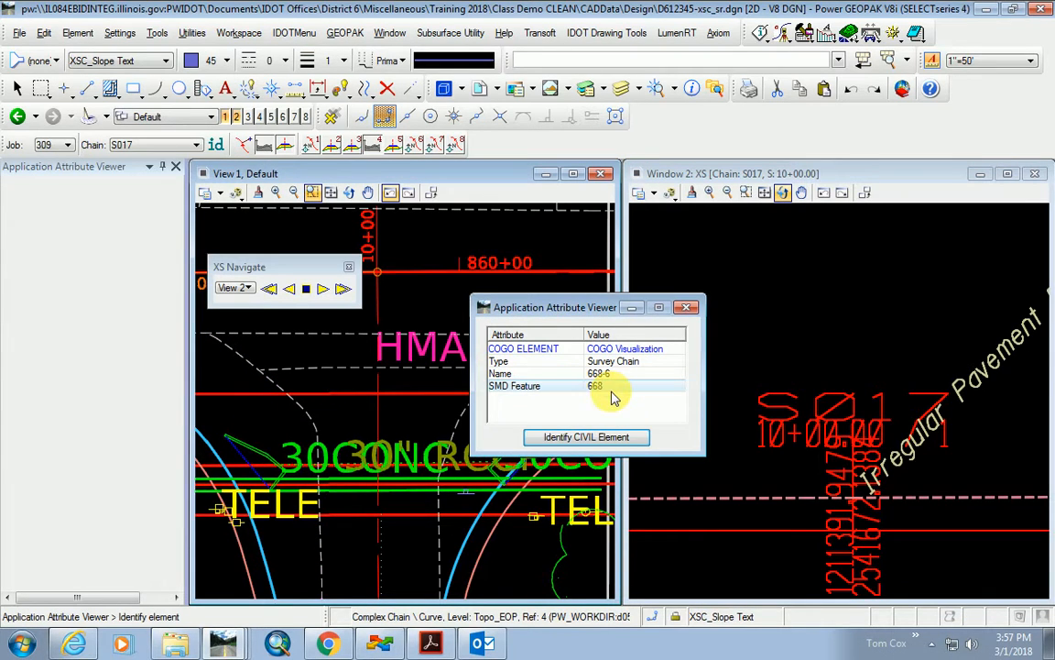
click(687, 307)
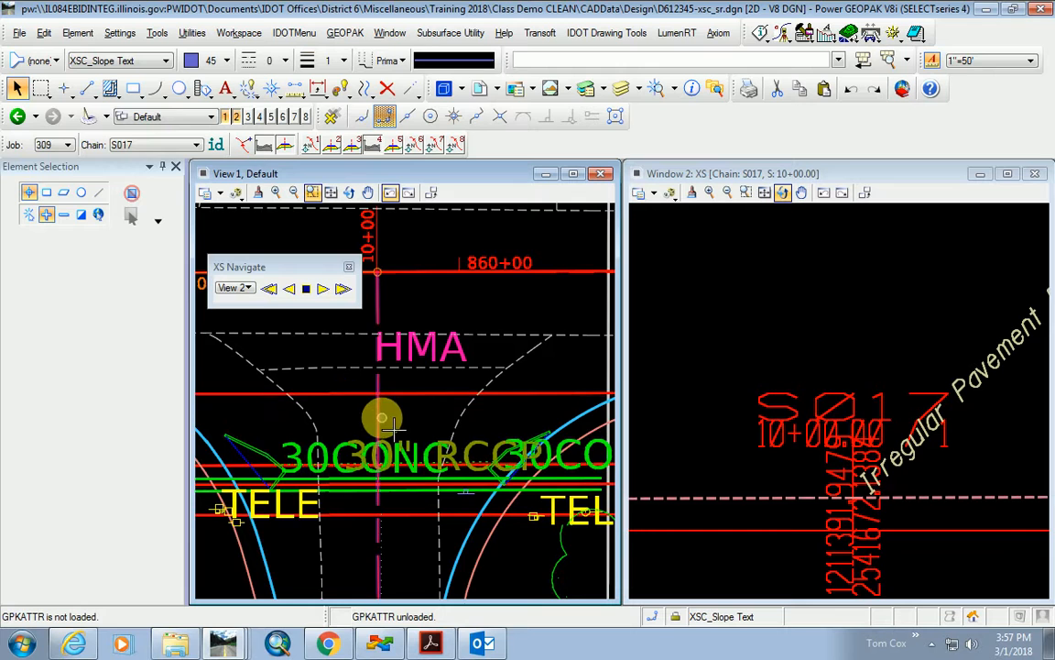
scroll(380, 421, down, 4)
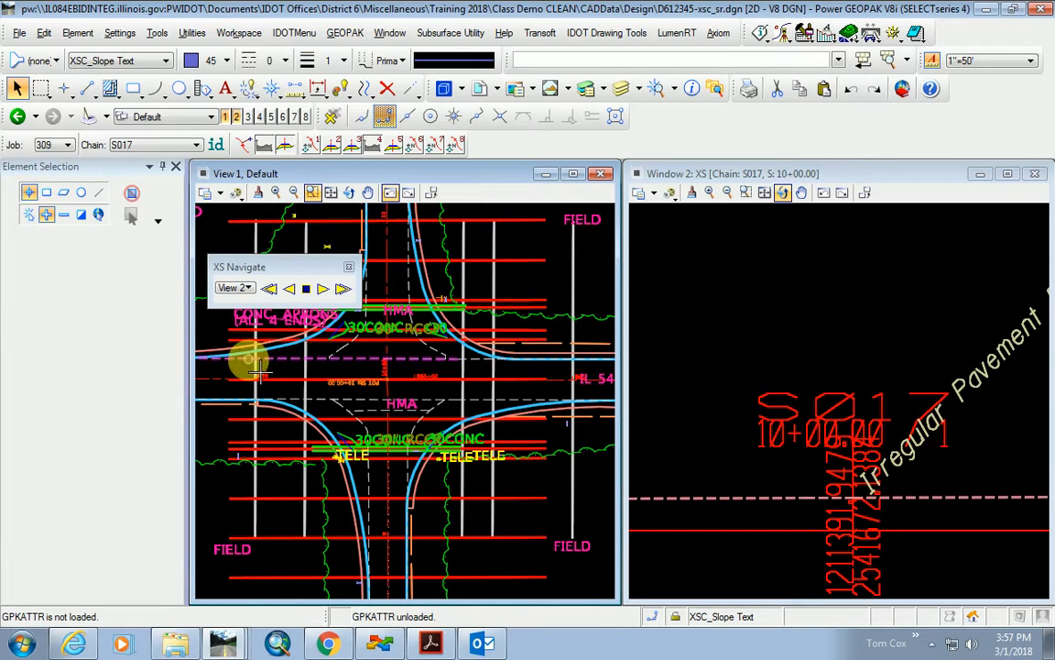
scroll(240, 364, up, 3)
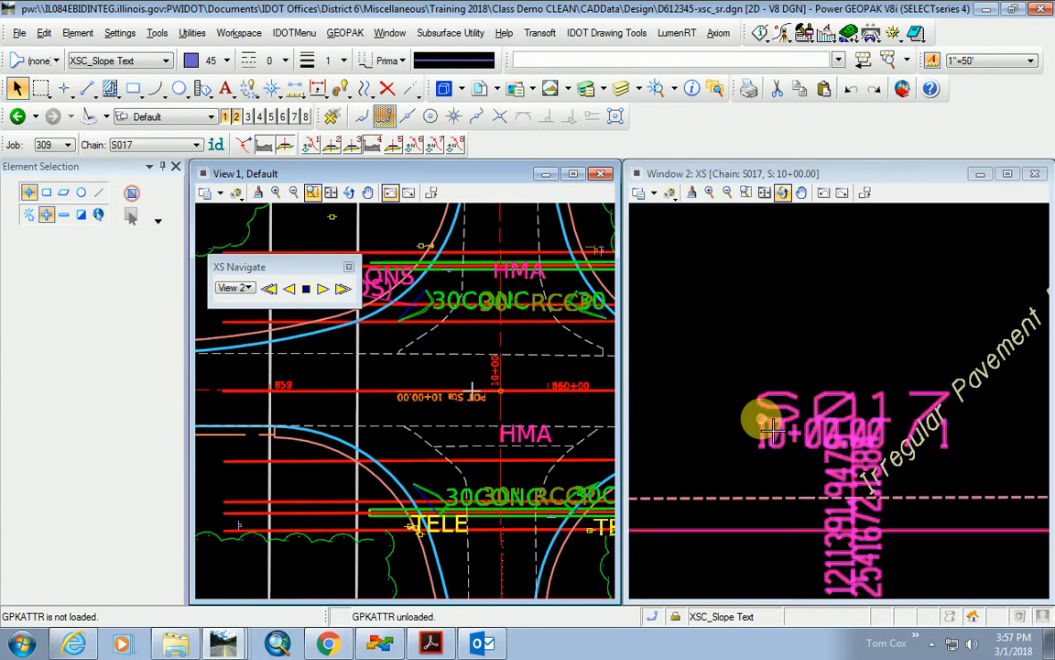
Fence-select the leftover cross-section elements in View 2 and delete them.
scroll(792, 424, down, 4)
scroll(797, 426, down, 2)
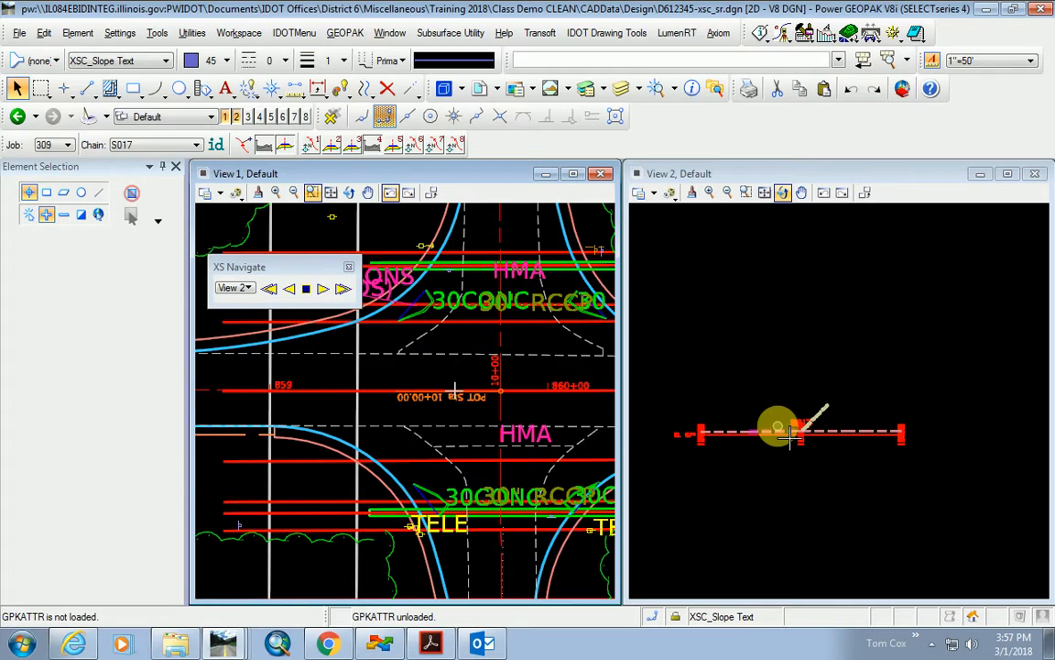
click(16, 88)
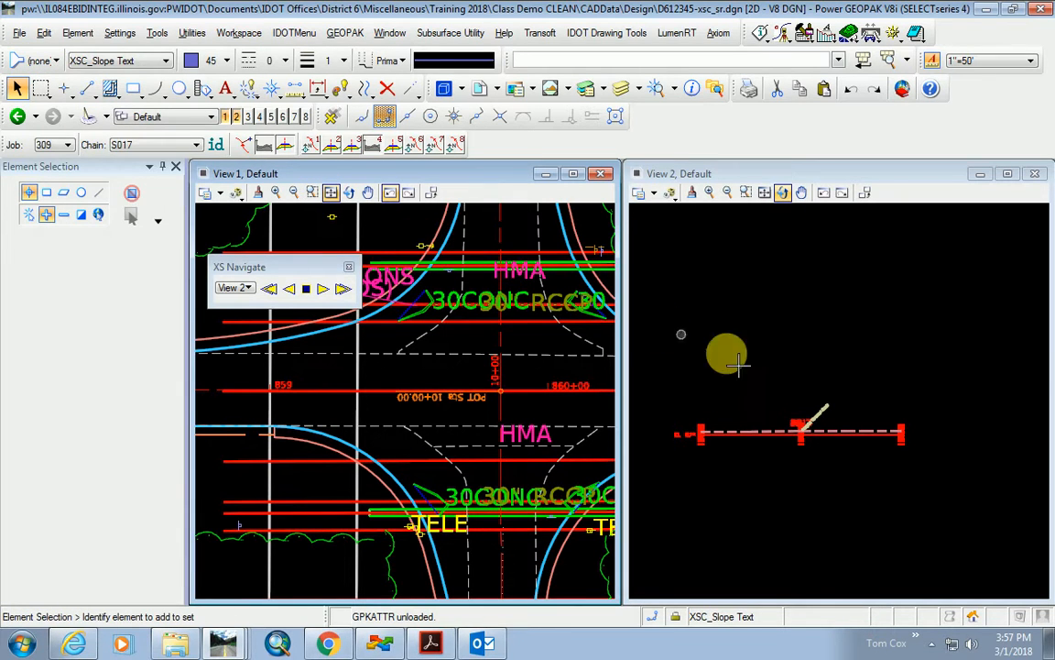
drag(980, 368, 659, 552)
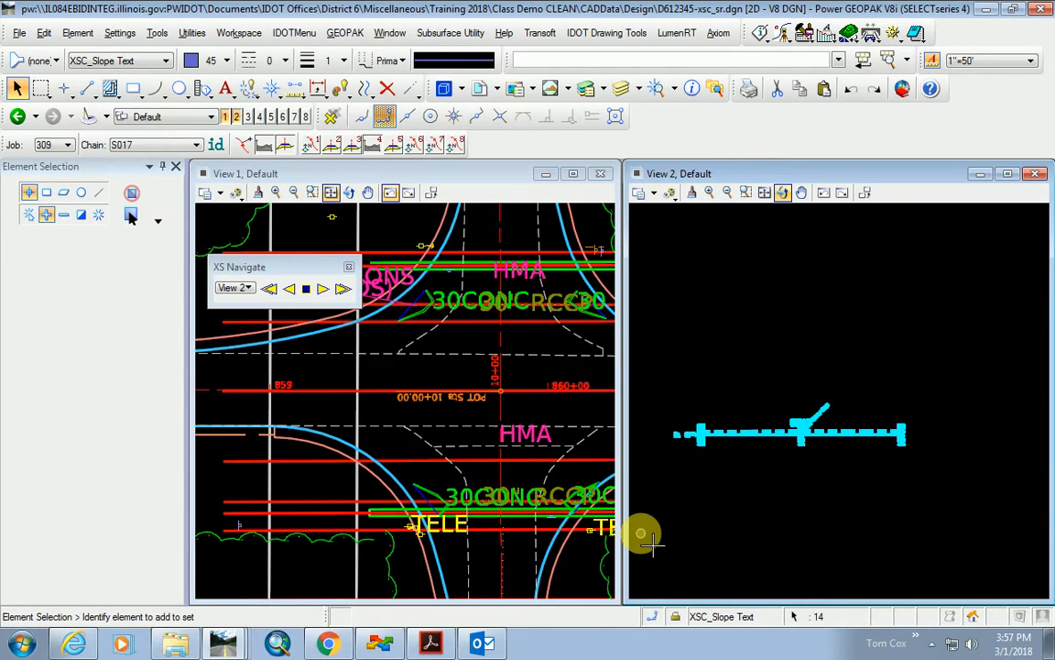
key(Delete)
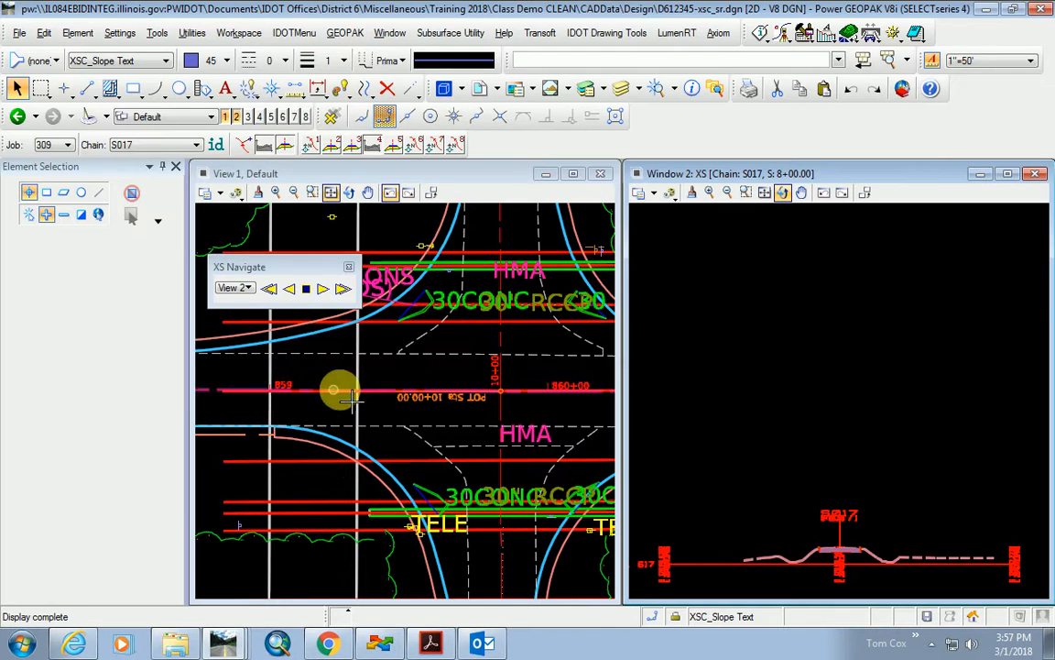
Step and auto-play through S017's cross sections with XS Navigate, then return to 8+00.00.
click(322, 290)
click(325, 294)
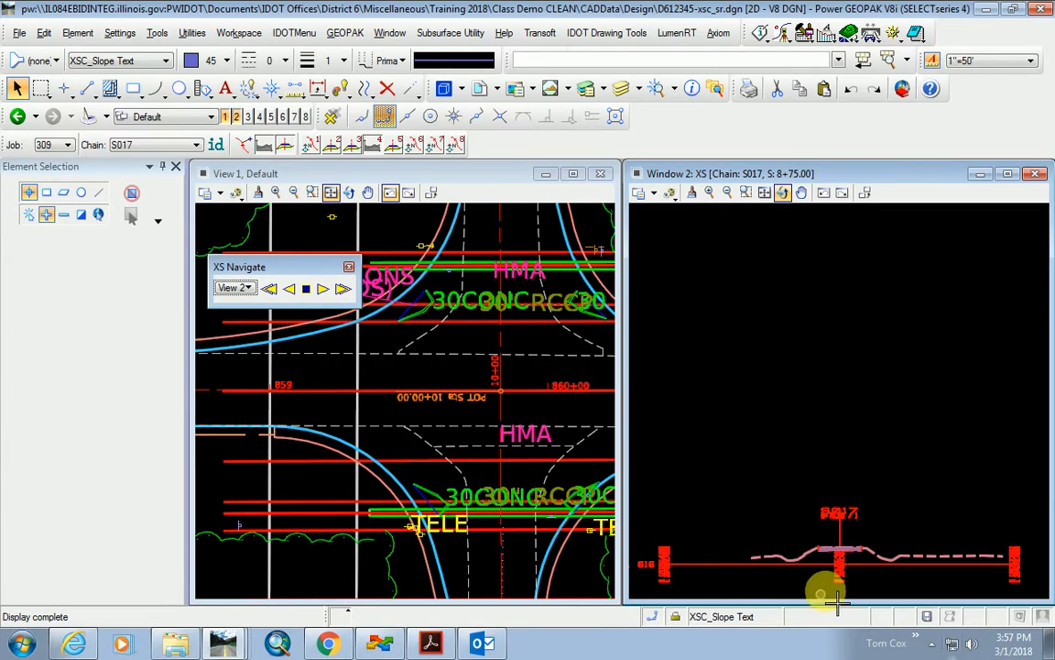
scroll(829, 585, up, 3)
click(317, 291)
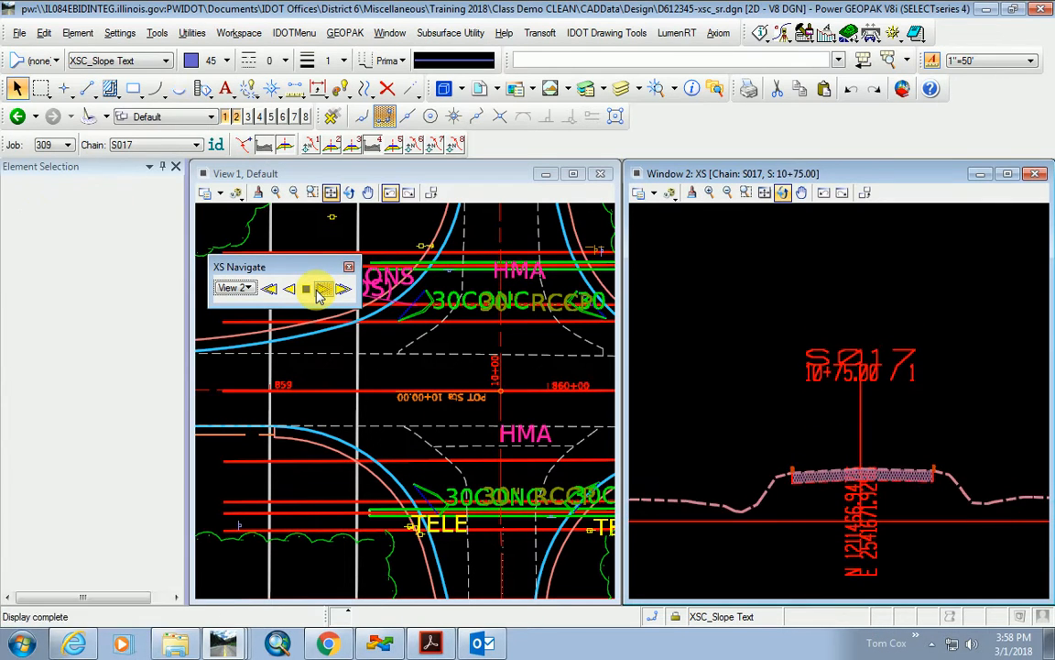
scroll(469, 412, down, 3)
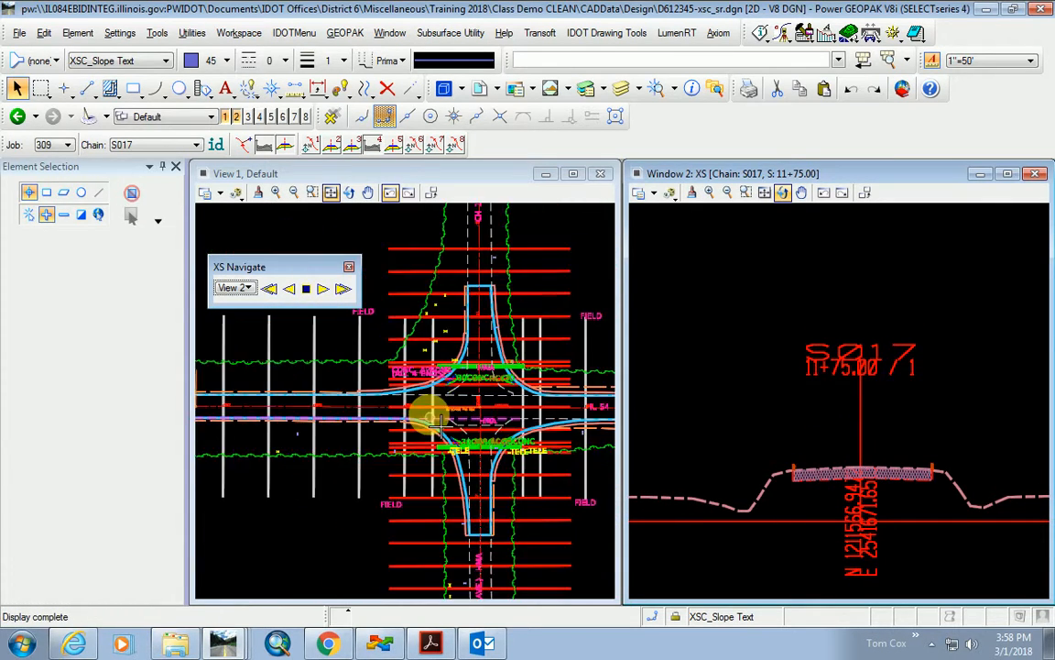
scroll(476, 500, up, 1)
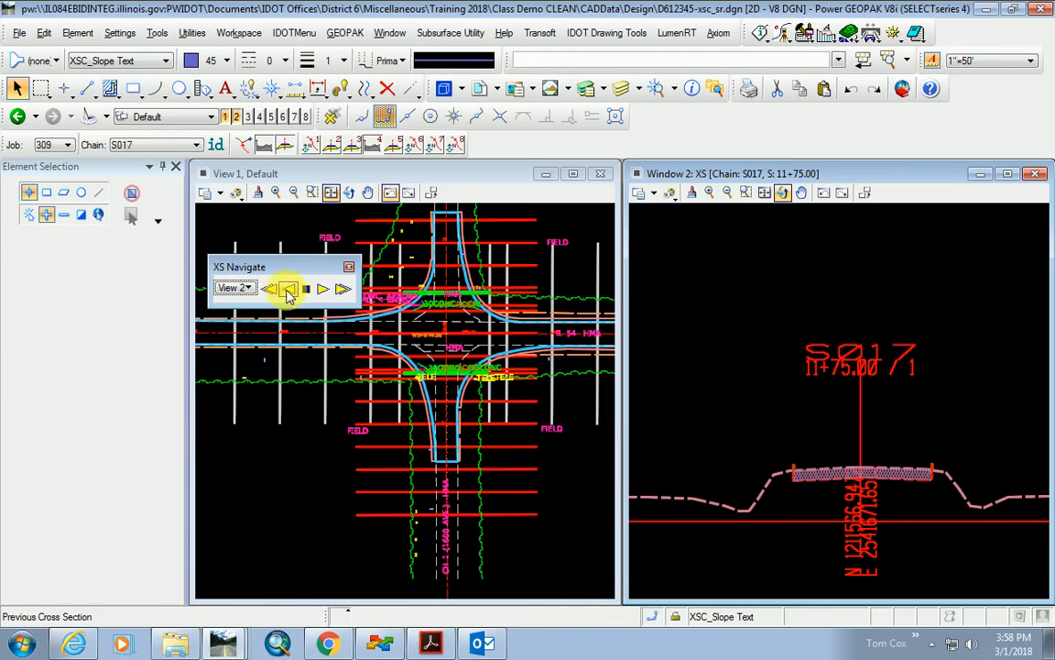
click(271, 291)
scroll(417, 426, up, 4)
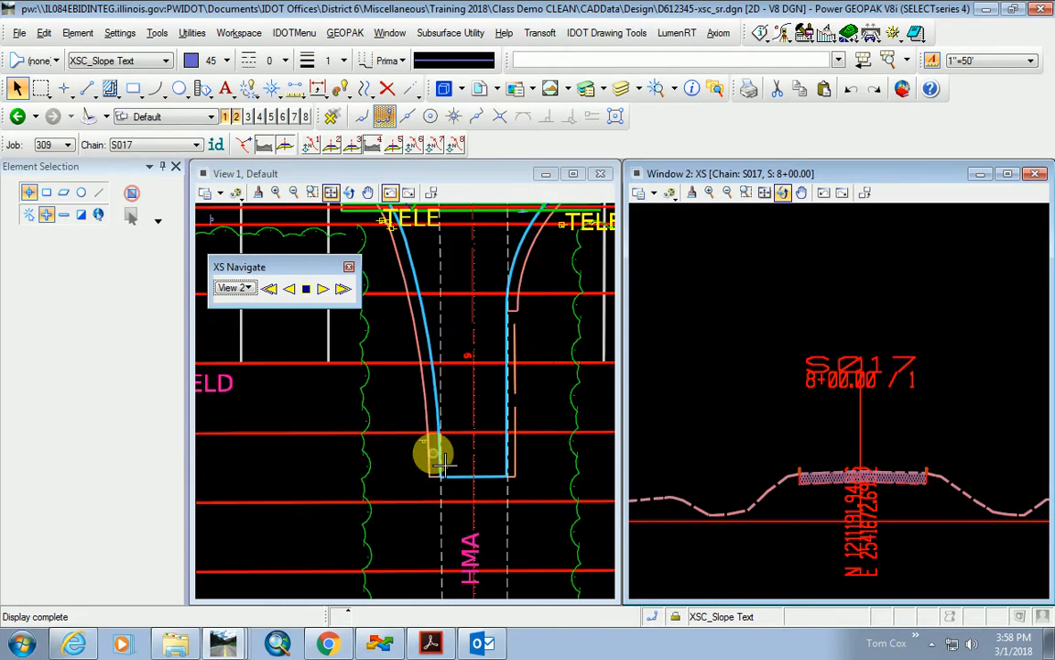
scroll(430, 453, down, 4)
scroll(469, 531, up, 2)
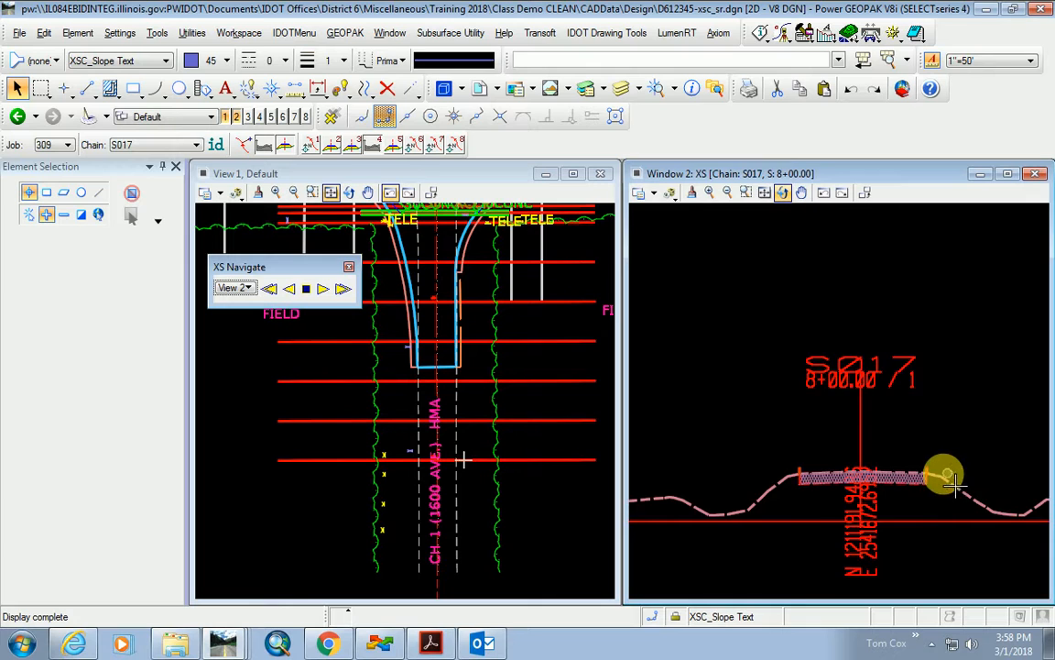
scroll(919, 485, up, 2)
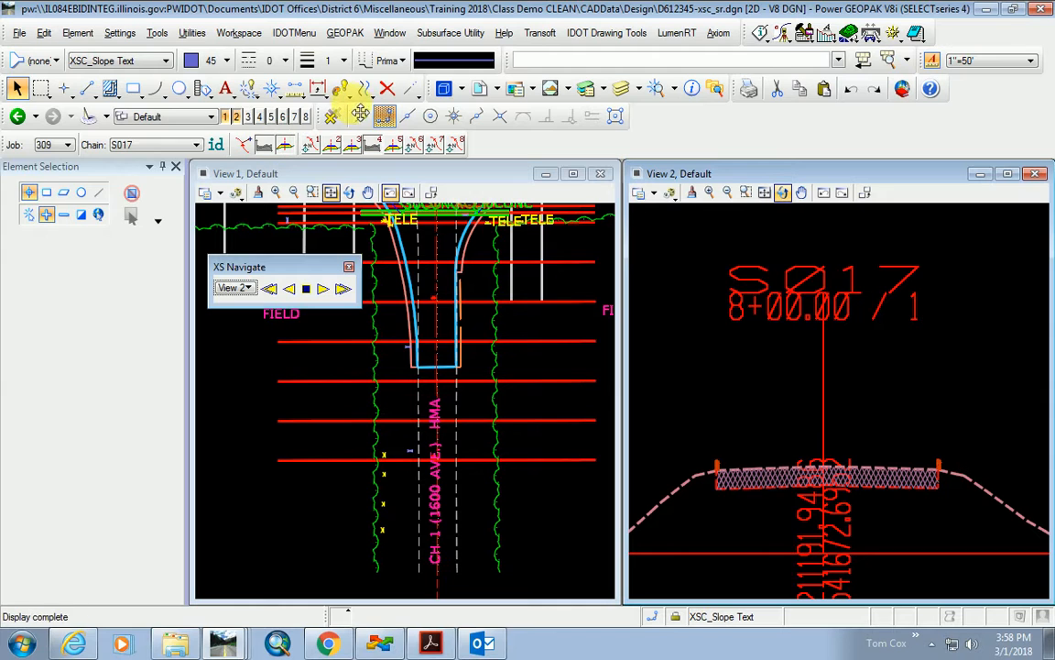
Select the Delete Element tool and zoom over the 8+00.00 cross section and intersection plan, deleting nothing.
click(385, 91)
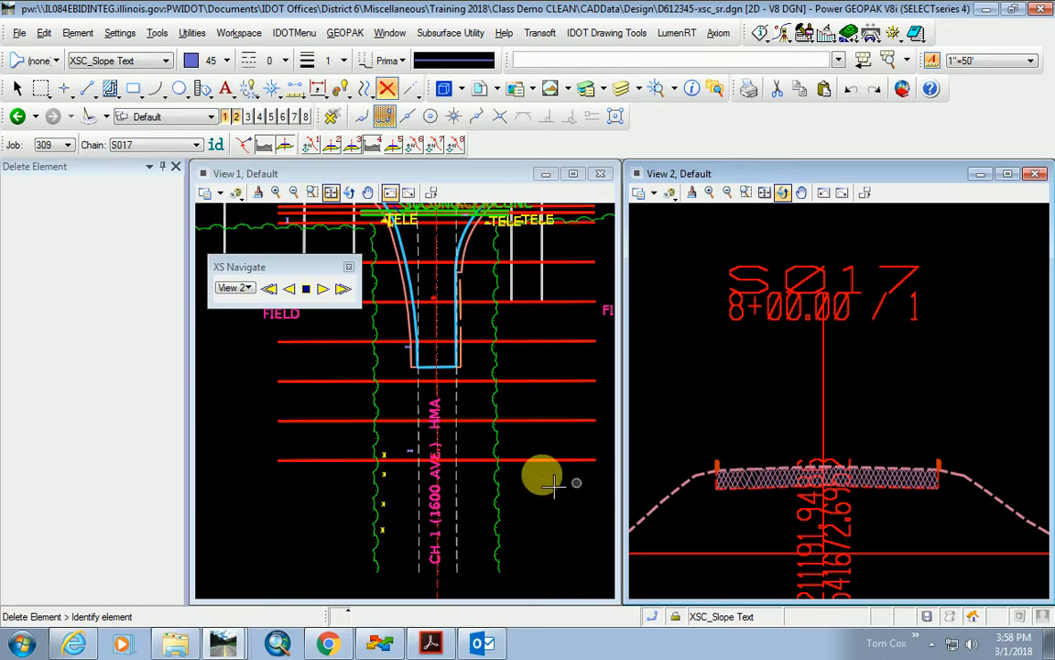
scroll(496, 507, down, 2)
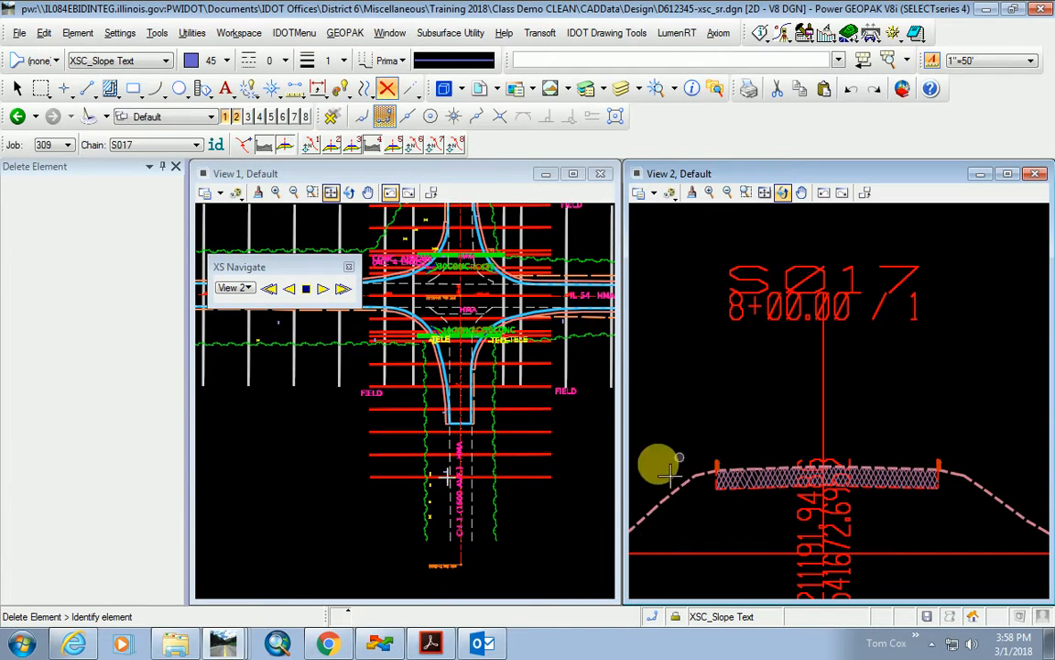
scroll(829, 476, down, 2)
scroll(796, 464, down, 2)
scroll(828, 496, up, 2)
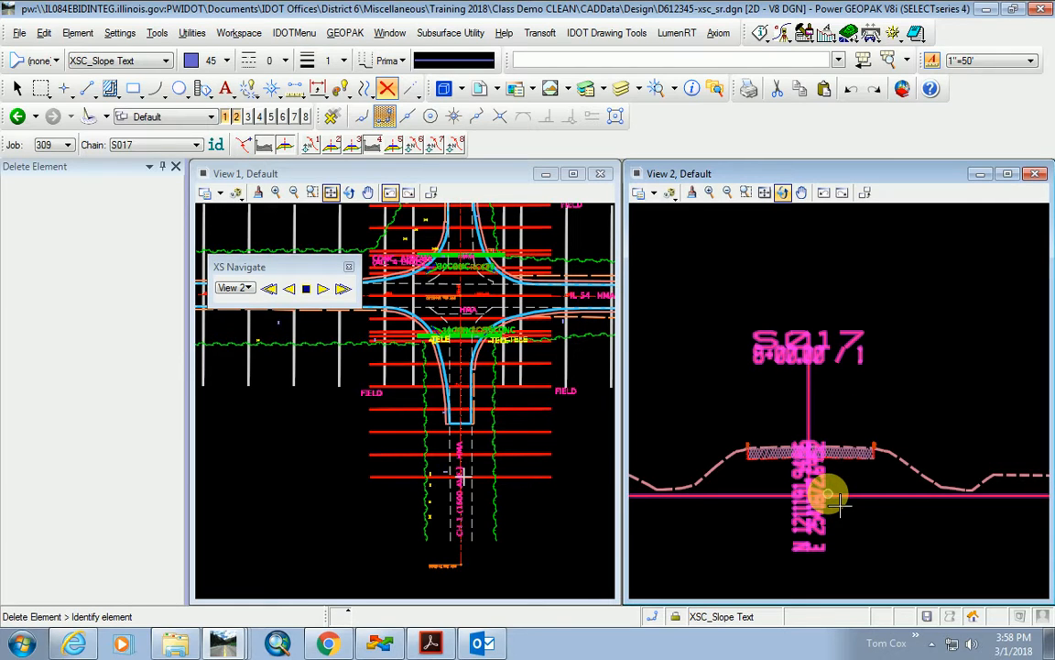
scroll(465, 394, down, 2)
scroll(472, 339, up, 3)
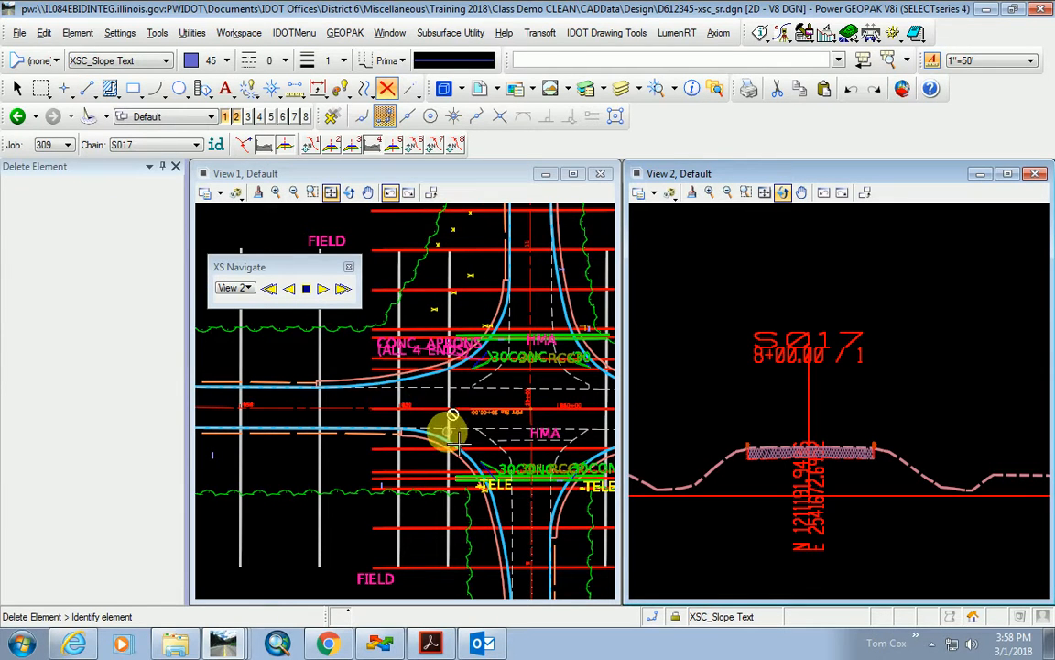
scroll(547, 465, down, 2)
scroll(566, 431, up, 4)
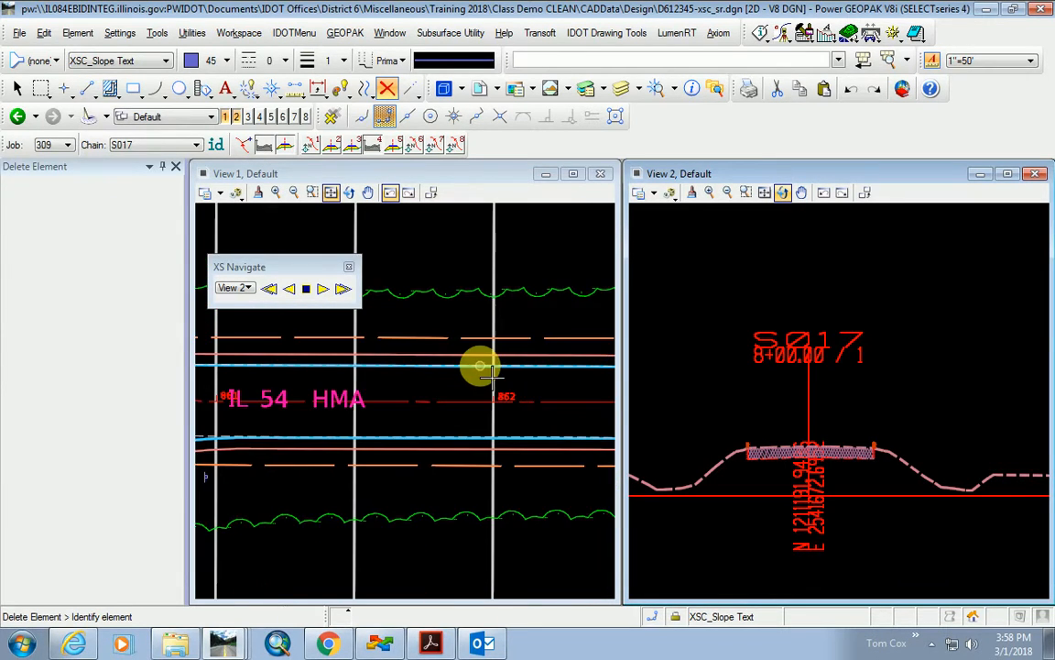
scroll(490, 412, down, 3)
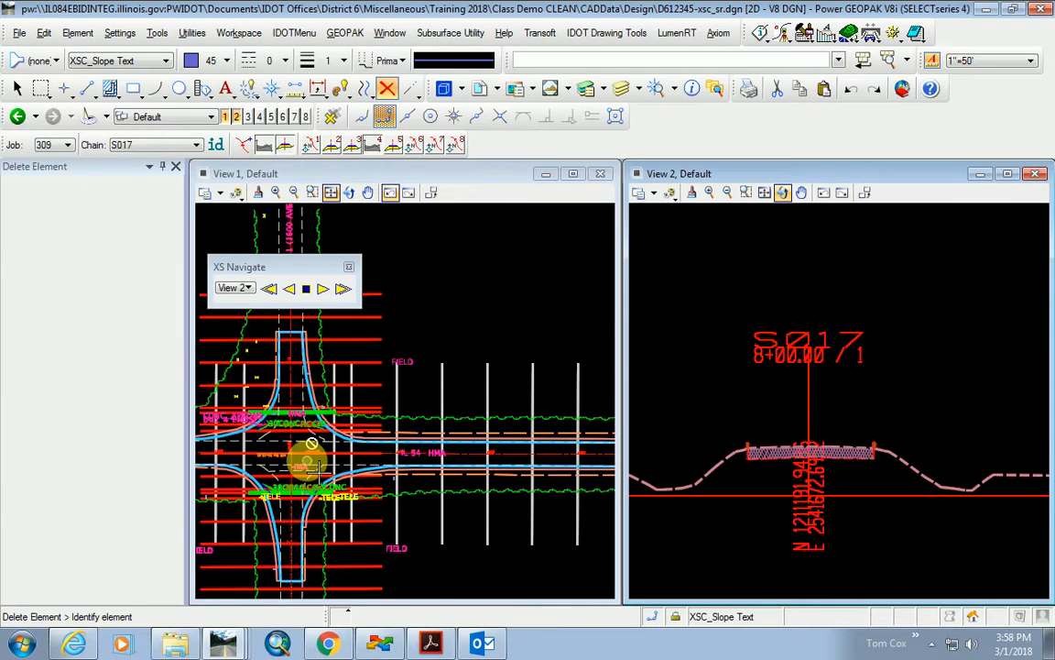
Open Street View of the site and move along IL-54, looking across the intersection and field.
click(328, 644)
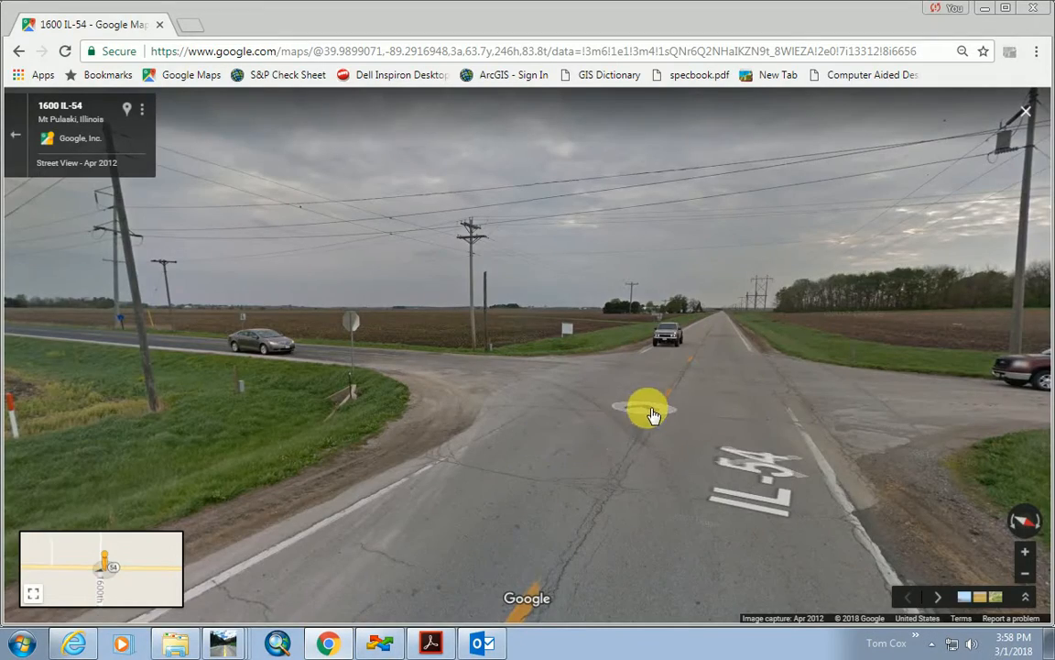
click(771, 441)
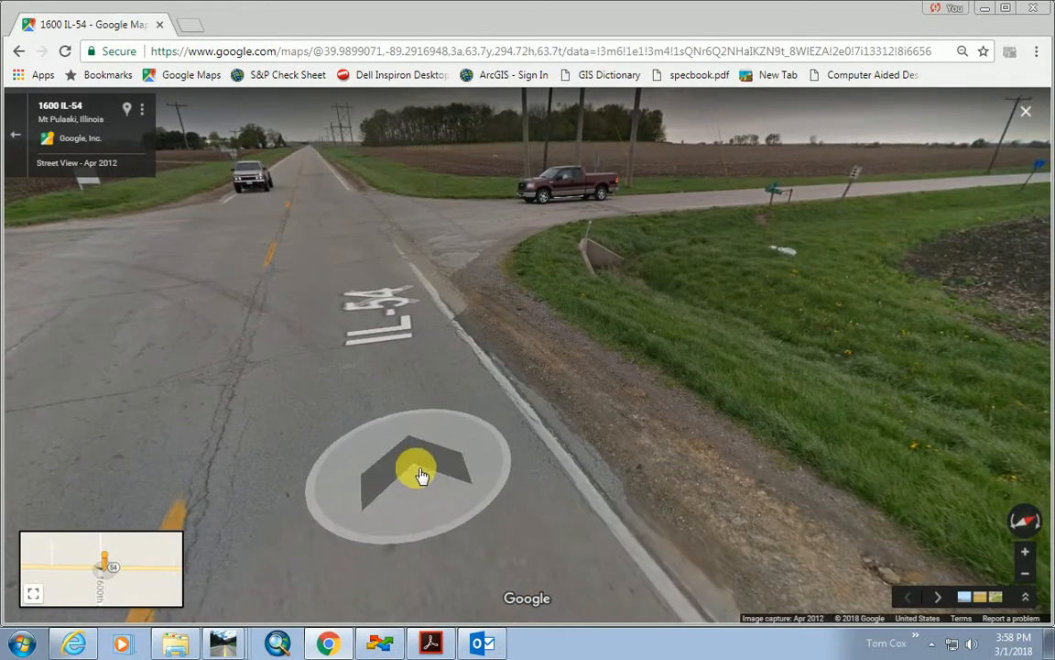
click(353, 431)
drag(353, 511, 431, 513)
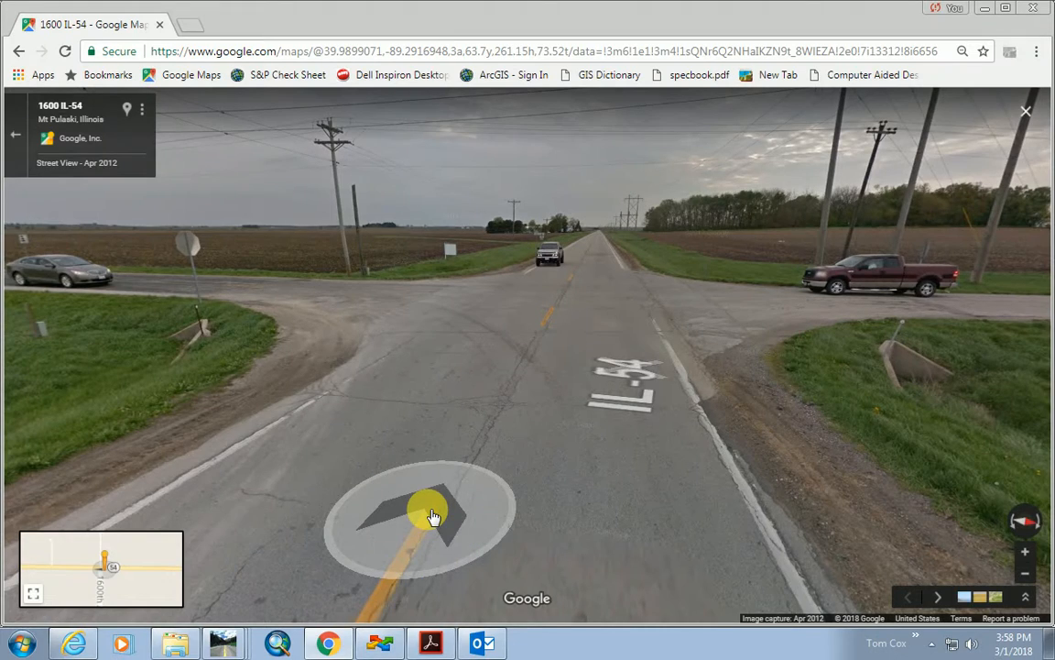
drag(432, 516, 613, 360)
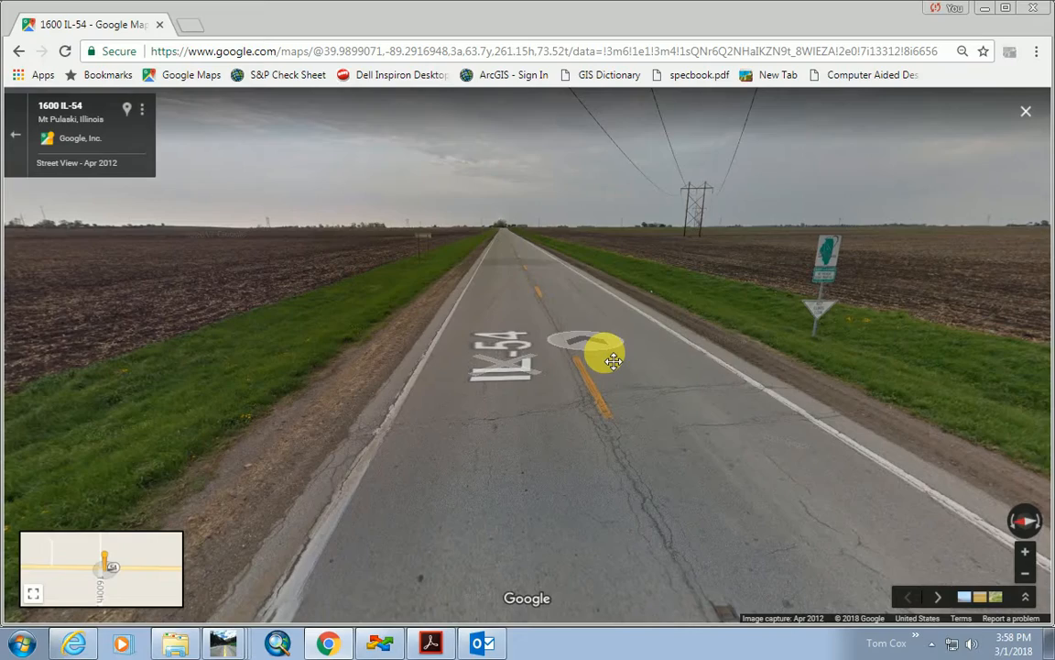
drag(403, 358, 586, 349)
drag(366, 366, 586, 343)
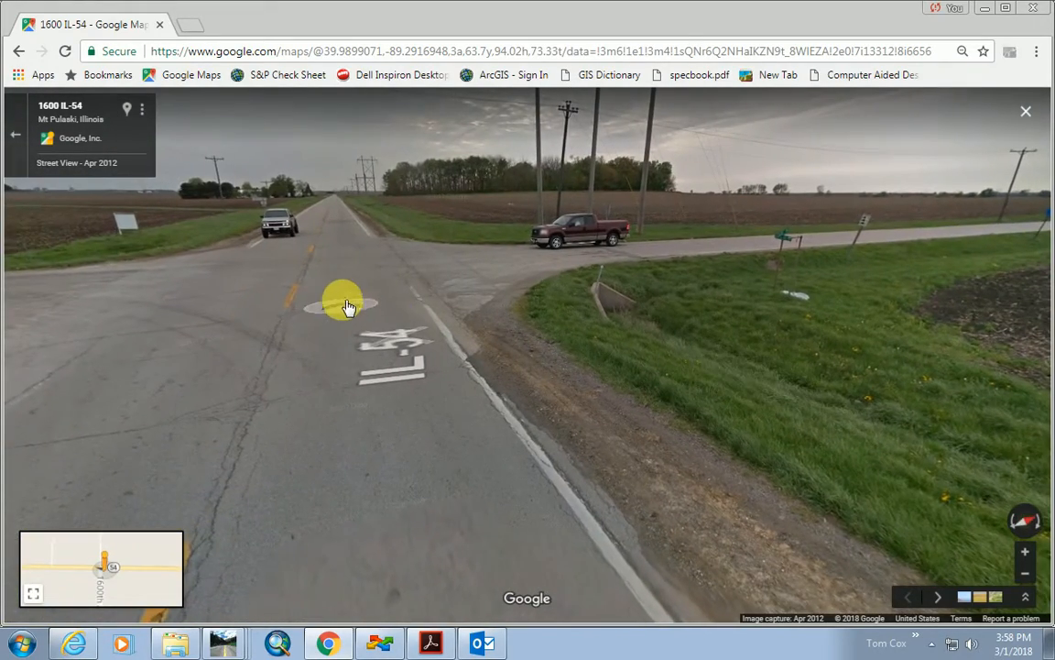
click(339, 293)
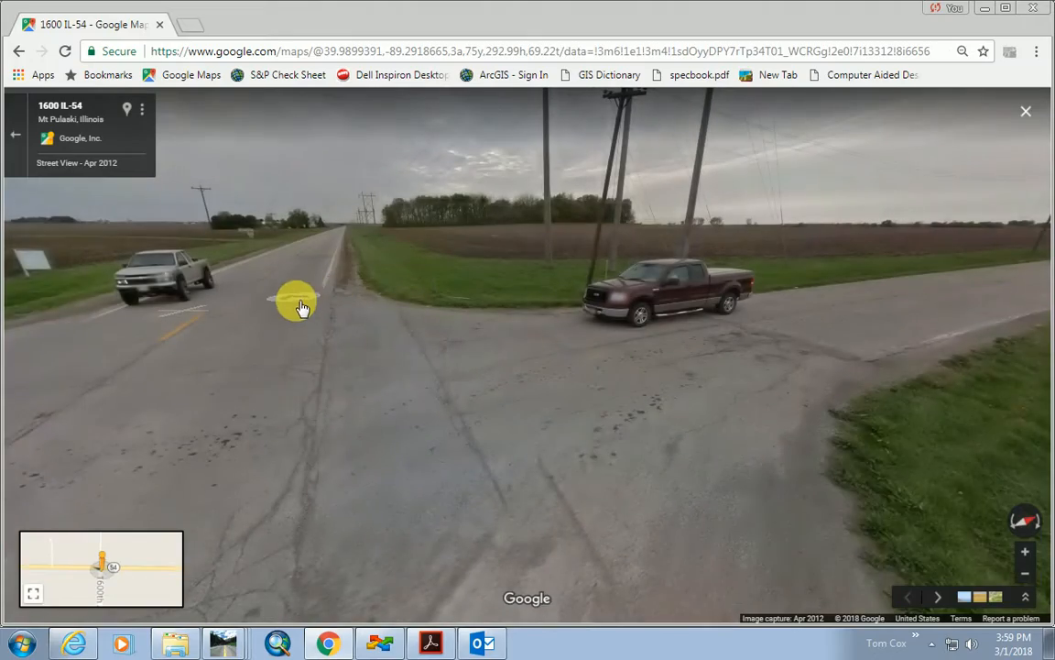
click(286, 315)
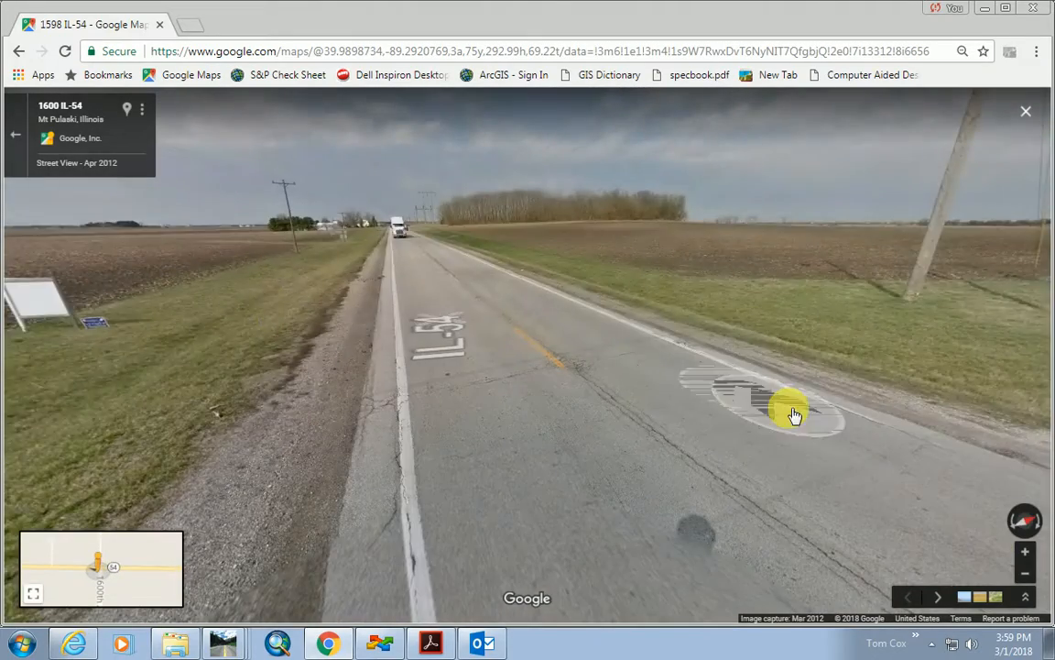
drag(634, 352, 110, 282)
drag(330, 302, 289, 424)
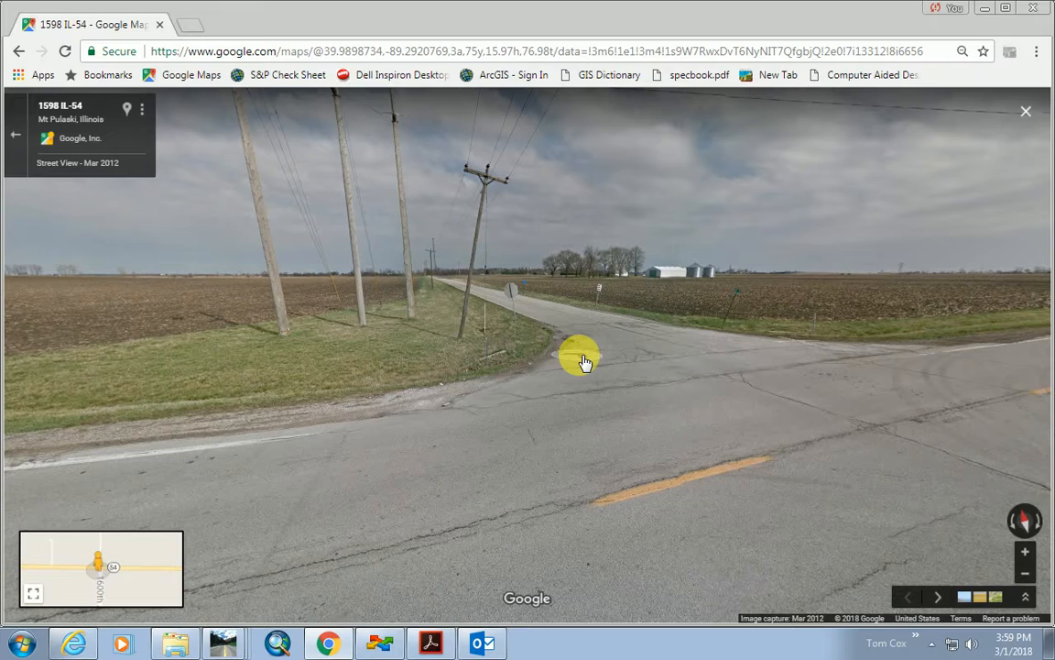
drag(539, 394, 523, 473)
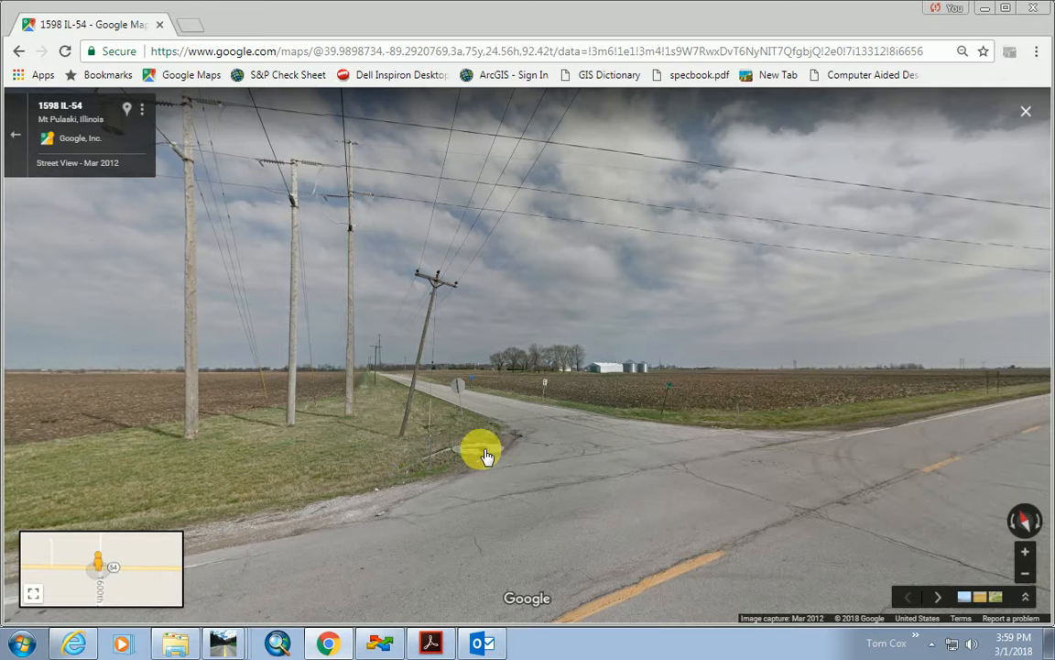
Step along the road and look around at the utility poles, side field and side road.
click(523, 447)
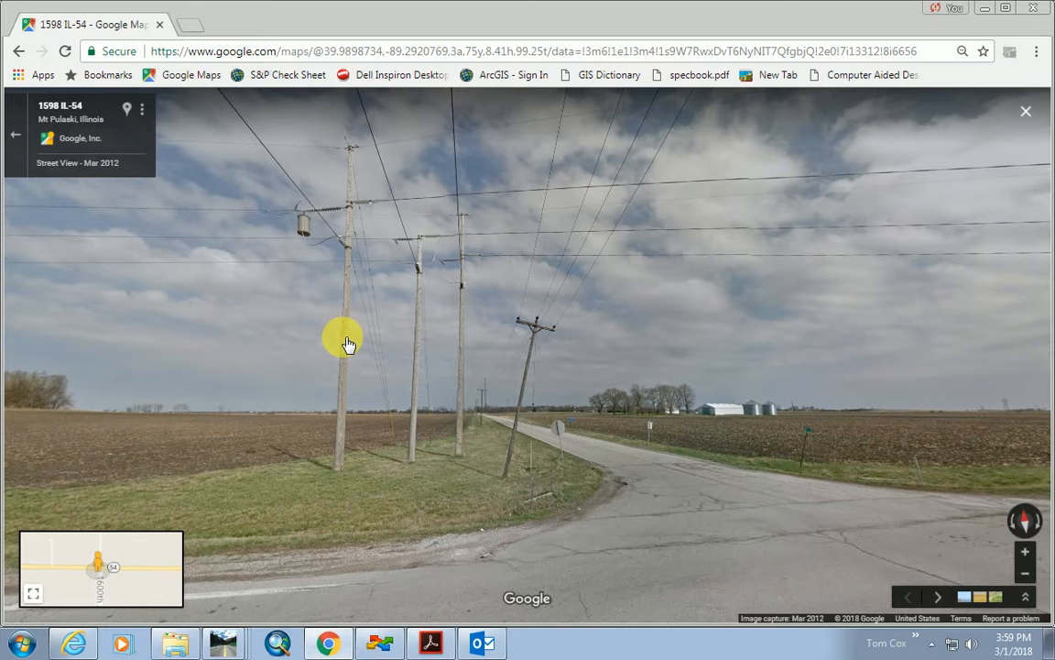
drag(370, 351, 562, 405)
drag(298, 471, 601, 429)
drag(313, 500, 664, 438)
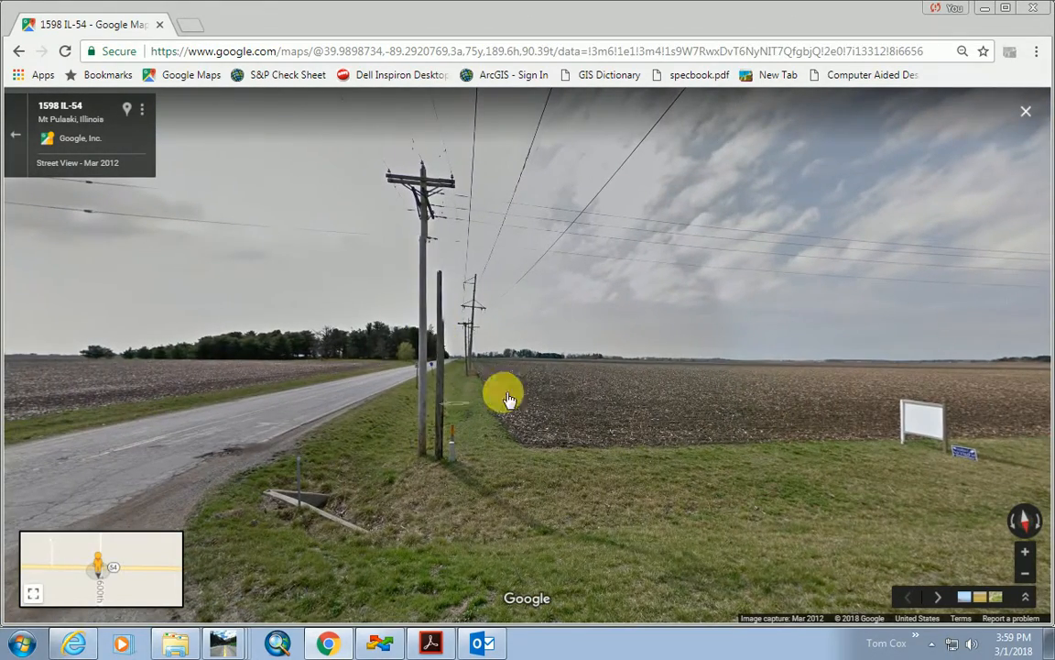
drag(766, 383, 352, 332)
drag(757, 353, 596, 438)
drag(544, 287, 420, 325)
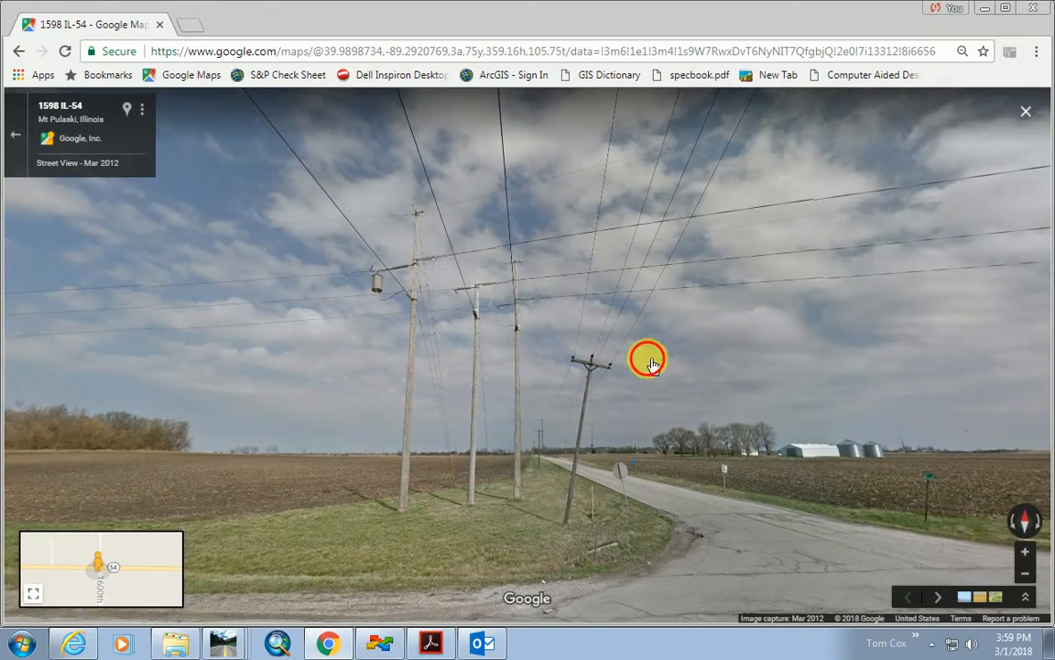
Look down IL-54 toward the poles and farm buildings, then move past the stop sign onto 1600th Ave.
drag(652, 364, 394, 417)
drag(764, 397, 431, 367)
drag(501, 416, 521, 391)
drag(353, 455, 573, 368)
drag(278, 458, 492, 511)
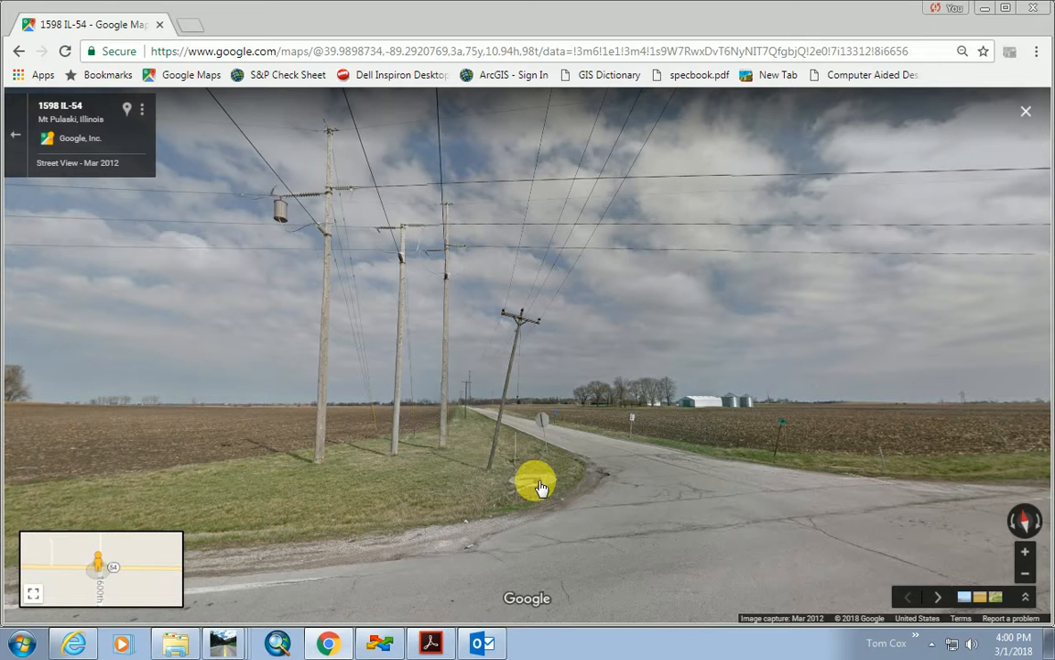
click(505, 470)
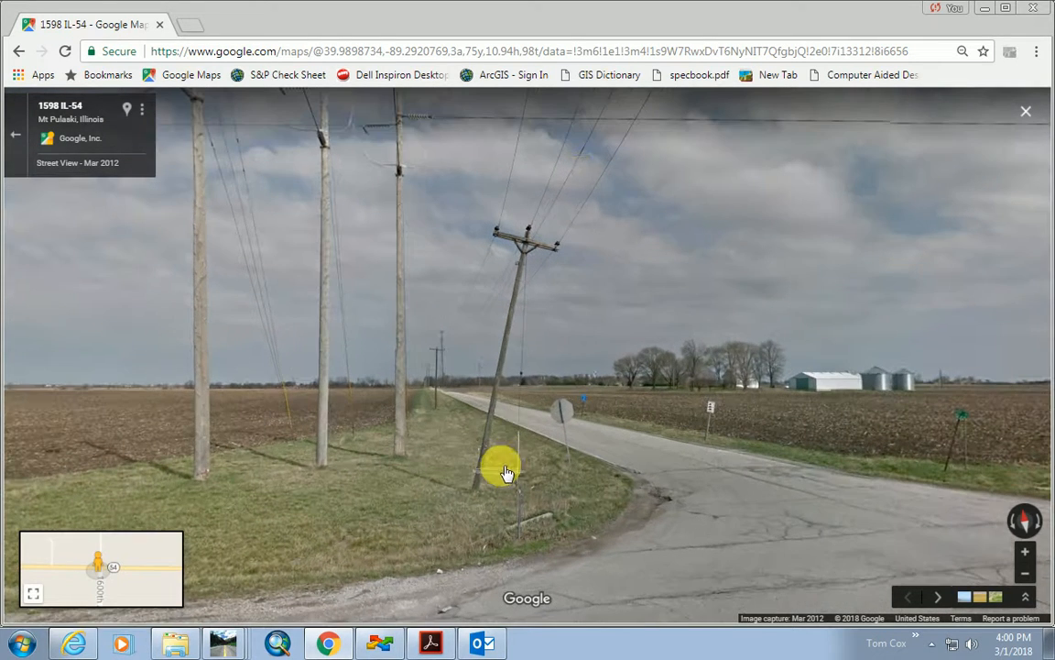
click(598, 439)
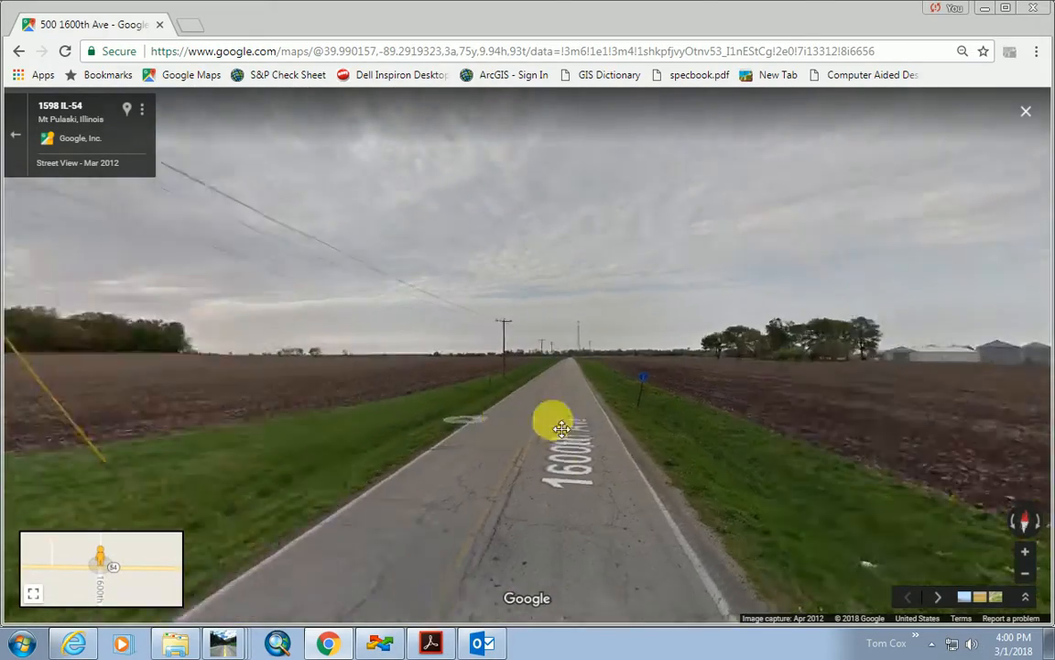
Turn toward the field, maximize Chrome, and frame the intersection and stop sign.
drag(562, 429, 795, 432)
drag(358, 427, 678, 433)
drag(4, 483, 531, 439)
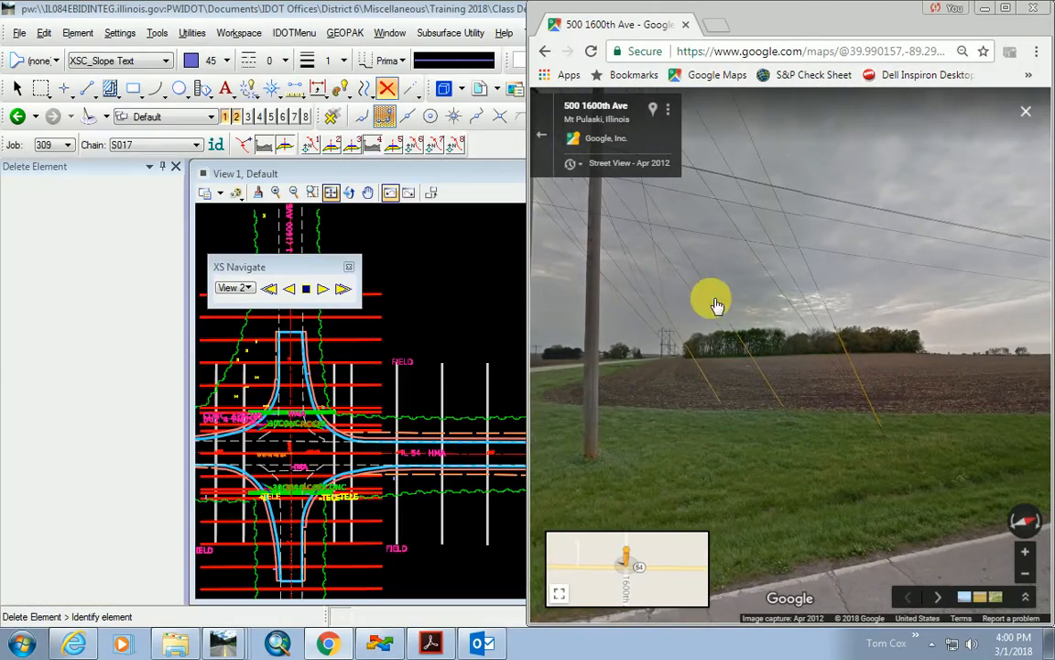
double_click(678, 20)
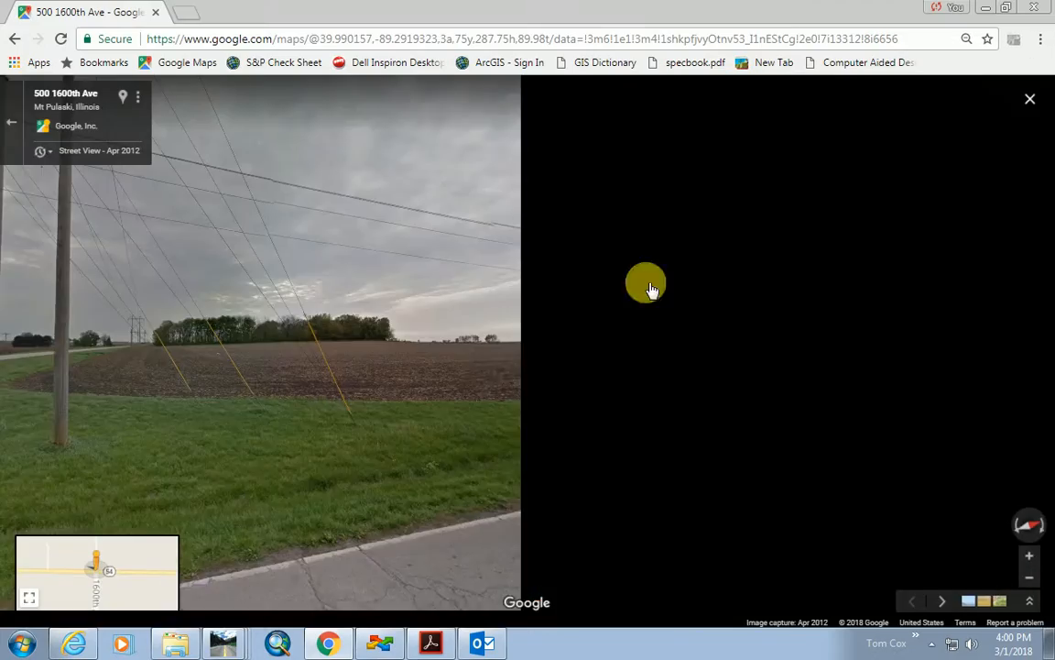
drag(286, 403, 607, 451)
drag(354, 451, 463, 432)
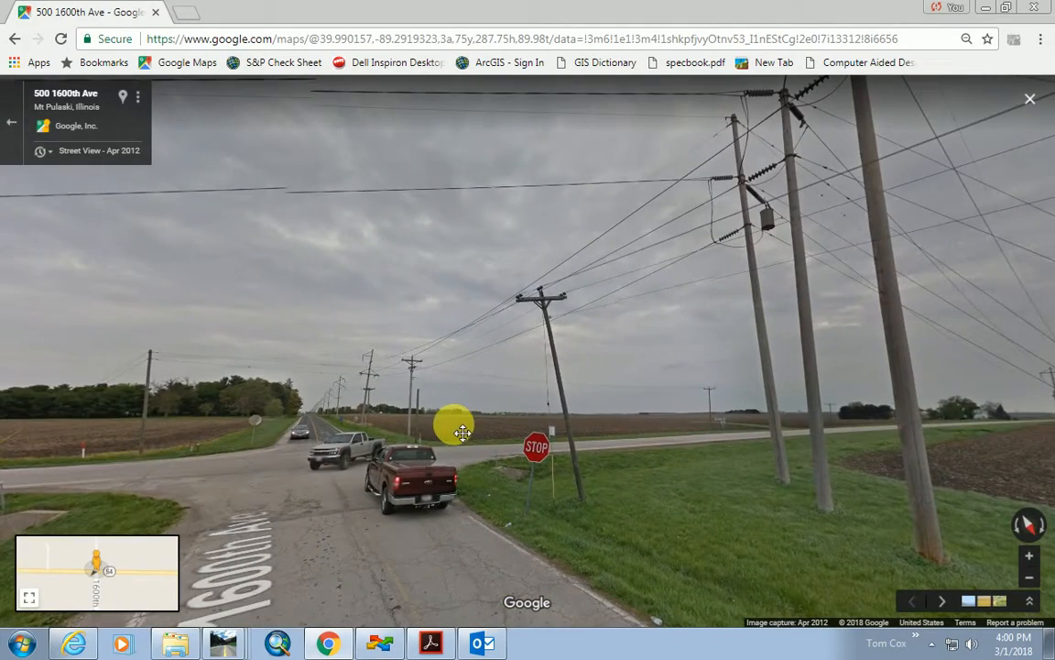
drag(492, 490, 565, 516)
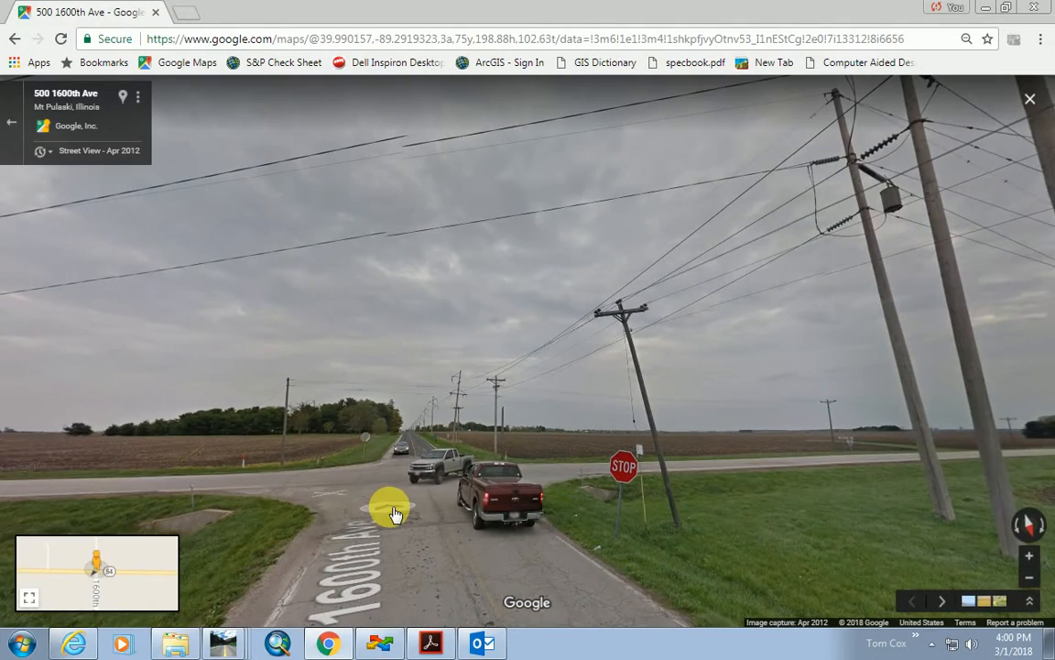
click(369, 470)
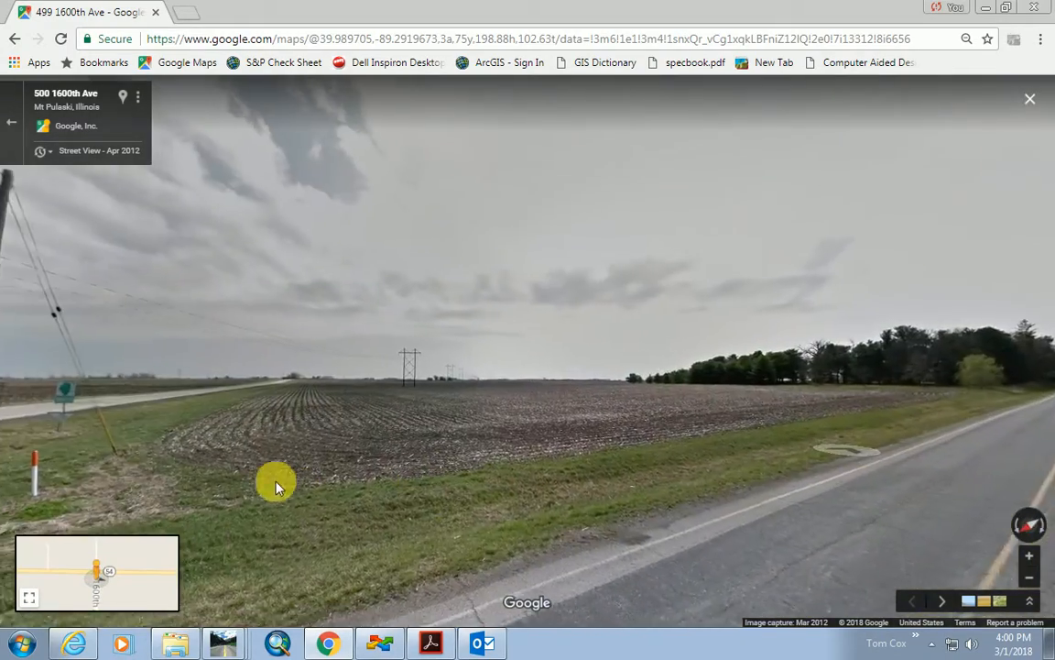
drag(295, 494, 575, 443)
scroll(472, 441, up, 2)
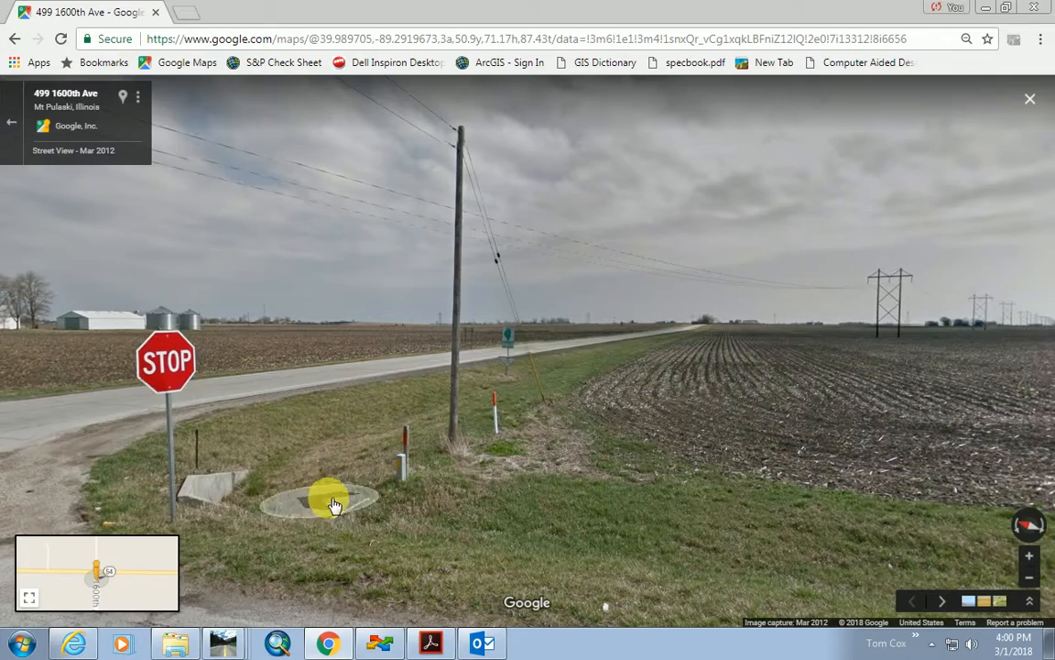
drag(334, 505, 636, 502)
drag(353, 492, 483, 471)
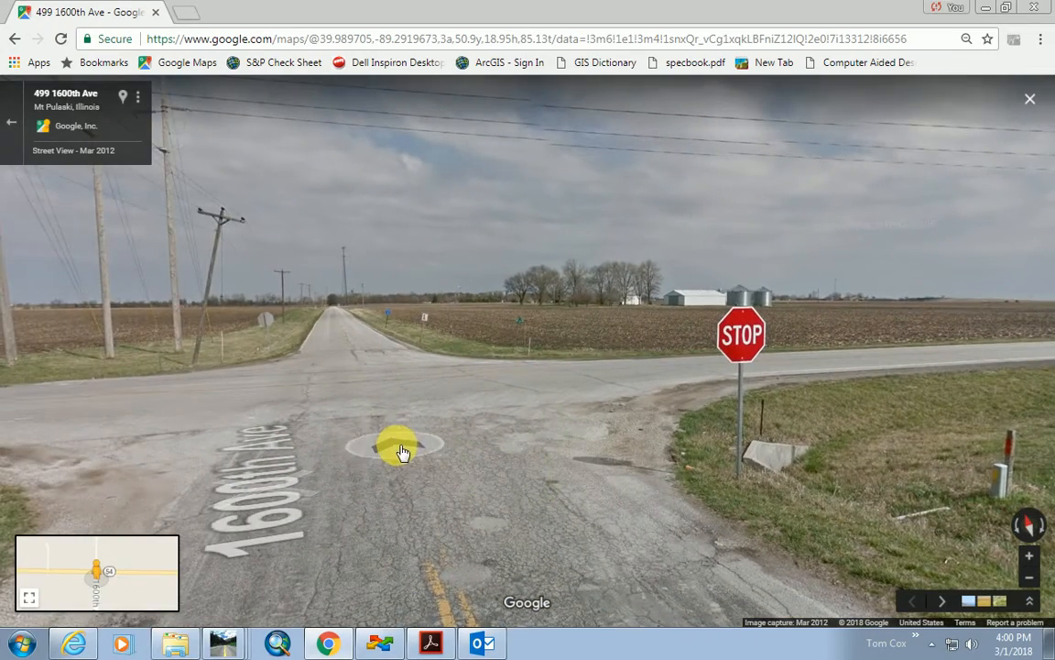
scroll(403, 452, down, 2)
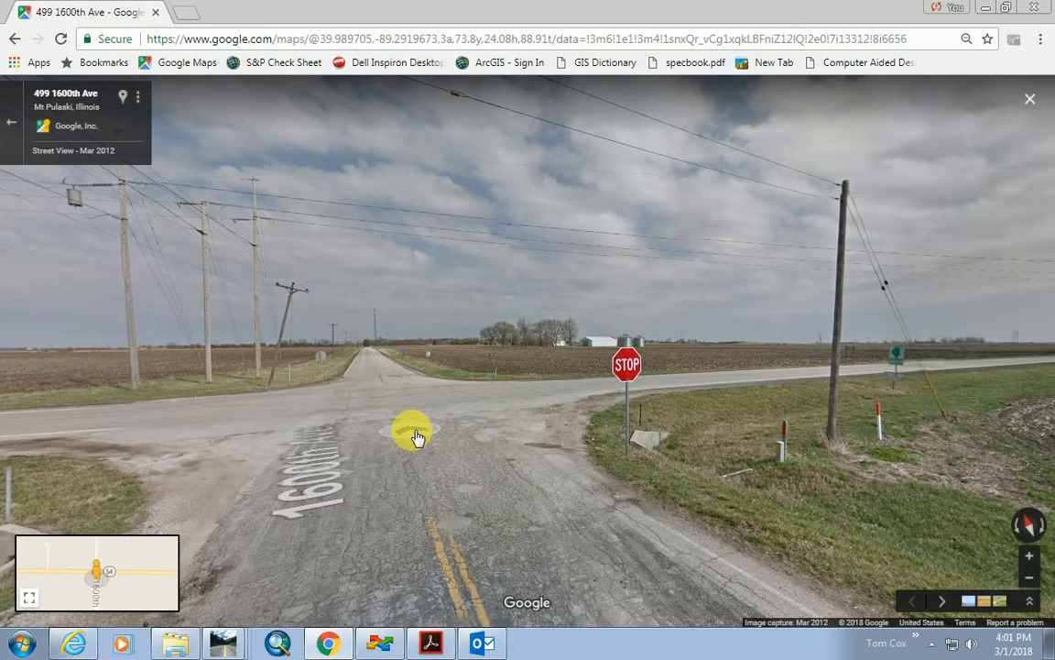
click(987, 11)
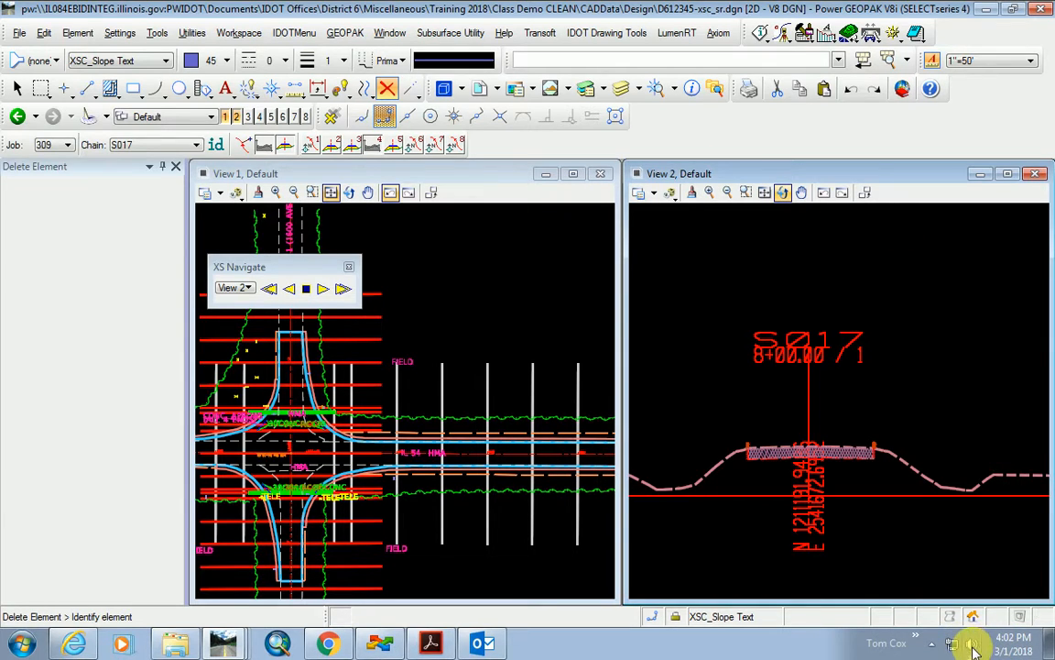
click(829, 532)
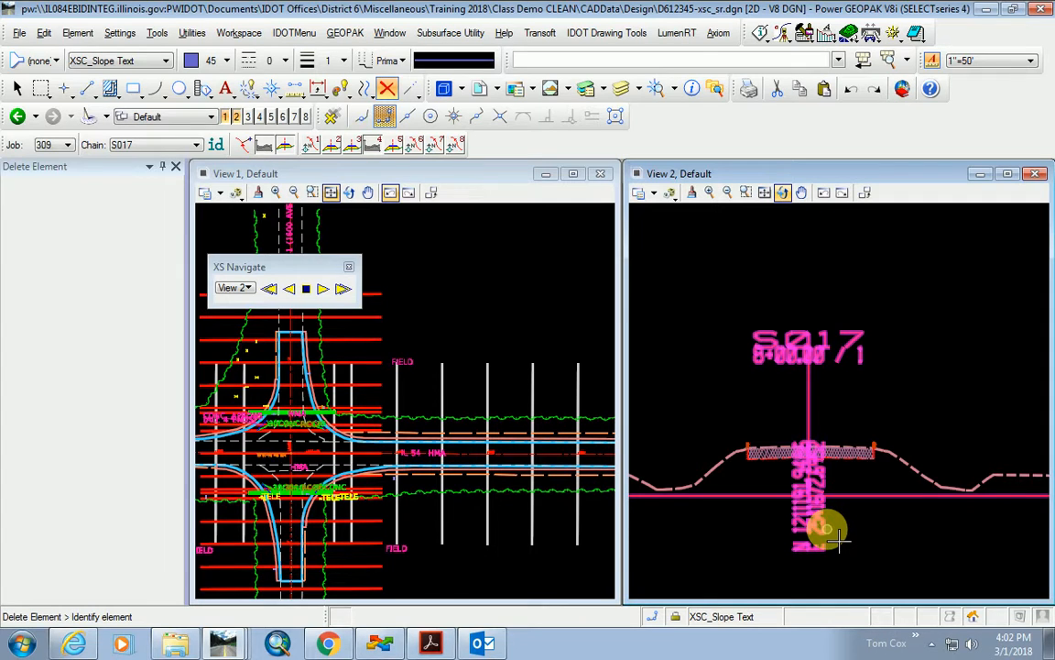
click(800, 448)
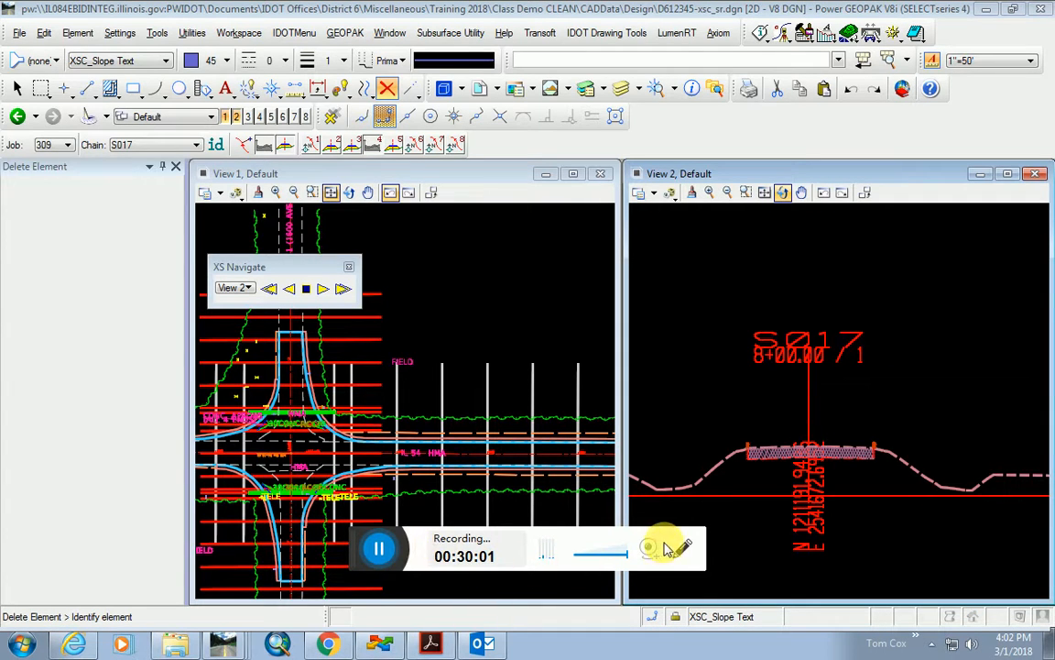